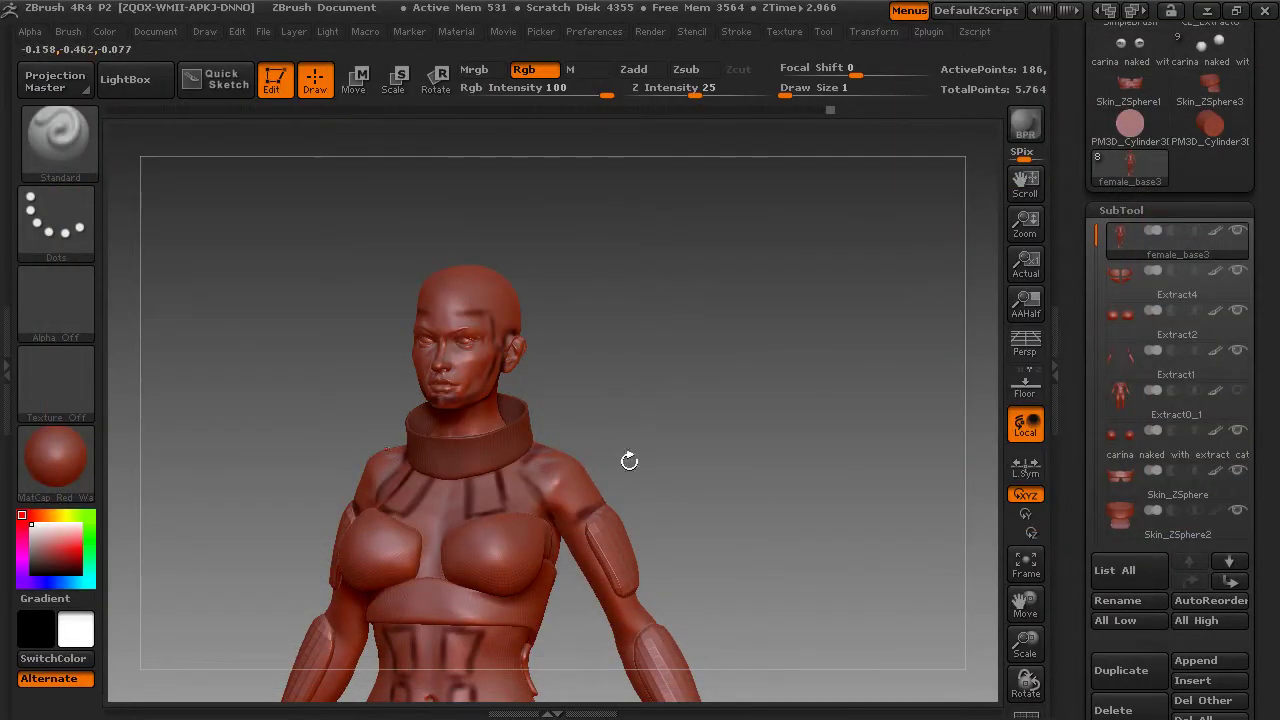
Step: Append a ZSphere as a new subtool to the female figure and make it the active subtool
left_click_drag(629, 460, 757, 431)
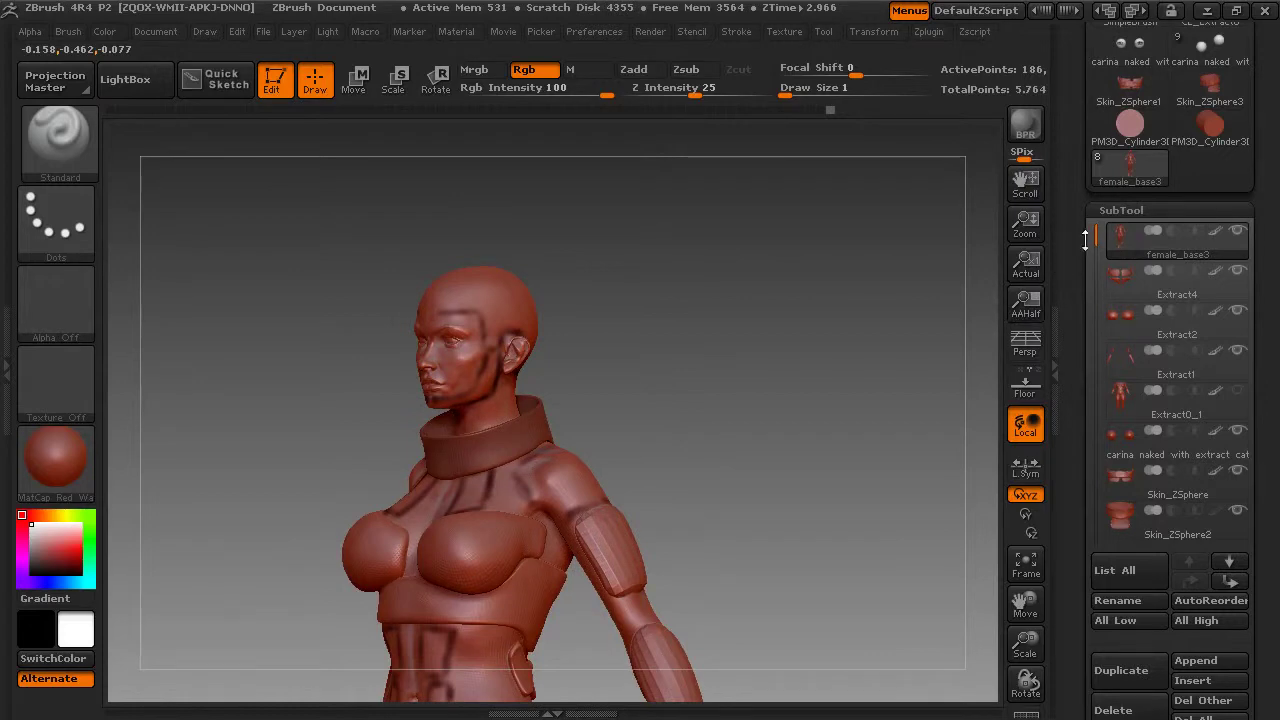
left_click_drag(1067, 281, 1071, 174)
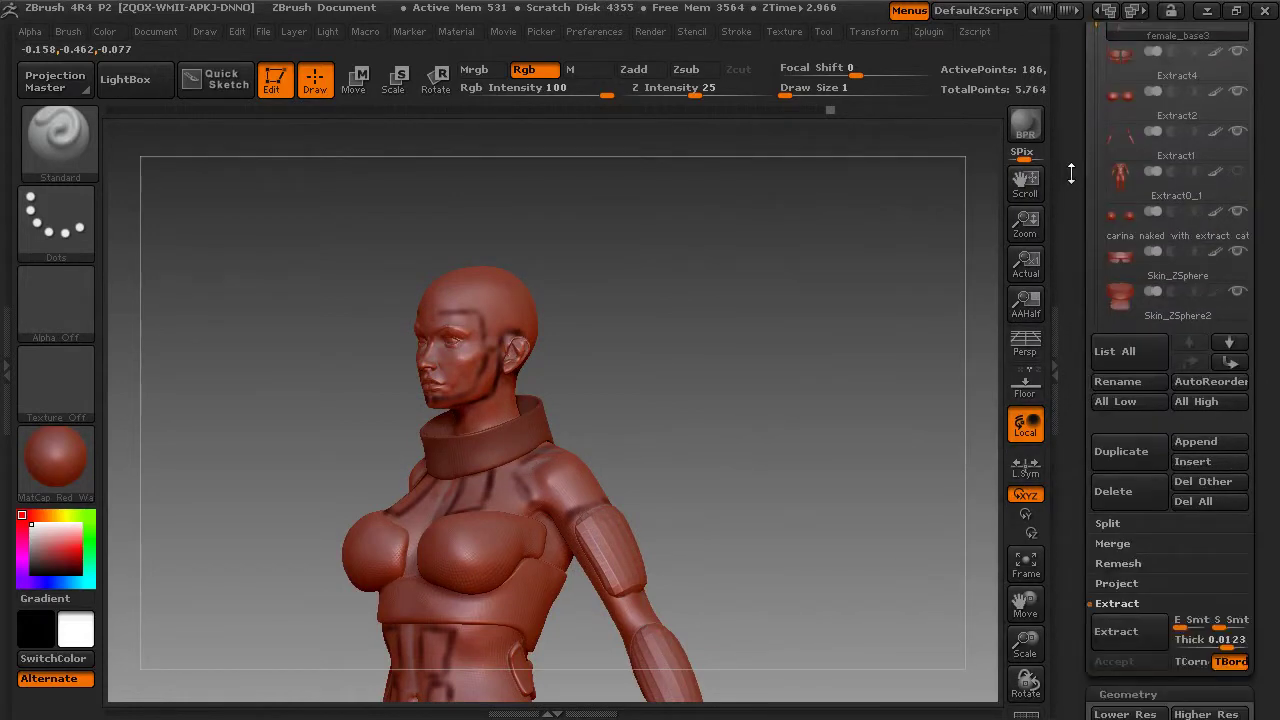
left_click(1202, 450)
left_click(795, 435)
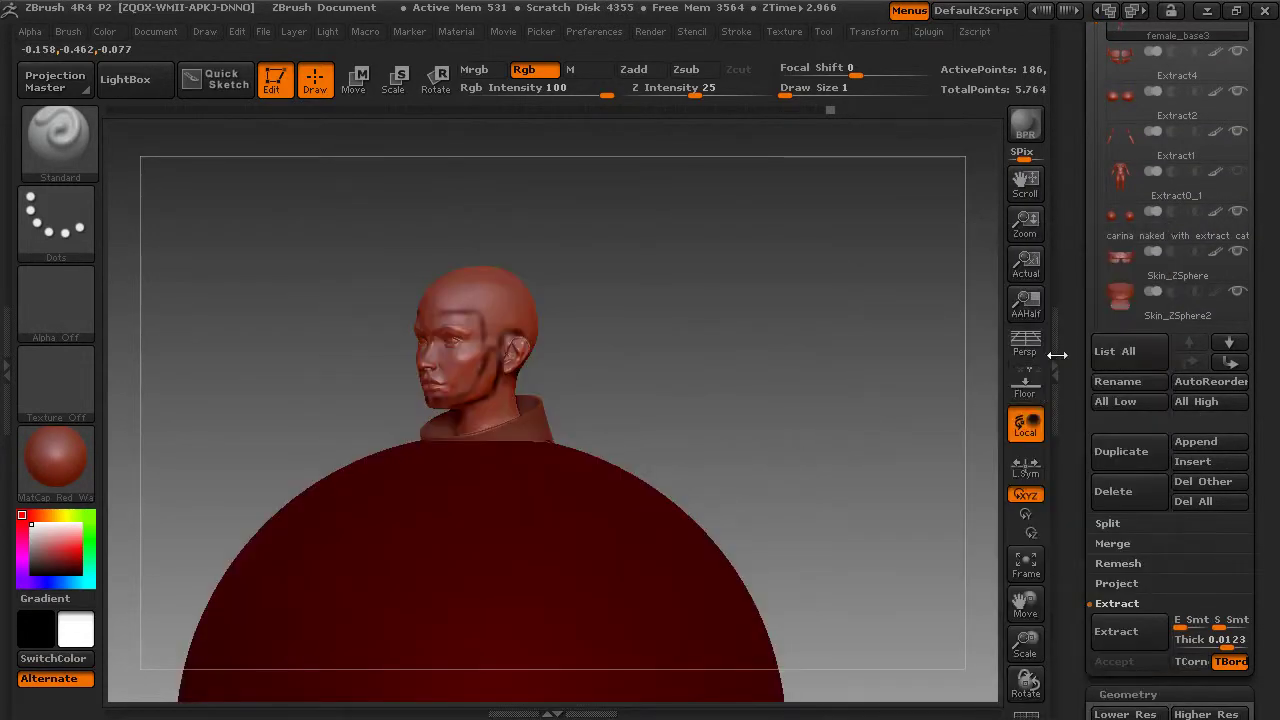
left_click_drag(1081, 158, 1080, 296)
left_click_drag(1104, 482, 1076, 606)
left_click(1131, 627)
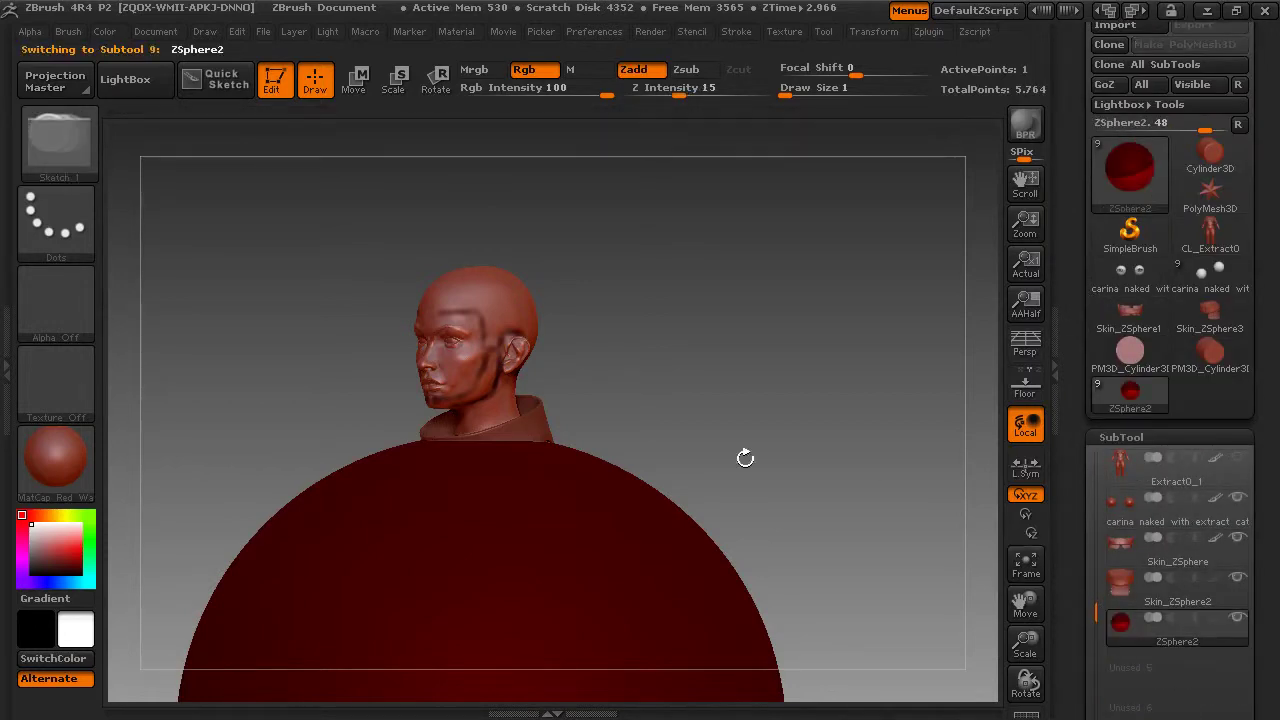
Step: Scale the ZSphere down until it is hidden inside the body and turn on Edit Topology for it
left_click(394, 79)
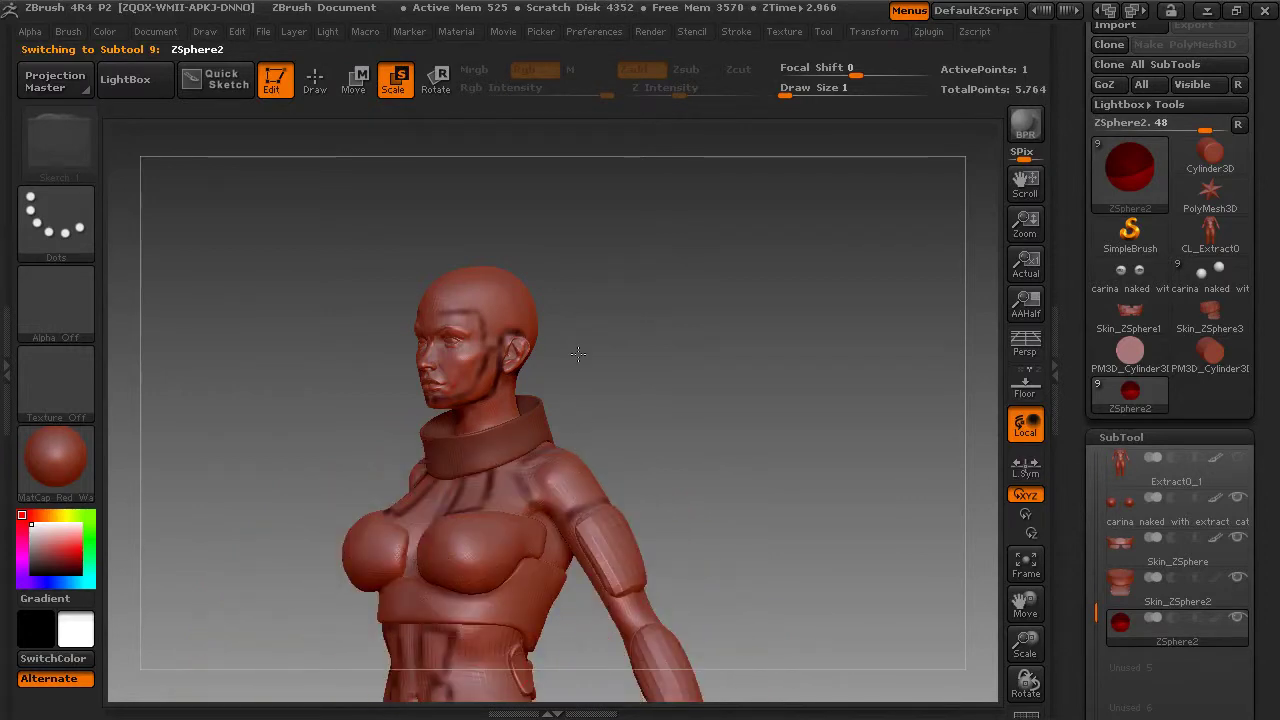
left_click_drag(1074, 553, 1094, 340)
left_click(1120, 401)
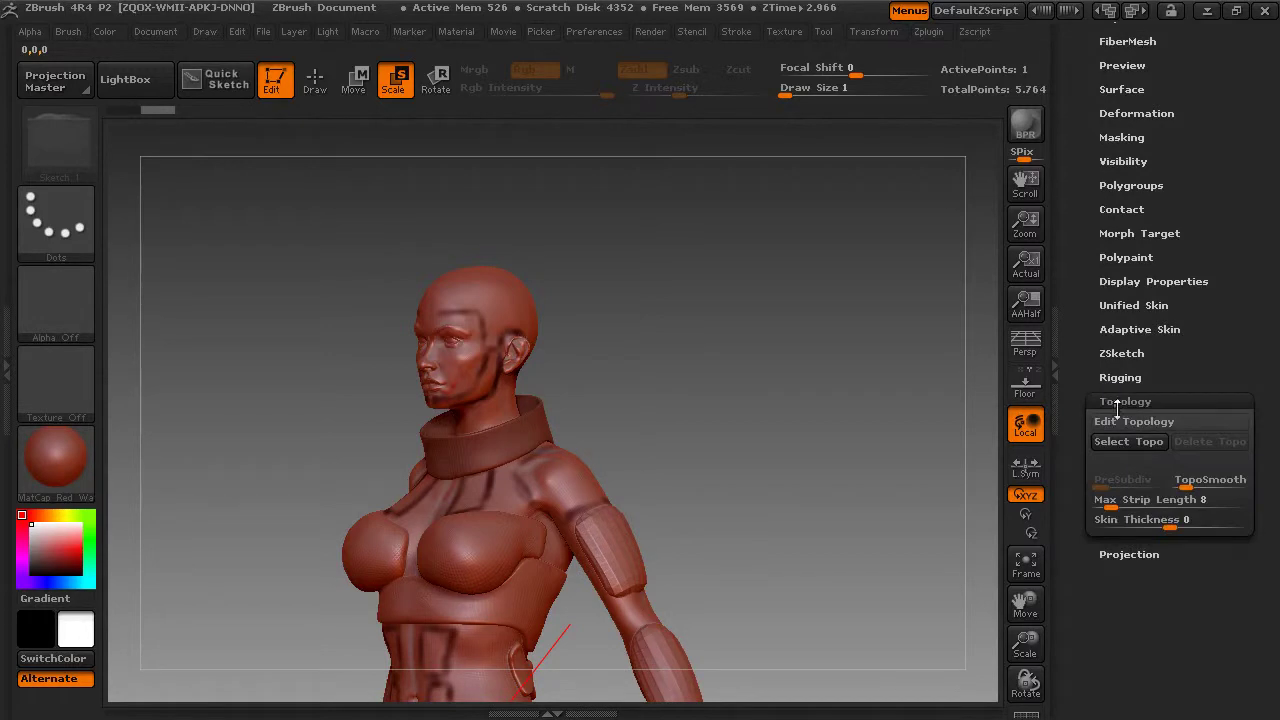
left_click(1118, 421)
left_click_drag(800, 340, 794, 341)
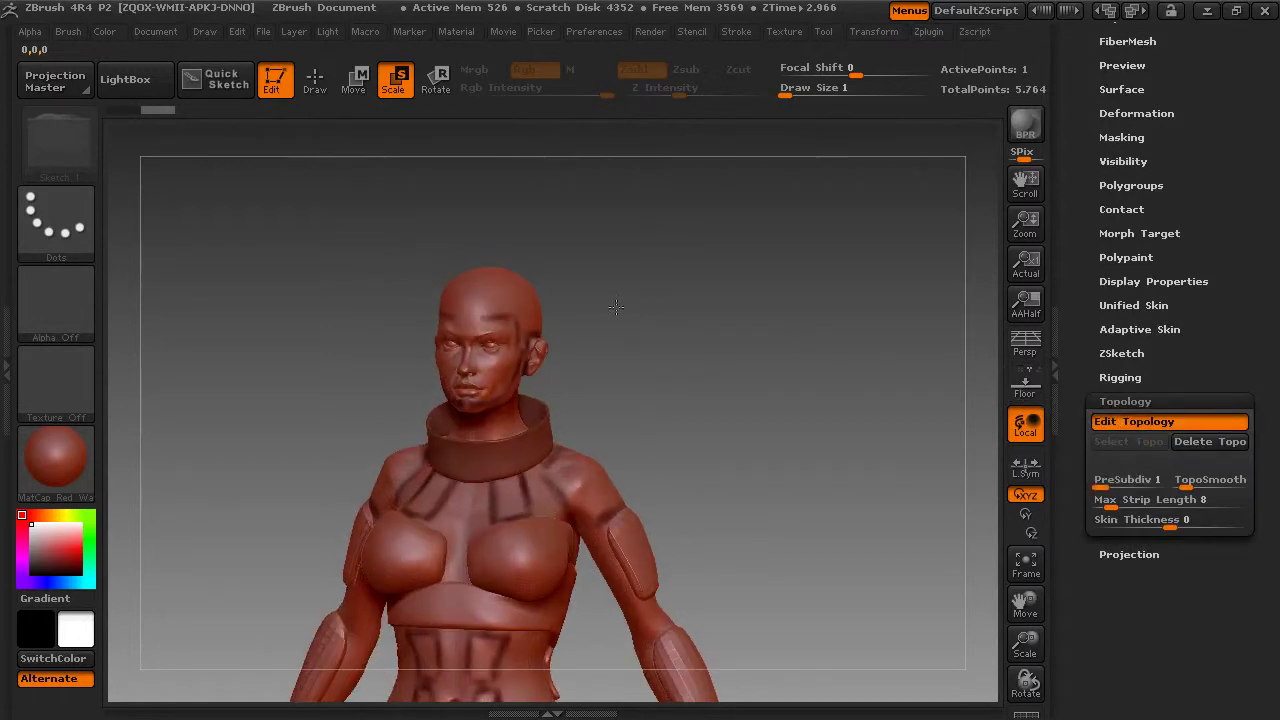
Step: Draw a mirrored topology line across the forehead from its centre to the temple, following the painted guide
left_click_drag(1026, 642, 1032, 712)
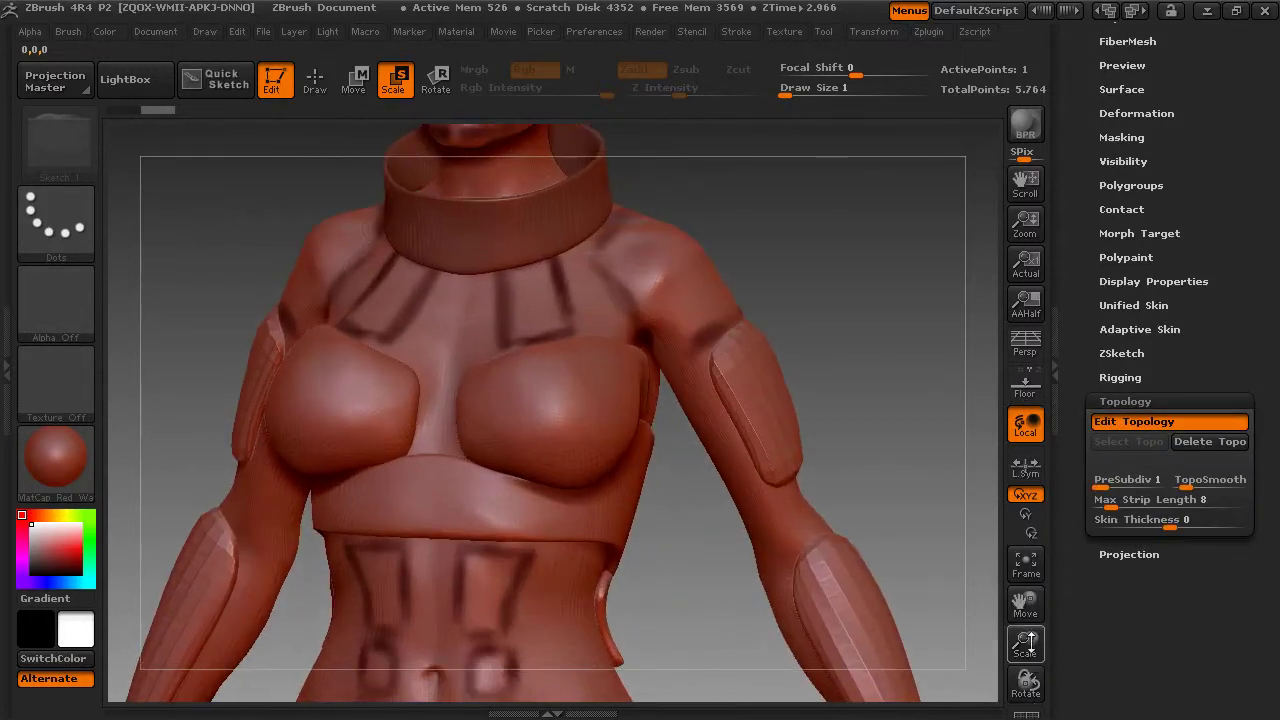
left_click_drag(1027, 606, 1088, 703)
left_click_drag(1026, 604, 943, 700)
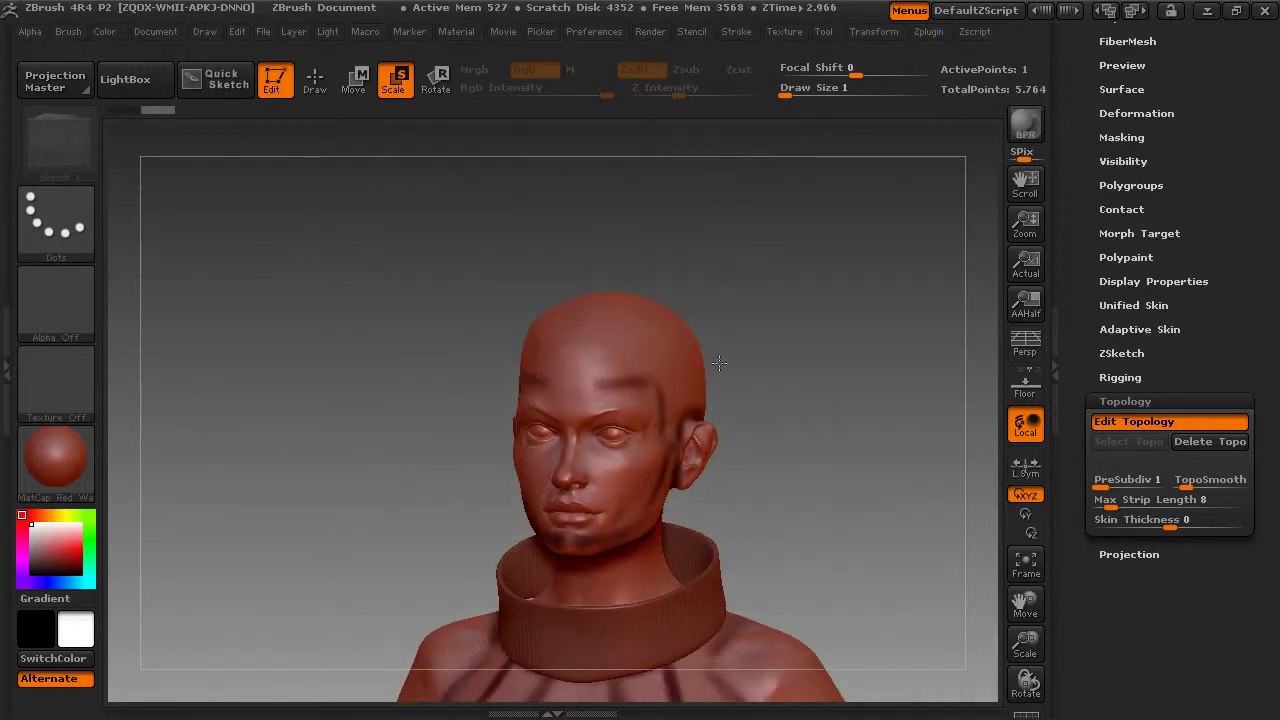
left_click_drag(719, 362, 585, 380)
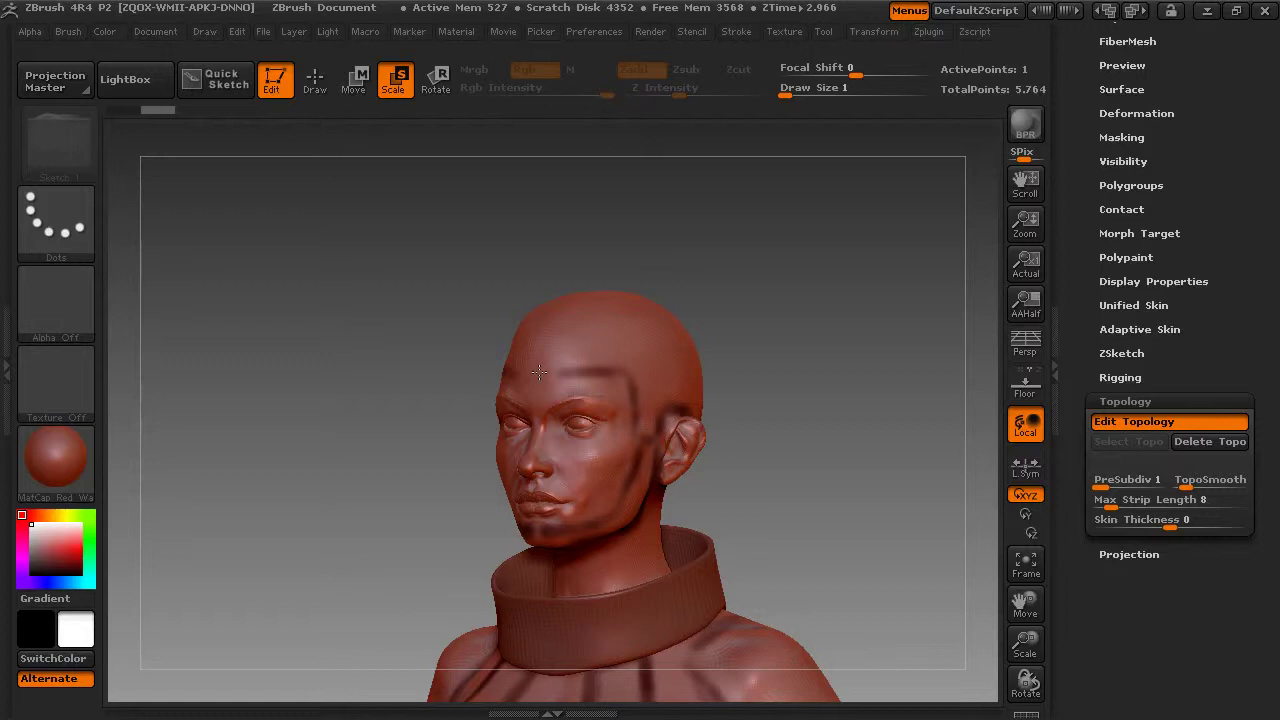
left_click(315, 80)
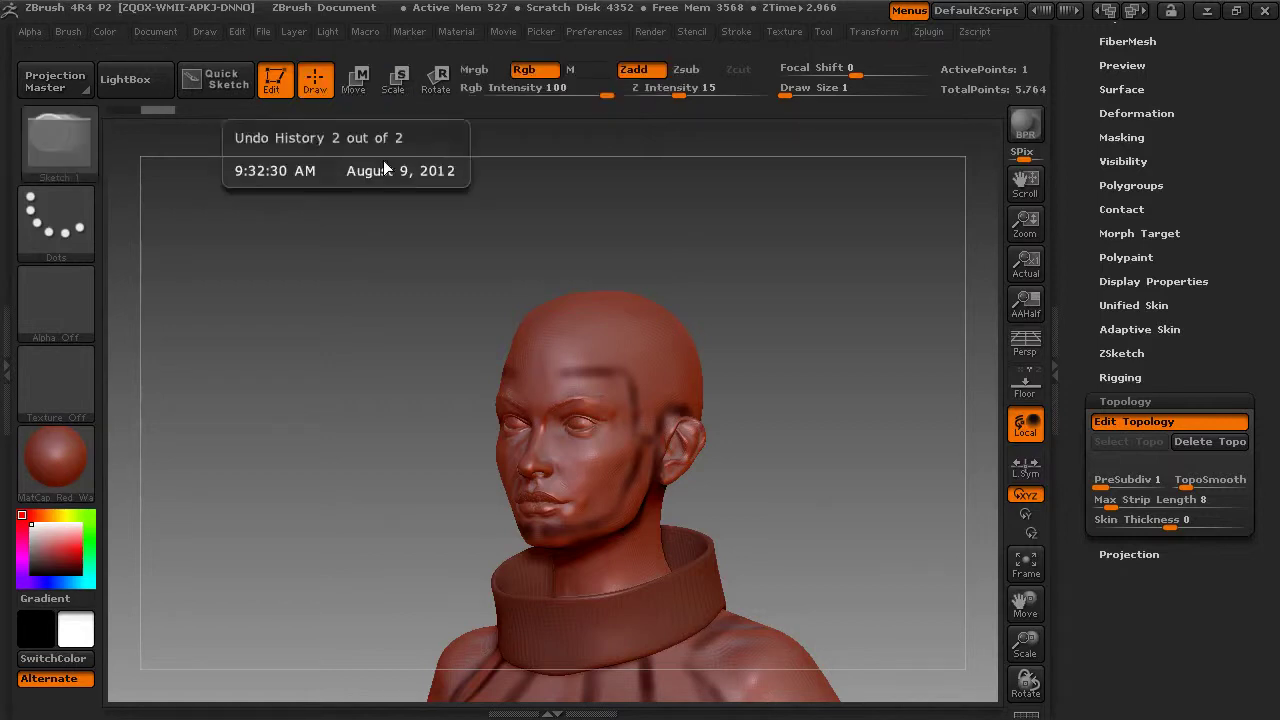
left_click(536, 373)
left_click(572, 373)
left_click(609, 374)
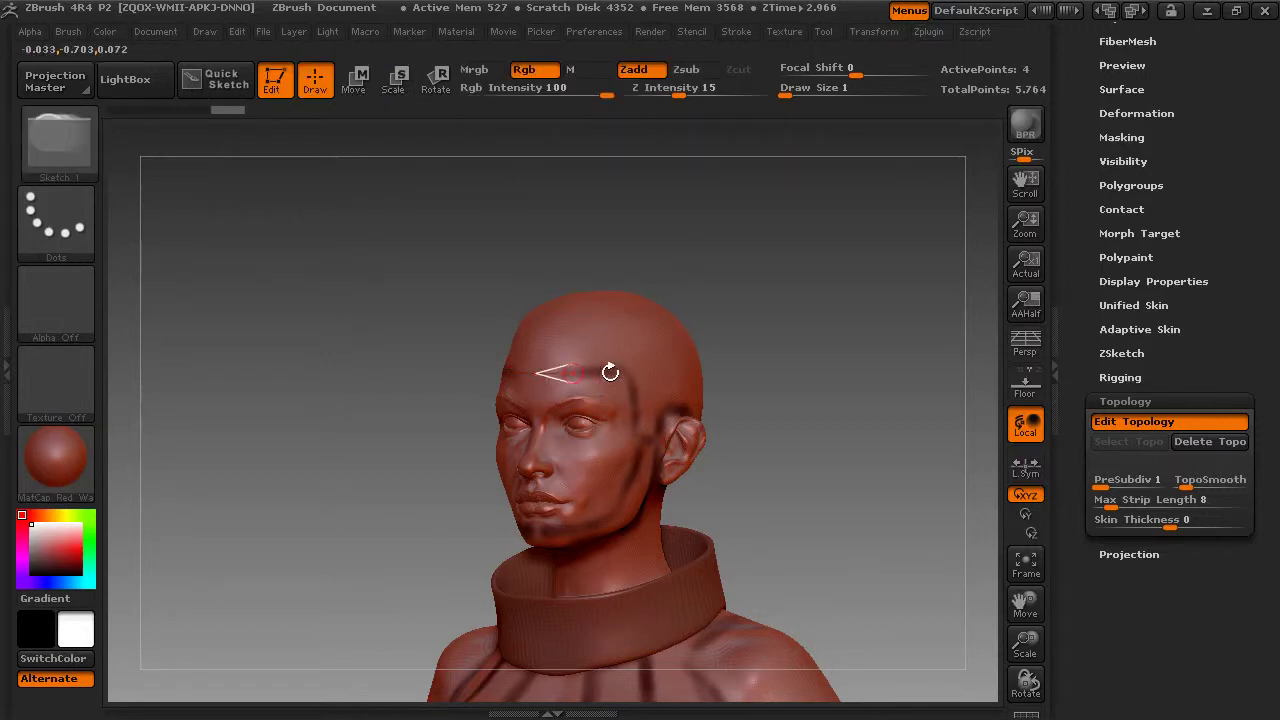
left_click(608, 373)
left_click(632, 374)
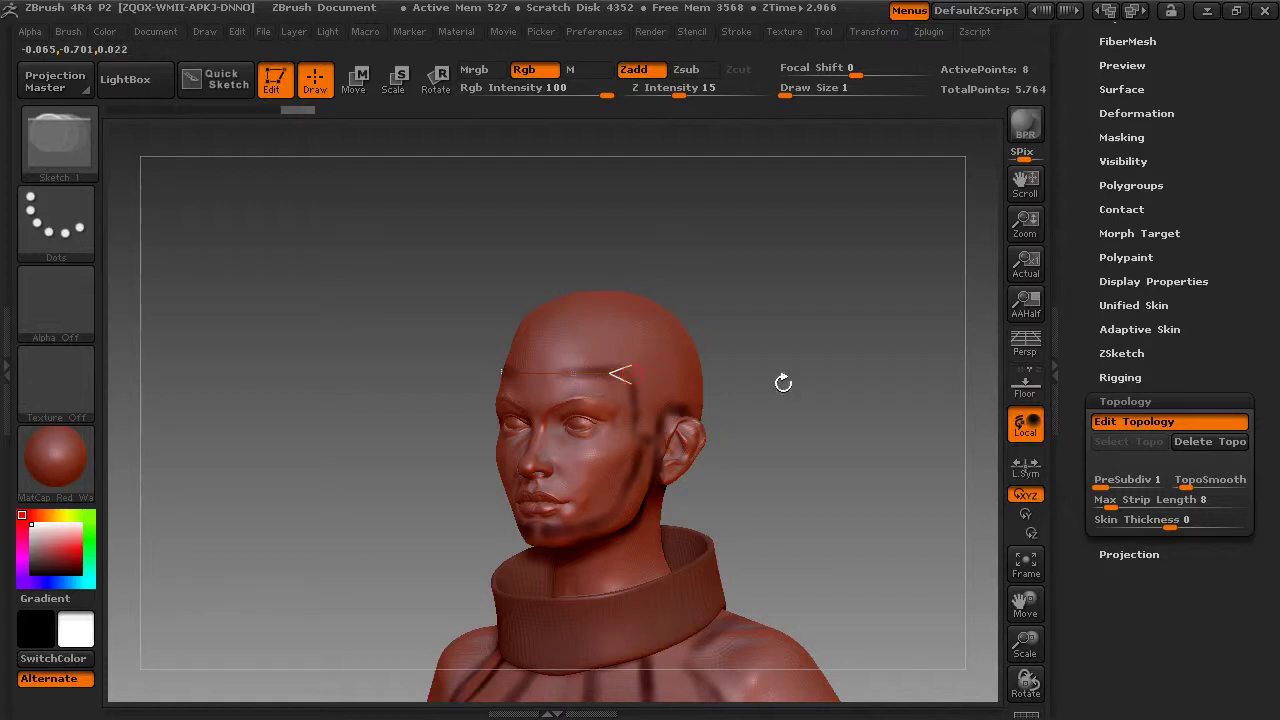
Step: Continue the topology line down the temple and back to the front of the ear along the painted guide
left_click_drag(783, 382, 731, 380)
left_click(586, 398)
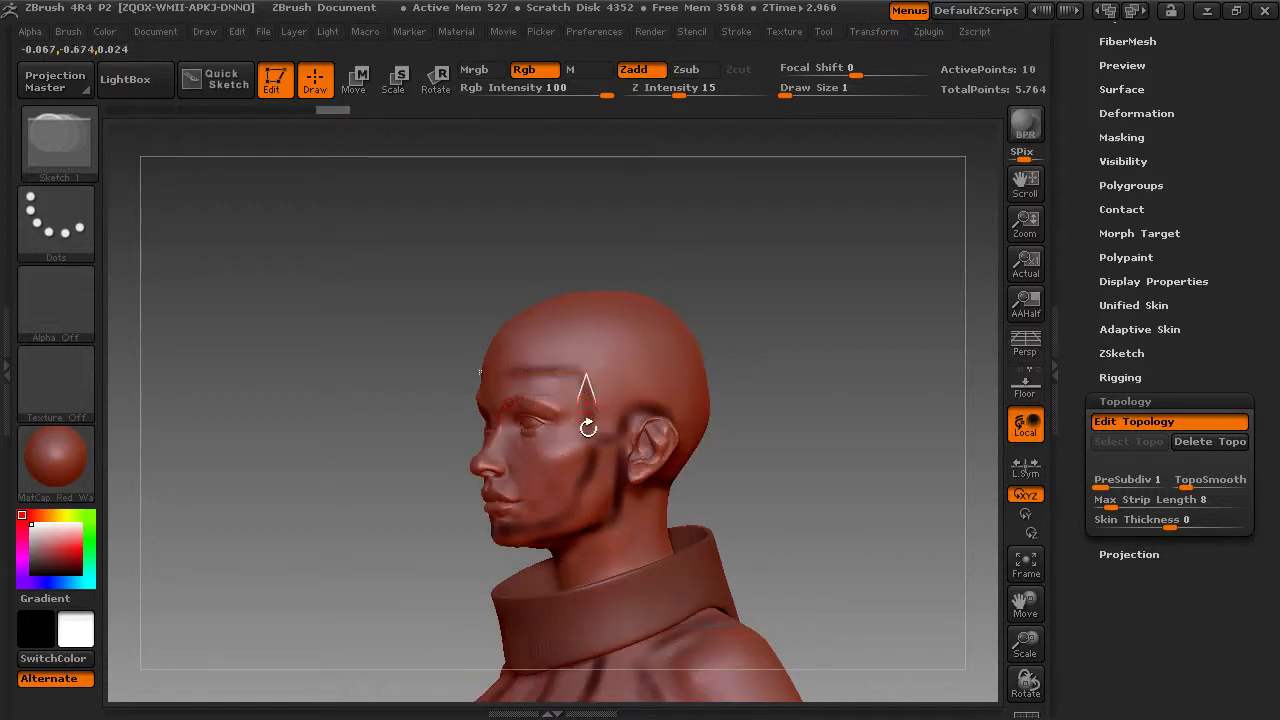
left_click(587, 436)
left_click(585, 444)
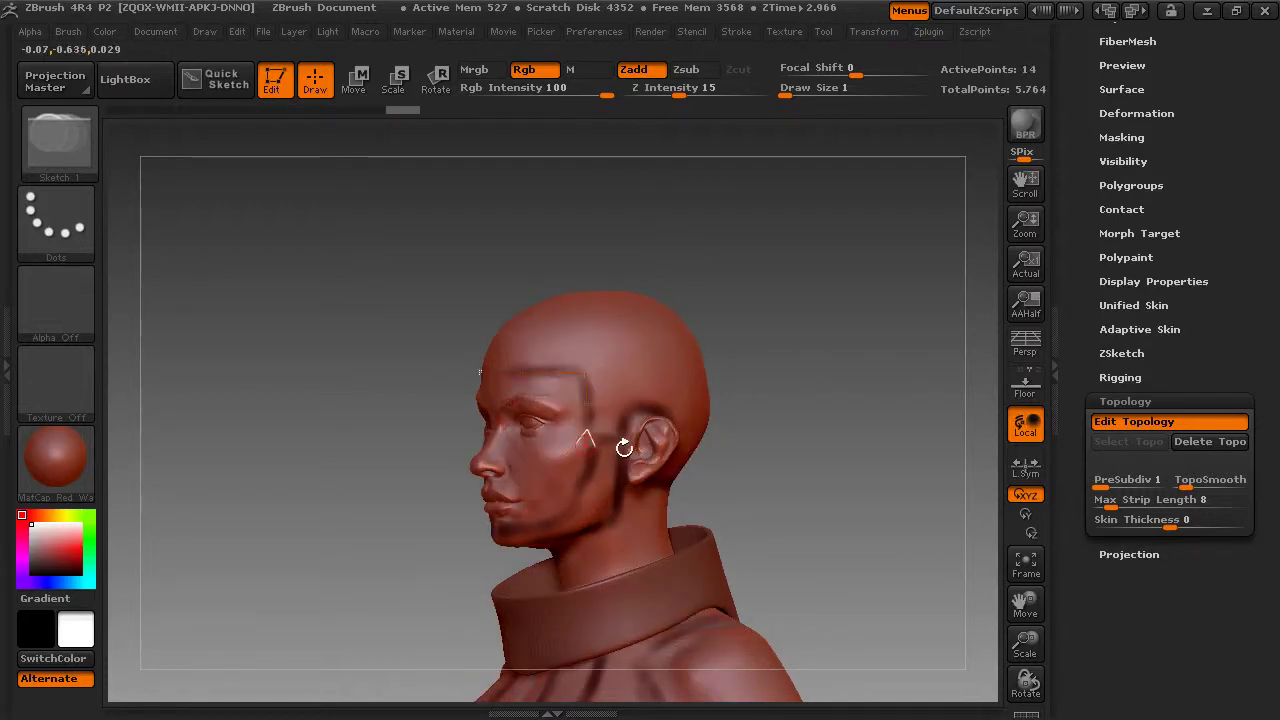
left_click(621, 442)
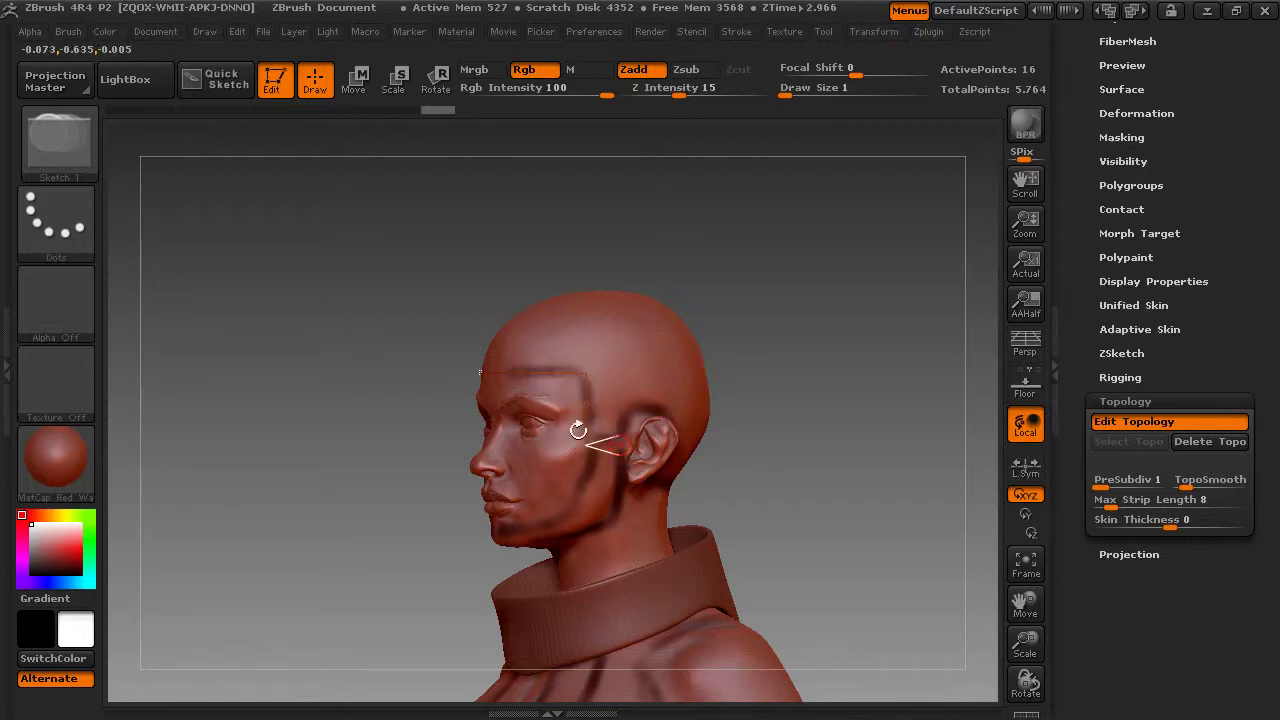
Step: Carry the topology line over the top of the ear and down behind it to the hairline
left_click(637, 411)
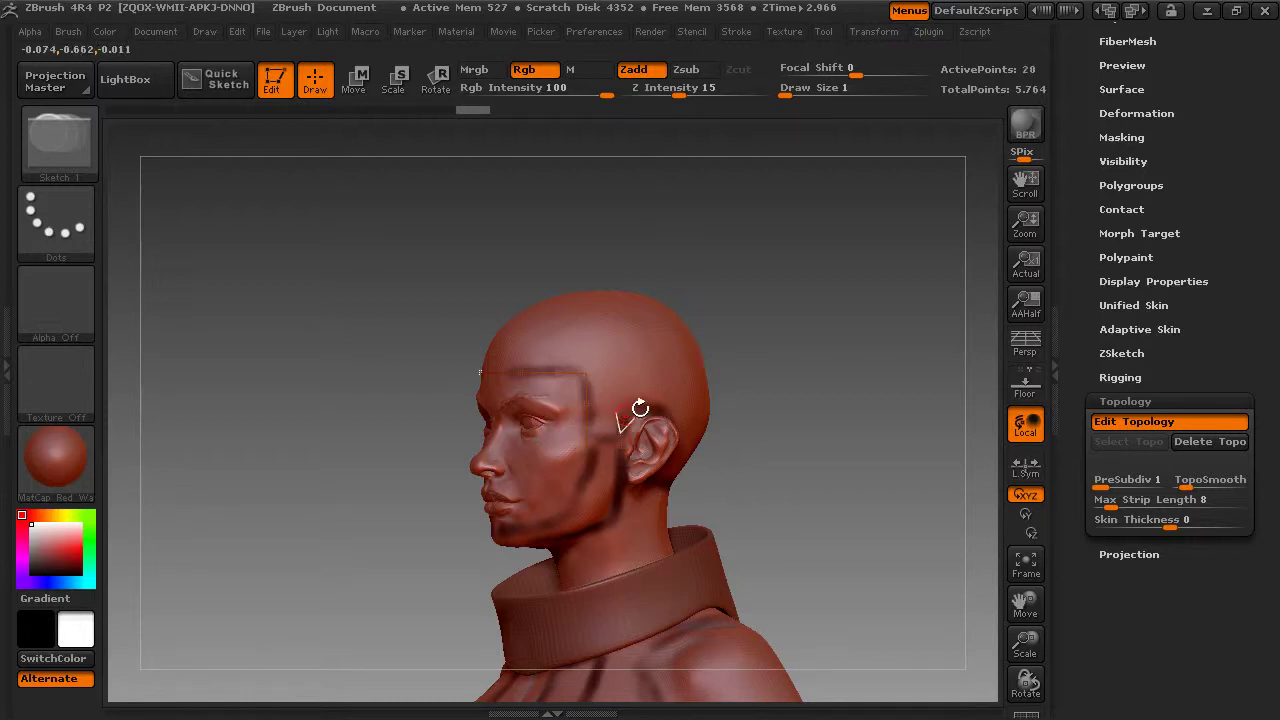
left_click(668, 408)
left_click(672, 413)
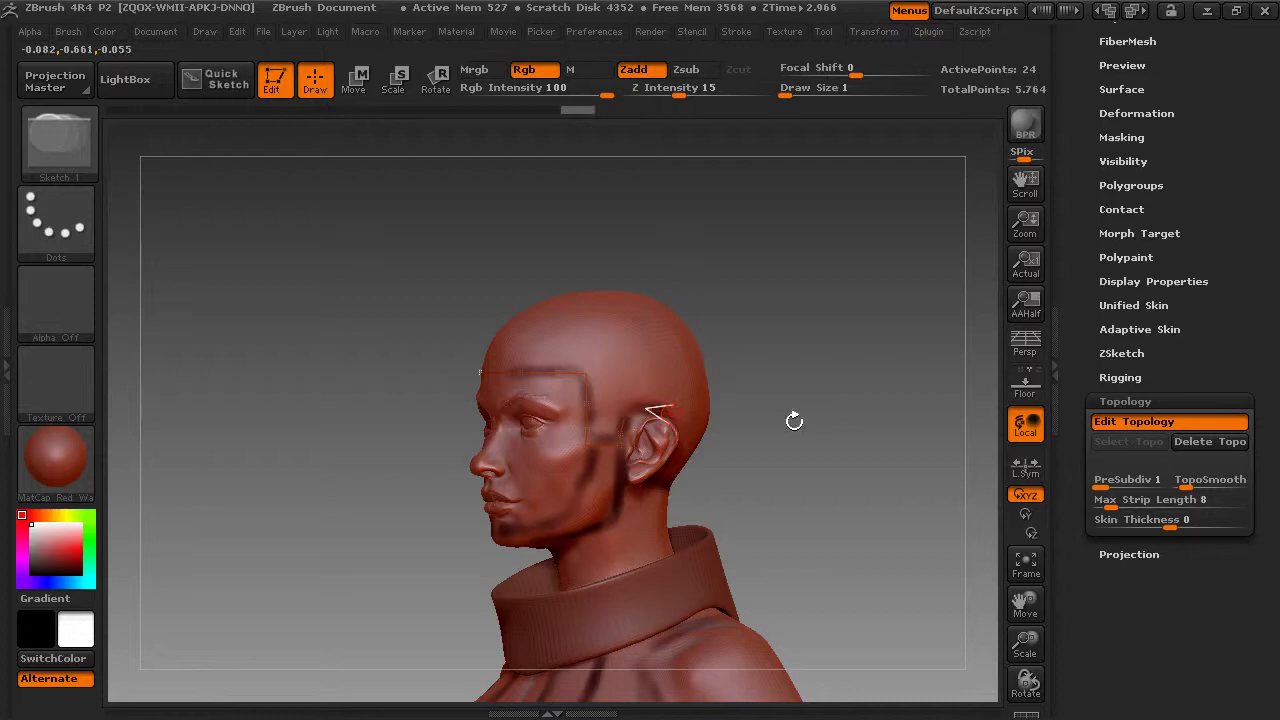
left_click_drag(794, 420, 724, 422)
left_click(649, 436)
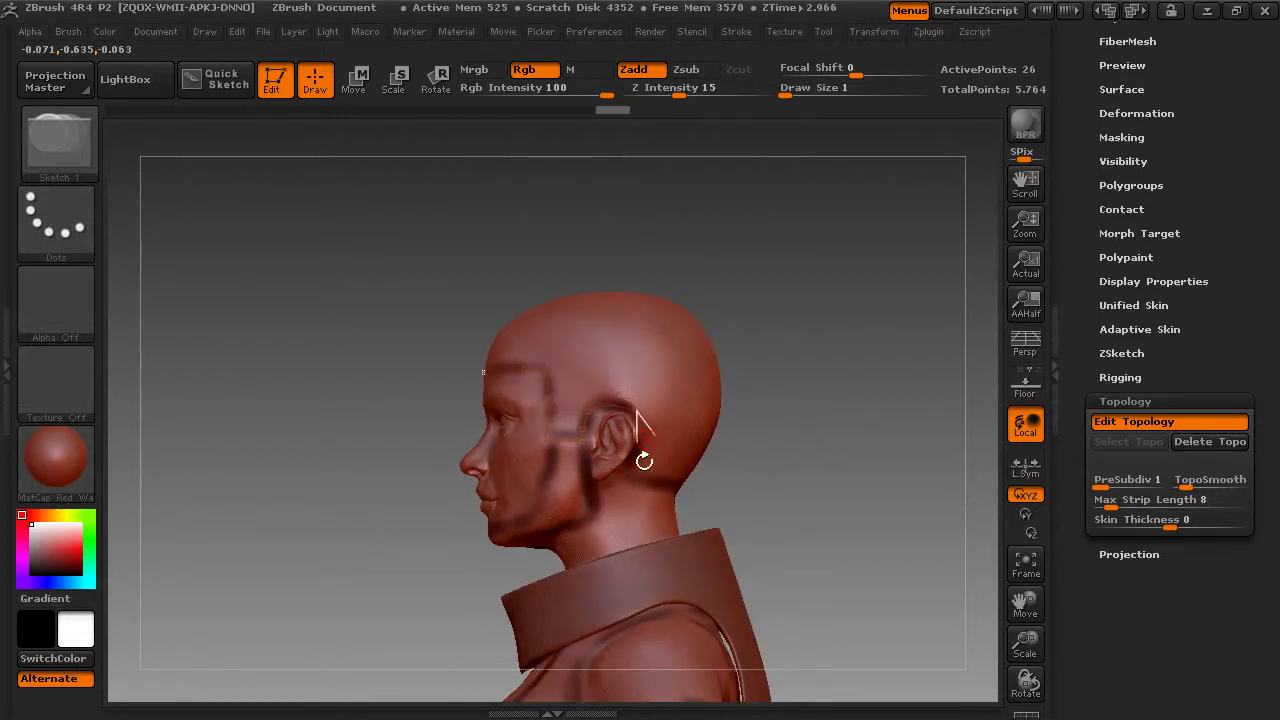
left_click(643, 465)
left_click(637, 487)
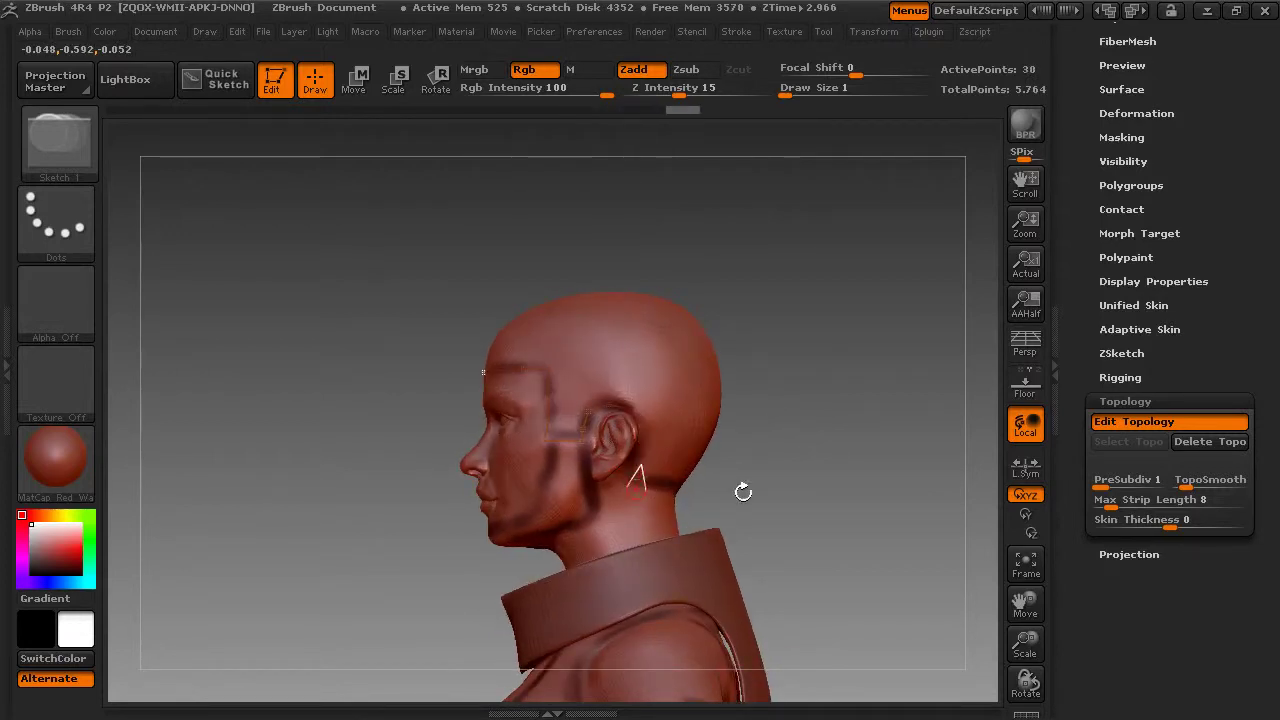
Step: Run the topology line across the nape to the centre of the neck and up the middle of the back of the head
left_click_drag(743, 491, 648, 505)
left_click(597, 498)
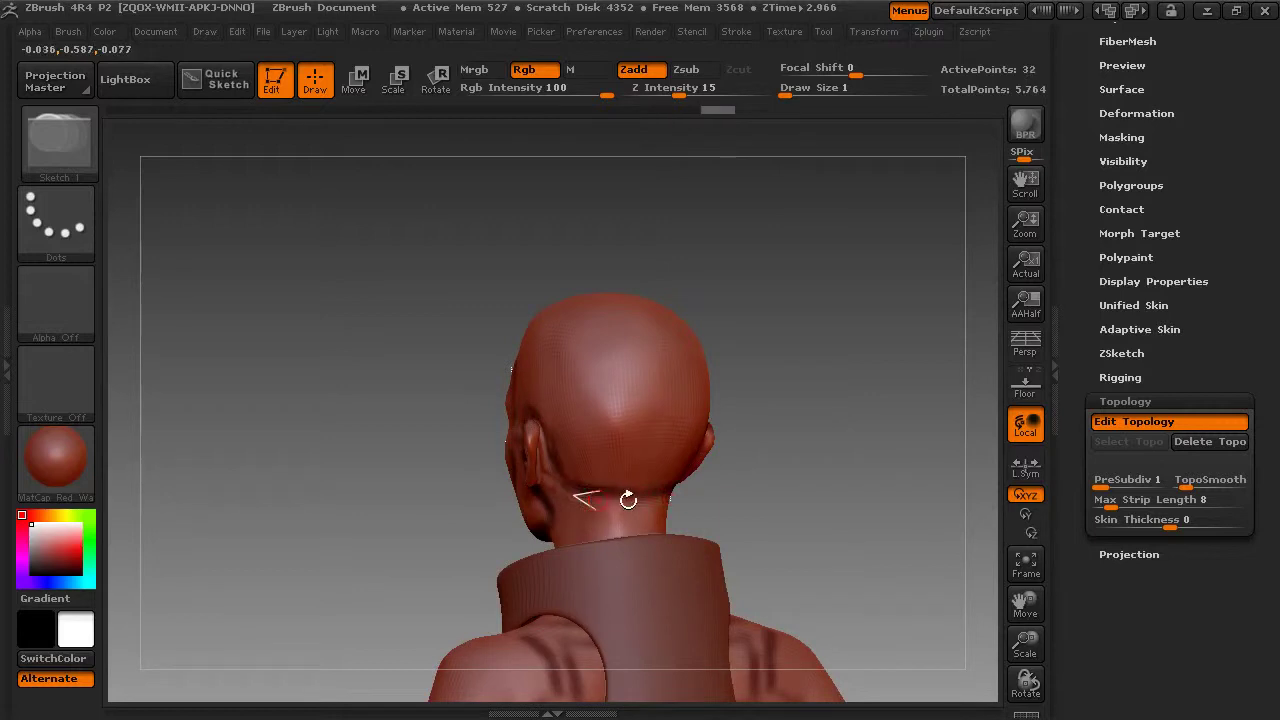
left_click(638, 500)
left_click(650, 468)
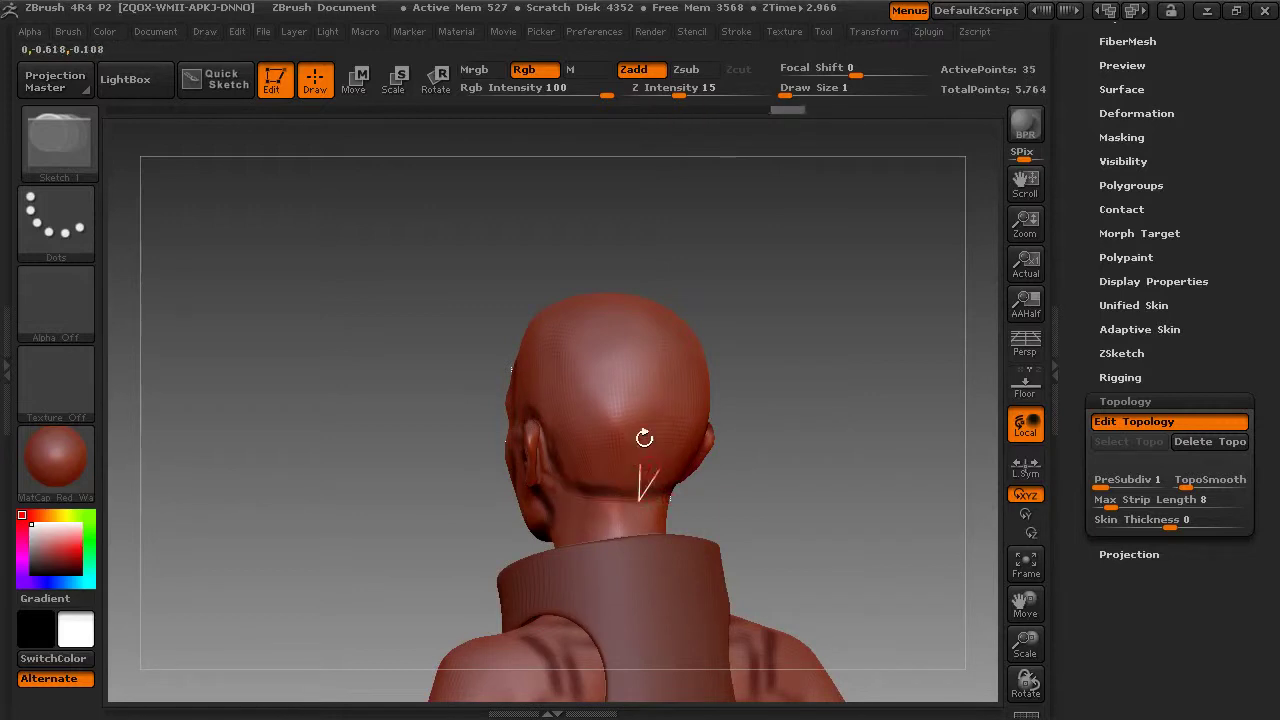
left_click(650, 428)
left_click(660, 388)
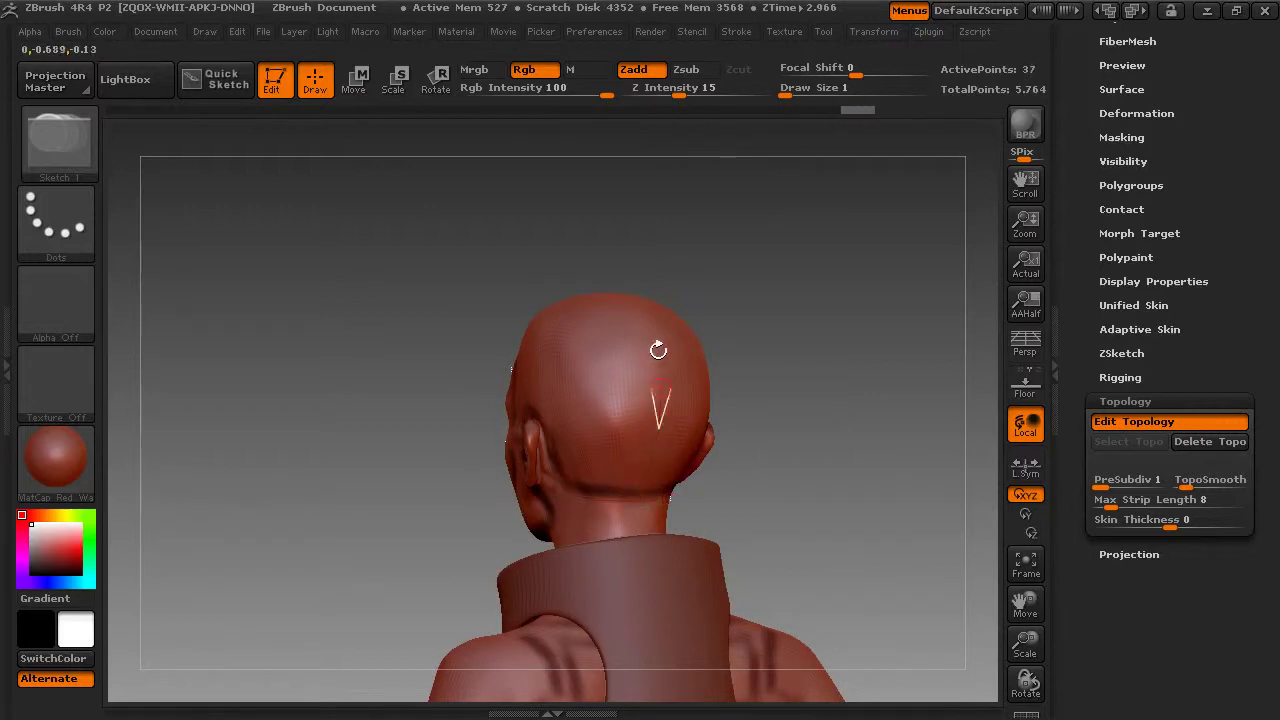
left_click(658, 349)
Step: Draw a parallel topology line from the upper centre point outward and down the back of the head
left_click(616, 354)
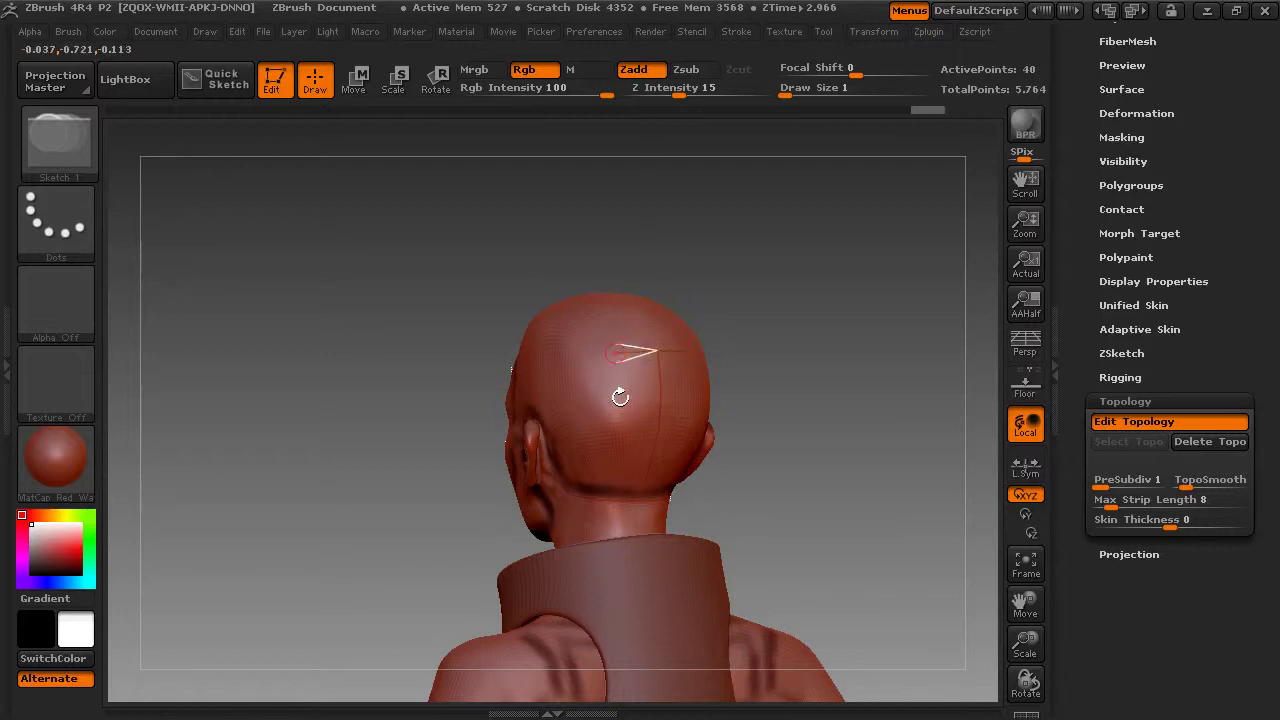
left_click(619, 398)
left_click(616, 438)
left_click(613, 462)
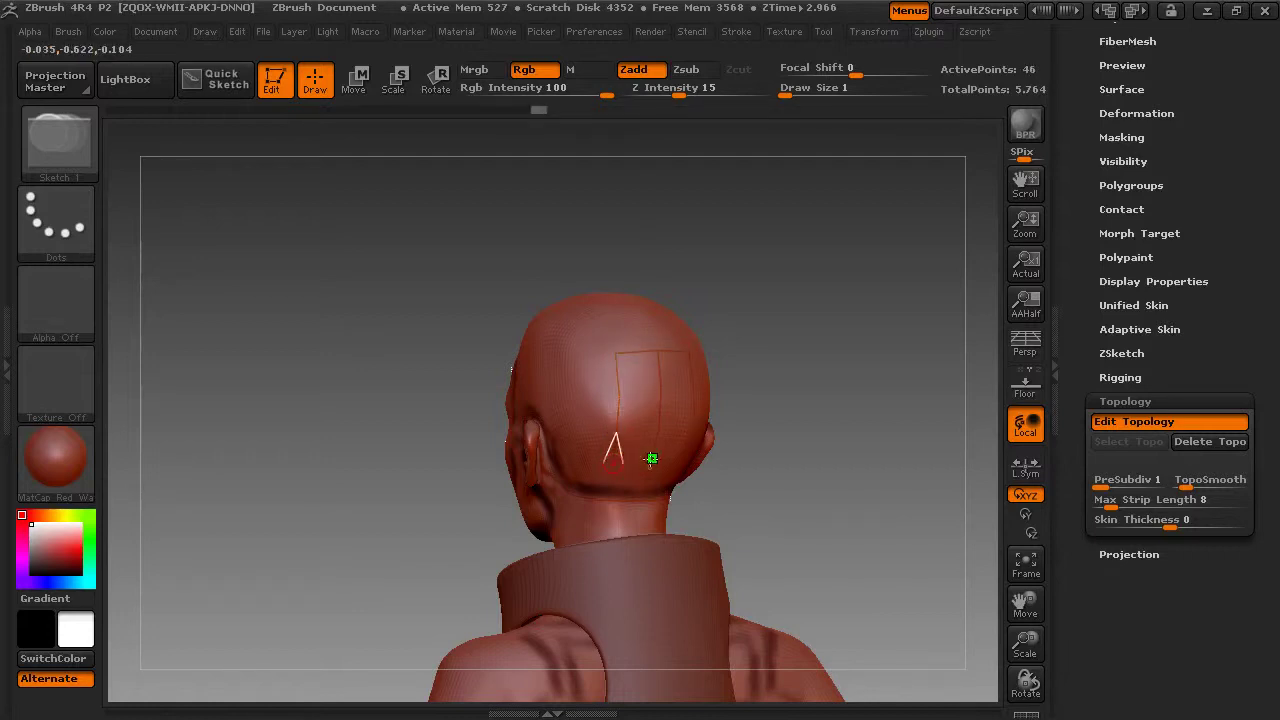
Step: Connect the side line to the centre line with cross edges, forming rows of quads on the back of the head
left_click(649, 467)
left_click(658, 431)
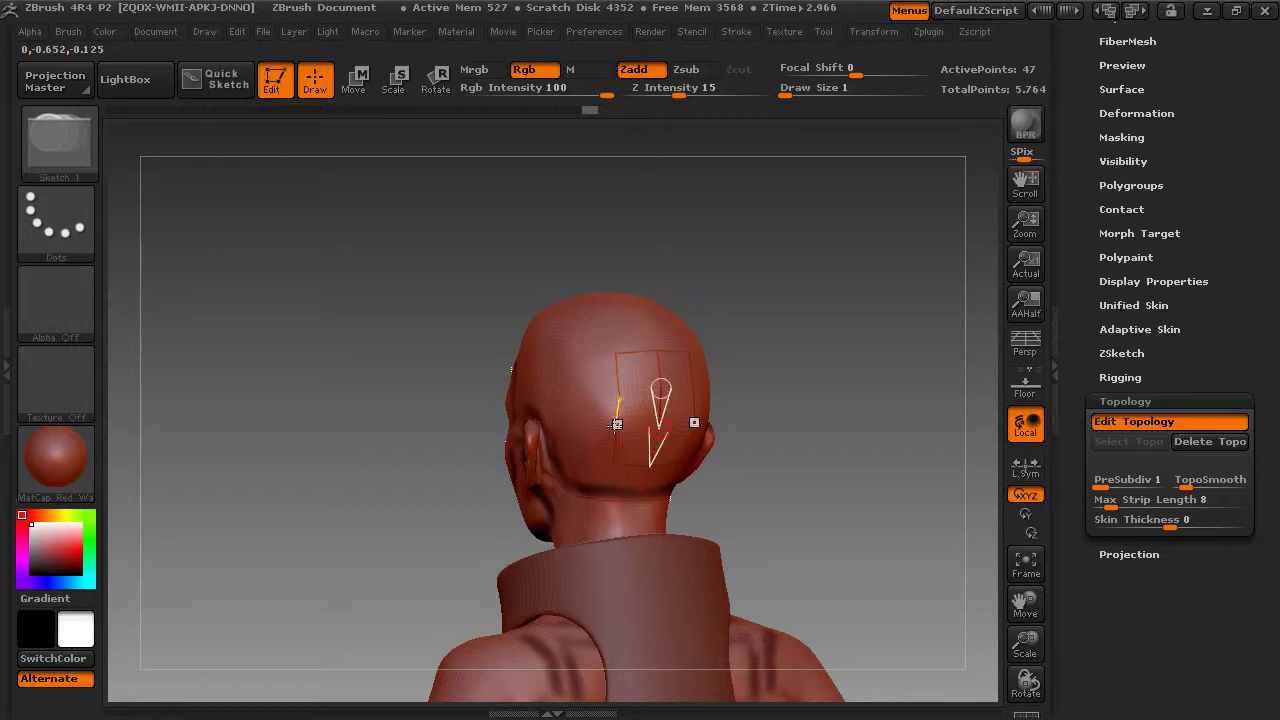
left_click(616, 433)
left_click(616, 433)
left_click(619, 398)
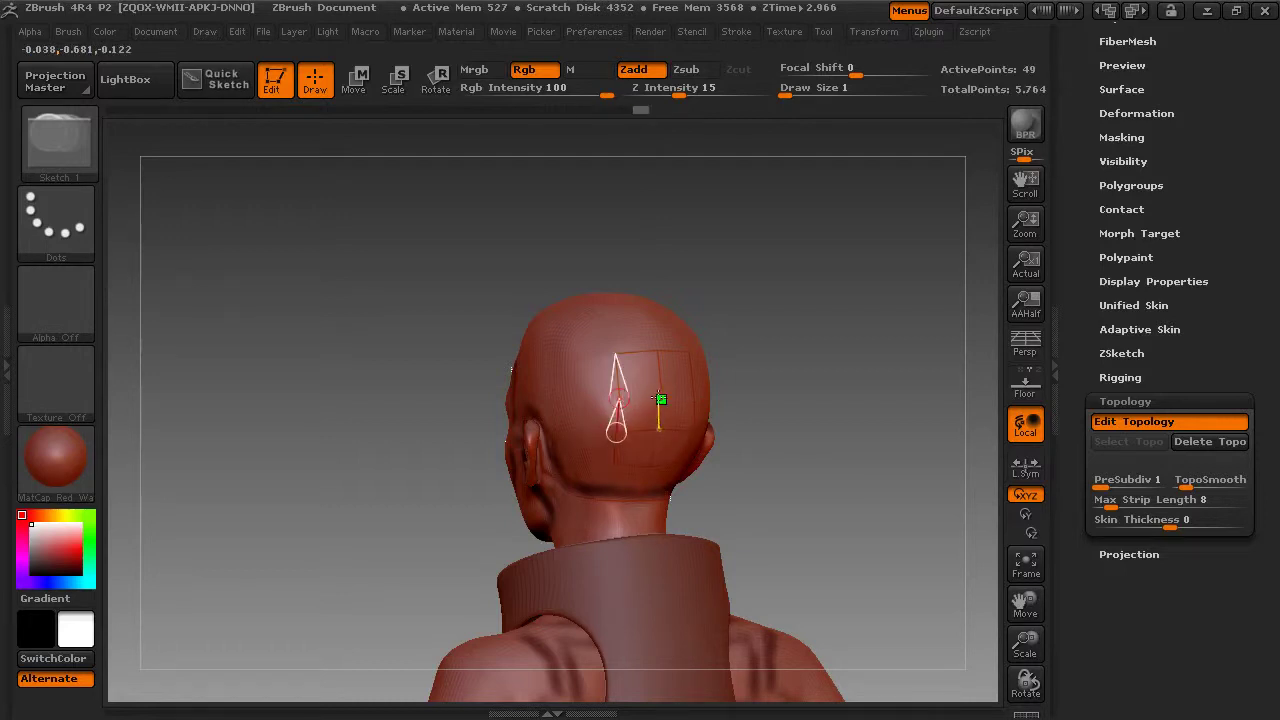
left_click(660, 389)
Step: Extend the side line of the back-of-head grid down to the nape outline to close the lowest quads
left_click_drag(801, 389, 776, 367)
left_click(608, 459)
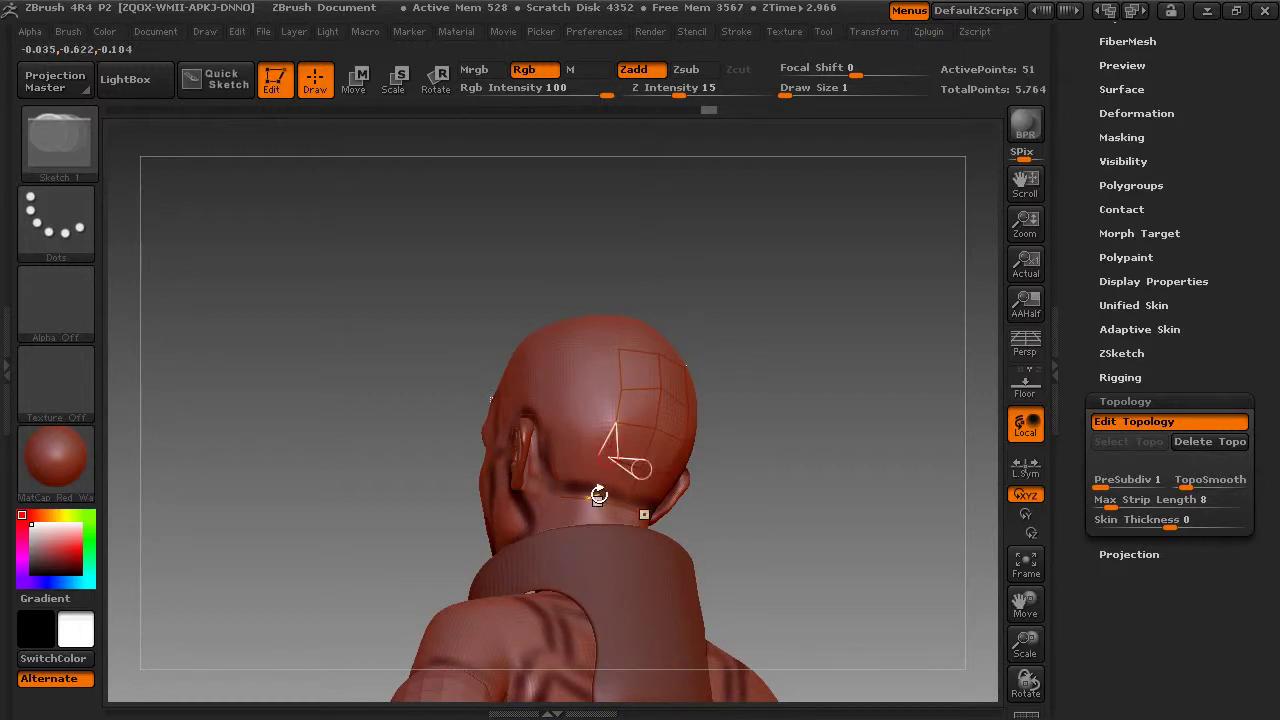
left_click(587, 499)
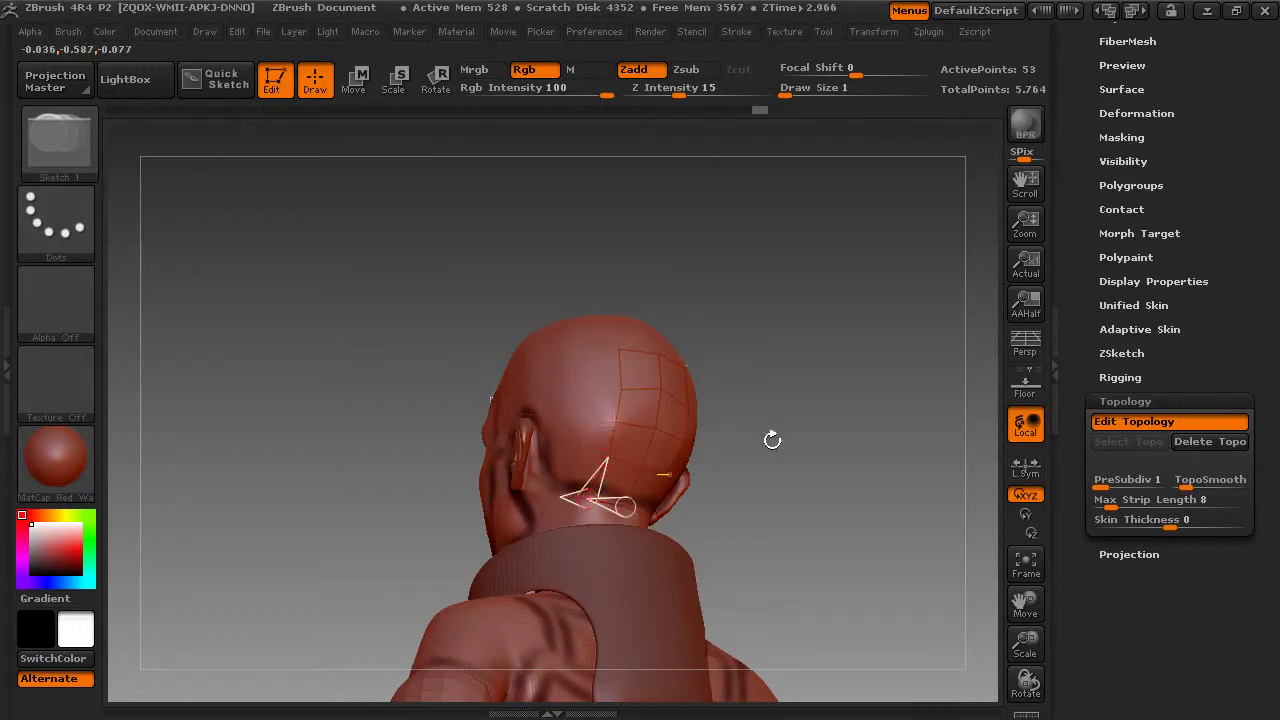
Step: Add a topology point behind the ear and draw cross edges linking the ear outline with the back-of-head grid
left_click_drag(772, 440, 803, 449)
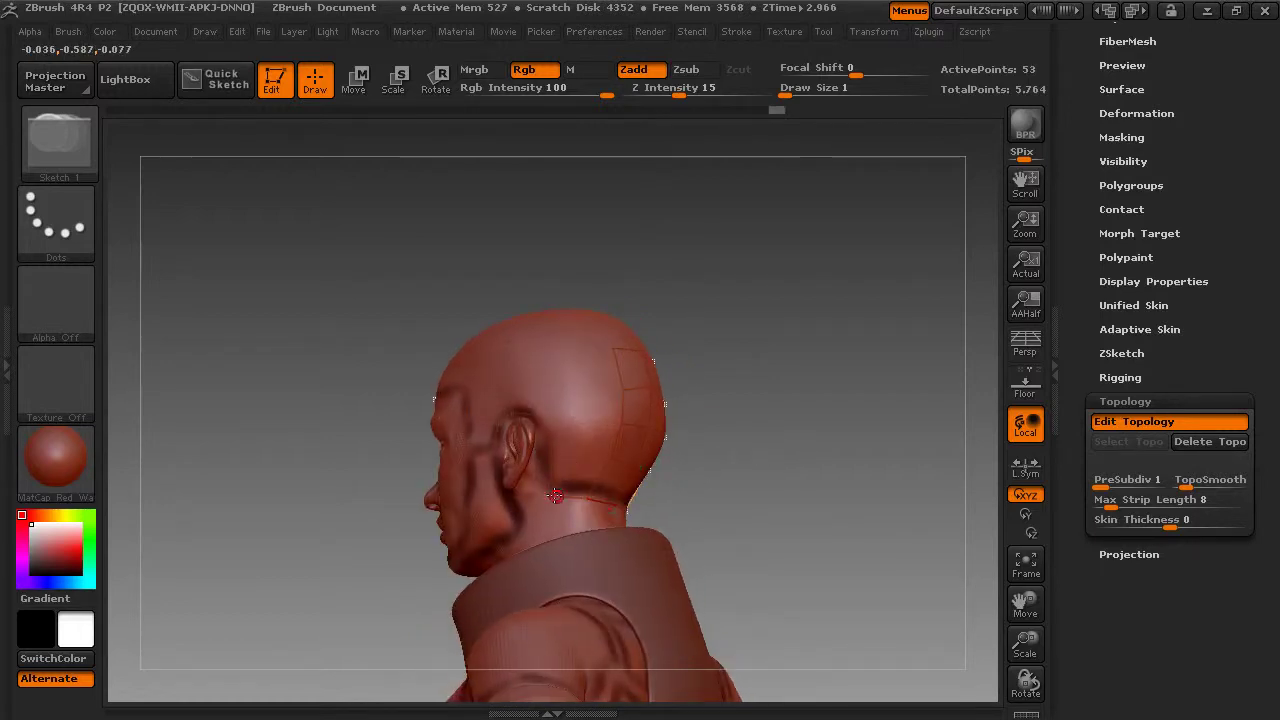
left_click(556, 471)
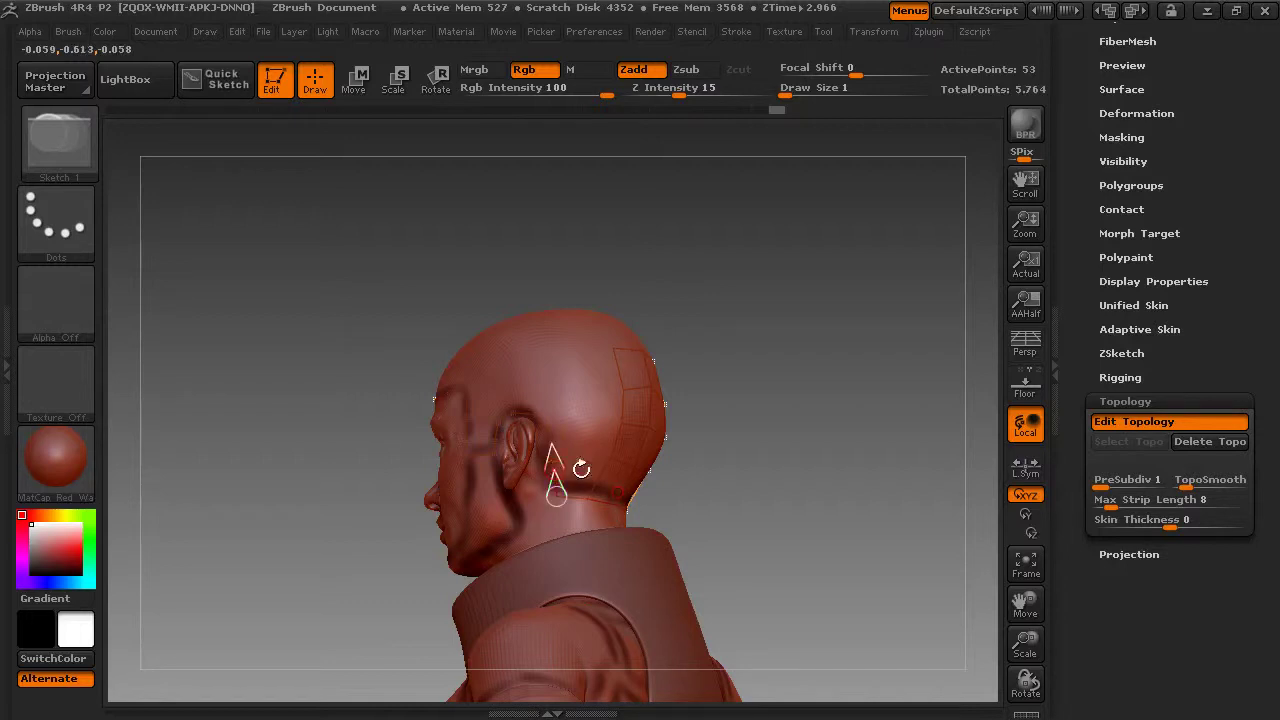
left_click(608, 463)
mouse_move(718, 484)
left_mouse_down()
mouse_move(758, 489)
mouse_move(648, 454)
left_mouse_up()
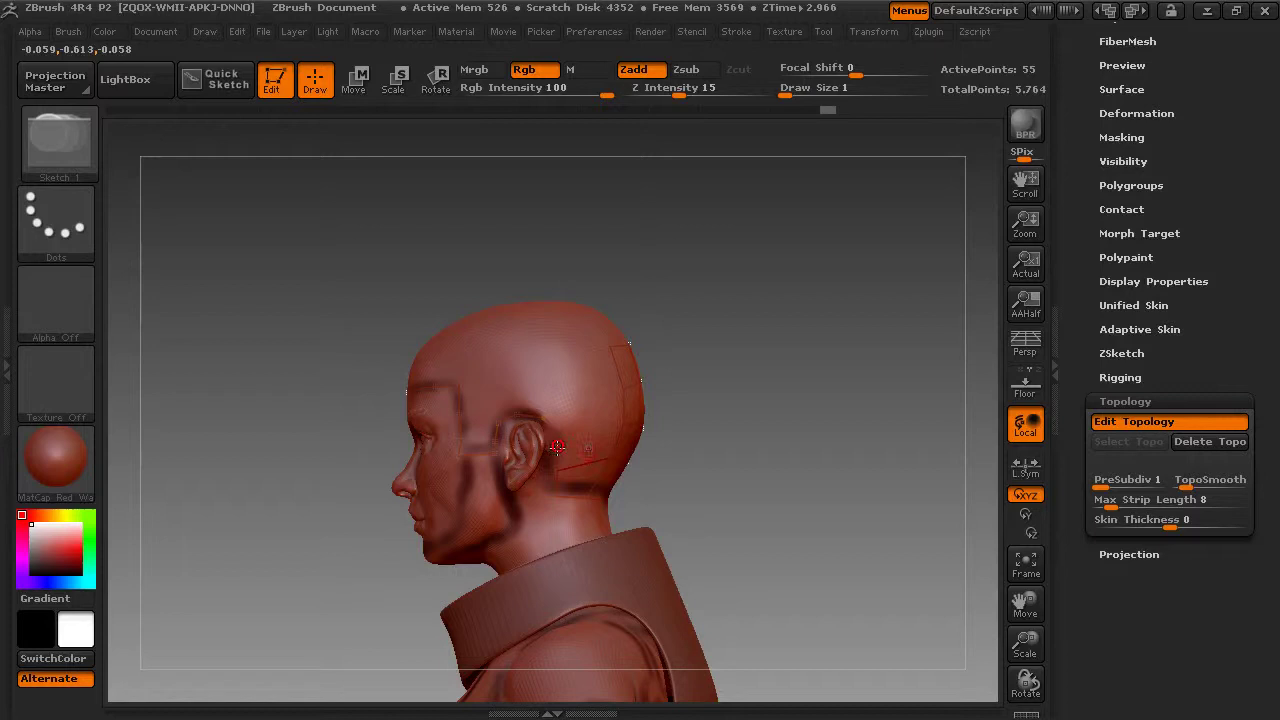
left_click(589, 431)
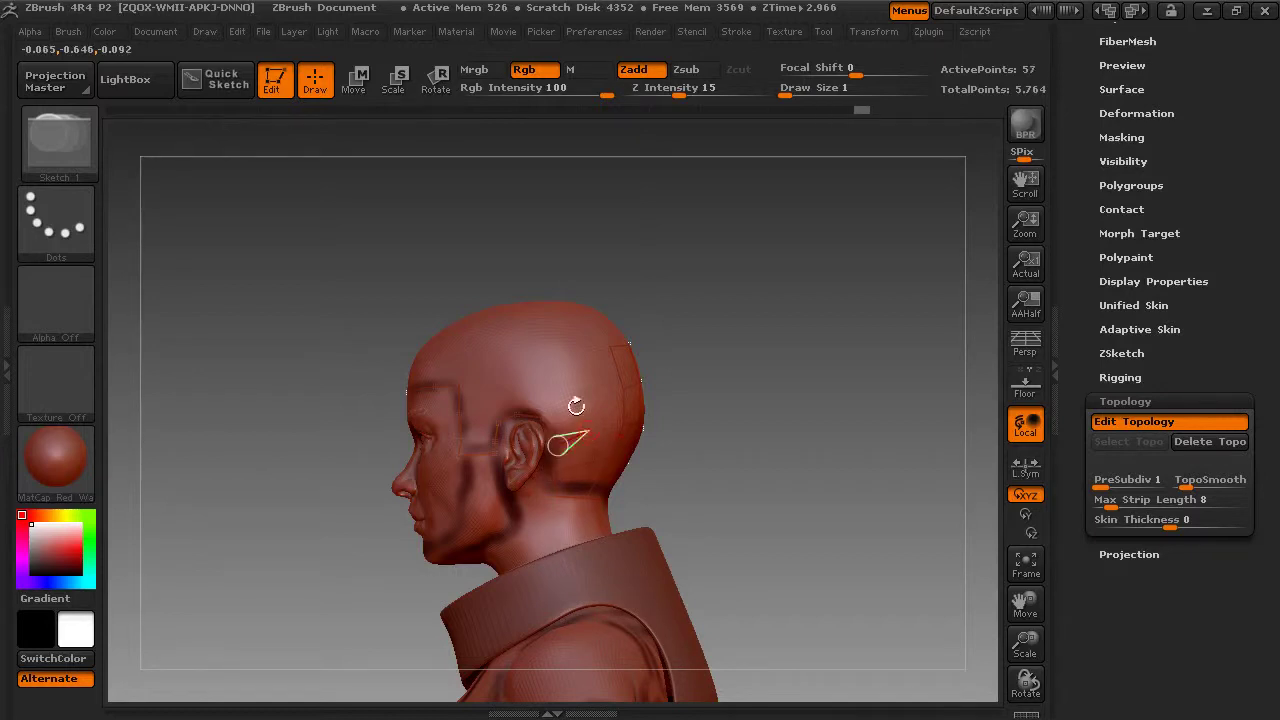
Step: Draw a topology line from the point behind the ear over the ear to the temple, closing it onto the ear outline
left_click(559, 396)
left_click(512, 389)
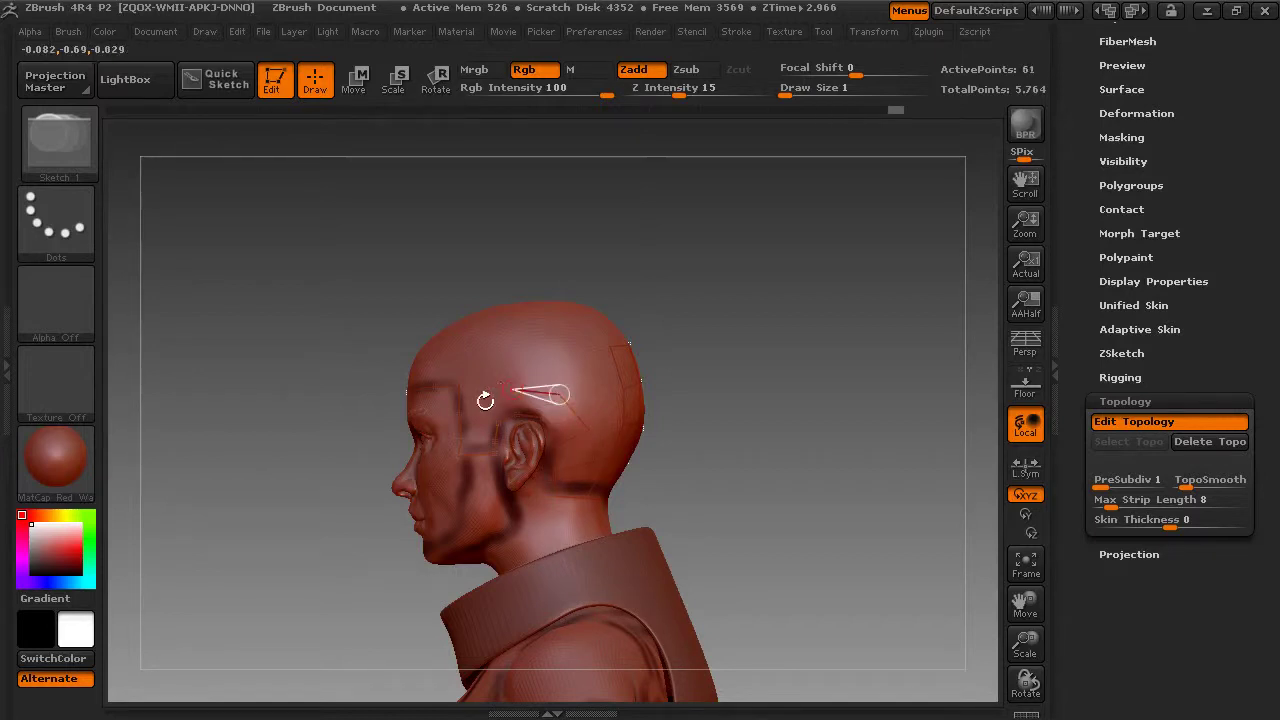
left_click(485, 402)
left_click(497, 430)
Step: Draw cross edges between the ear outline and the new line above it to form a band of quads
left_click(516, 413)
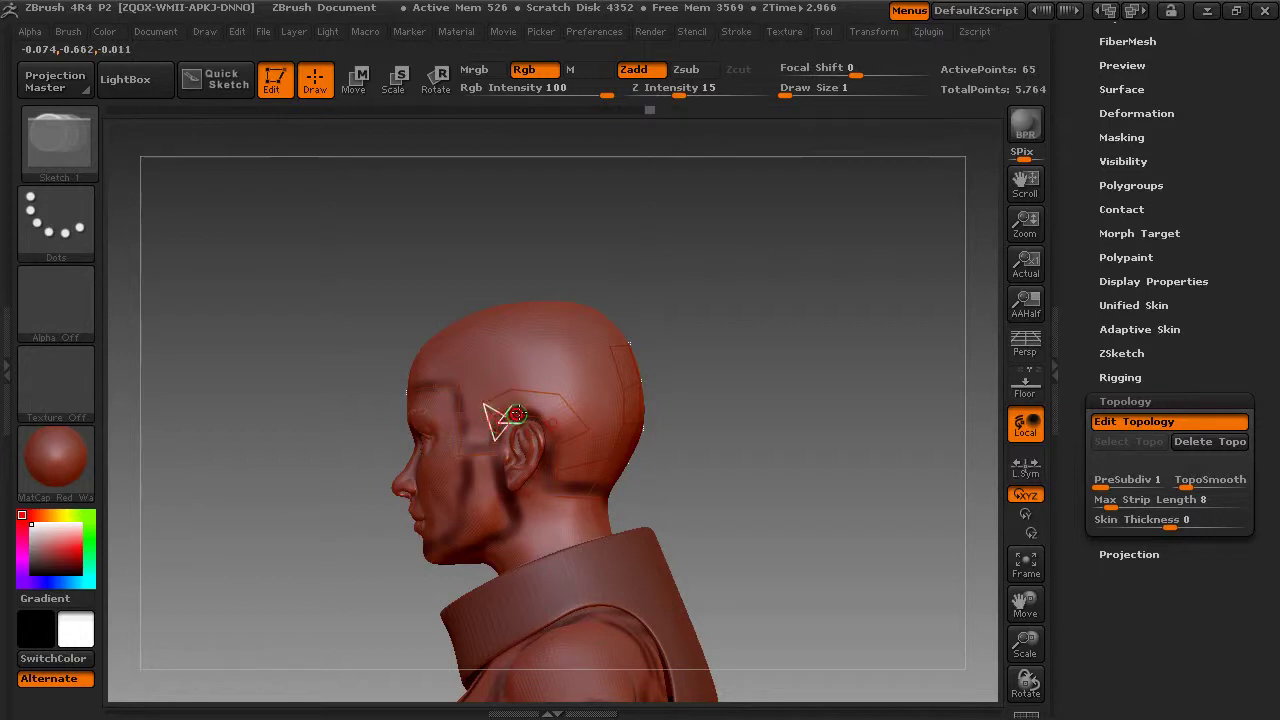
left_click(512, 389)
left_click(558, 395)
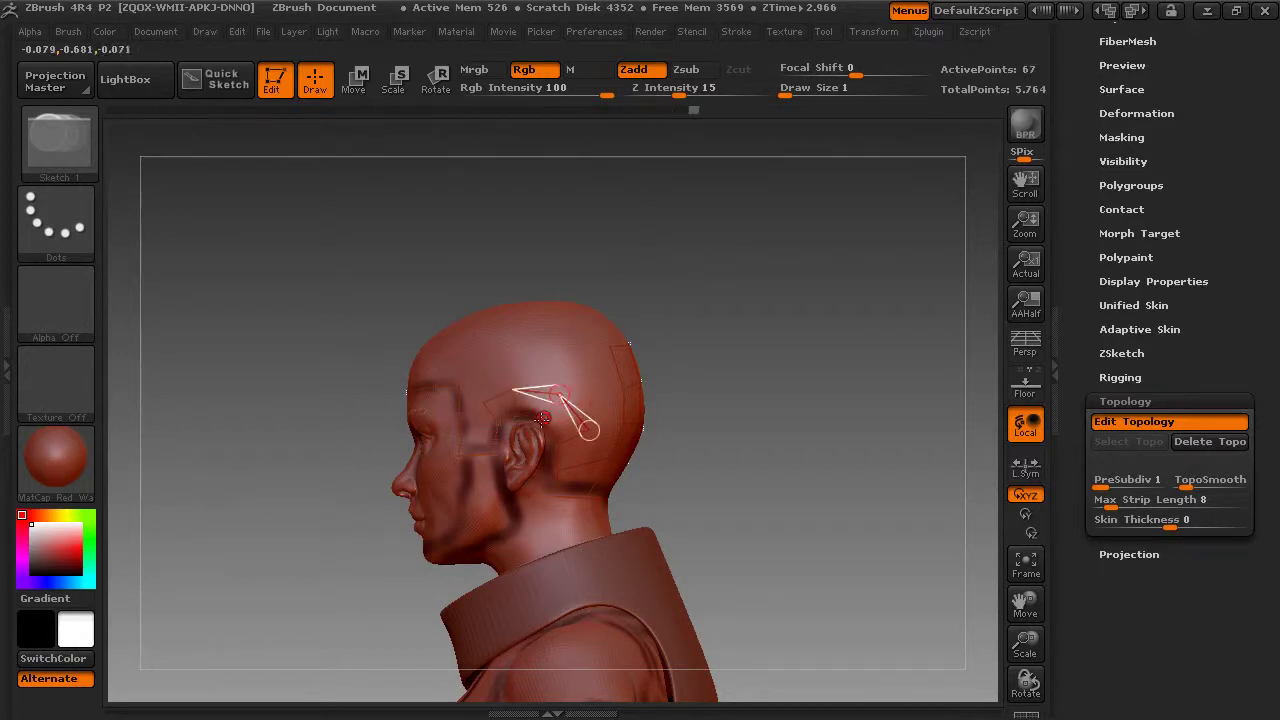
left_click(545, 415)
Step: Connect the band behind the ear to the side line of the back-of-head grid with linking edges
left_click_drag(712, 412, 717, 414)
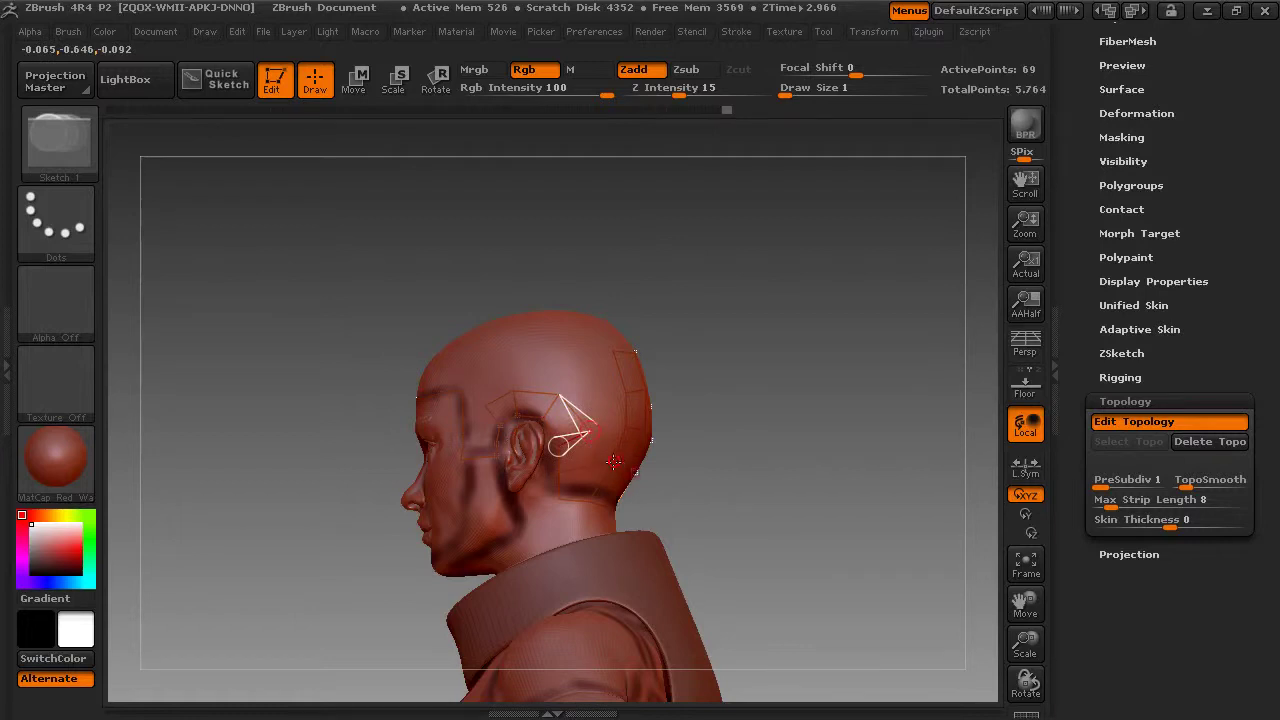
left_click(614, 462)
left_click_drag(706, 460, 711, 466)
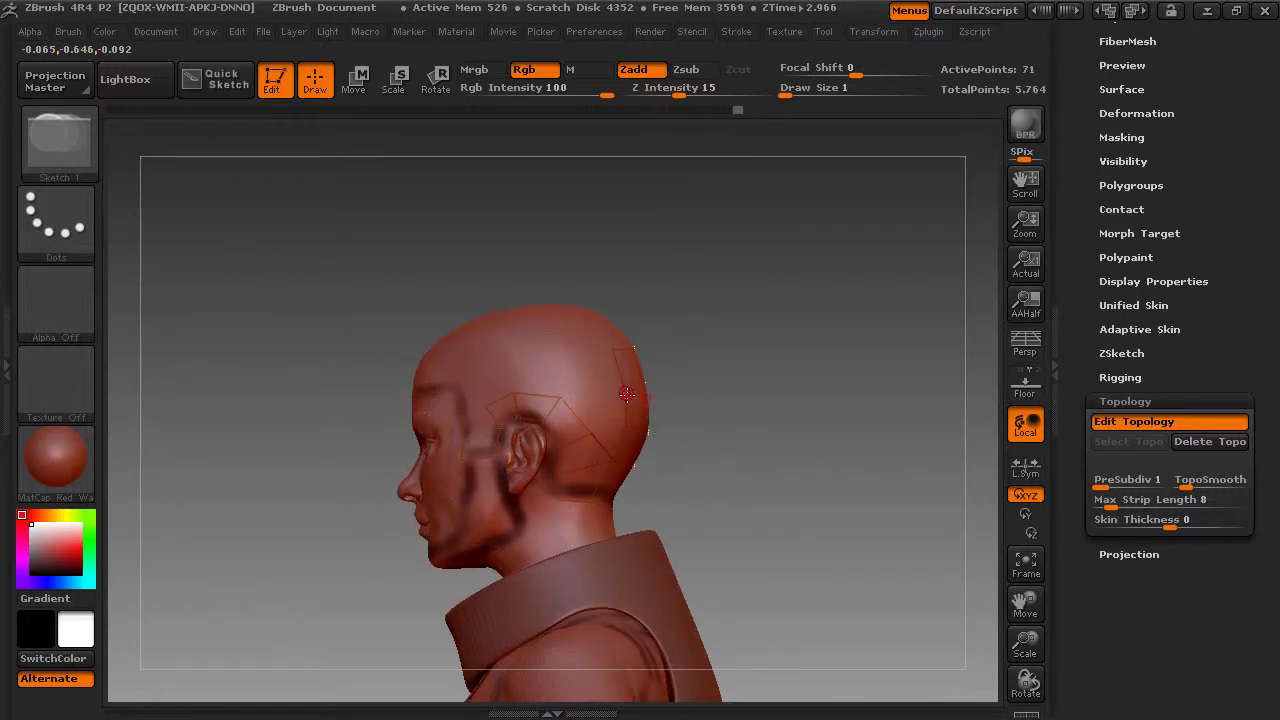
left_click(590, 434)
left_click_drag(707, 446, 720, 447)
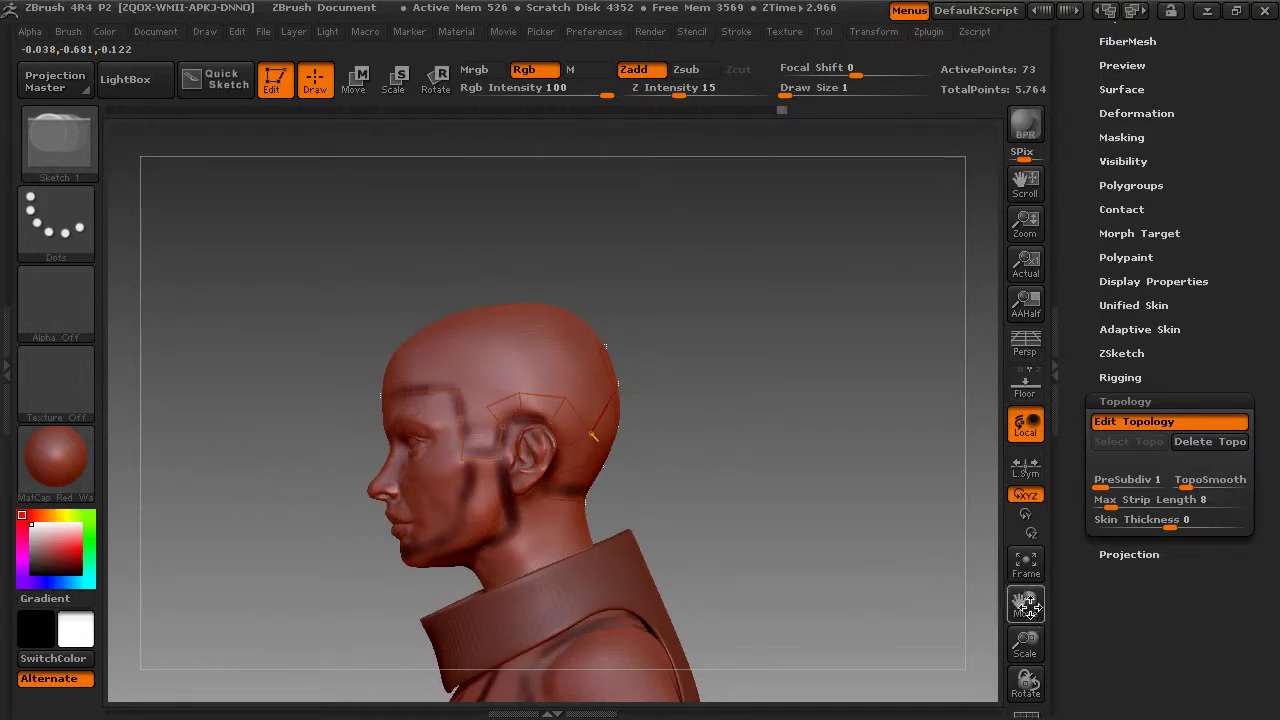
Step: Extend the ear band's front line down to the lower sideburn outline, with a cross edge to the ear outline
left_click_drag(1025, 648, 1097, 620)
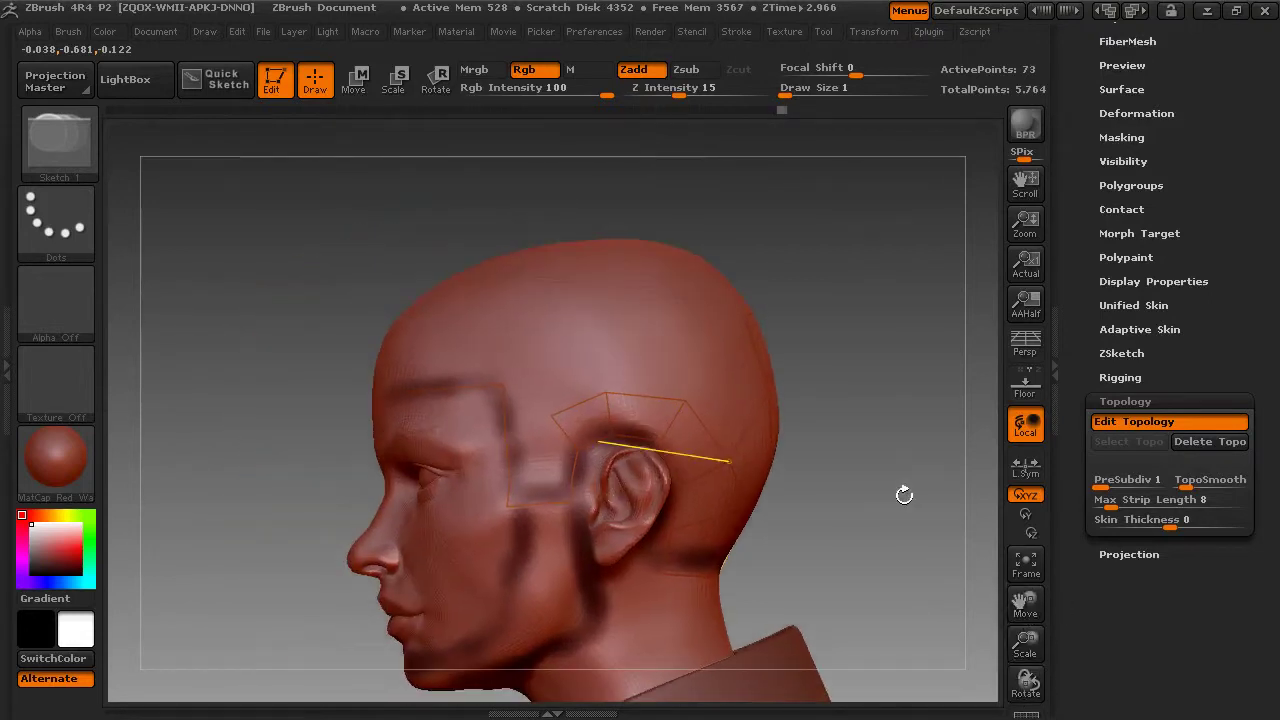
left_click_drag(551, 416, 545, 472)
left_click(572, 481)
left_click(931, 510)
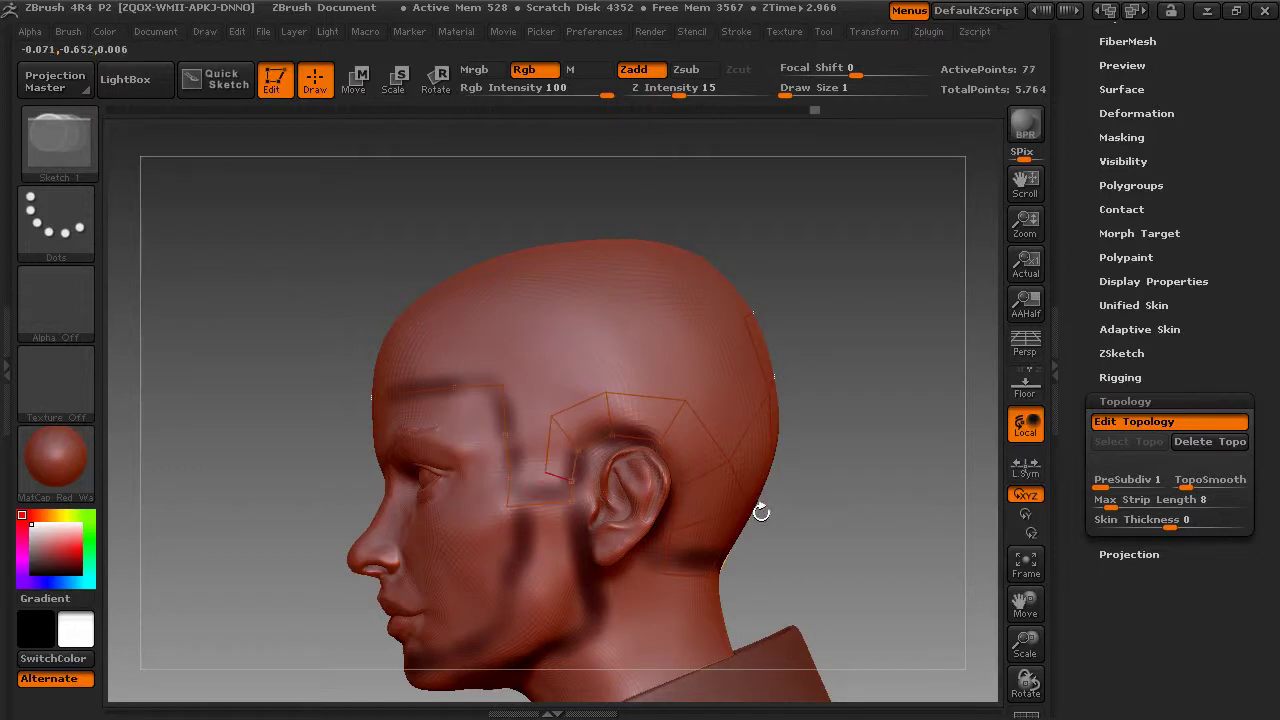
left_click(545, 472)
left_click(539, 503)
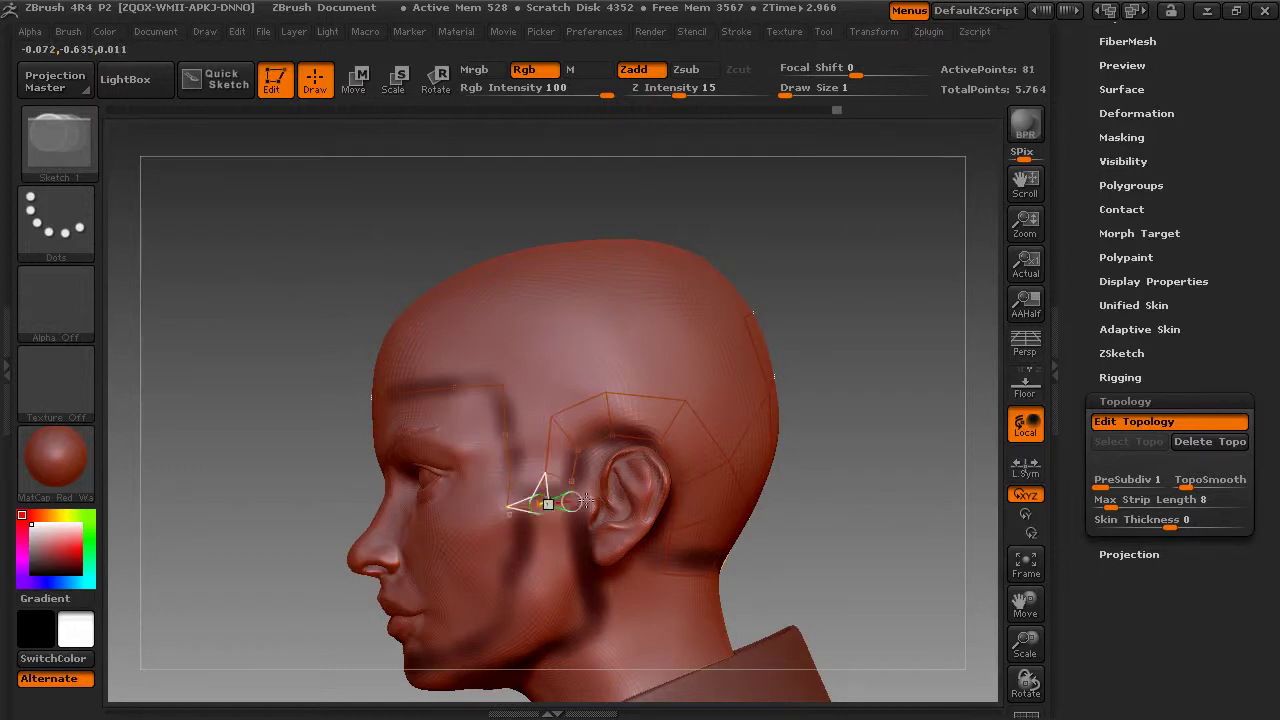
left_click_drag(842, 486, 863, 493)
left_click(558, 477)
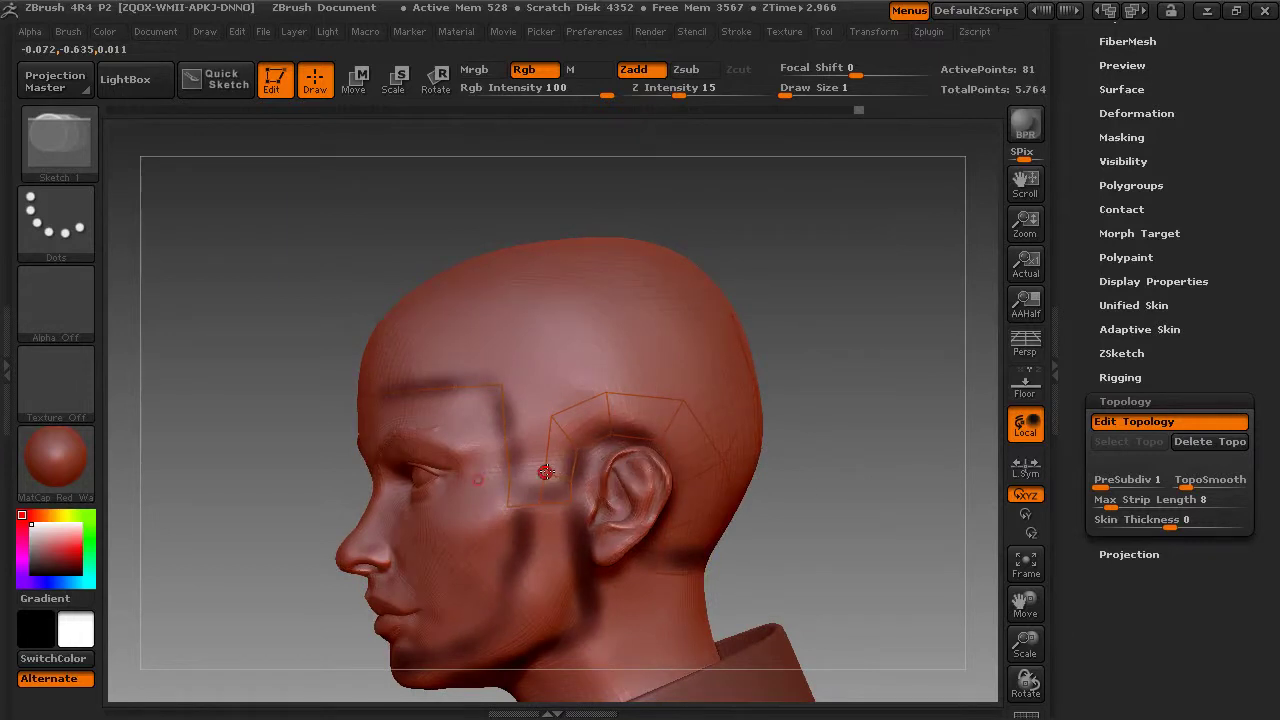
Step: Link the line in front of the ear to the temple outline with cross edges and add a quad above it
left_click_drag(545, 472, 528, 471)
left_click(510, 479)
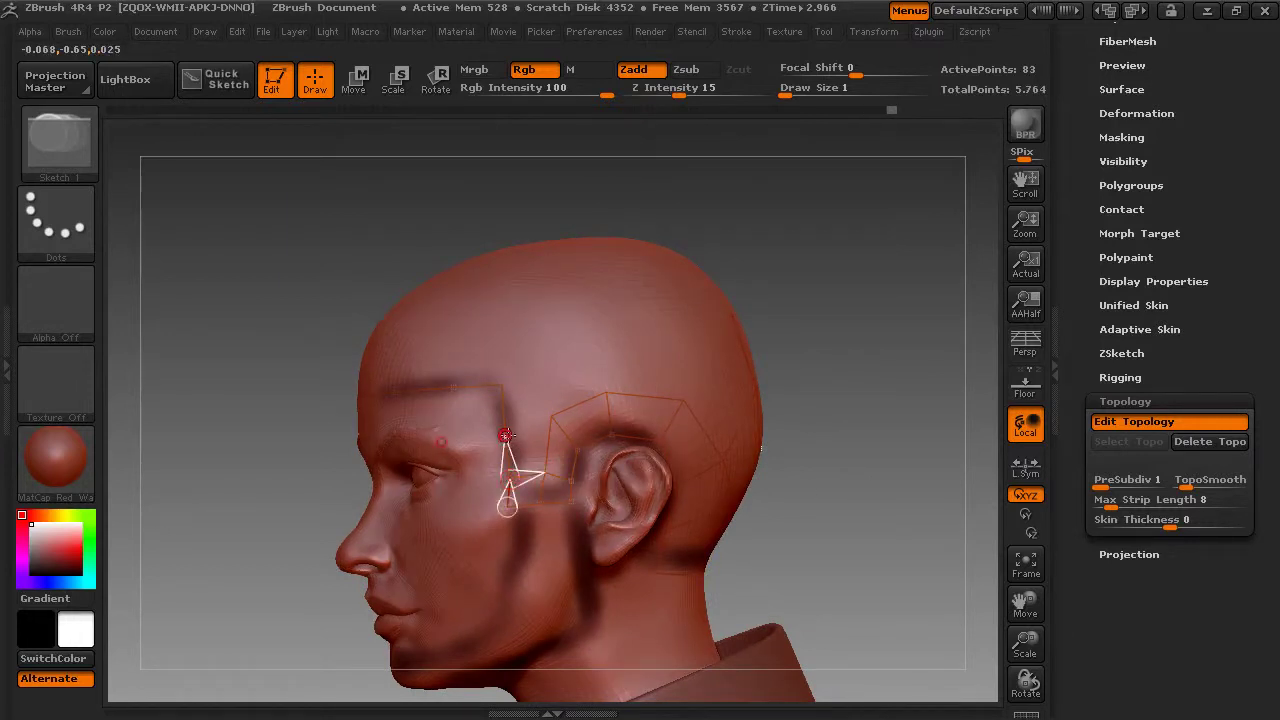
left_click(551, 417)
left_click(543, 371)
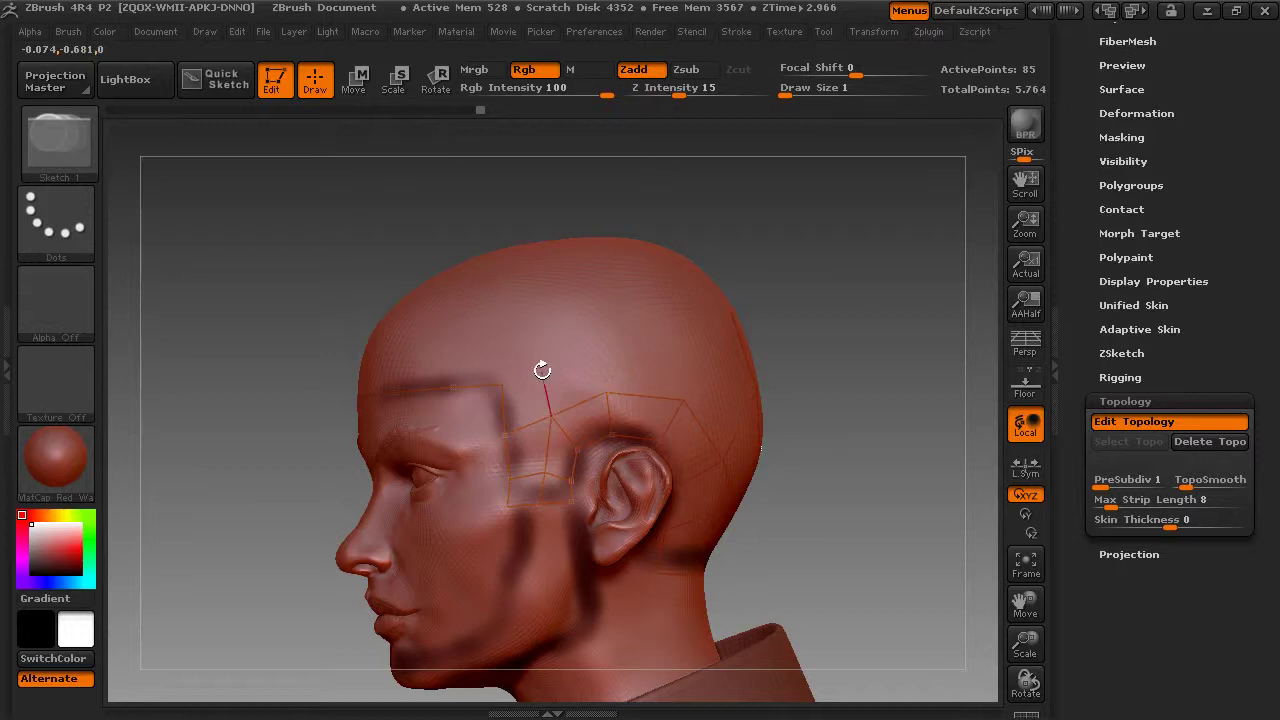
left_click(501, 384)
left_click_drag(810, 365, 814, 367)
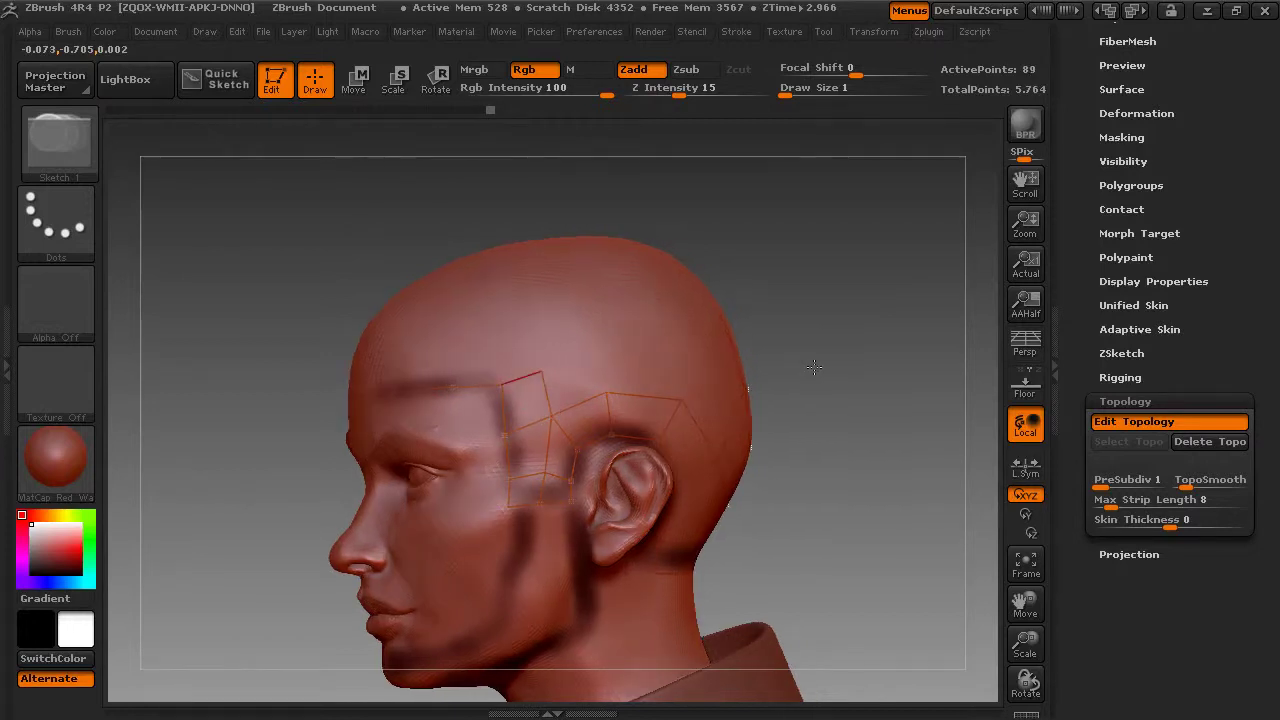
Step: Draw a second row of quads above the ear band, running from the temple quad toward the back of the head
left_click(543, 371)
left_click(598, 356)
left_click(686, 363)
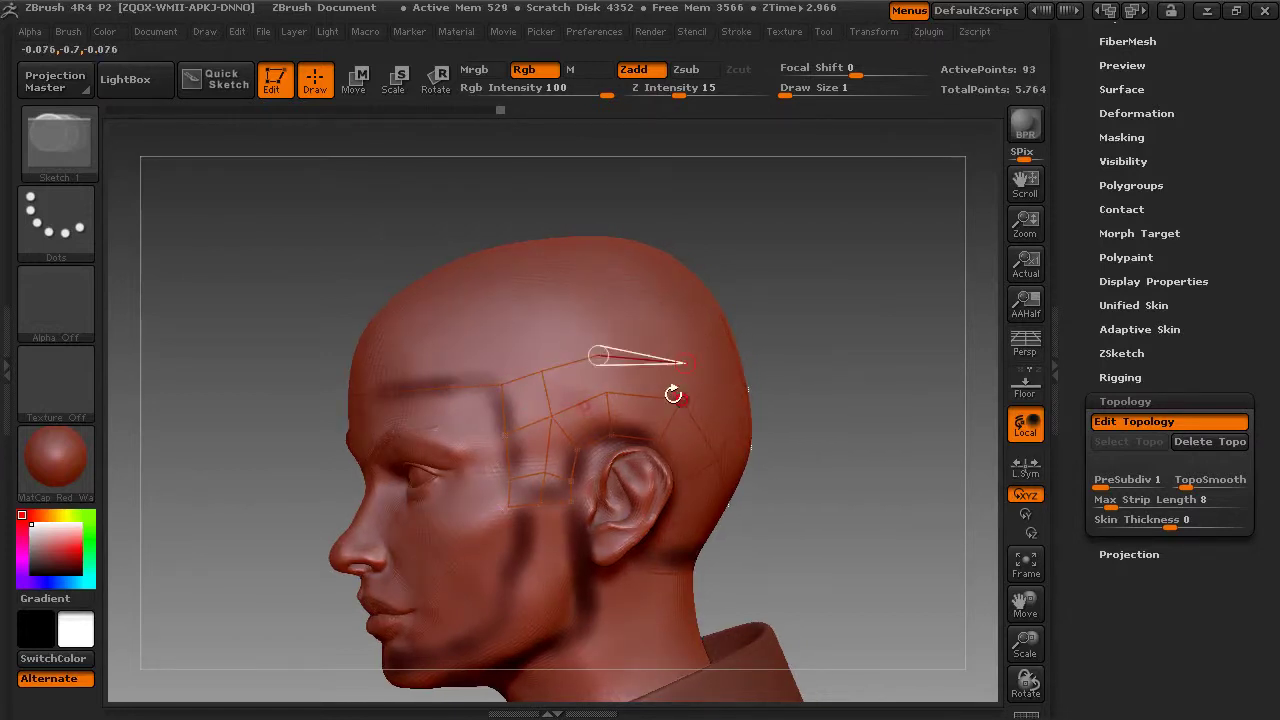
left_click(681, 400)
left_click(606, 393)
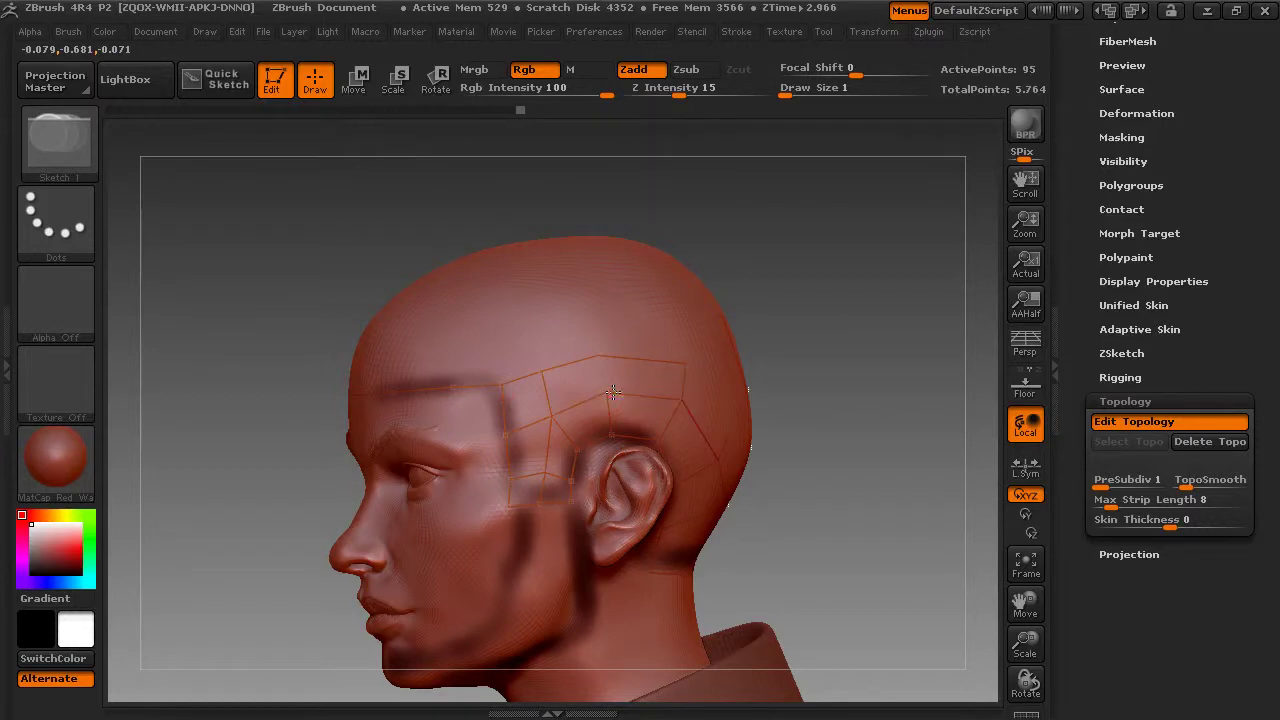
Step: Extend the upper line behind the ear and join it to the upper corner of the back-of-head grid
left_click_drag(814, 349, 906, 330)
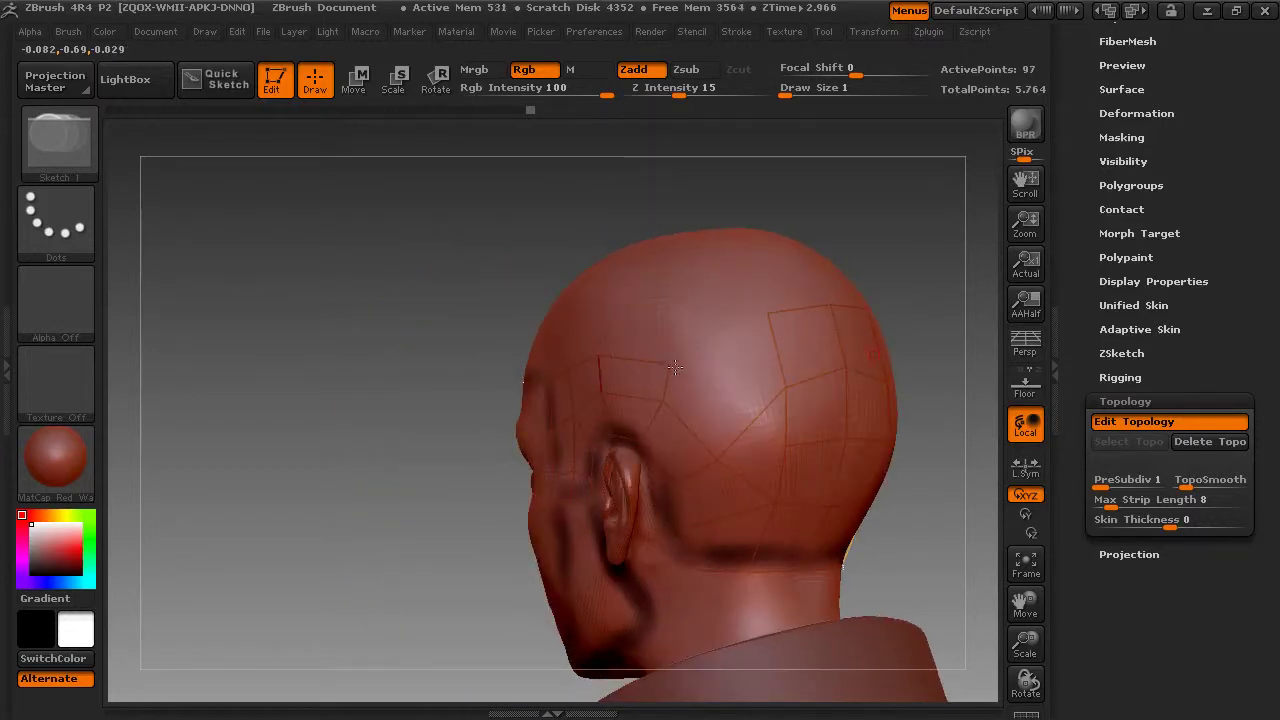
left_click(723, 365)
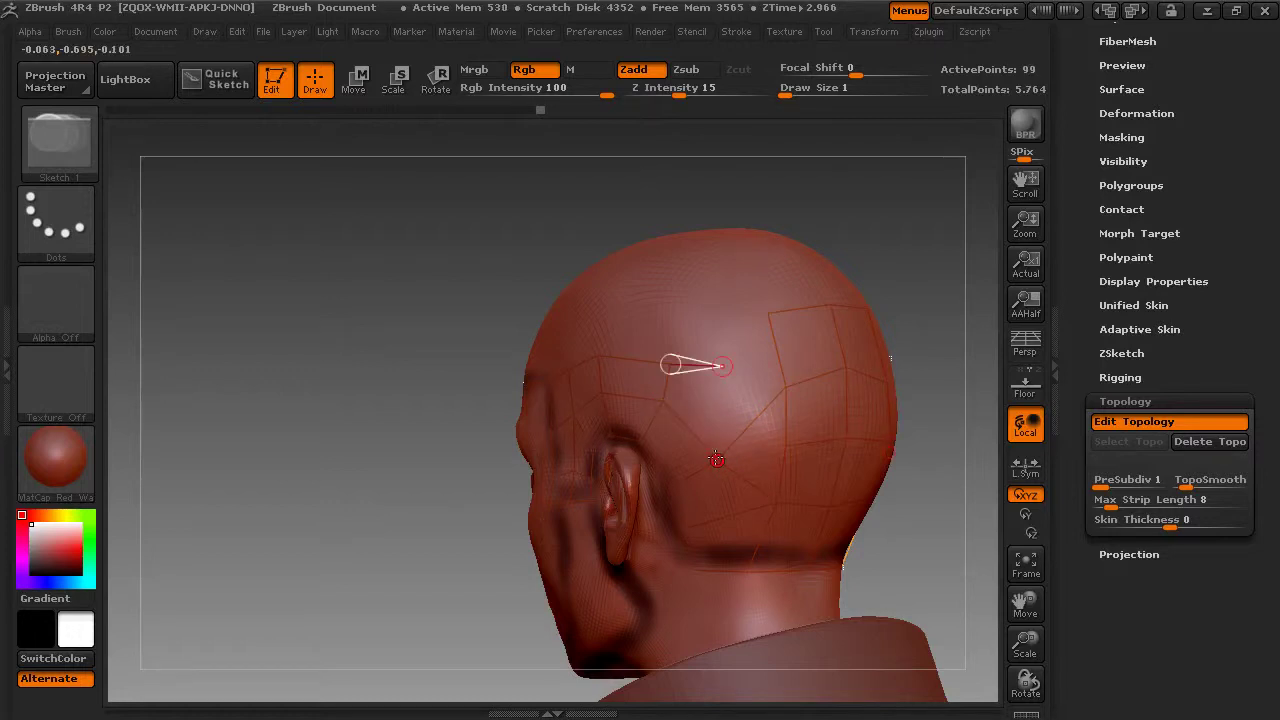
left_click(767, 311)
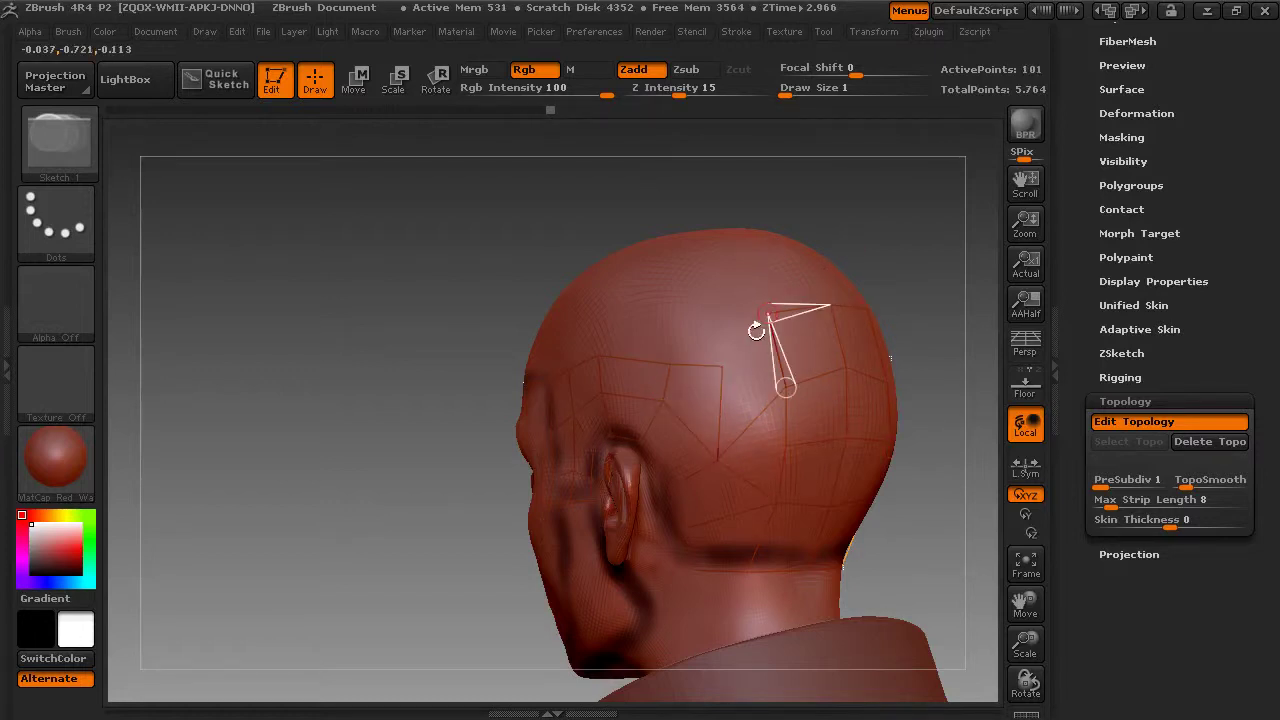
left_click(723, 363)
Step: Draw a topology line across the forehead above the brow outline and close it down to the outline's temple corner
left_click_drag(834, 246, 891, 256)
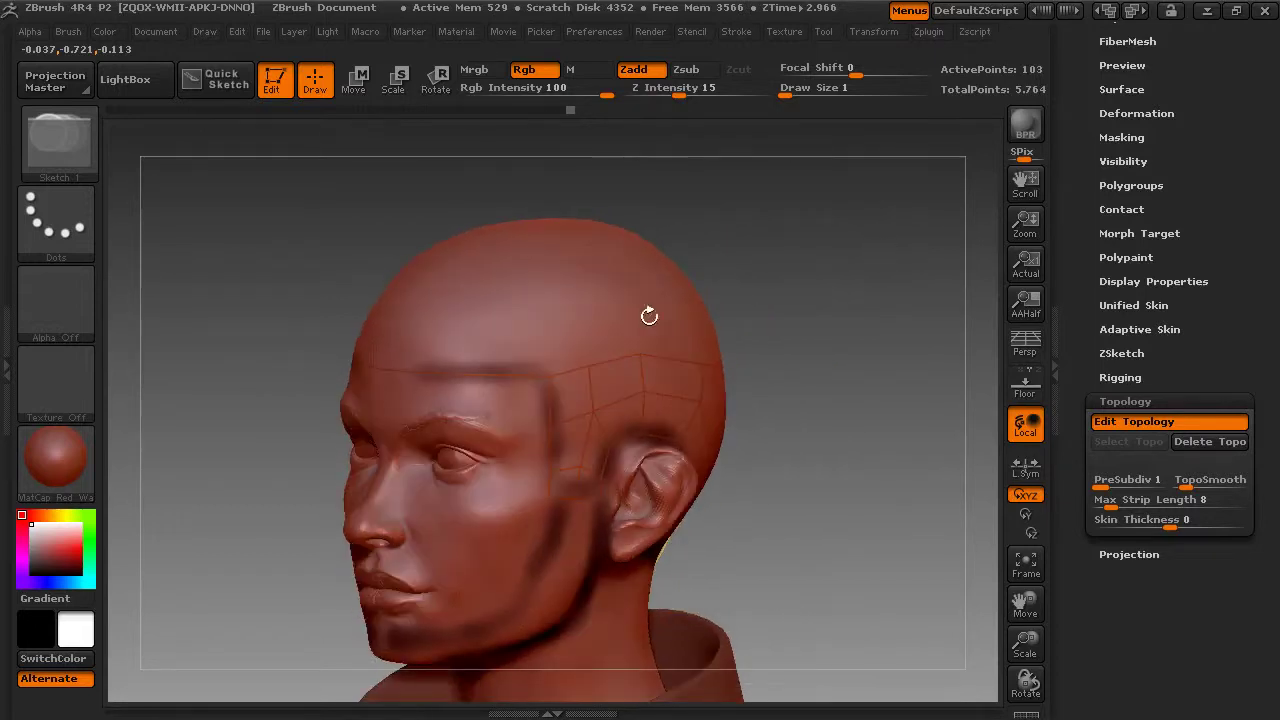
left_click_drag(740, 266, 774, 259)
left_click(456, 360)
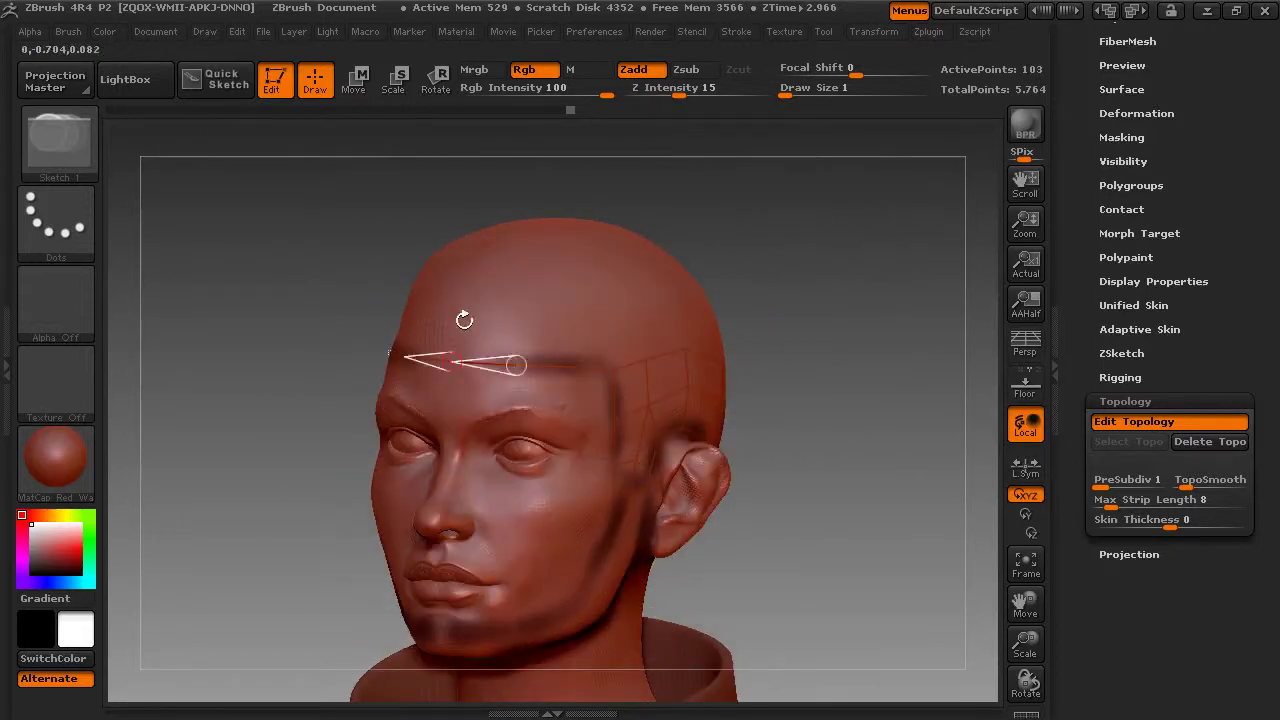
left_click(461, 310)
left_click(524, 319)
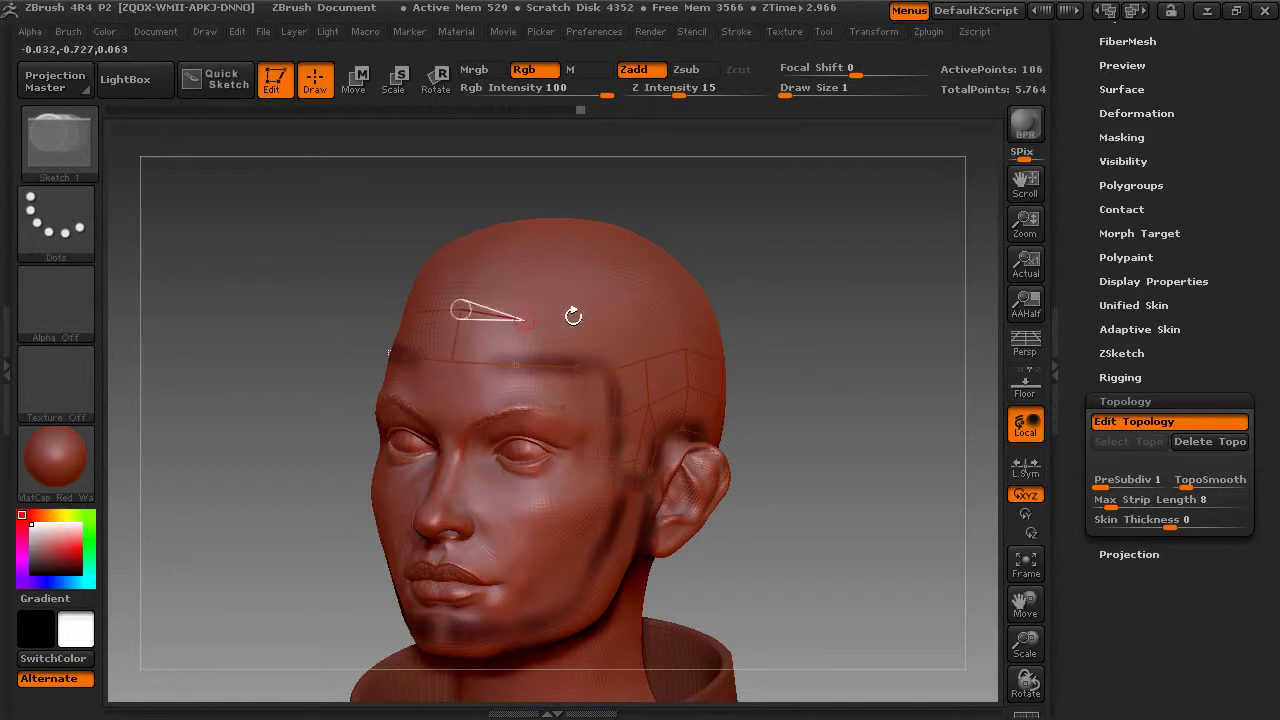
left_click(572, 318)
left_click(614, 322)
left_click(605, 369)
left_click(613, 371)
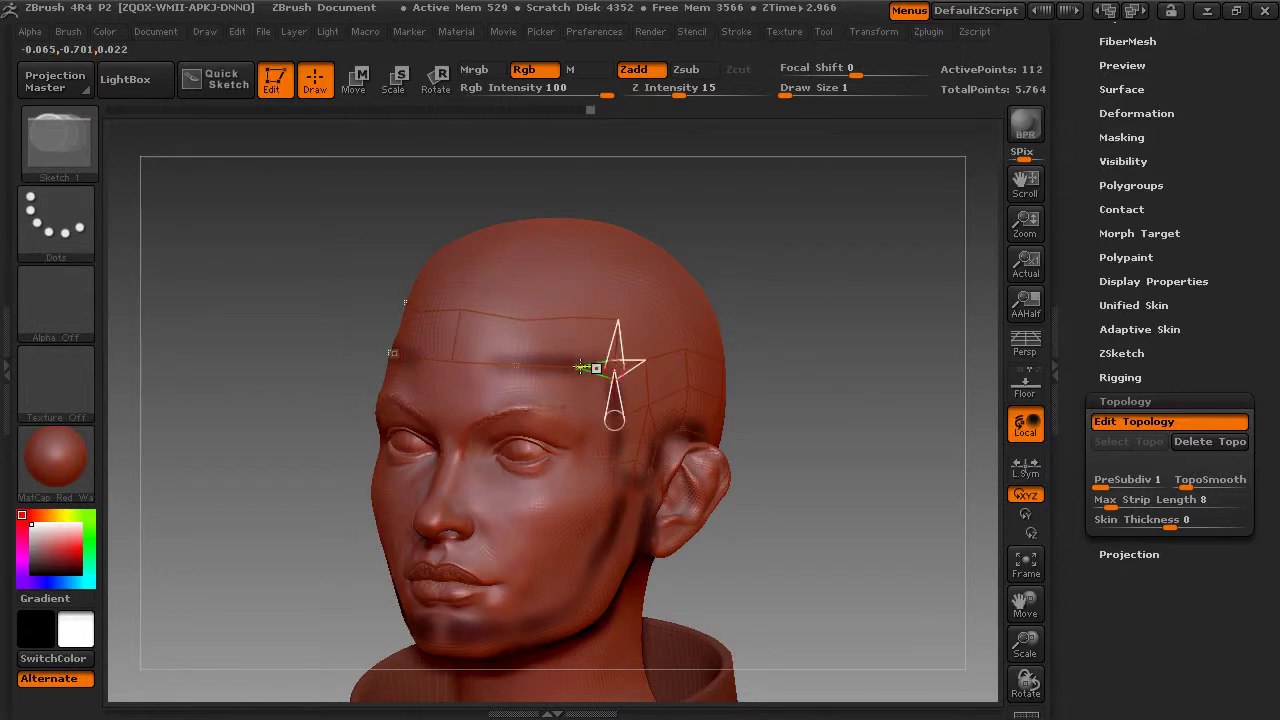
Step: Draw cross edges between the forehead line and the brow outline to divide the forehead strip into quads
left_click(577, 367)
left_click(573, 319)
left_click(525, 320)
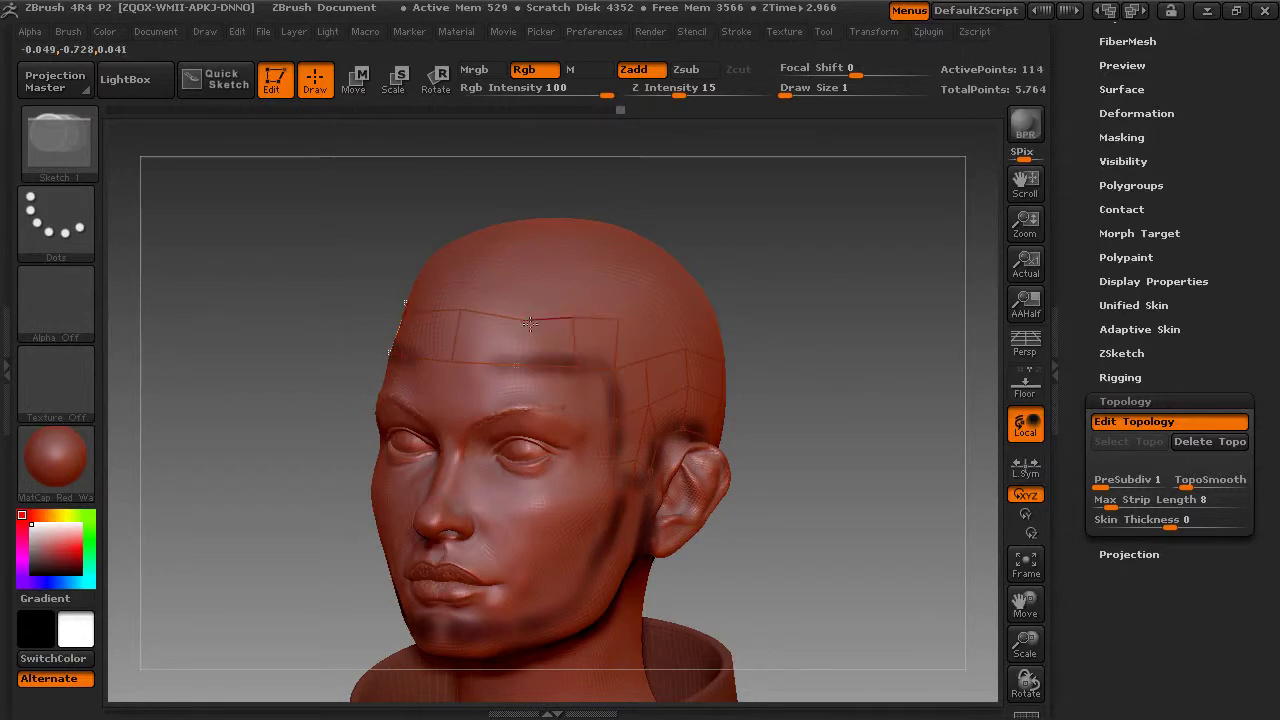
left_click(516, 365)
left_click_drag(738, 307, 746, 297)
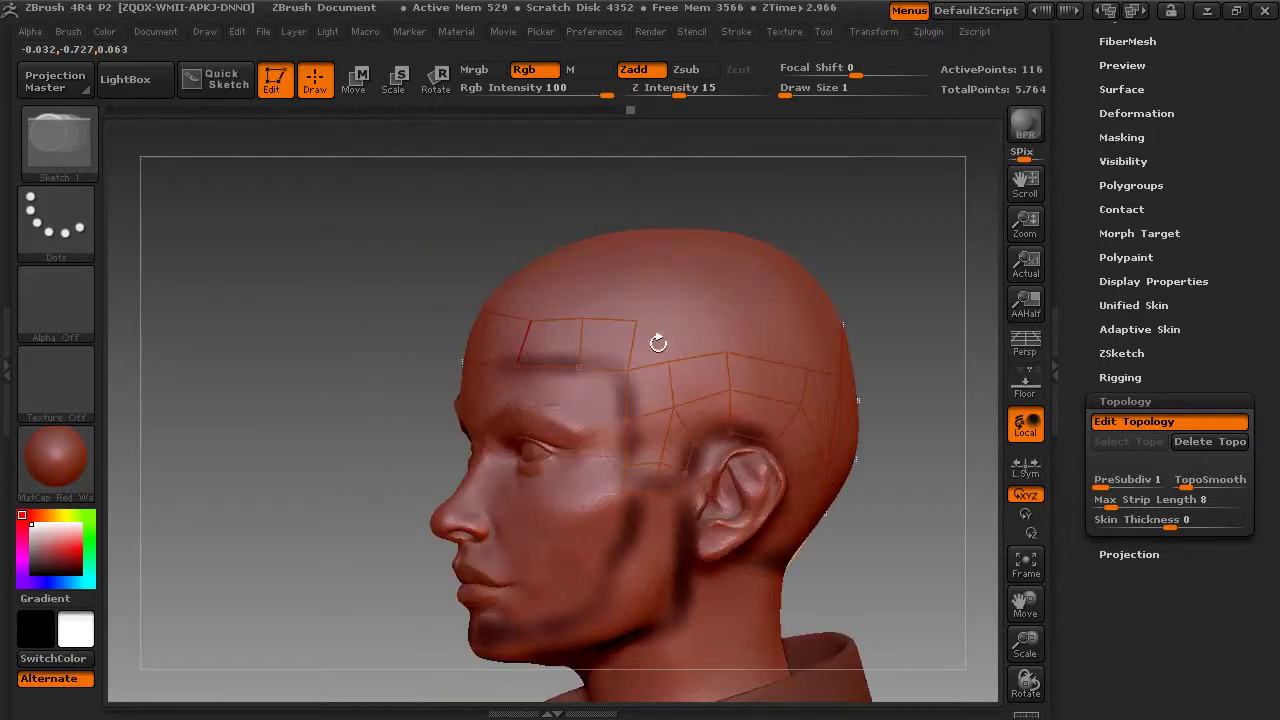
Step: Extend the forehead line along the side of the head above the ear rows toward the back
left_click(638, 320)
left_click(679, 318)
left_click(723, 314)
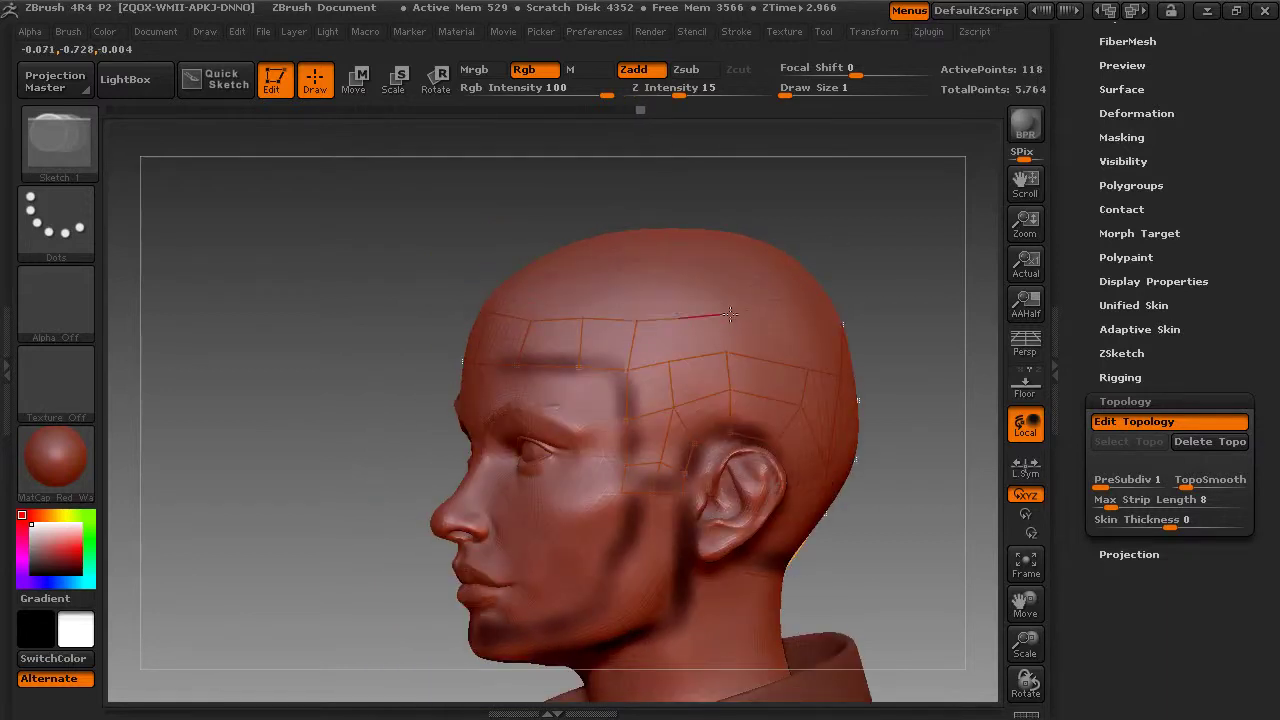
left_click(797, 321)
Step: Draw cross edges between the extended side line and the row below it to form quads
left_click(728, 352)
left_click(722, 315)
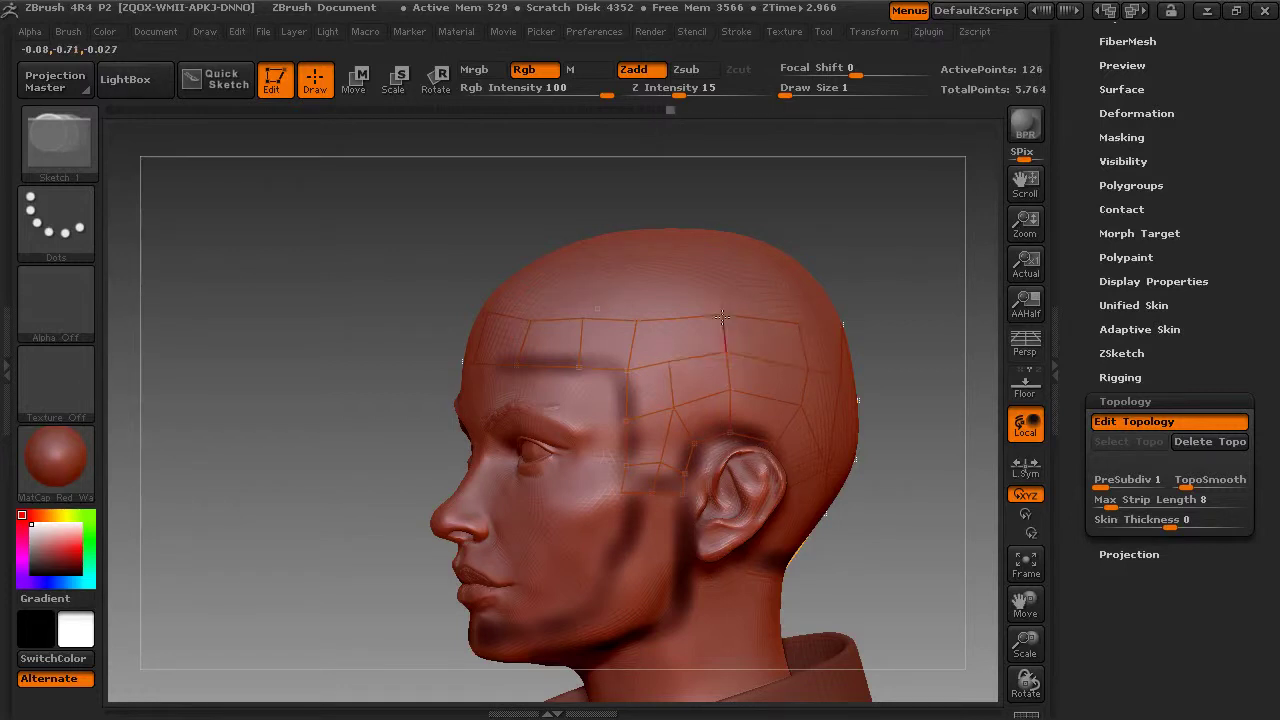
left_click(679, 318)
left_click(669, 360)
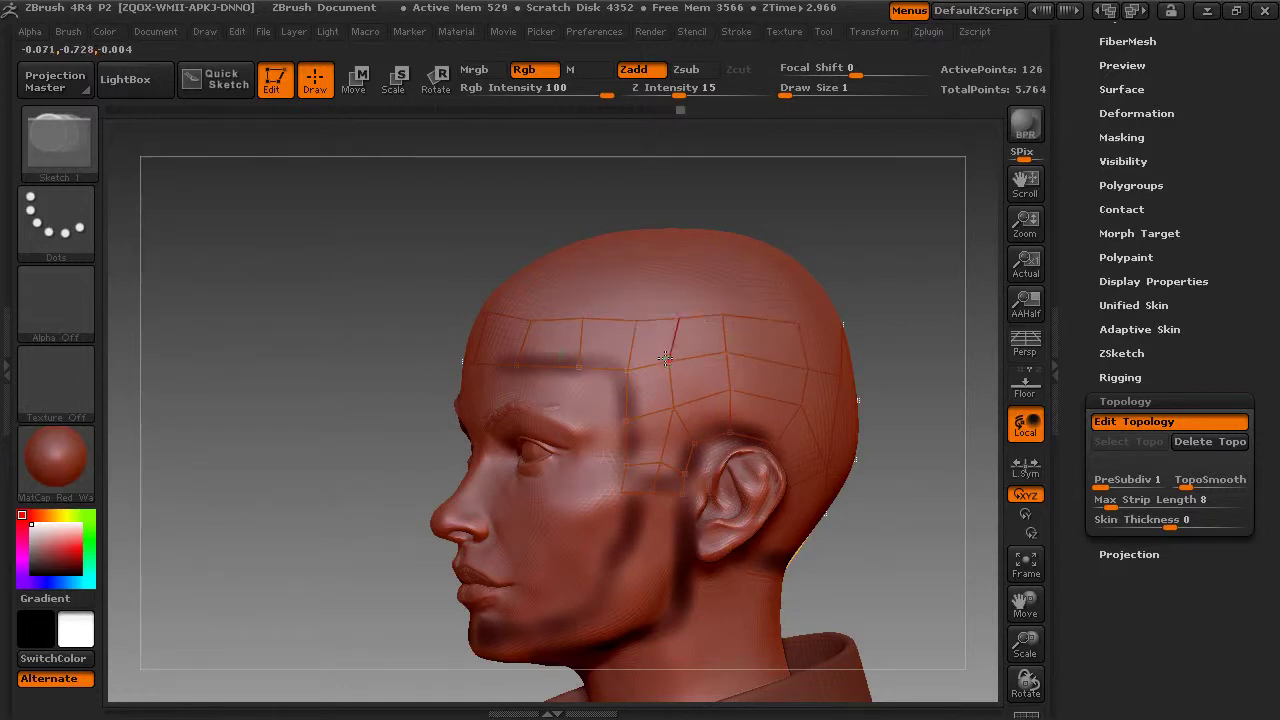
Step: Add a quad above the upper edge of the back-of-head grid, starting from the centre line
left_click_drag(879, 253, 805, 253)
left_click_drag(524, 272, 437, 285)
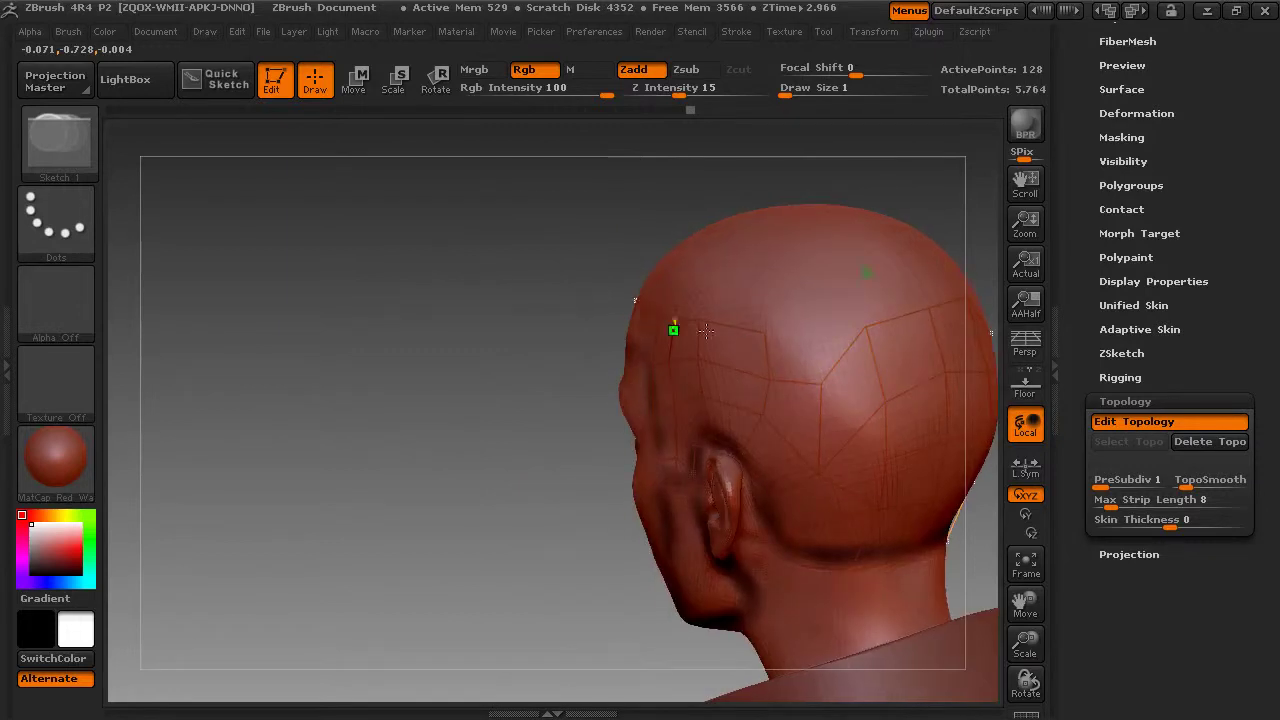
left_click(897, 255)
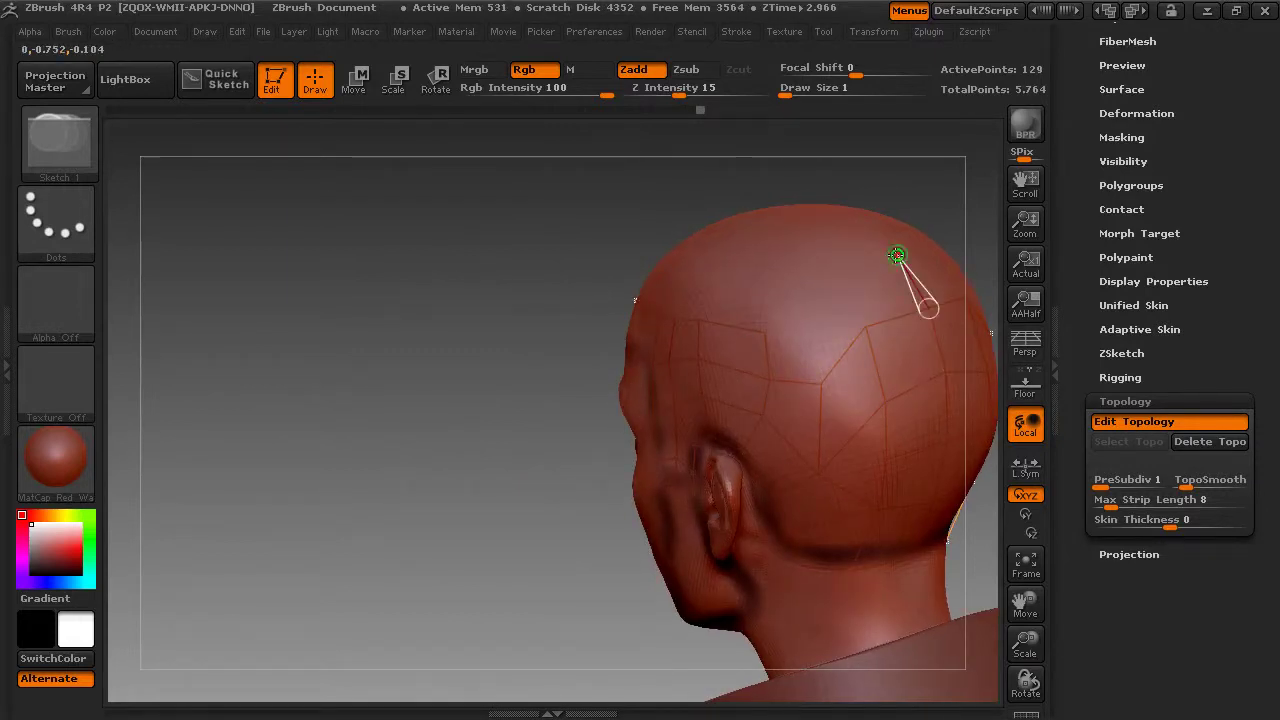
left_click(840, 273)
left_click(866, 320)
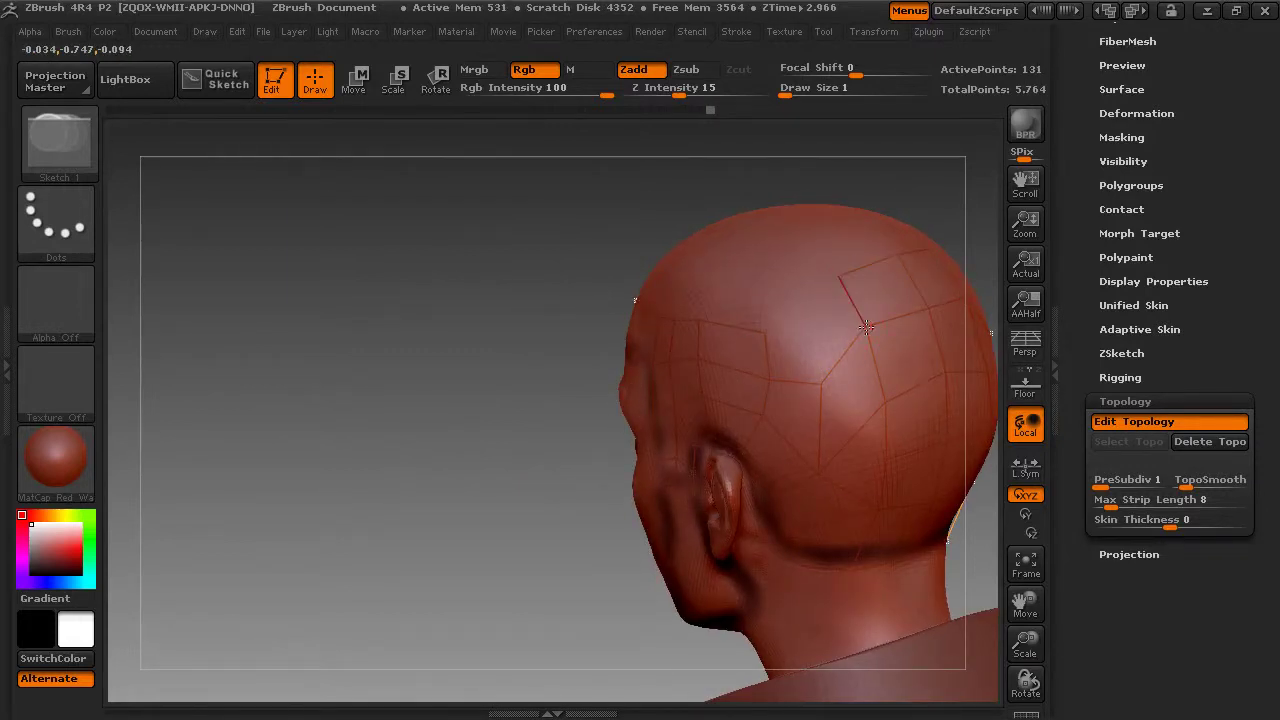
Step: Join the back-of-head grid to the end of the side row and add a cross edge below the joining line
left_click(807, 327)
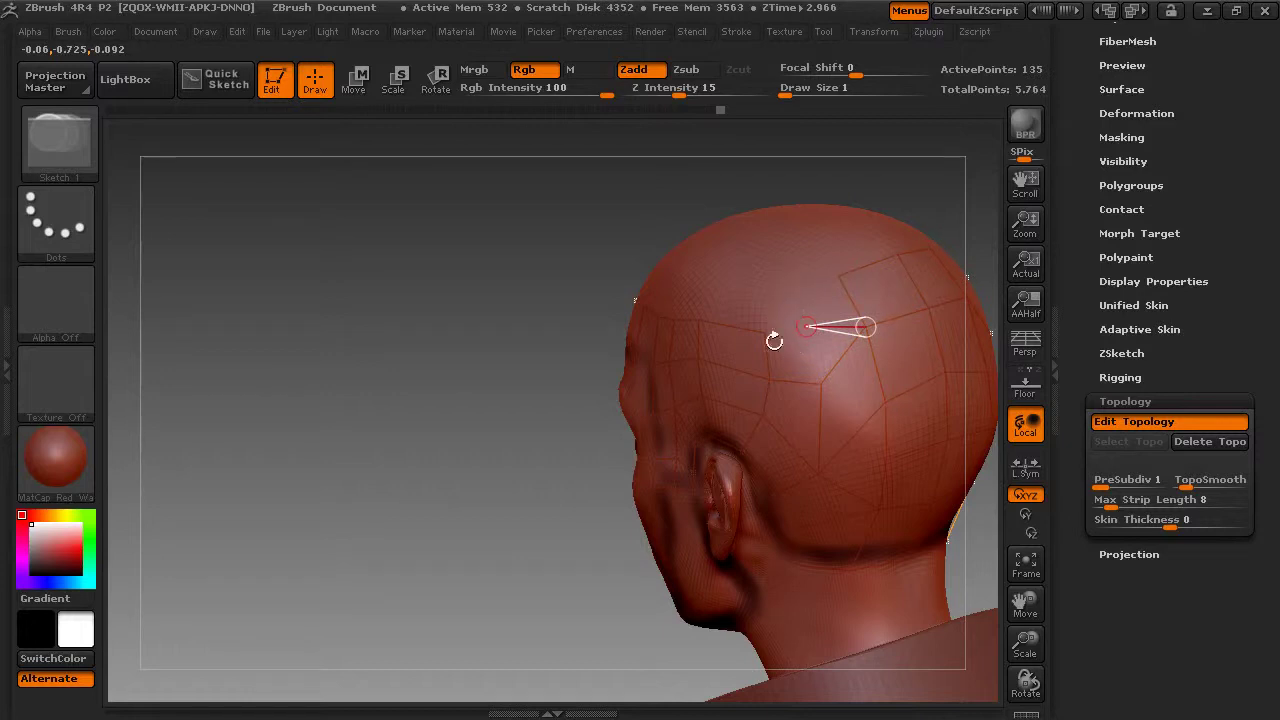
left_click(767, 332)
left_click_drag(498, 326, 486, 317)
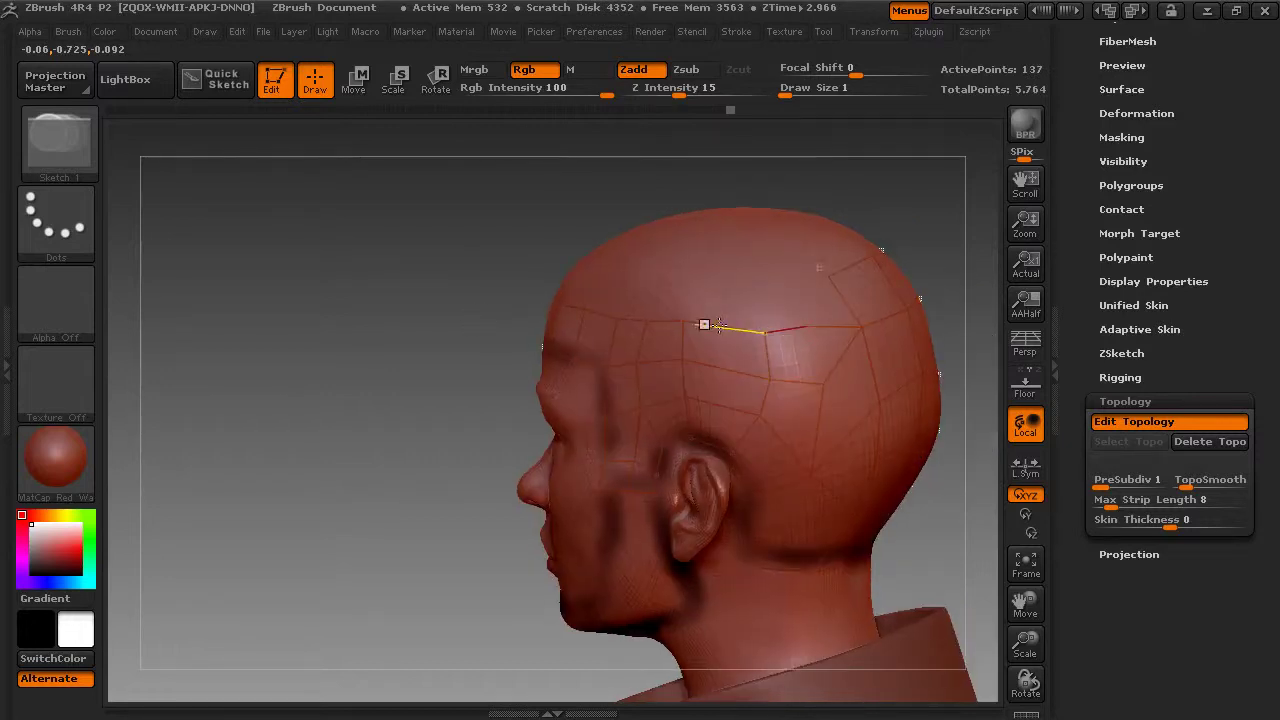
left_click(797, 328)
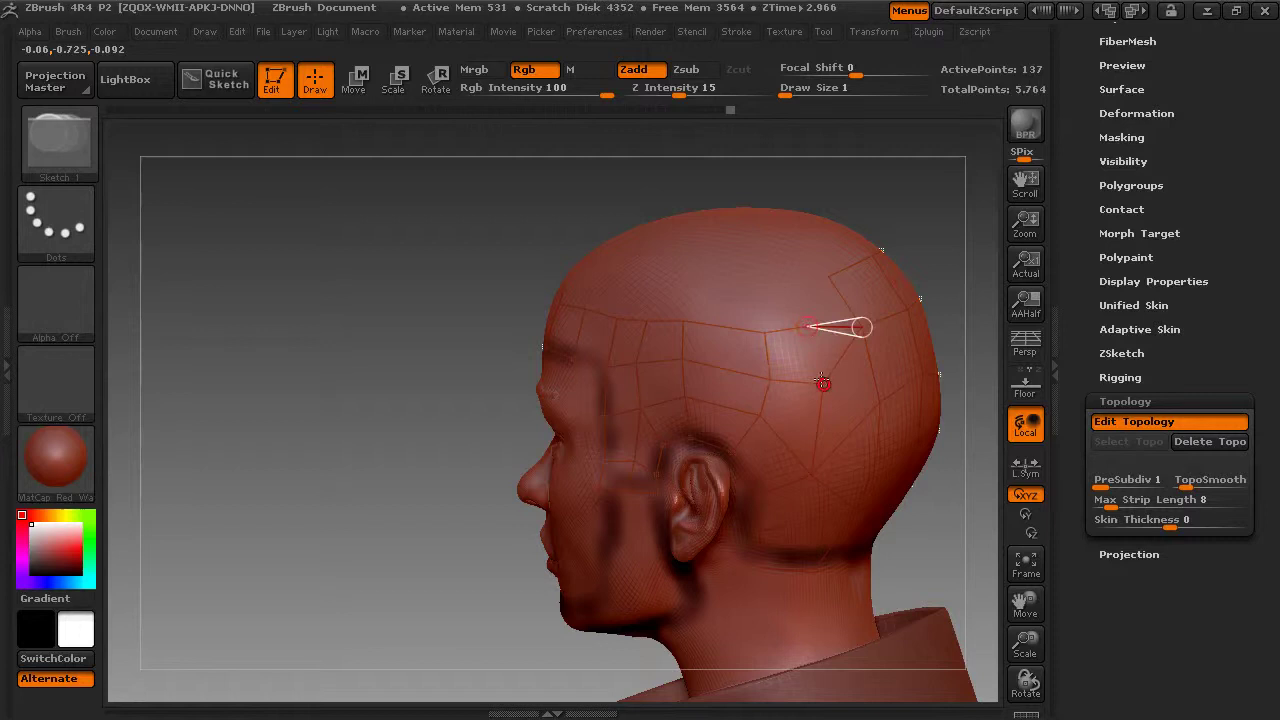
Step: Draw a topology line along the head's centre line from the forehead row over the crown toward the back
left_click_drag(922, 217, 474, 290)
left_click(509, 329)
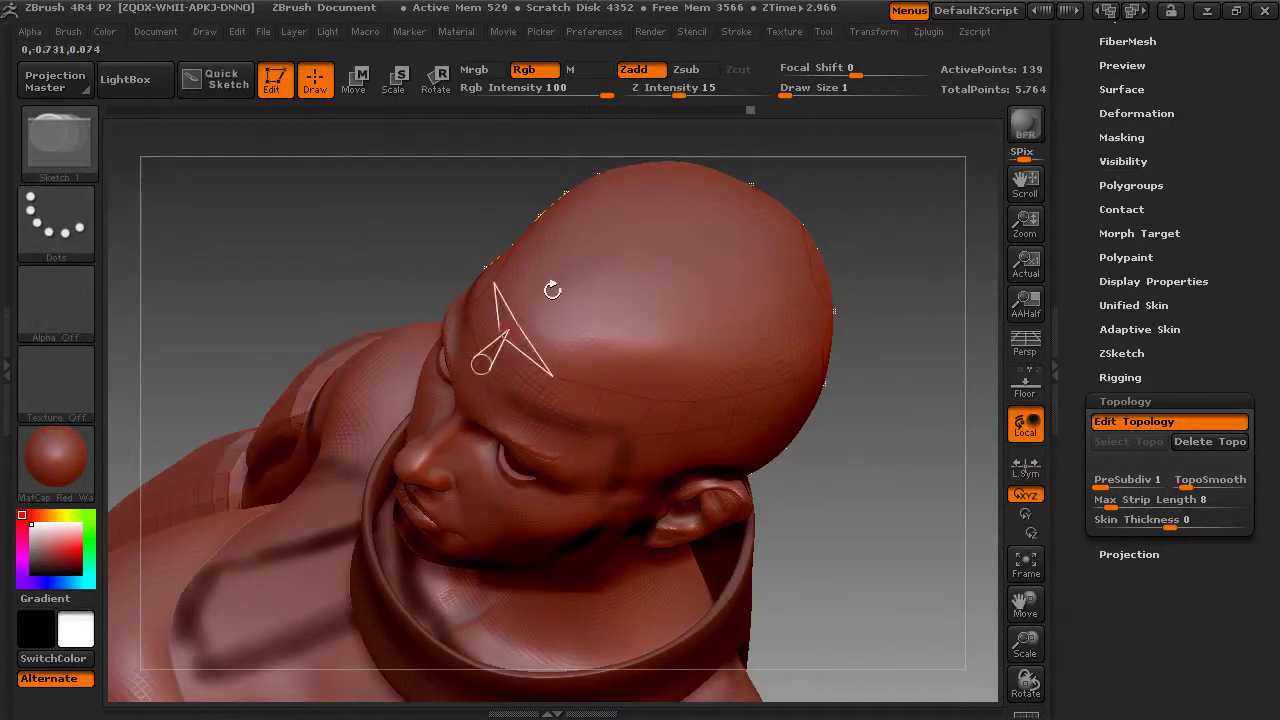
left_click(551, 292)
left_click(617, 263)
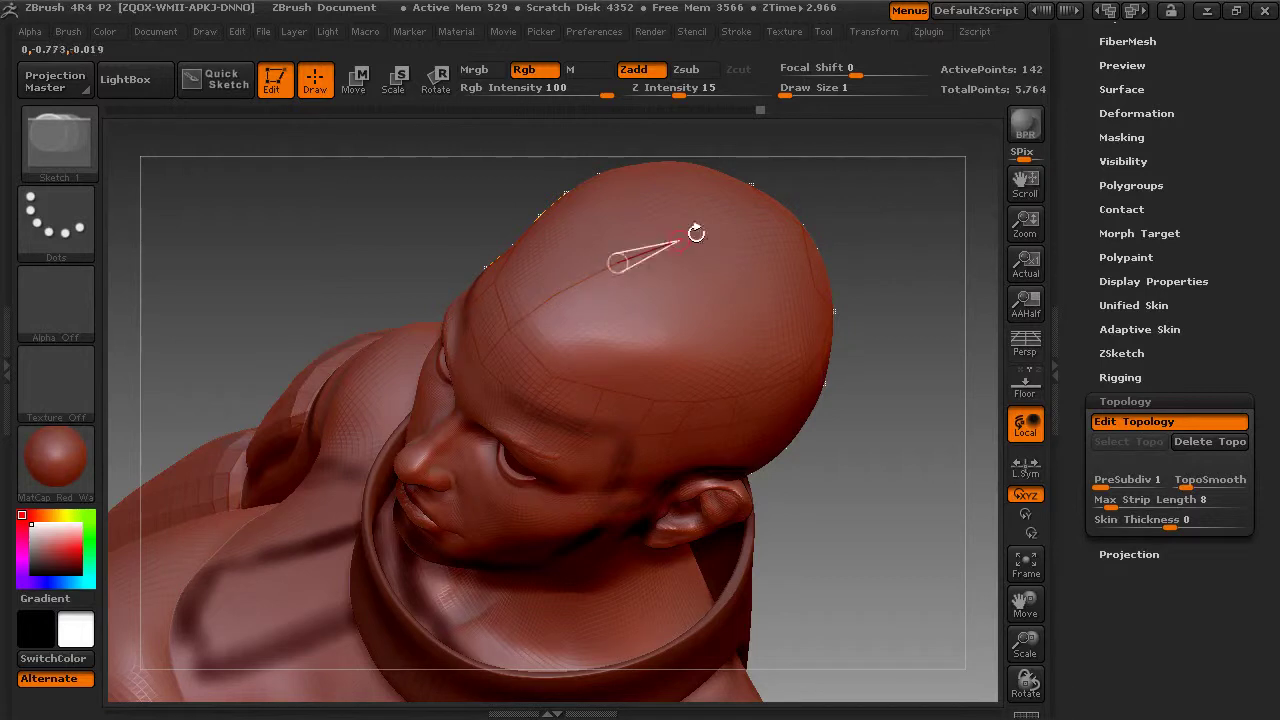
left_click(678, 241)
left_click_drag(873, 233, 884, 206)
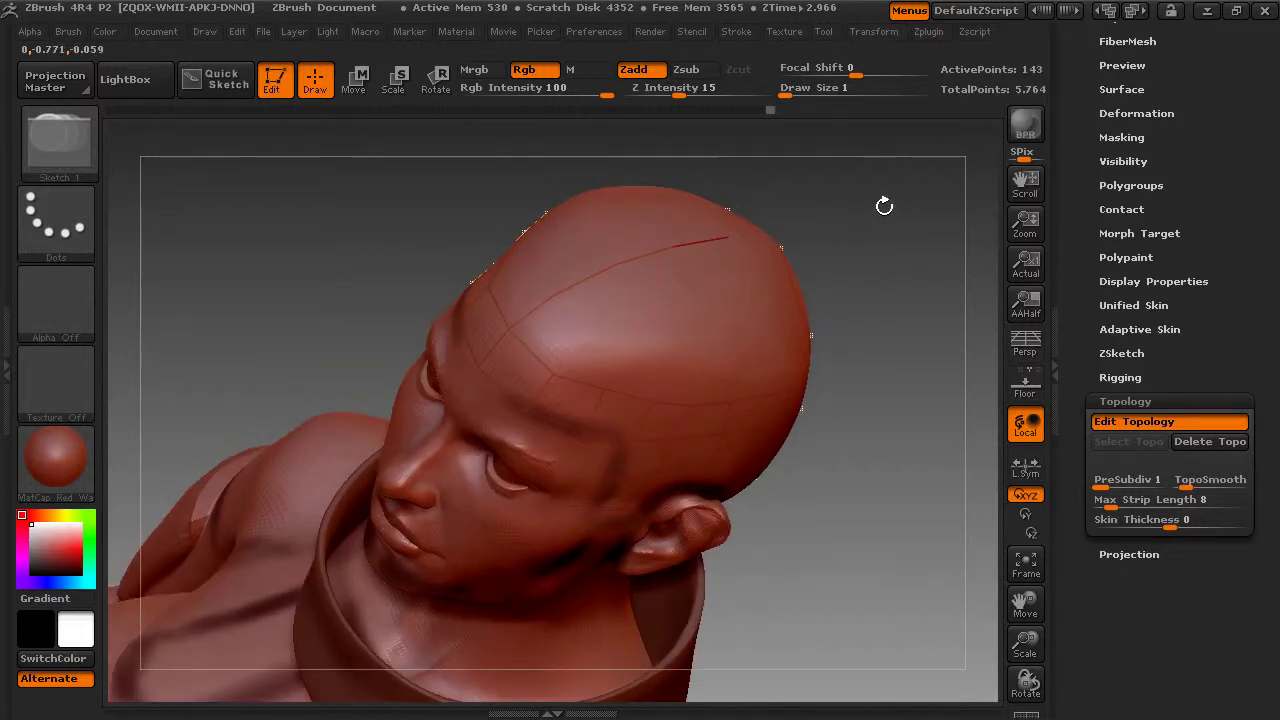
Step: Insert a point on the front of the centre line and connect it down to the forehead row to form a quad
left_click(555, 295, "ctrl")
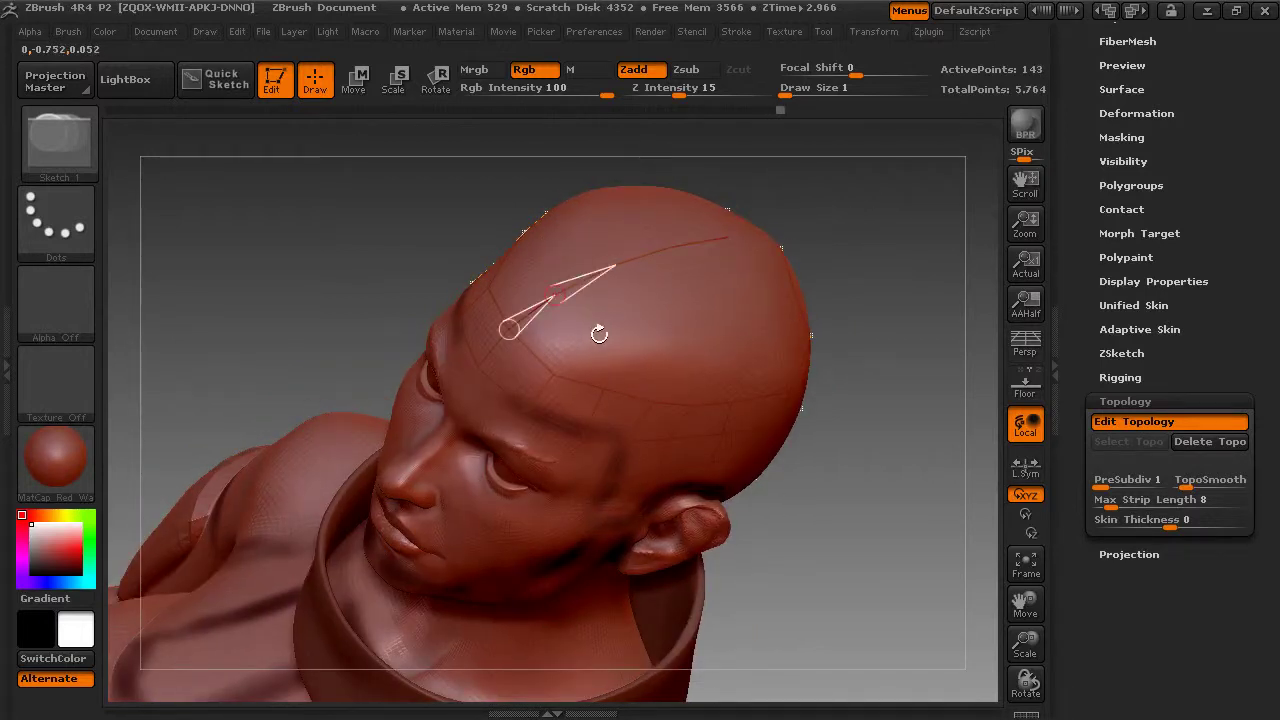
left_click(599, 334)
left_click(556, 373)
left_click_drag(867, 293, 859, 239)
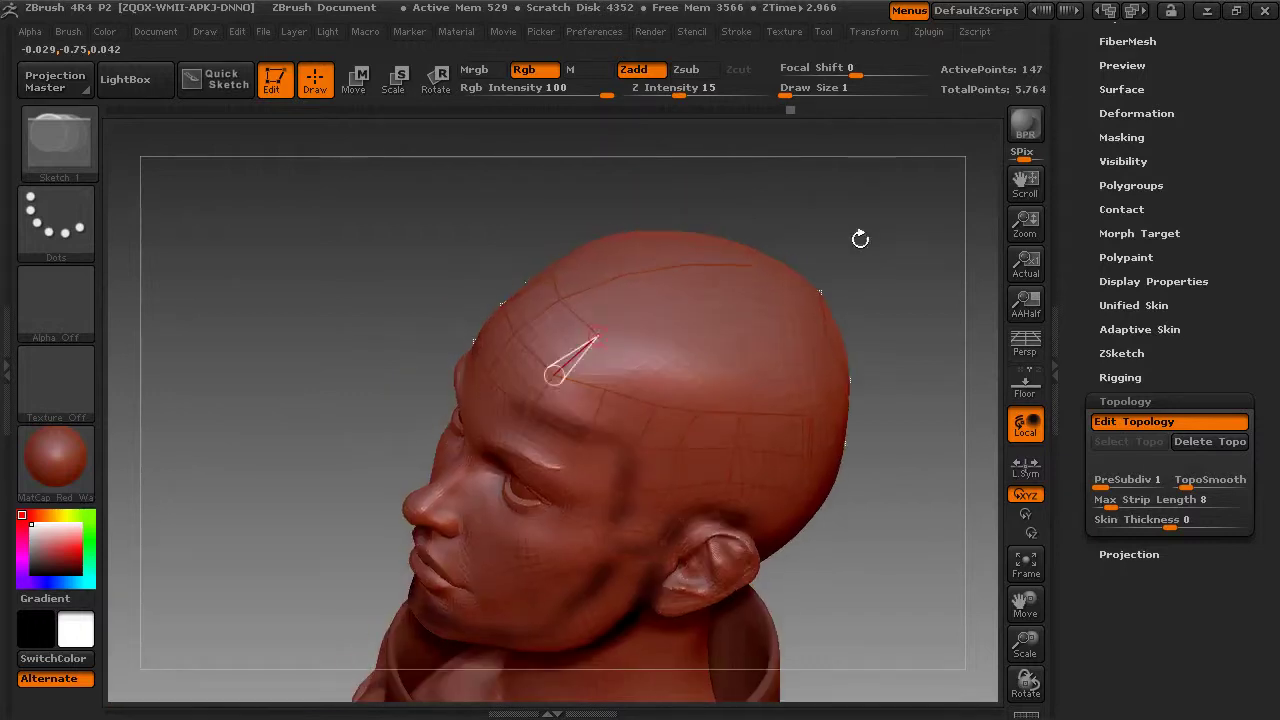
Step: Extend the row above the forehead toward the side row, then add cross edges down to the forehead row and up to the centre line
left_click(664, 368)
left_click(592, 387)
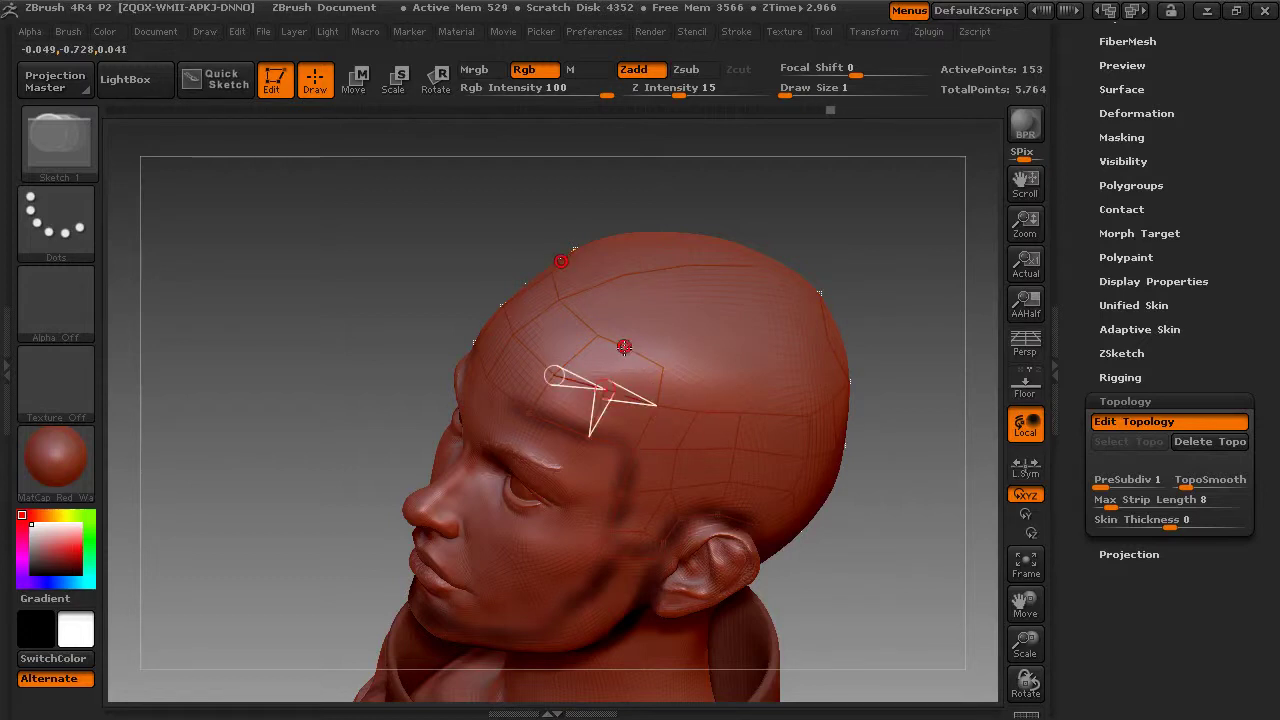
left_click(630, 341)
left_click(625, 277)
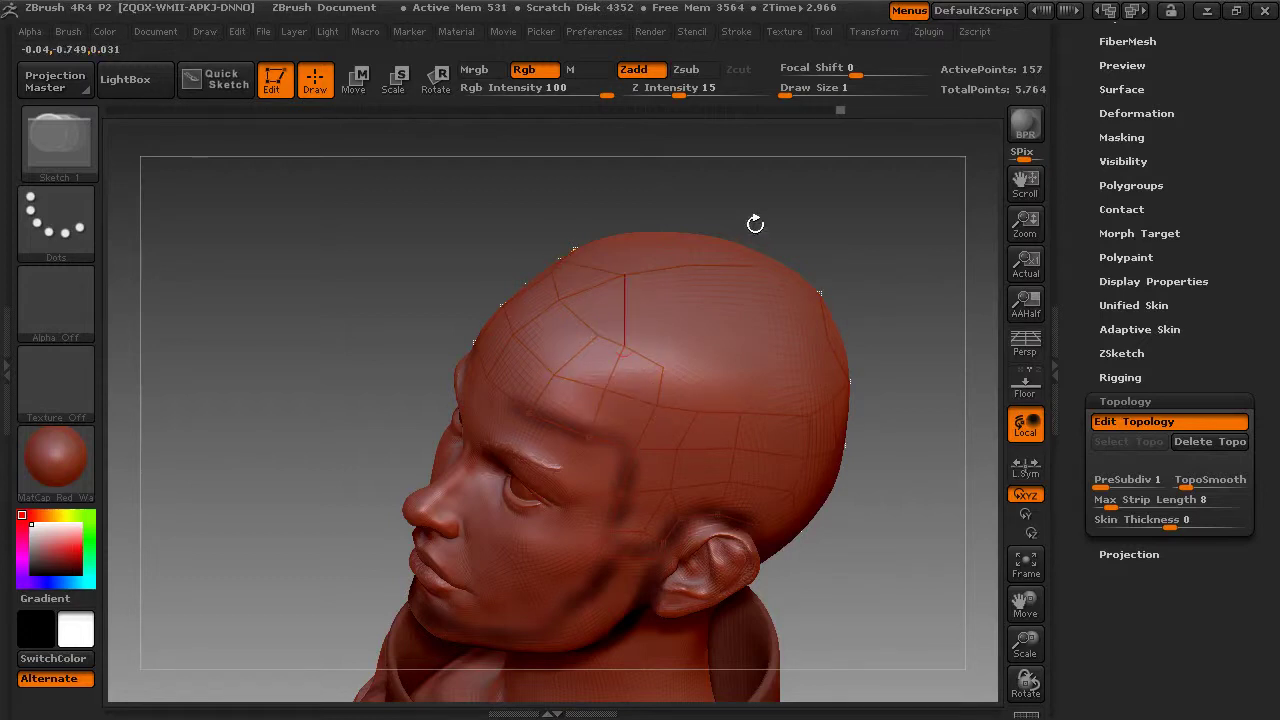
Step: Add a quad beside the centre line on the crown, joining its outer corner to the row above the forehead
left_click_drag(755, 223, 750, 226)
left_click(689, 266)
left_click(695, 306)
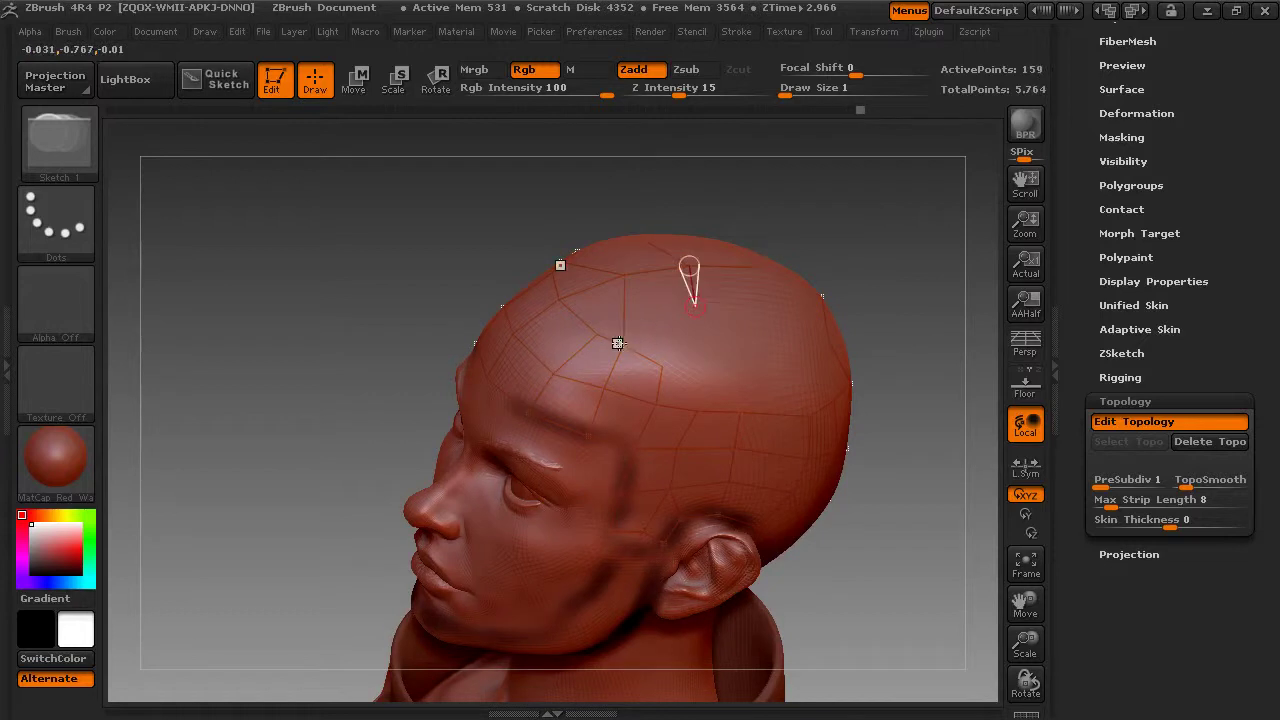
left_click(624, 345)
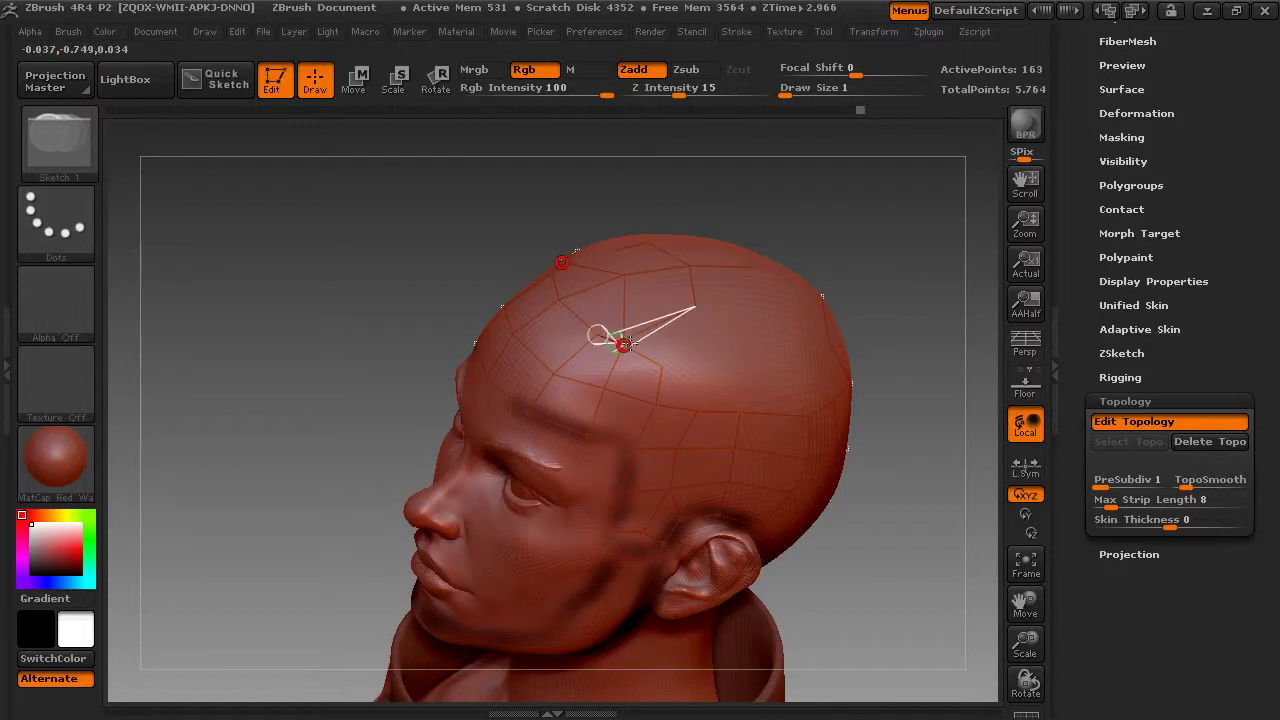
left_click(828, 263, "ctrl")
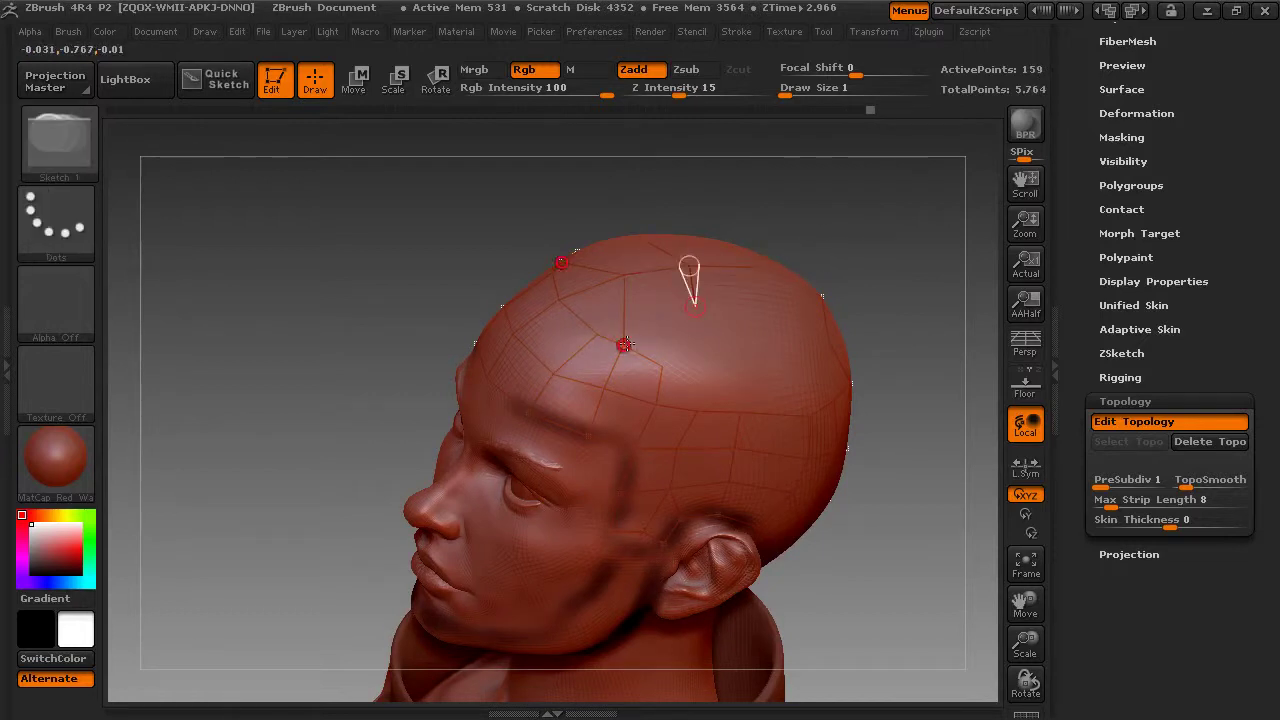
left_click(624, 345)
left_click_drag(851, 237, 813, 226)
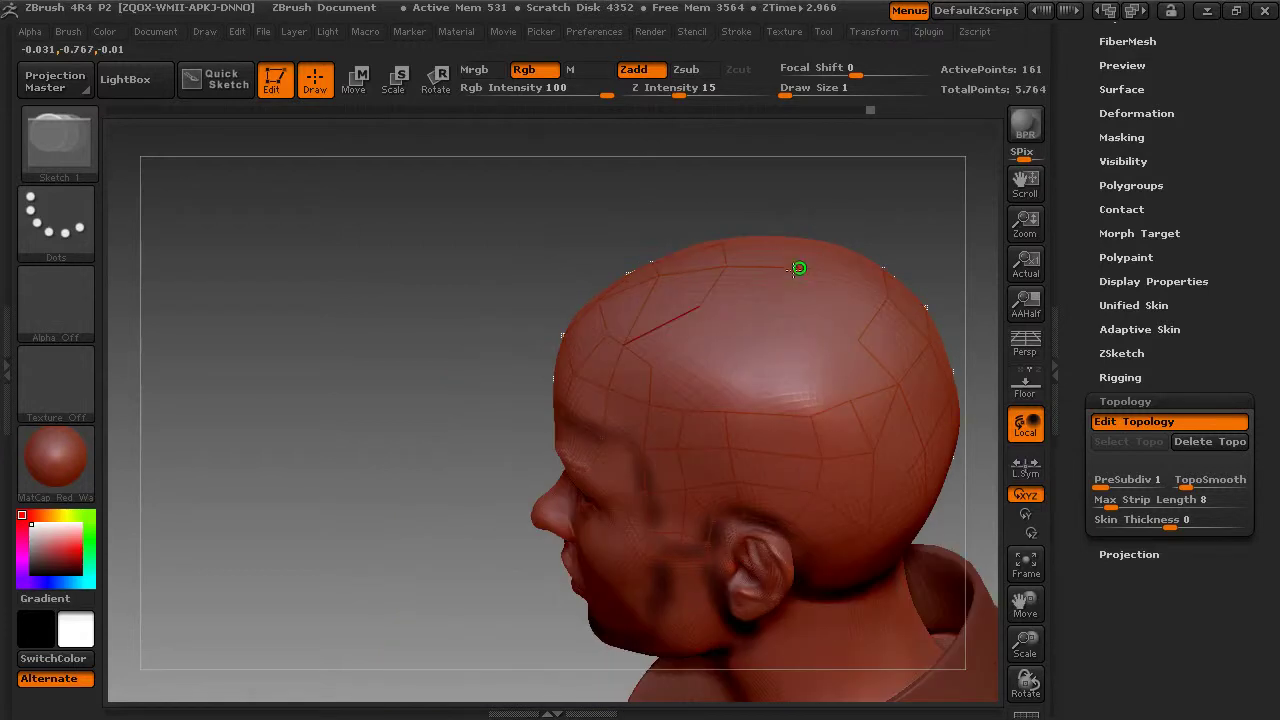
Step: Draw the rear crown quads beside the centre line and join them to the back-of-head grid and the front crown quad
left_click(777, 321)
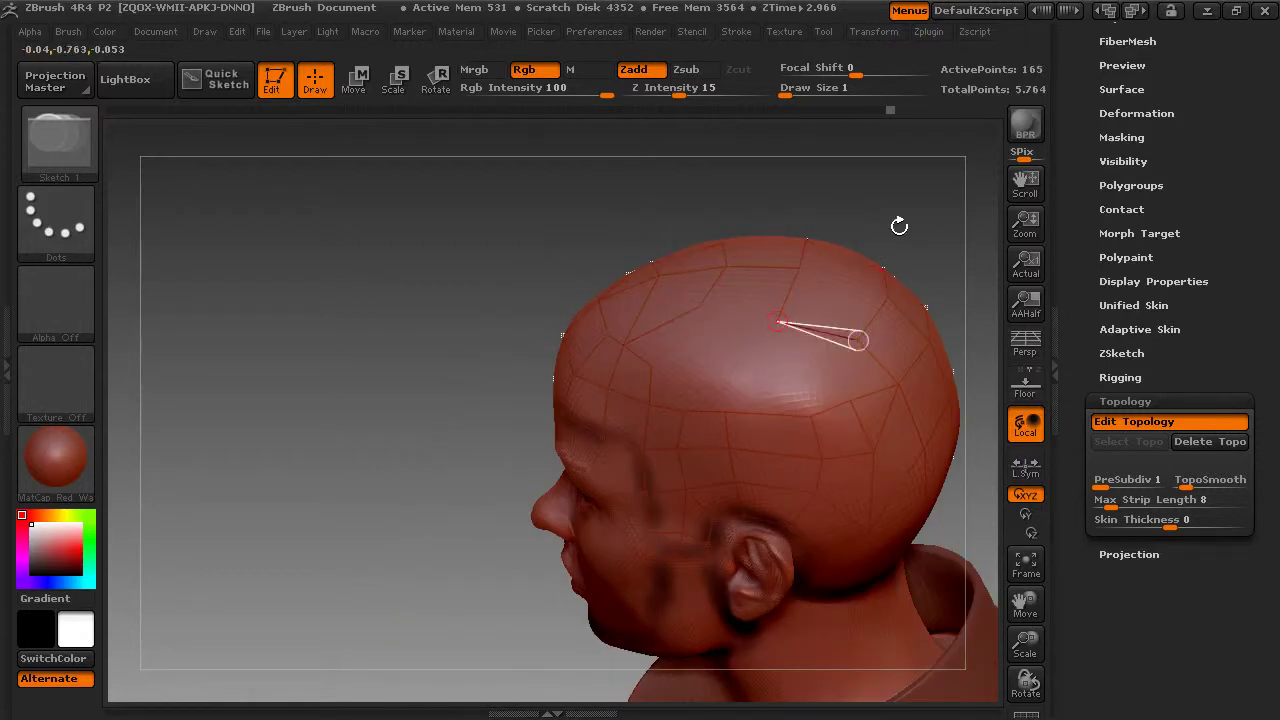
left_click(858, 340)
left_click(806, 268)
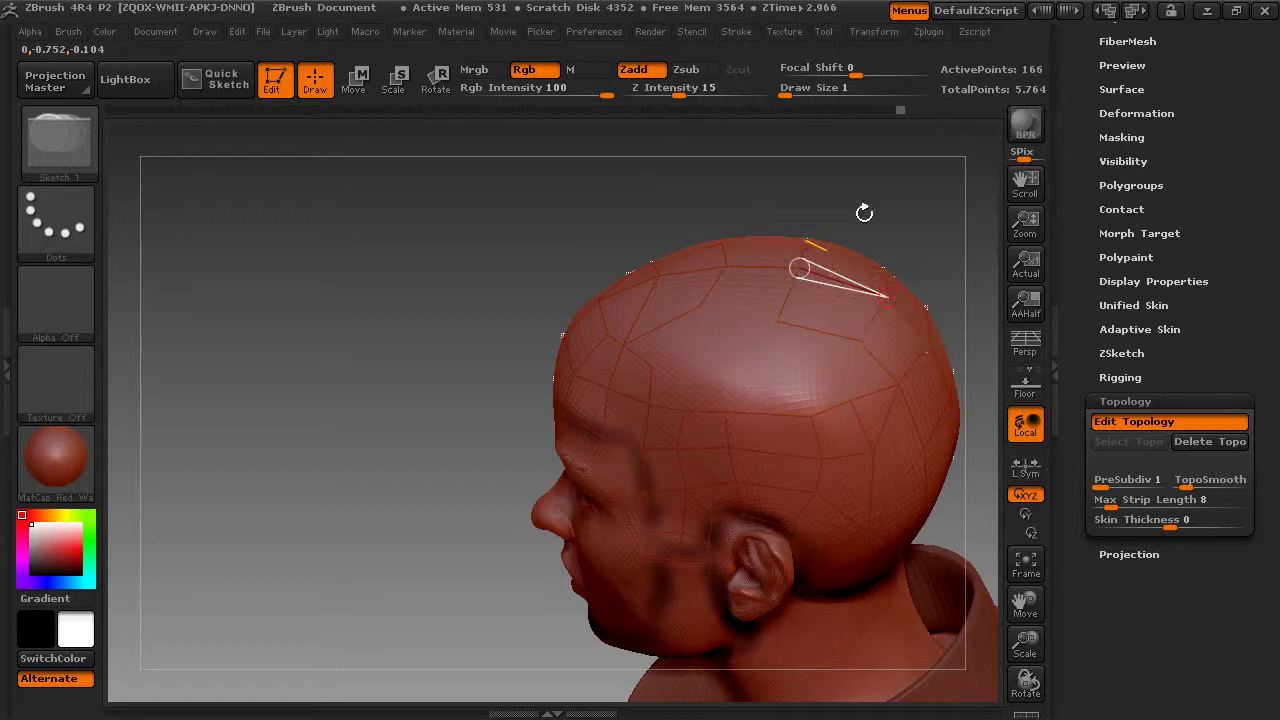
left_click_drag(866, 209, 784, 320)
left_click(703, 305)
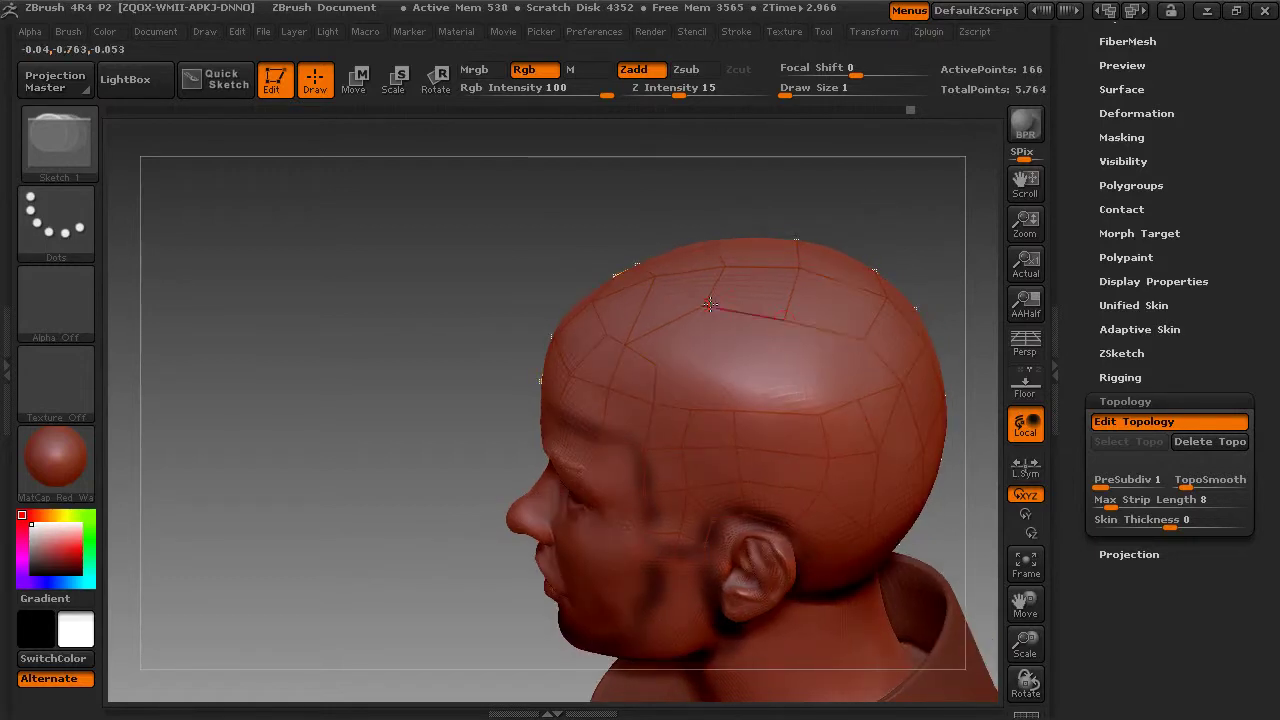
Step: Connect the crown quad's outer corner down to the forehead row's end and the side row, filling the gap above the temple
left_click(700, 356)
left_click(656, 364)
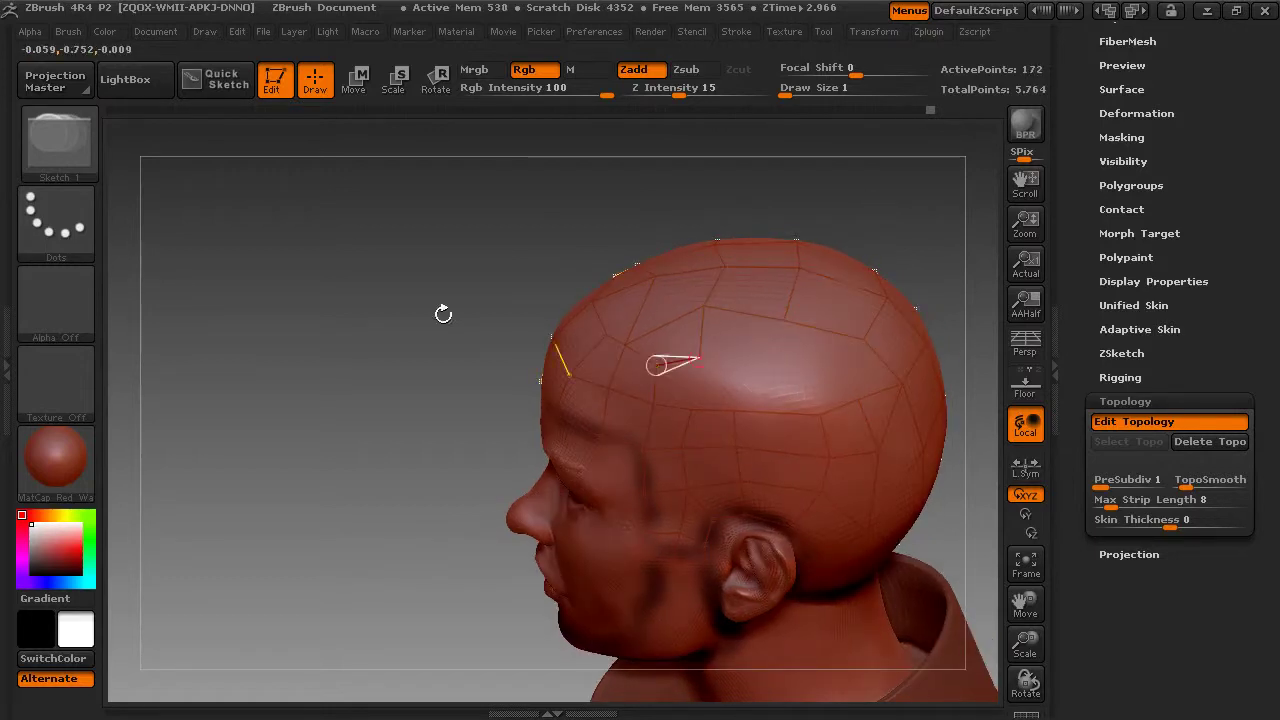
left_click_drag(443, 314, 444, 284)
left_click(701, 356)
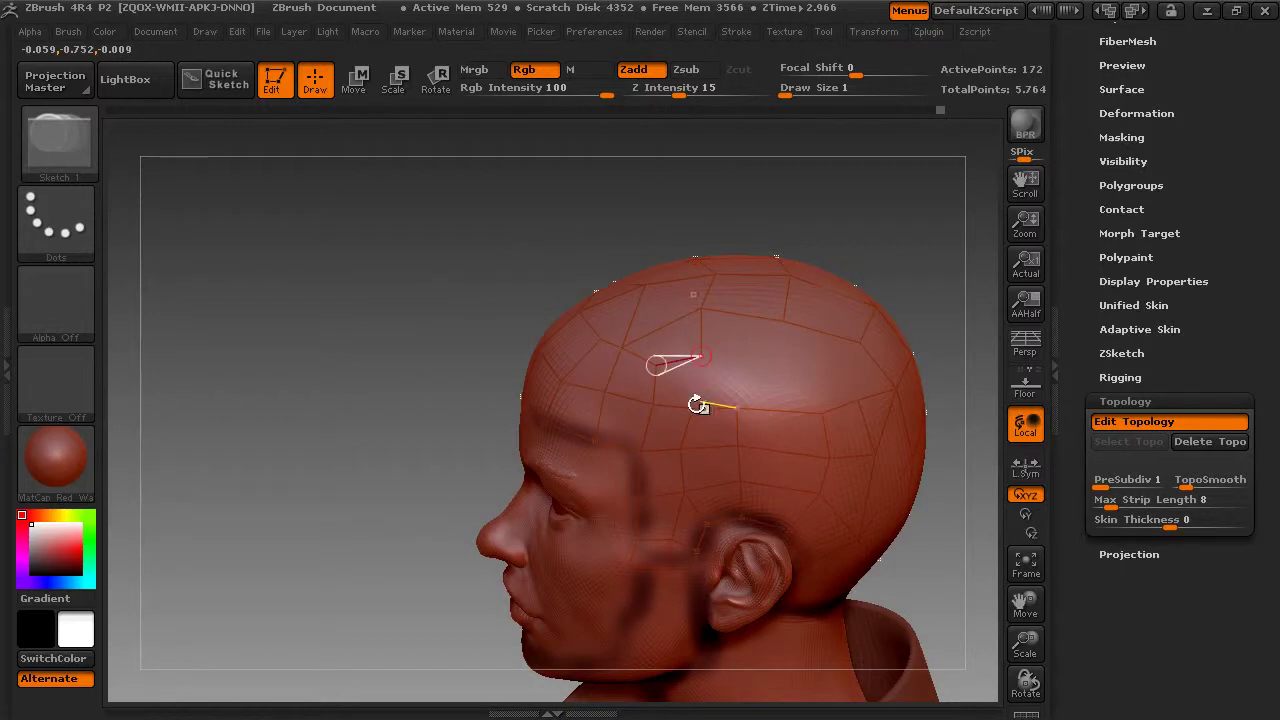
left_click_drag(300, 346, 310, 340)
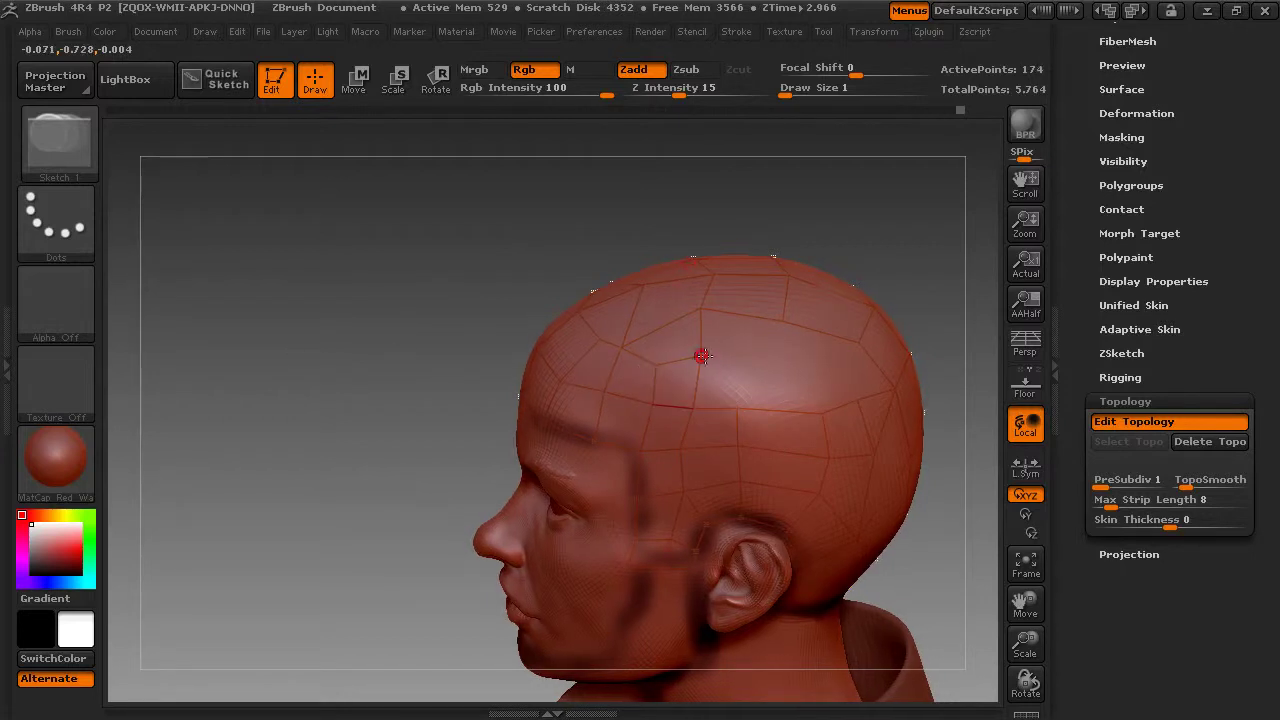
Step: Continue the row between crown and side toward the back of the head, with cross edges to the neighbouring rows
left_click(760, 365)
left_click(738, 408)
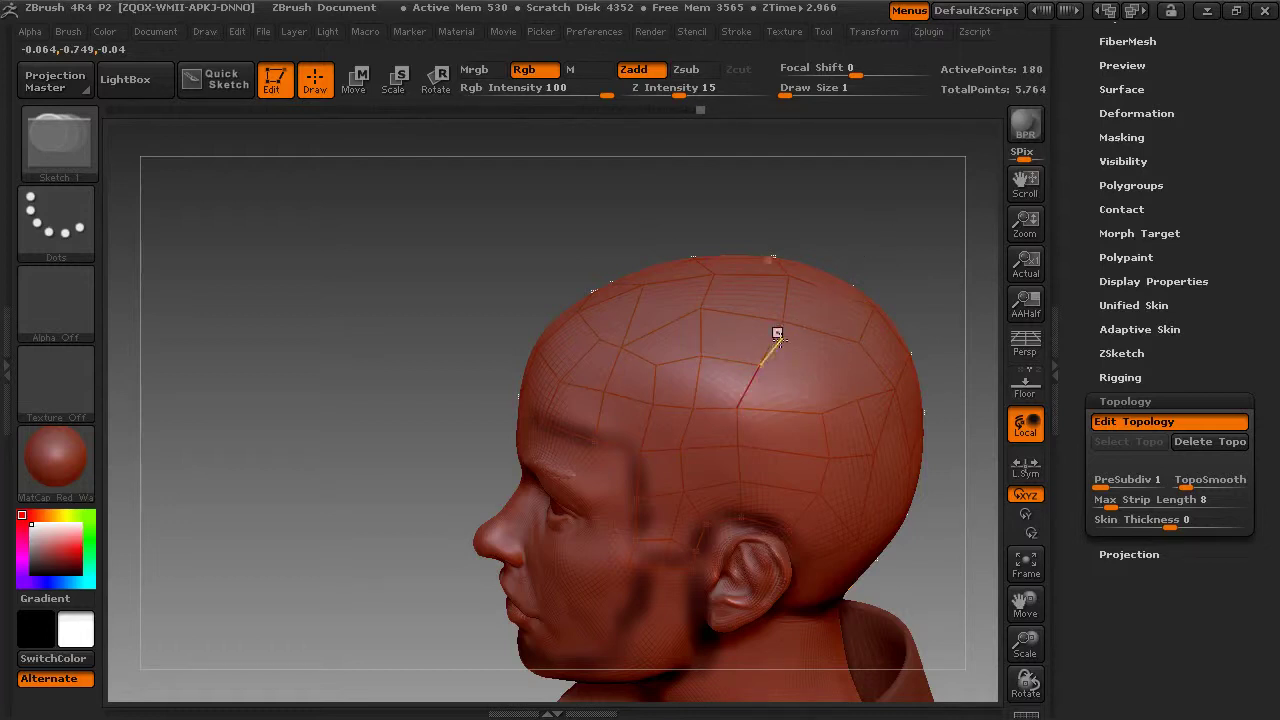
left_click(760, 365)
left_click(814, 377)
left_click(859, 343)
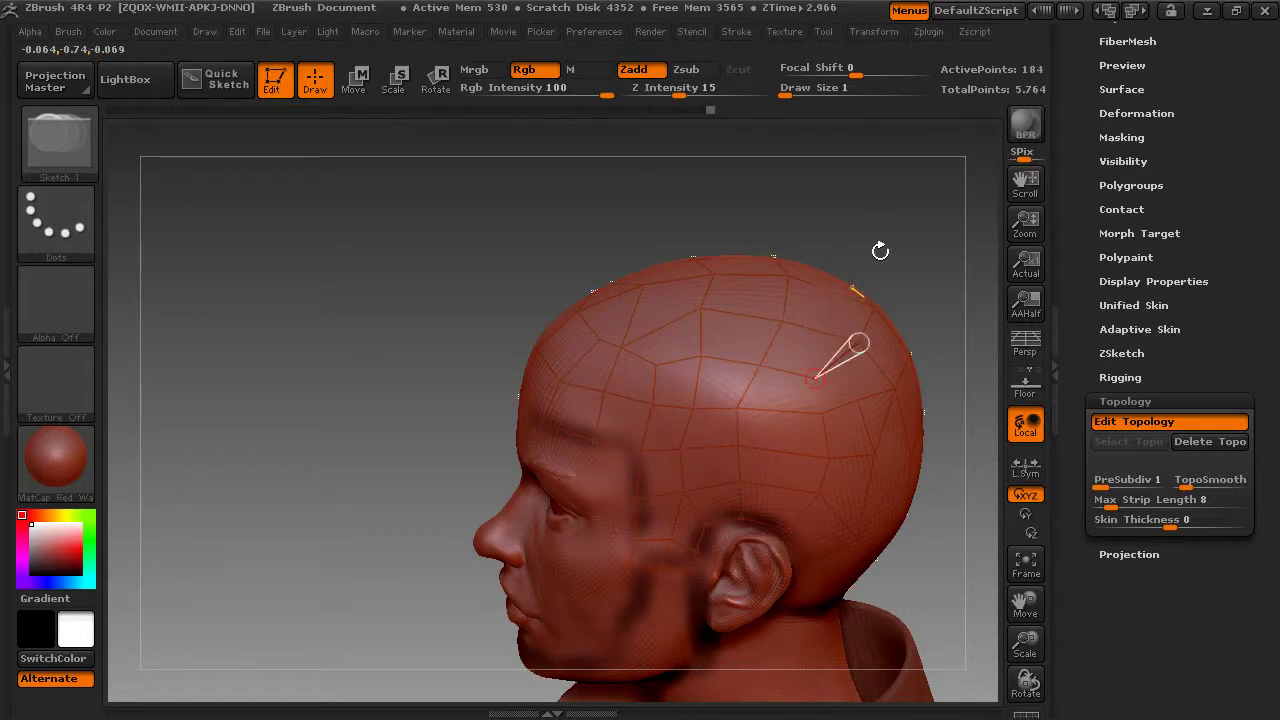
Step: Close the remaining gap at the rear side with cross edges from the middle row to the row below and the back-of-head grid
left_click(880, 251)
left_click(821, 413)
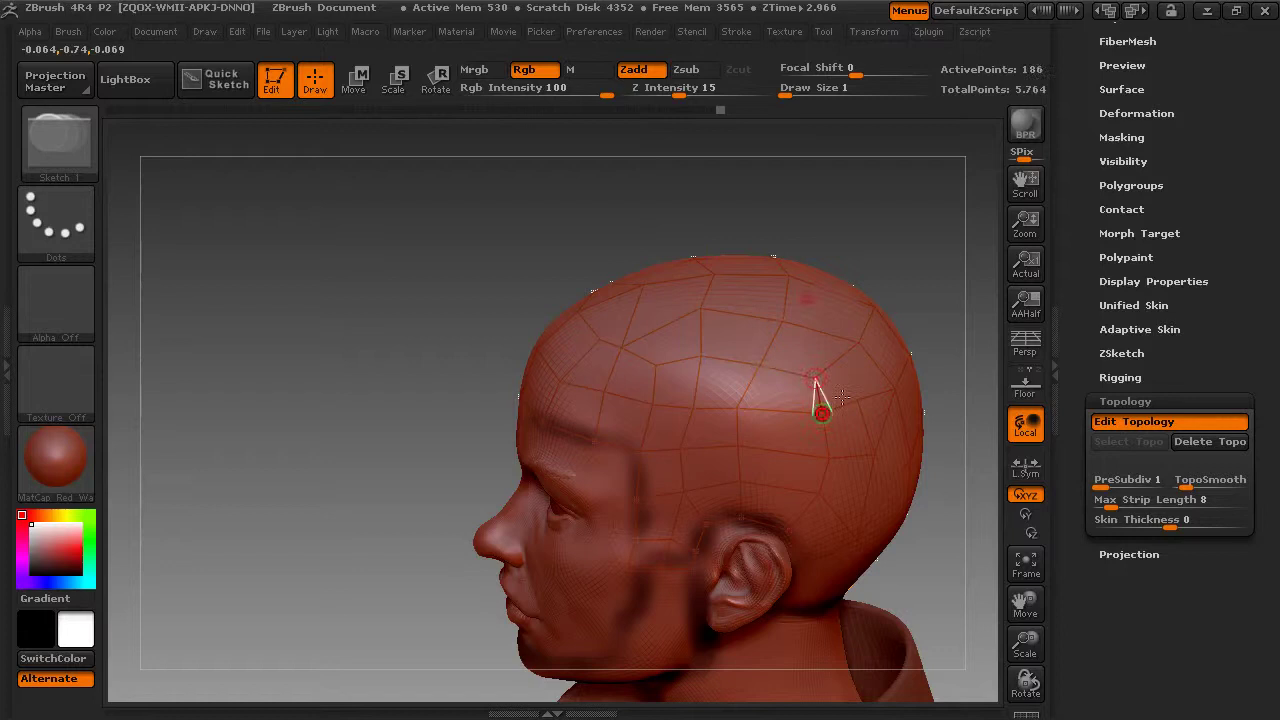
left_click(856, 396)
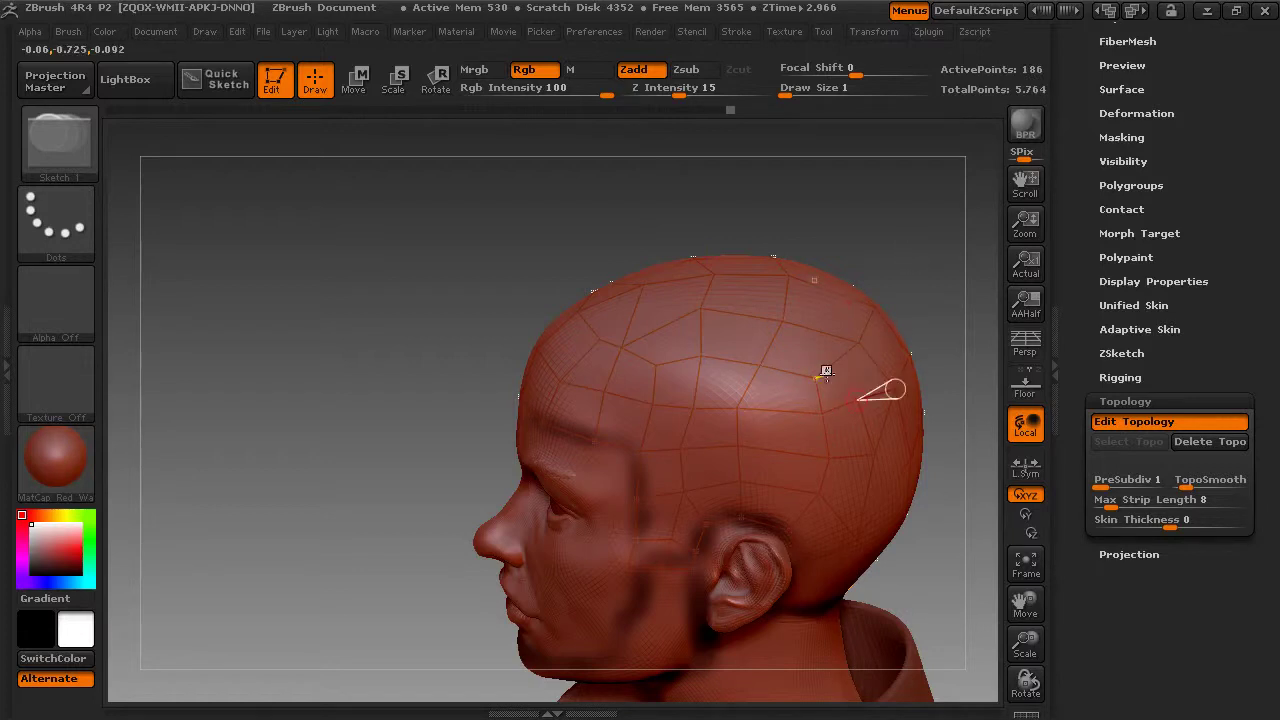
left_click_drag(887, 223, 880, 281)
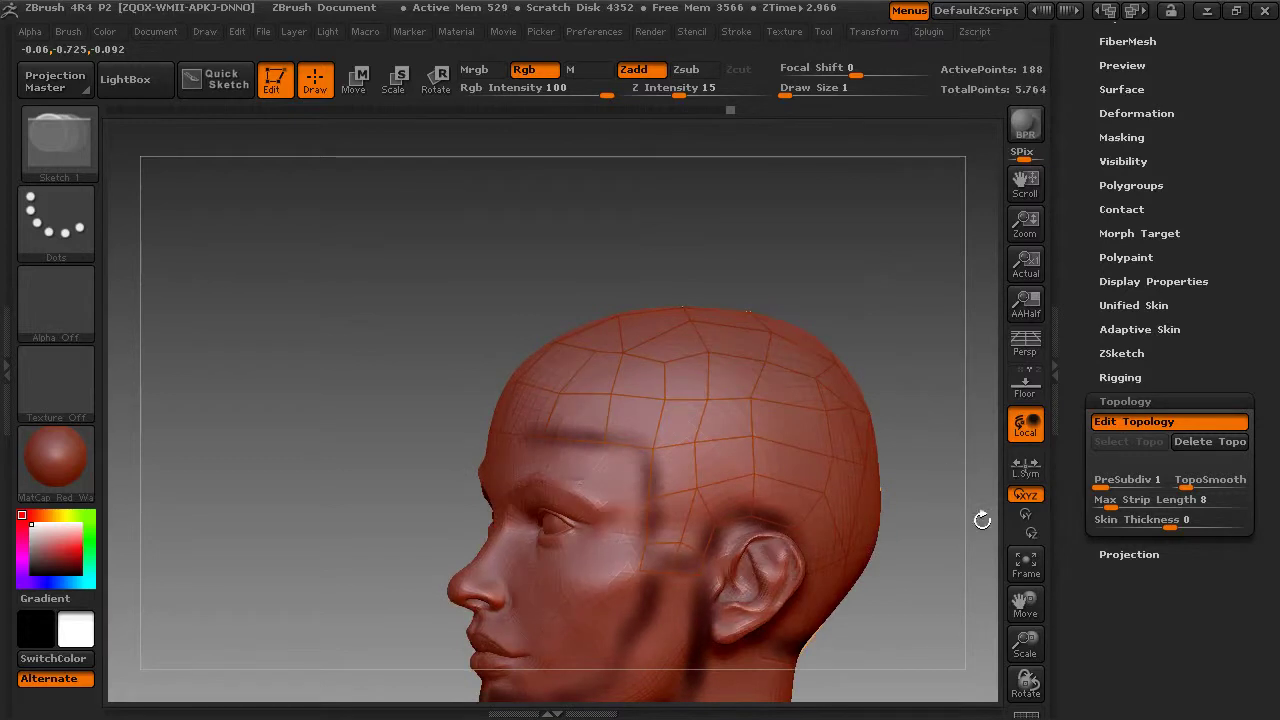
Step: Inspect the completed head topology and preview its adaptive skin
left_click_drag(1025, 600, 911, 463)
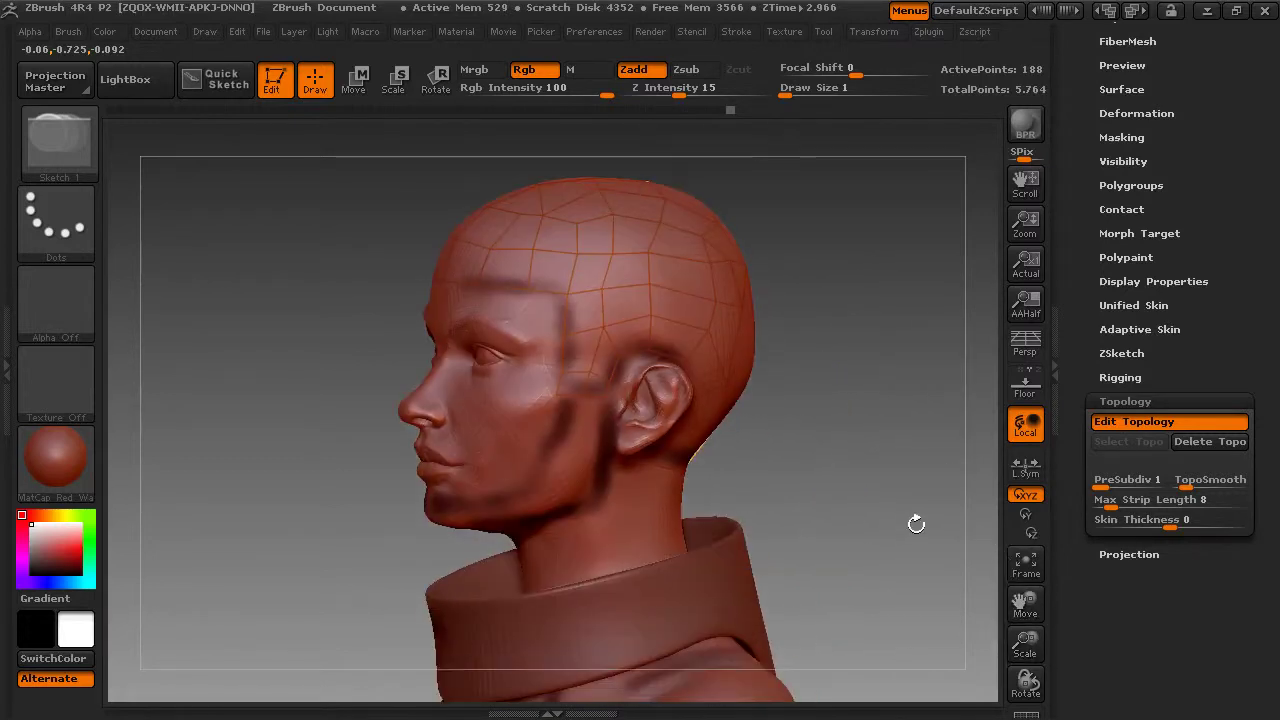
left_click_drag(914, 523, 957, 522)
left_click(1119, 329)
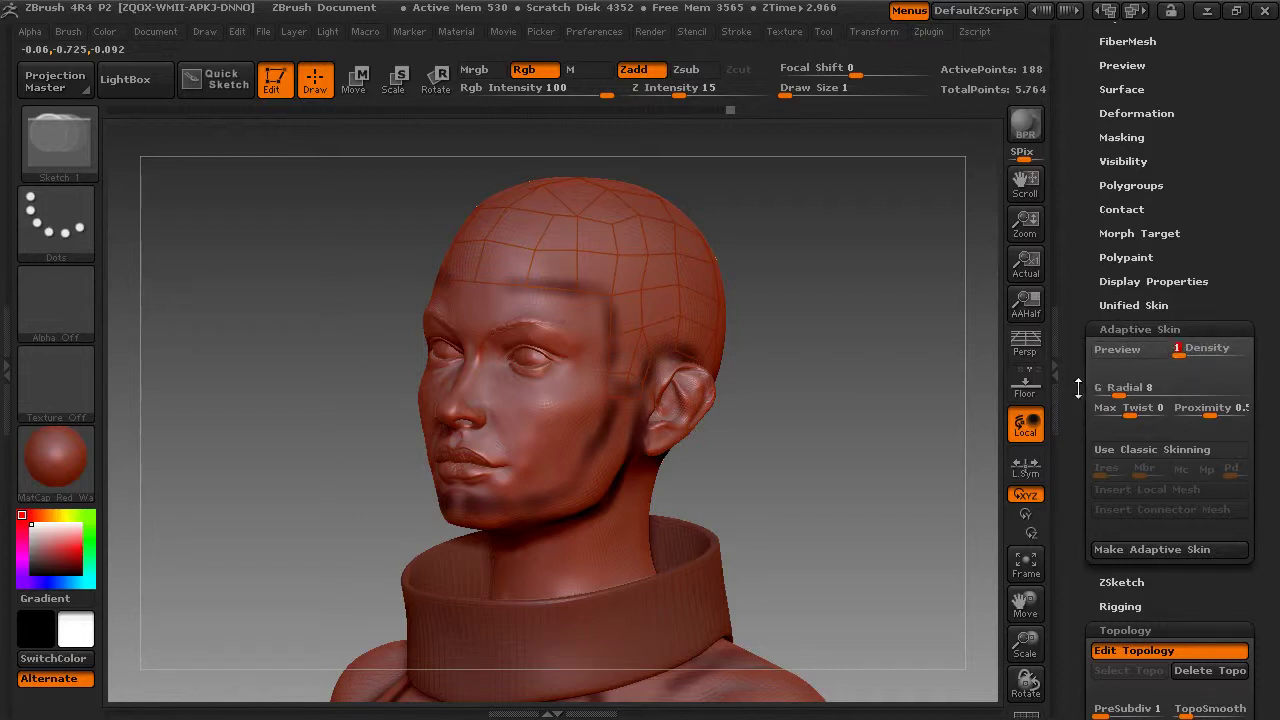
left_click_drag(1078, 388, 1079, 318)
key("a")
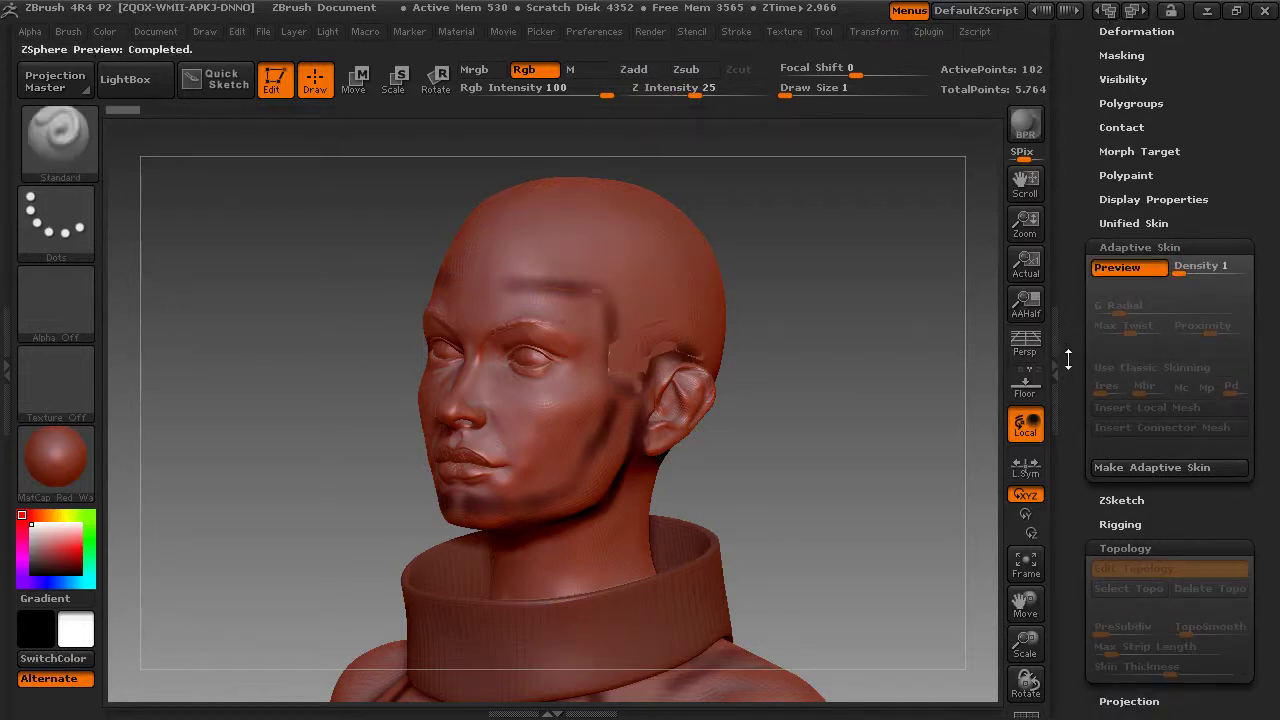
Step: Set the topology's Skin Thickness to 0.0075 and preview the thickened helmet
key("a")
left_click_drag(1070, 373, 1077, 283)
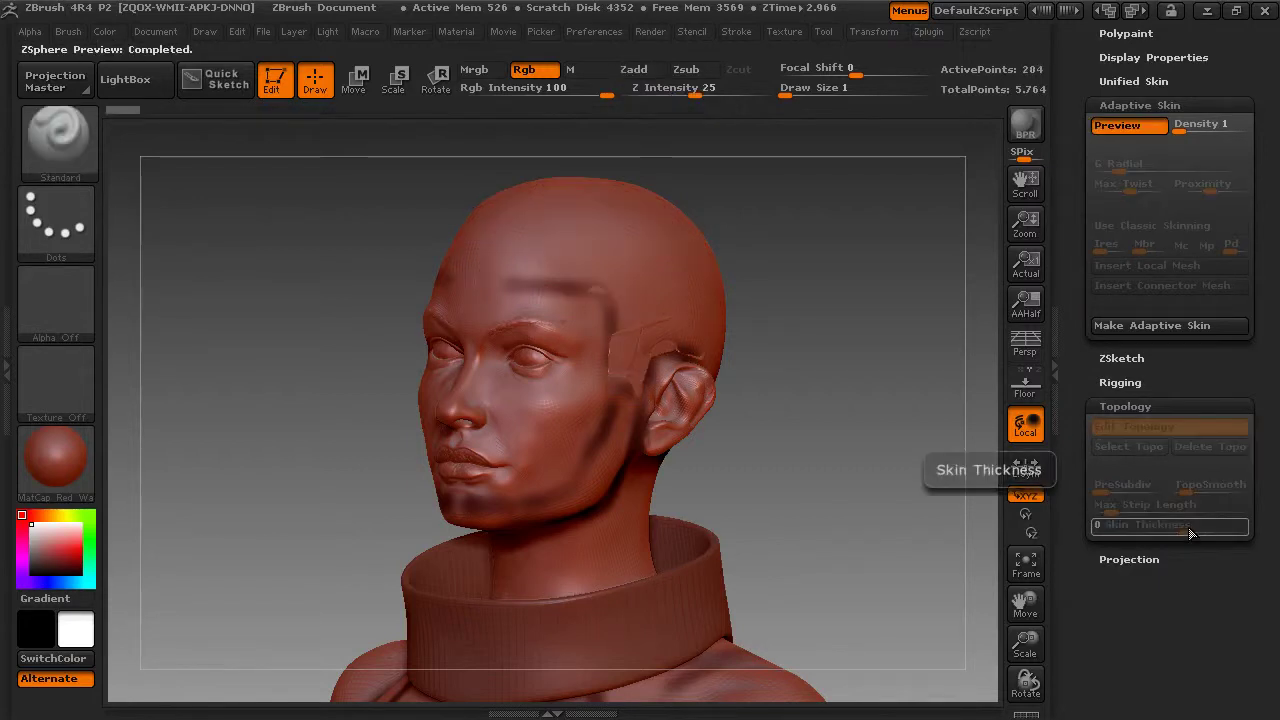
mouse_move(1186, 528)
left_mouse_down()
mouse_move(1149, 528)
mouse_move(1202, 526)
left_mouse_up()
key("a")
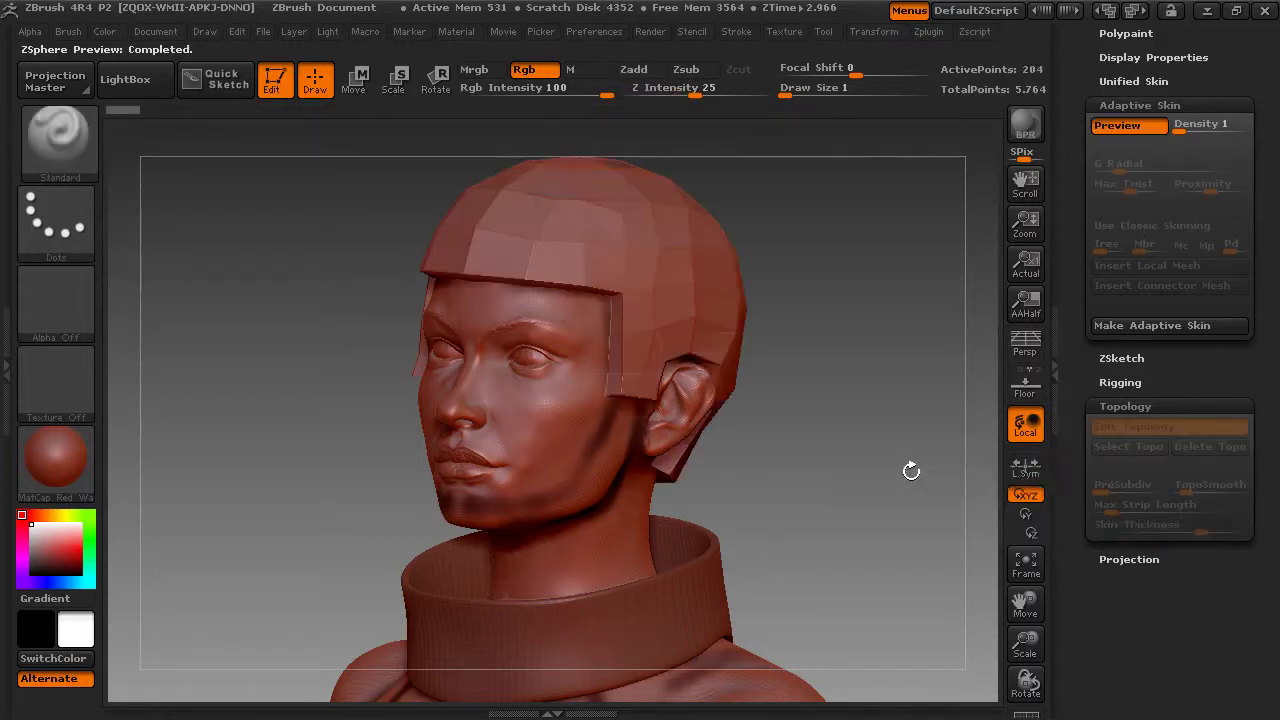
left_click_drag(908, 469, 937, 460)
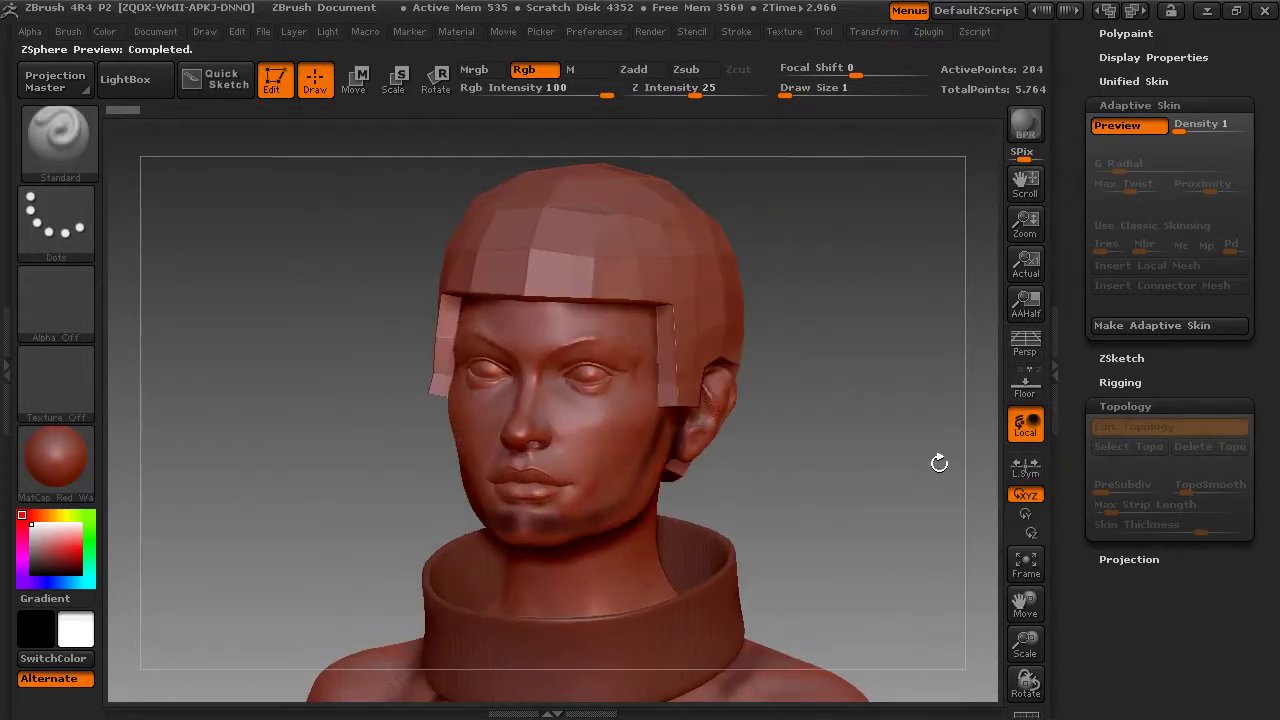
key("a")
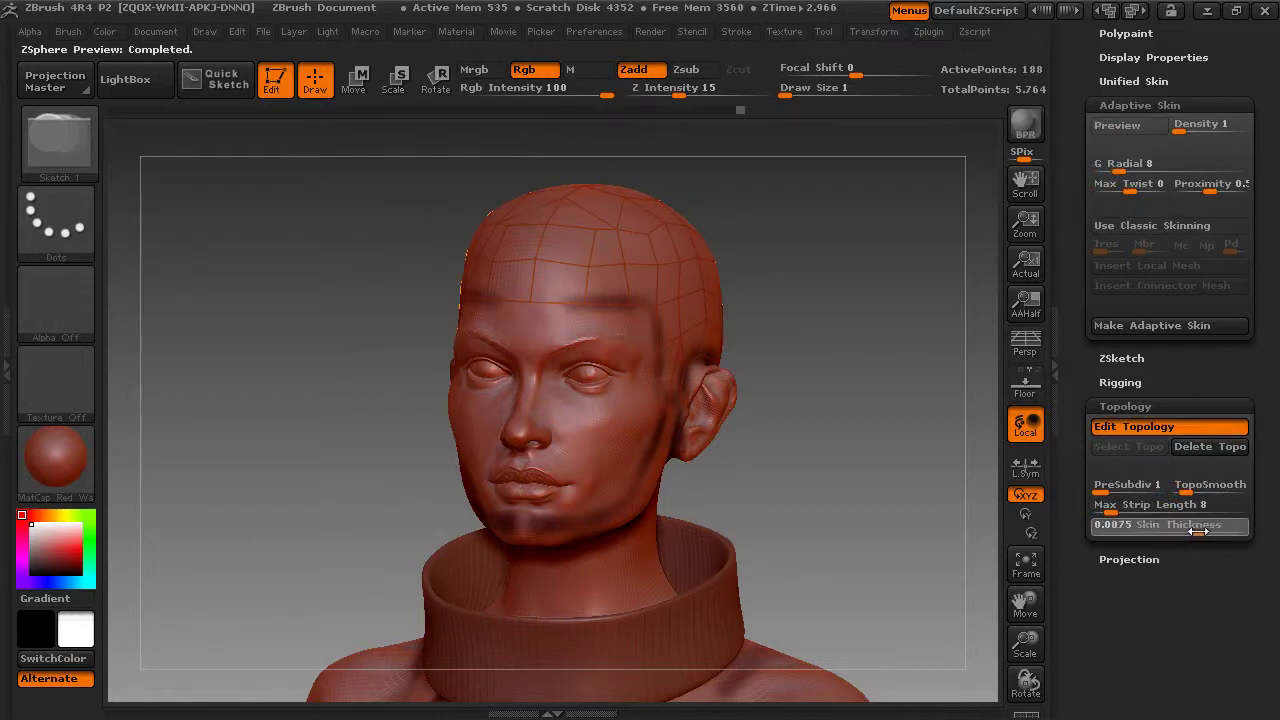
key("a")
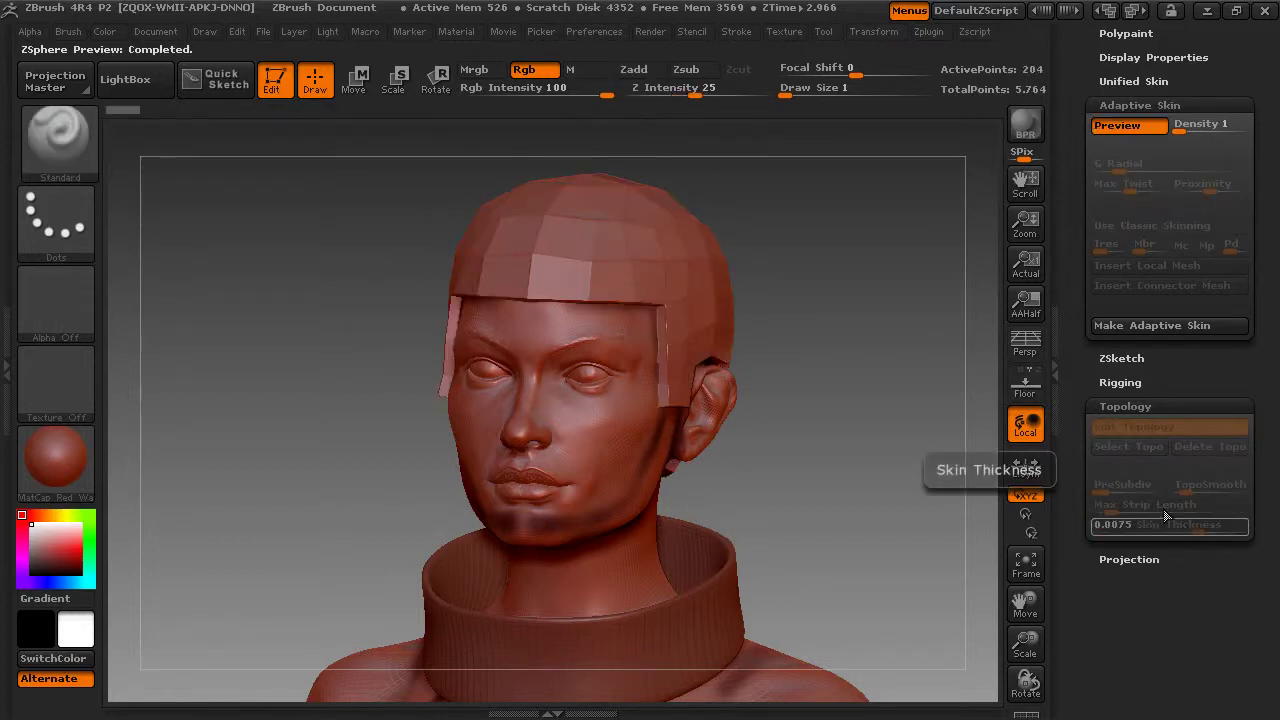
Step: Make an adaptive skin from the helmet topology and delete the ZSphere2 subtool
left_click(1143, 330)
left_click_drag(1077, 281, 1072, 540)
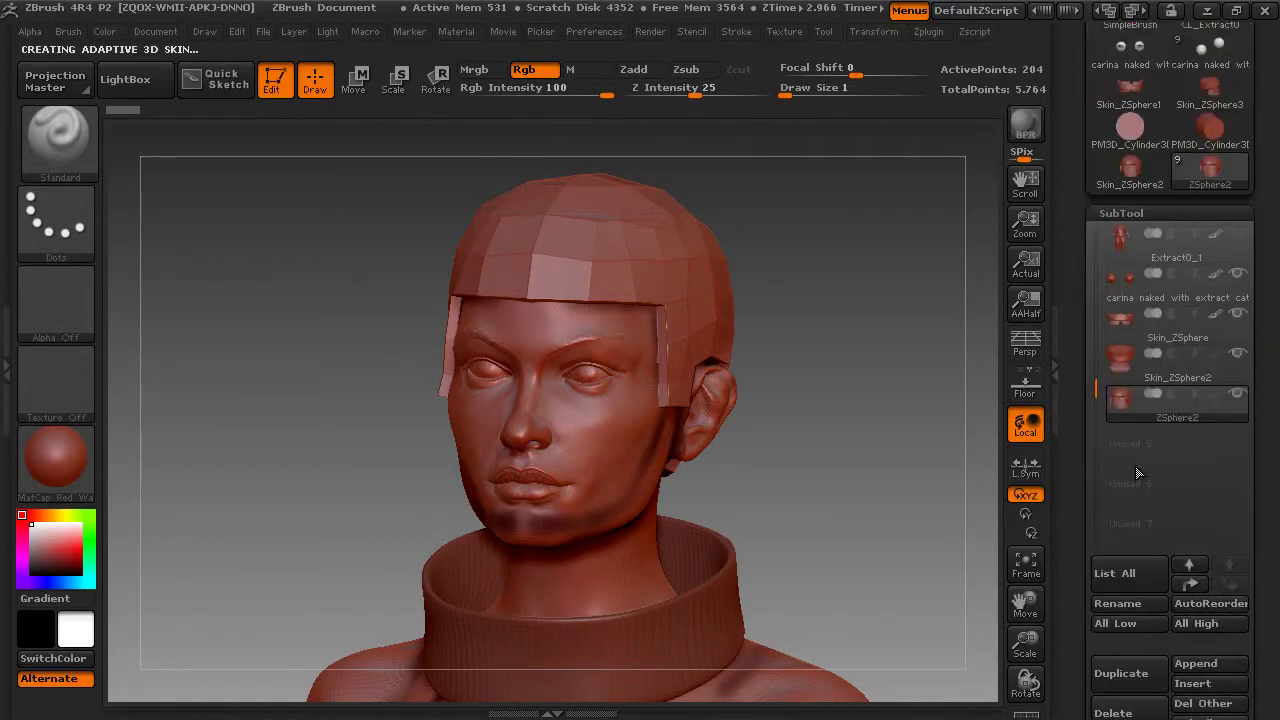
left_click(1133, 712)
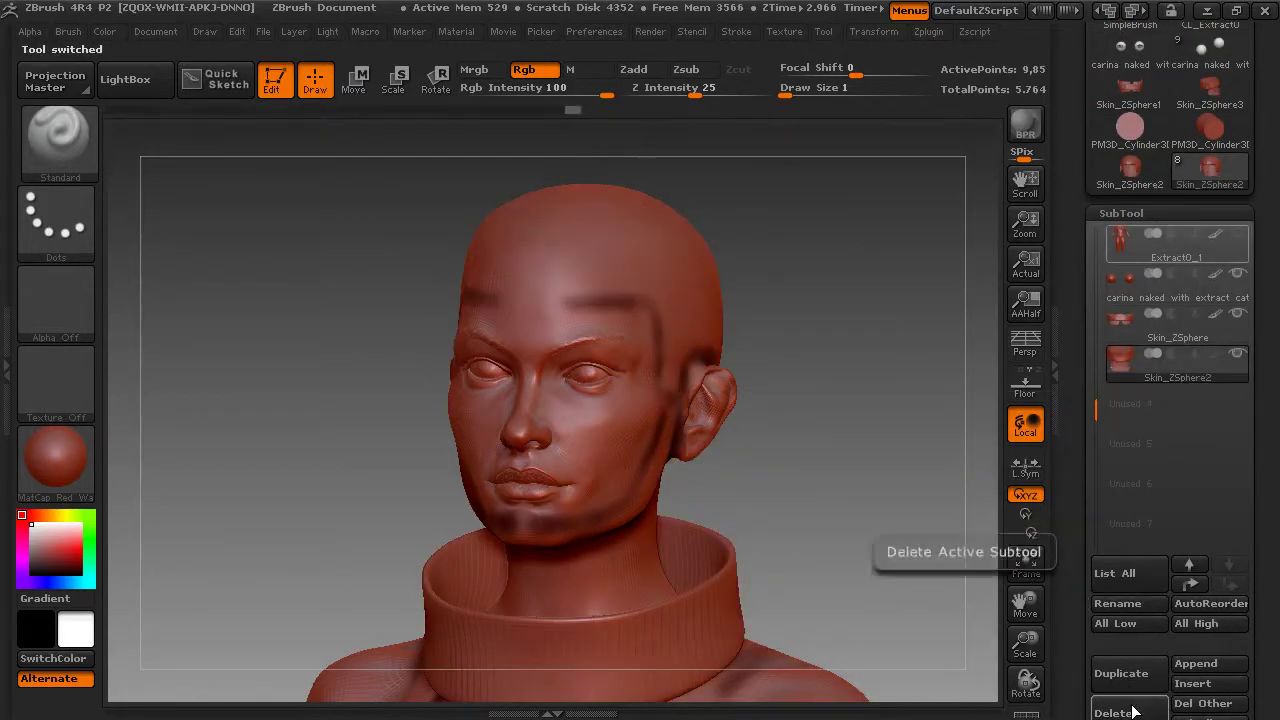
Step: Append the generated helmet skin to the figure's subtools and make it the active subtool
left_click(1197, 664)
left_click(710, 472)
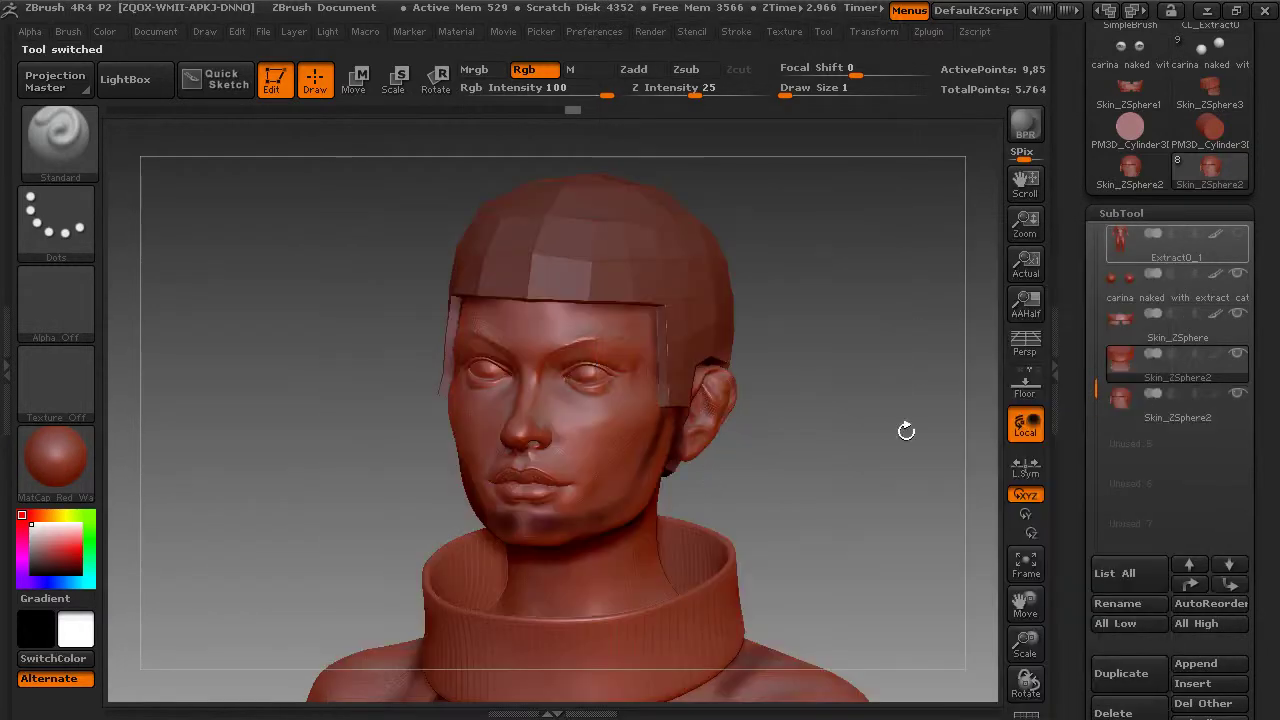
left_click(1118, 403)
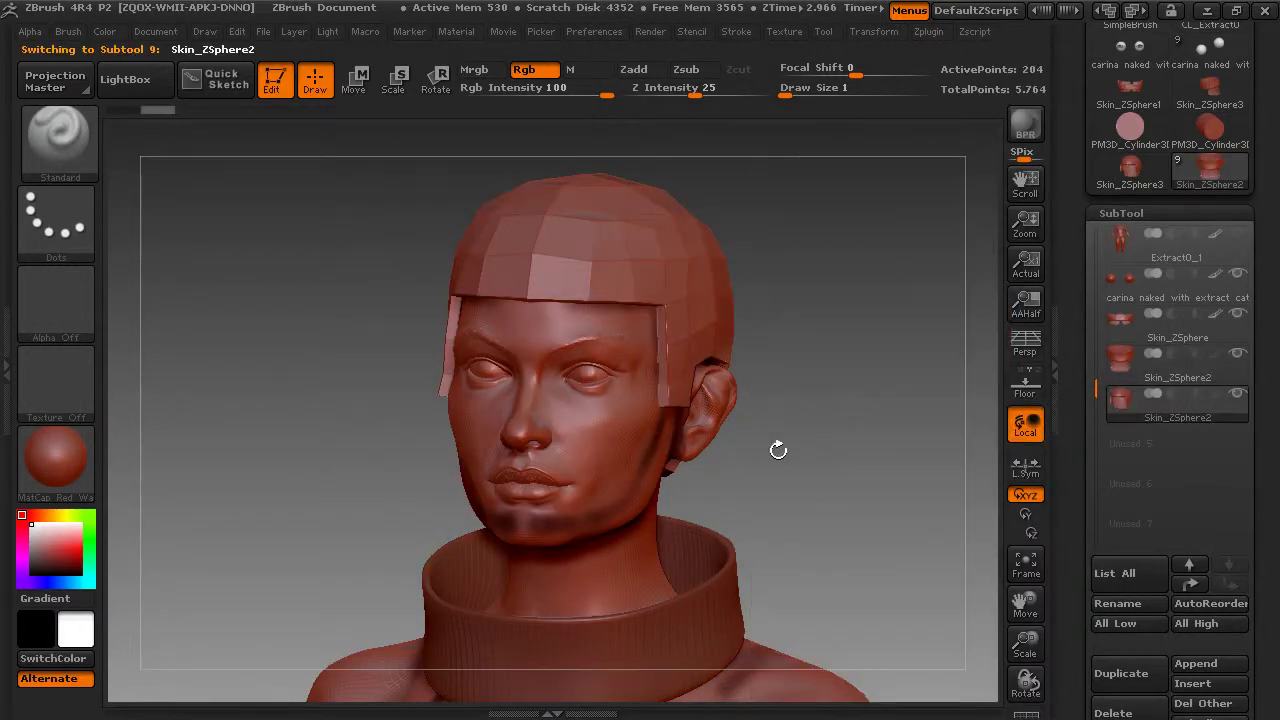
left_click_drag(883, 278, 858, 277)
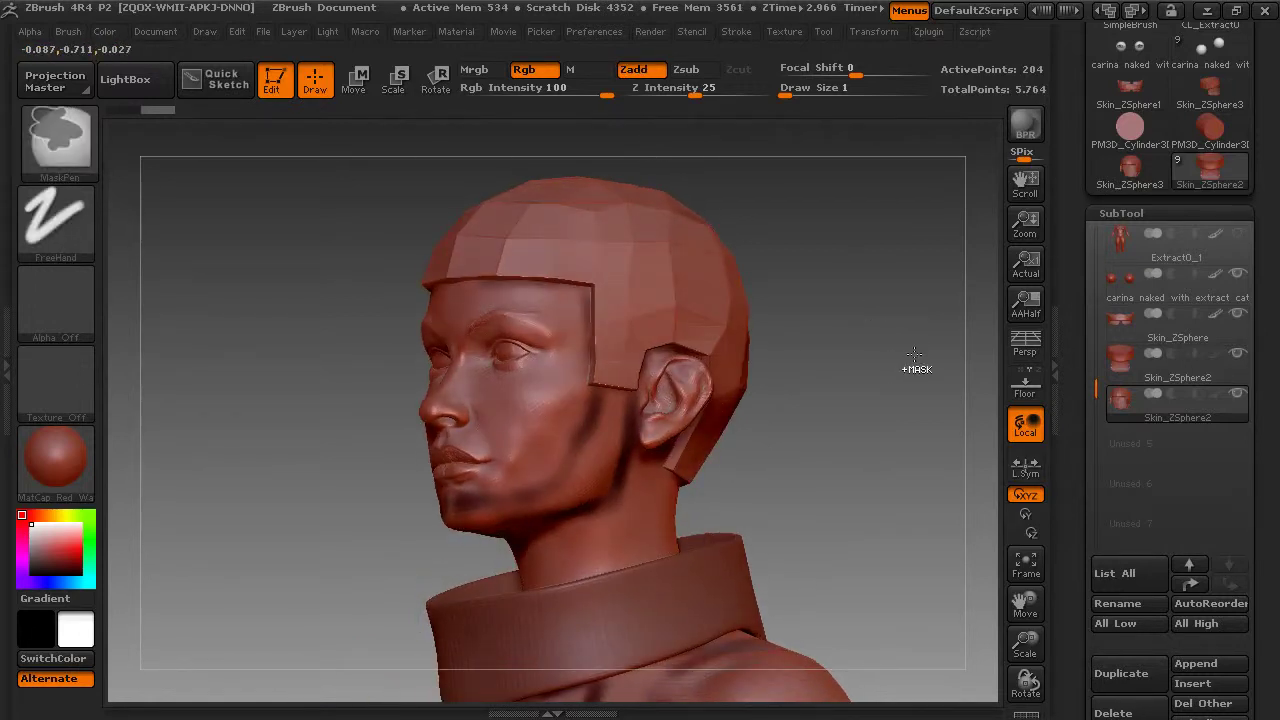
Step: Subdivide the helmet skin twice to smooth its faceted surface
key("ctrl+d")
key("ctrl+d")
left_click_drag(886, 354, 947, 361, "shift")
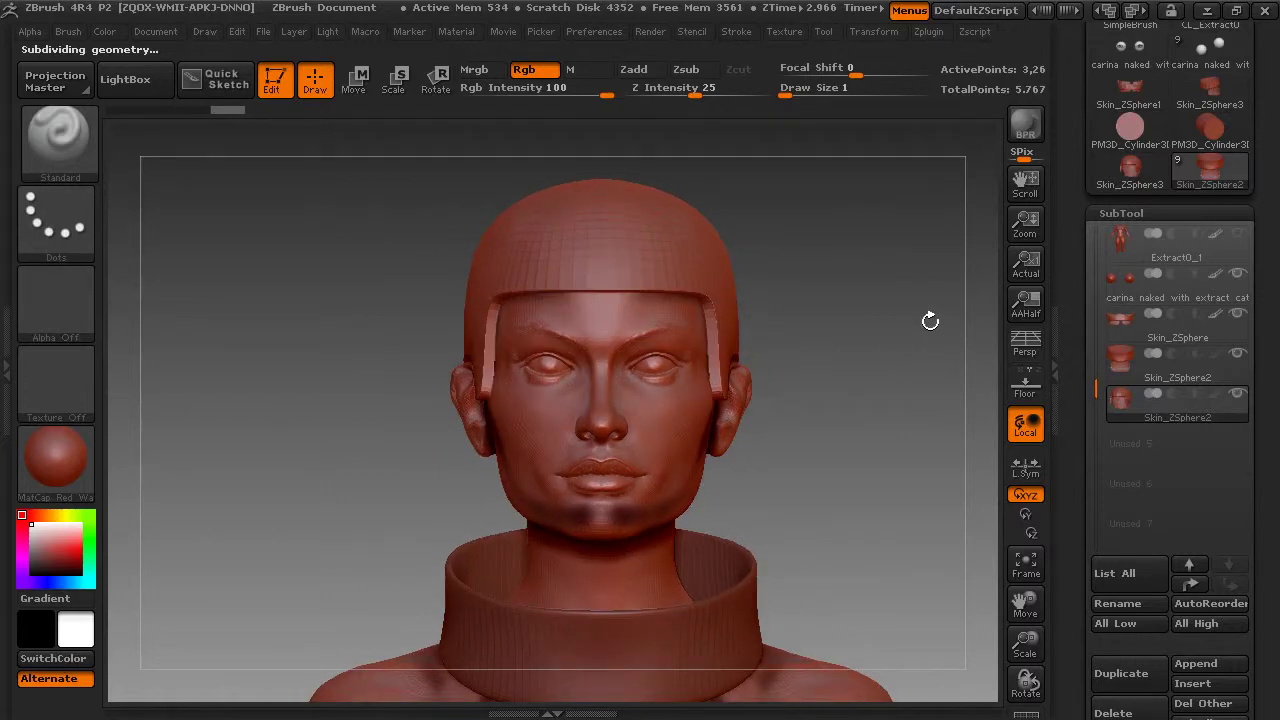
Step: Adjust the helmet's side edges beside the face with the Move brush at Draw Size 86
left_click(69, 131)
left_click(306, 163)
key("space")
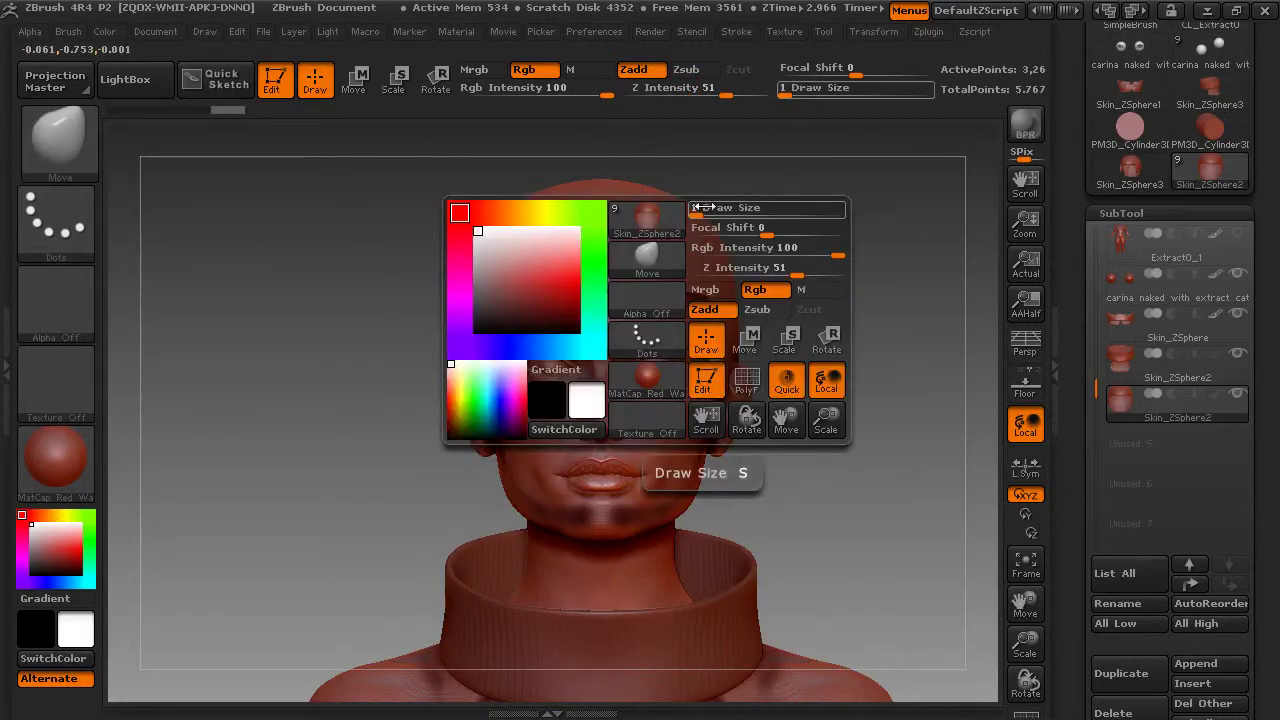
left_click_drag(700, 210, 778, 212)
left_click_drag(720, 330, 720, 372)
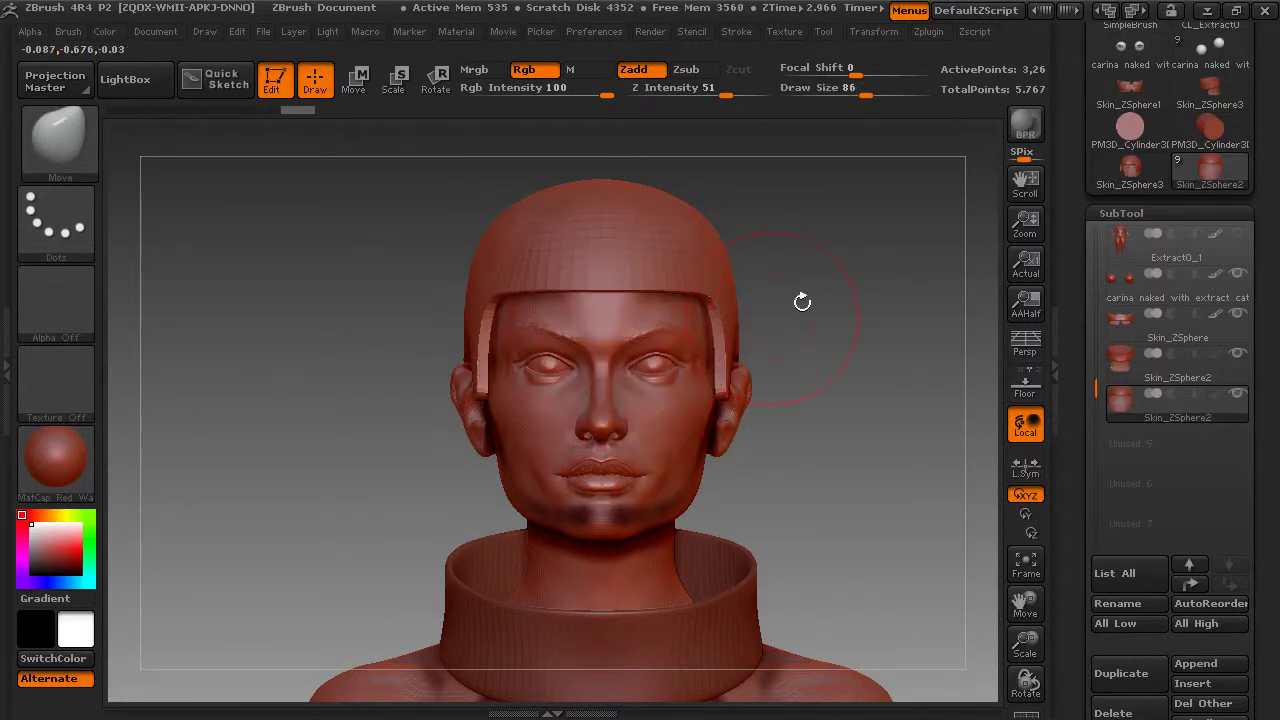
mouse_move(803, 300)
left_mouse_down()
mouse_move(837, 243)
mouse_move(686, 215)
mouse_move(700, 215)
mouse_move(660, 242)
mouse_move(674, 254)
left_mouse_up()
Step: Reshape the helmet's lower rear corner and the area above the ear with the Move brush at Draw Size 120
key("space")
mouse_move(680, 274)
left_mouse_down()
mouse_move(814, 294)
mouse_move(849, 324)
mouse_move(889, 306)
mouse_move(902, 318)
mouse_move(883, 363)
left_mouse_up()
mouse_move(911, 534)
left_mouse_down("shift")
mouse_move(930, 445)
mouse_move(945, 481)
left_mouse_up("shift")
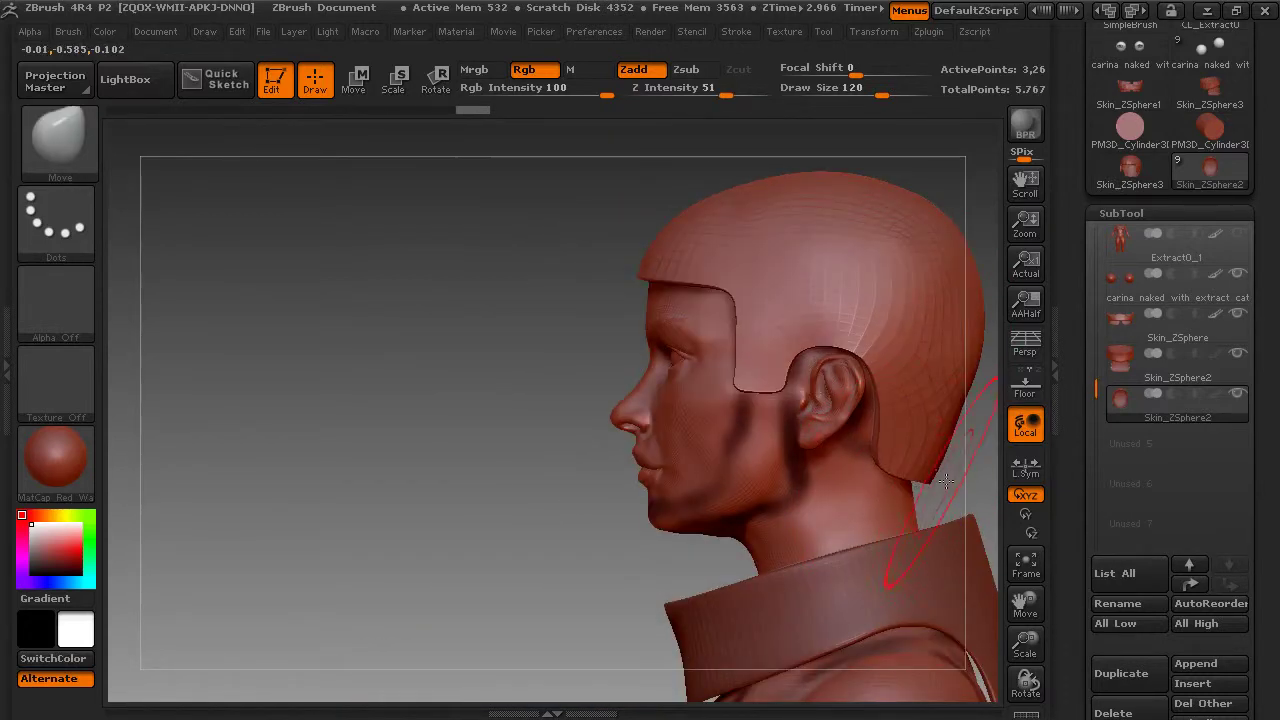
left_click(1024, 565)
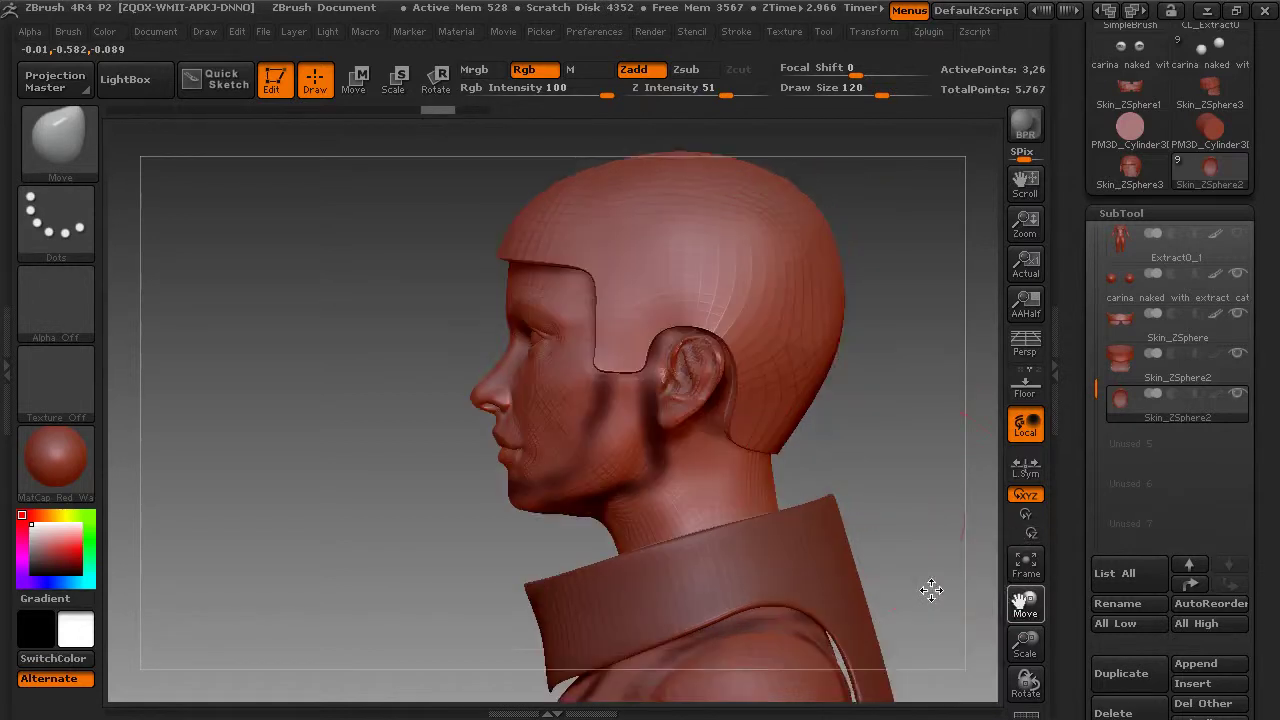
left_click_drag(931, 589, 730, 405)
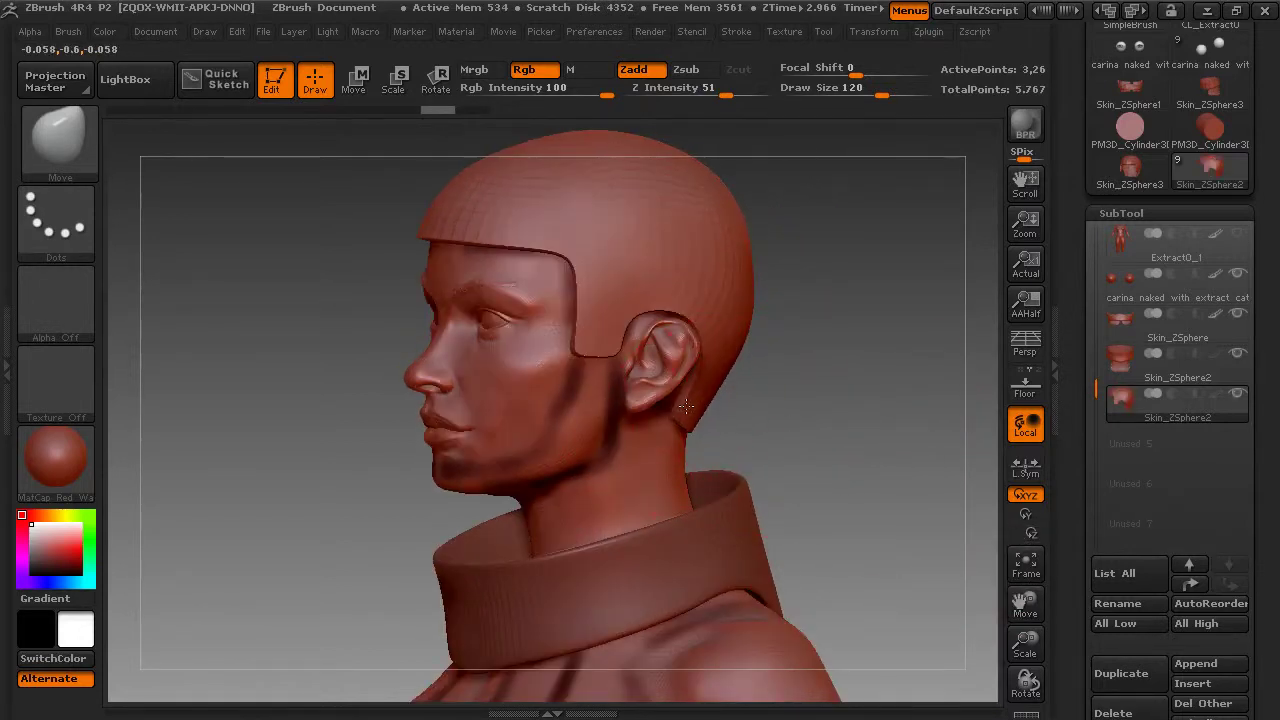
left_click_drag(697, 319, 692, 314)
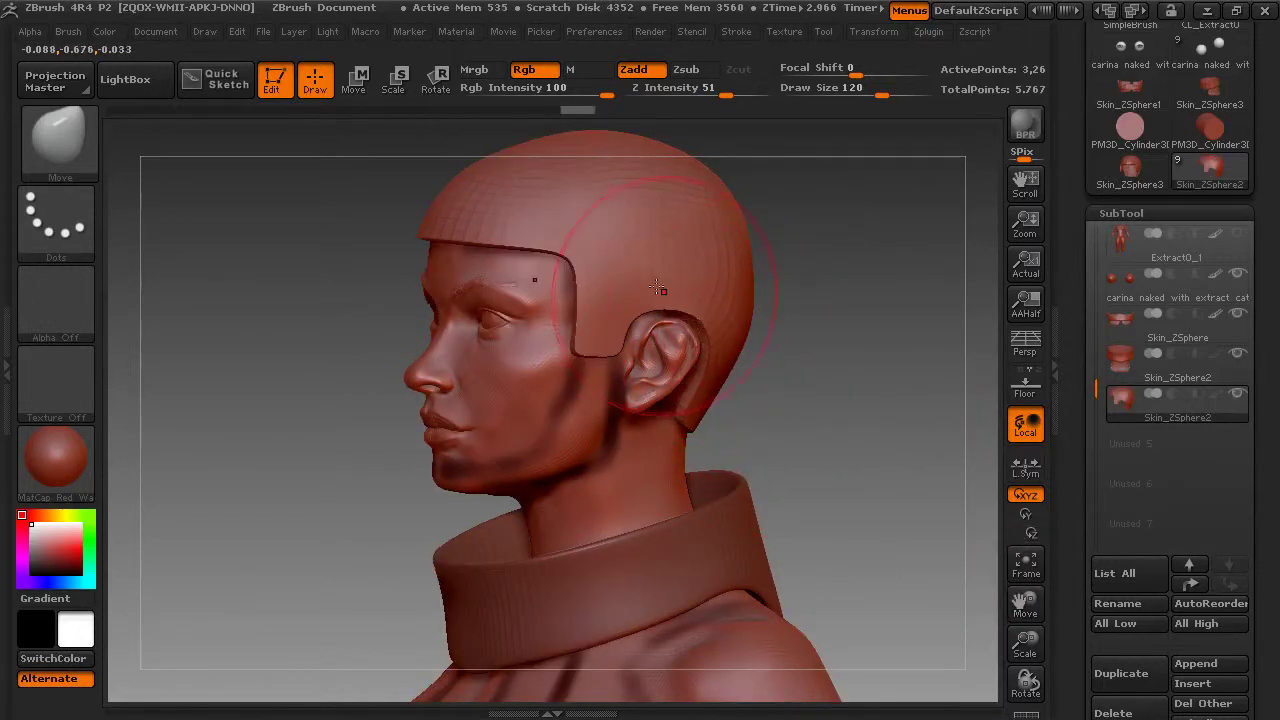
Step: Refine the helmet's cutout around the ear with the Move brush at Draw Size 80
key("space")
mouse_move(672, 267)
left_mouse_down()
mouse_move(646, 267)
mouse_move(636, 302)
left_mouse_up()
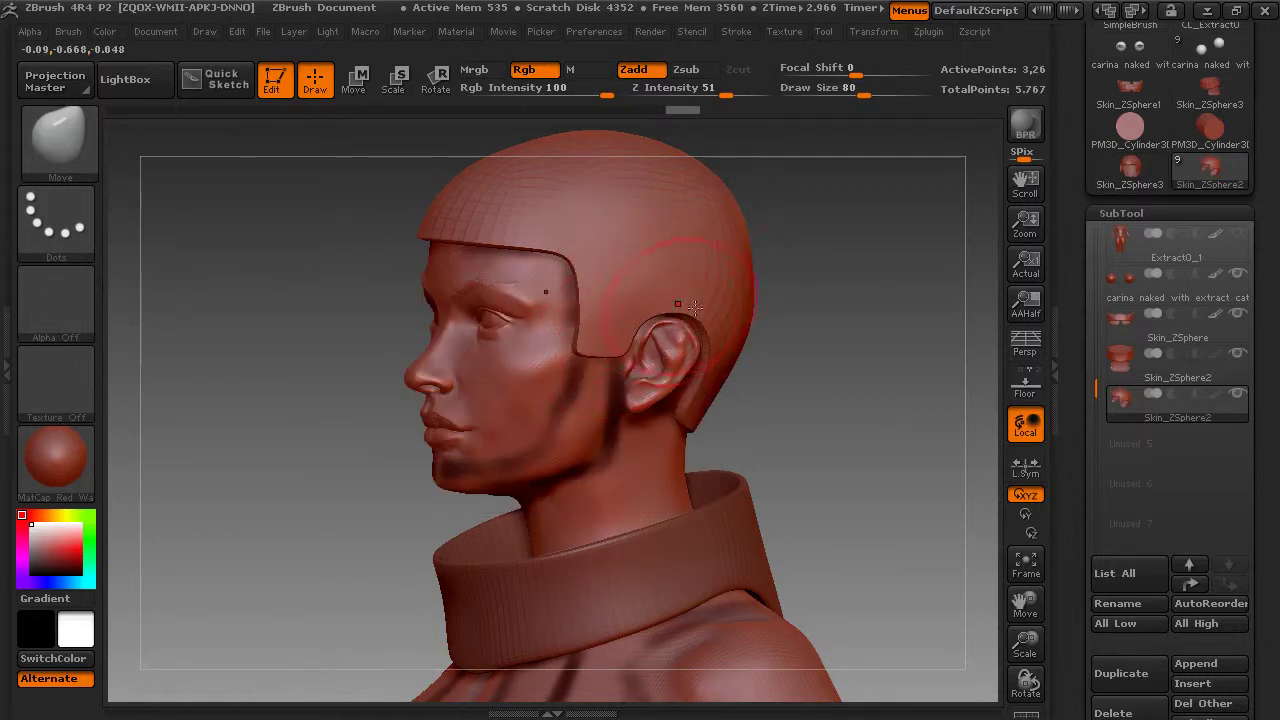
left_click_drag(837, 379, 794, 378)
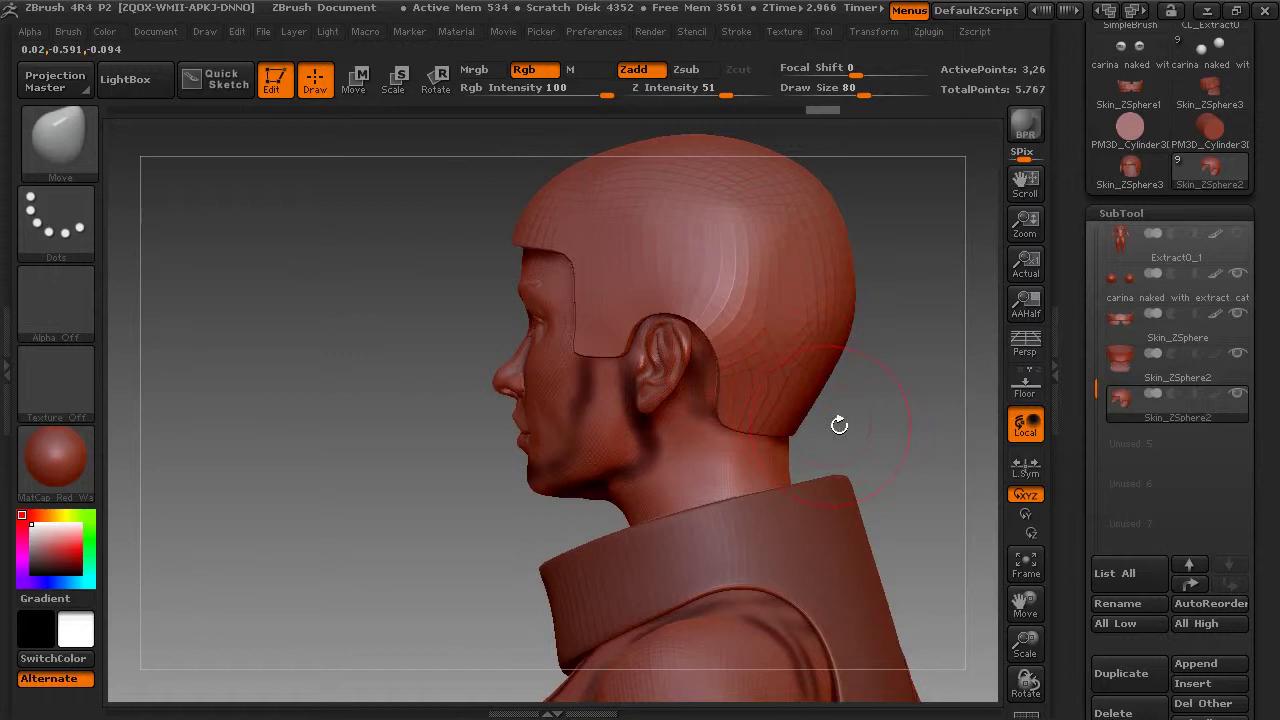
Step: Shape the helmet's lower back edge along the nape with the Move brush
mouse_move(839, 425)
left_mouse_down()
mouse_move(634, 433)
mouse_move(627, 339)
mouse_move(852, 415)
mouse_move(825, 407)
left_mouse_up()
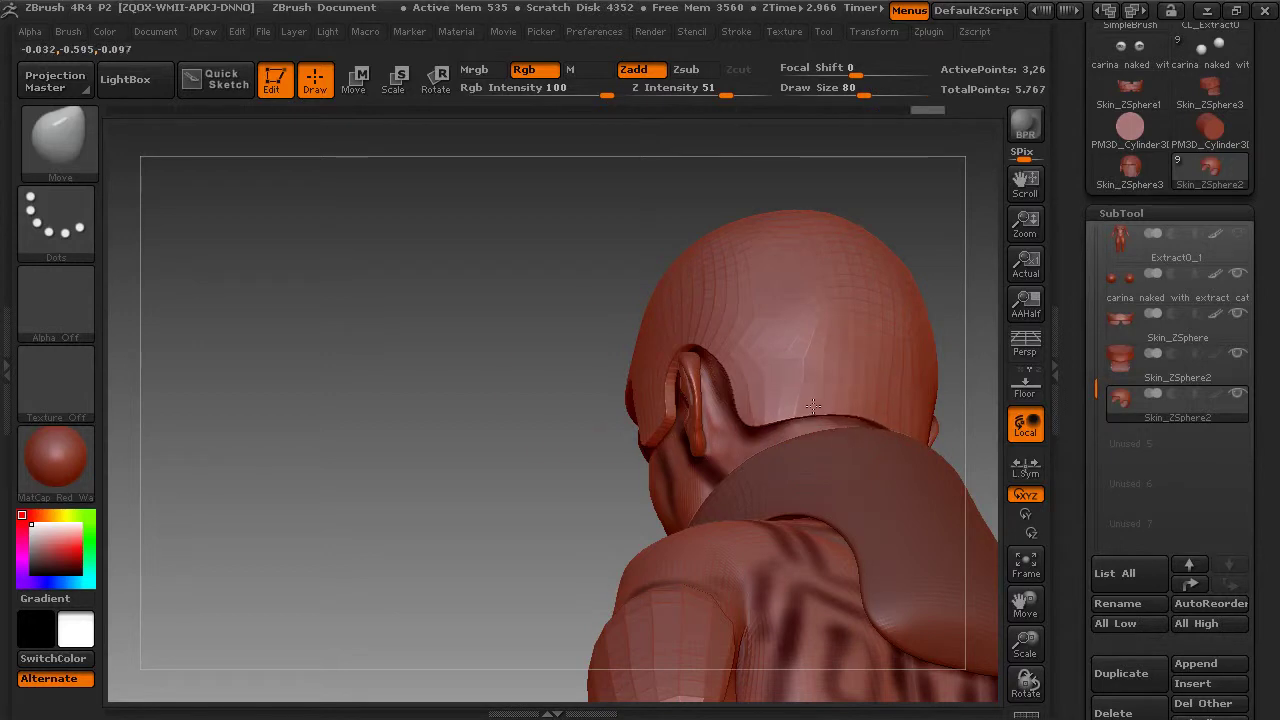
left_click_drag(499, 440, 488, 508, "shift")
left_click_drag(607, 407, 497, 434)
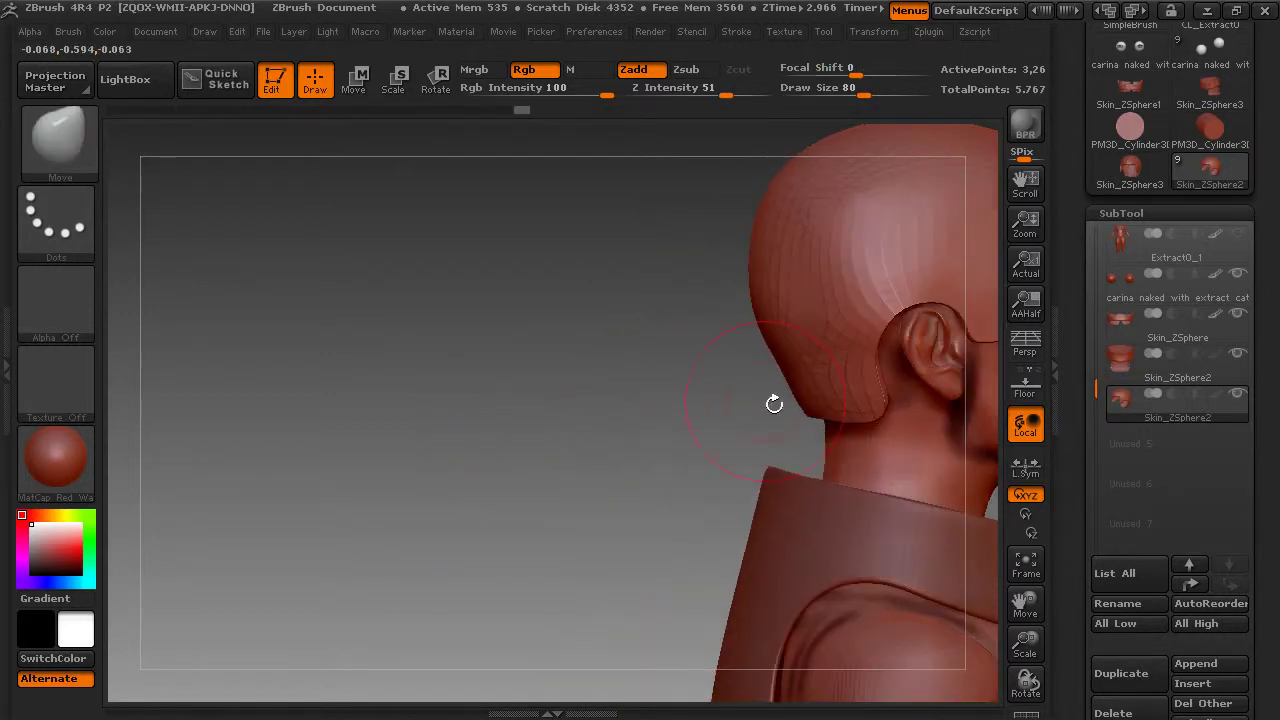
left_click_drag(842, 417, 789, 380)
left_click_drag(685, 397, 848, 426)
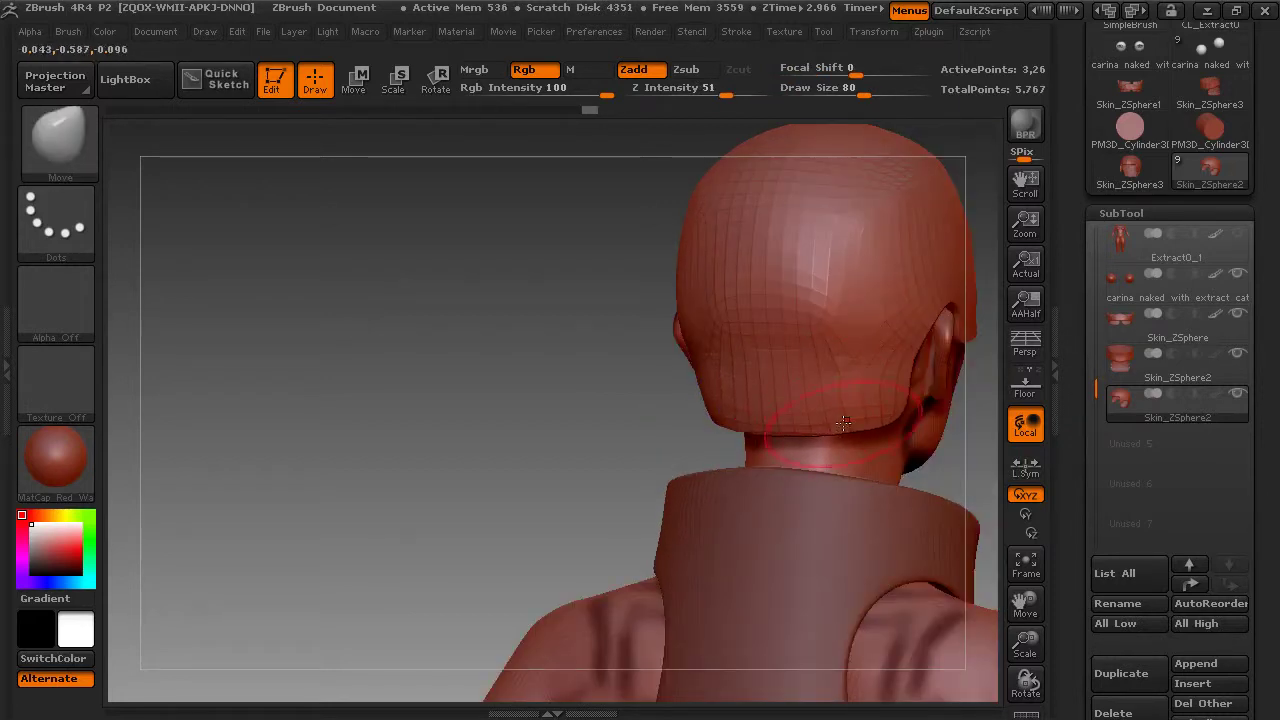
left_click_drag(640, 421, 735, 412)
left_click_drag(419, 440, 509, 448)
left_click_drag(1026, 603, 703, 616)
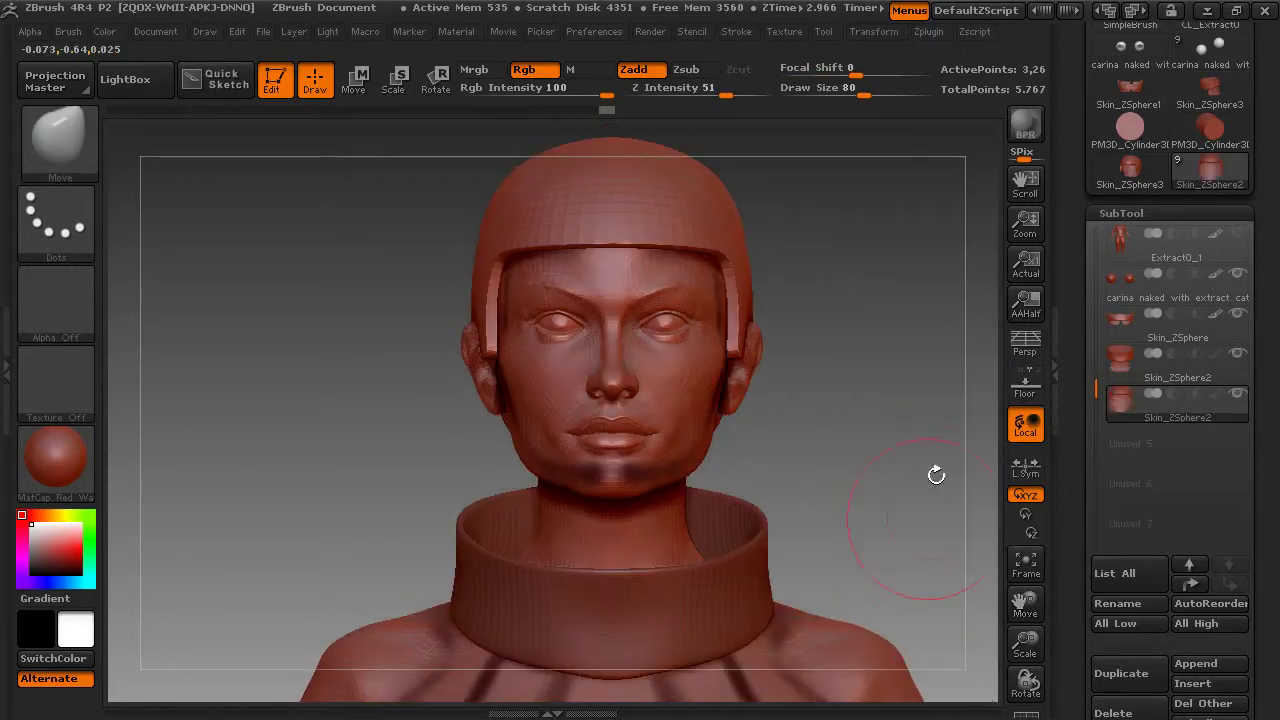
Step: Set Draw Size to 106 and smooth the helmet's crown and upper front
key("space")
mouse_move(853, 237)
left_mouse_down()
mouse_move(862, 232)
mouse_move(811, 231)
left_mouse_up()
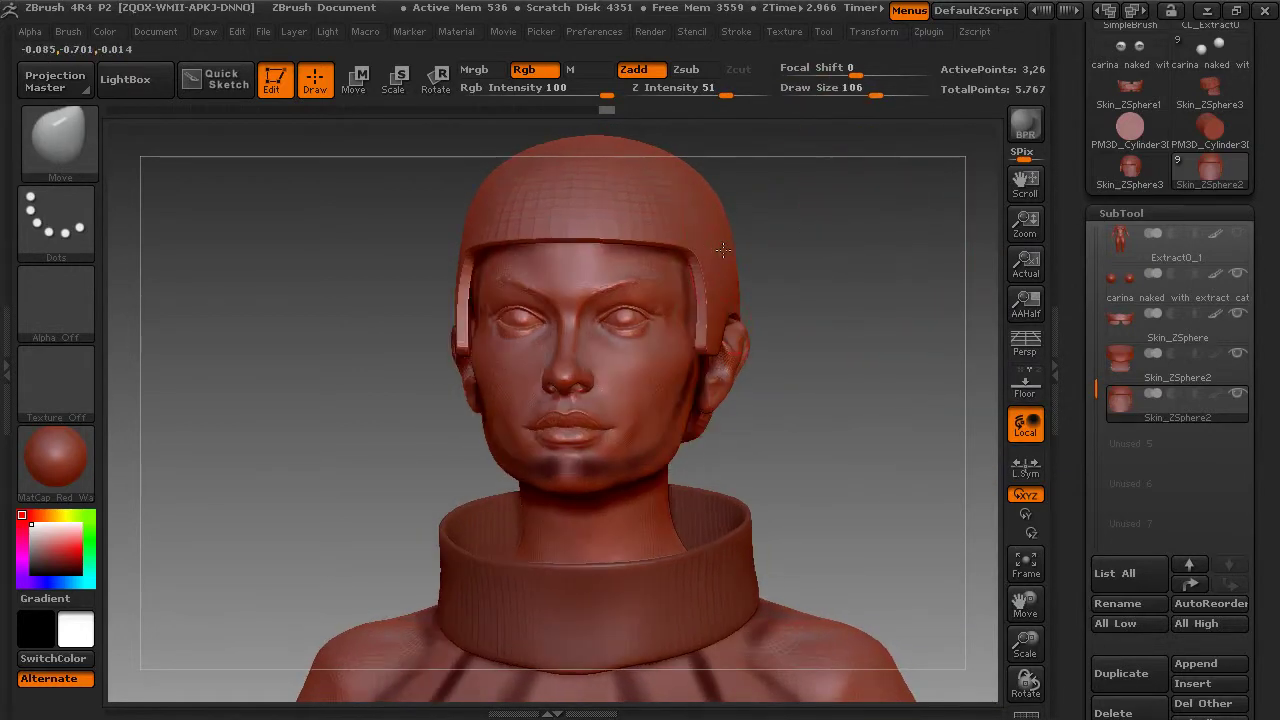
key("shift")
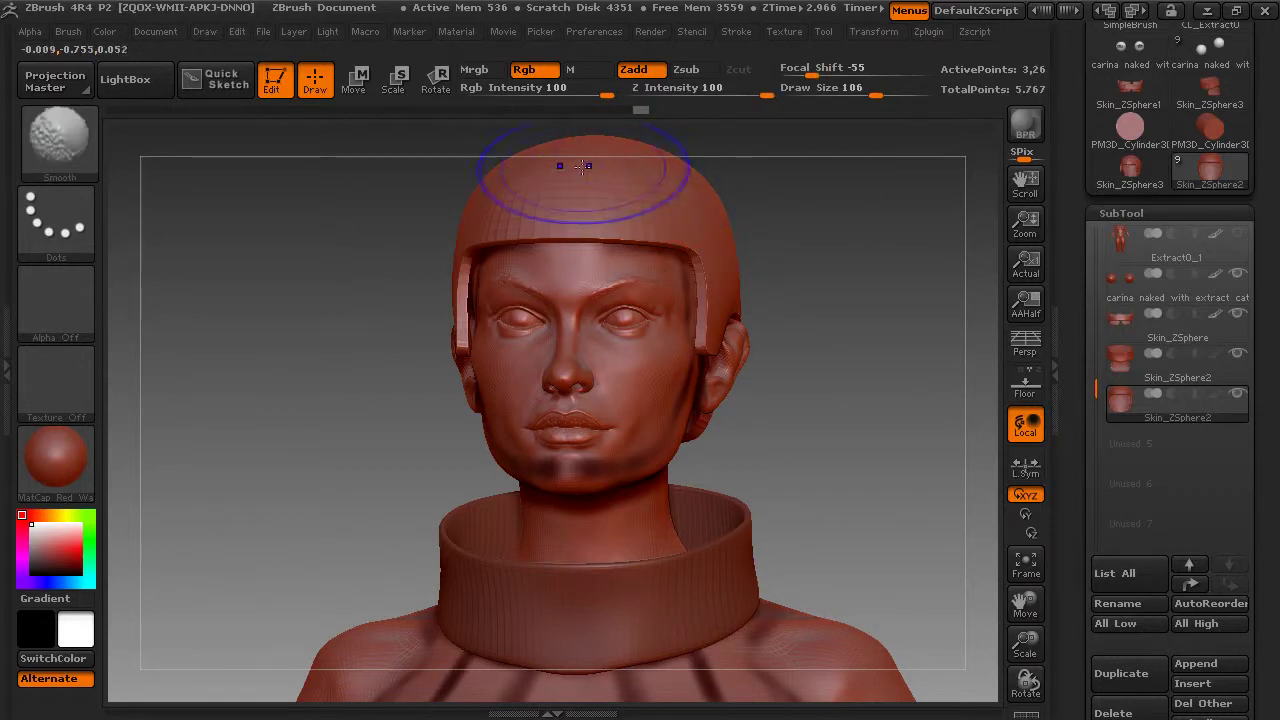
left_click_drag(578, 179, 586, 182, "shift")
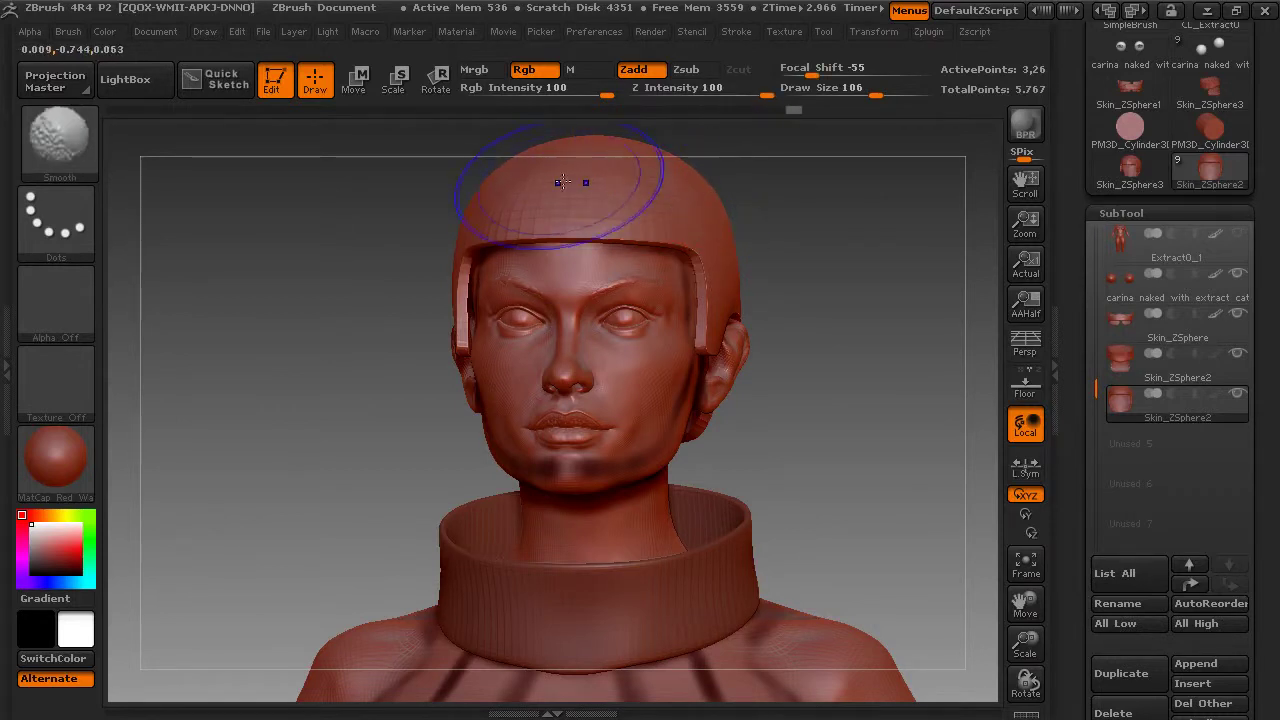
left_click_drag(672, 185, 695, 214, "shift")
left_click_drag(877, 288, 889, 260)
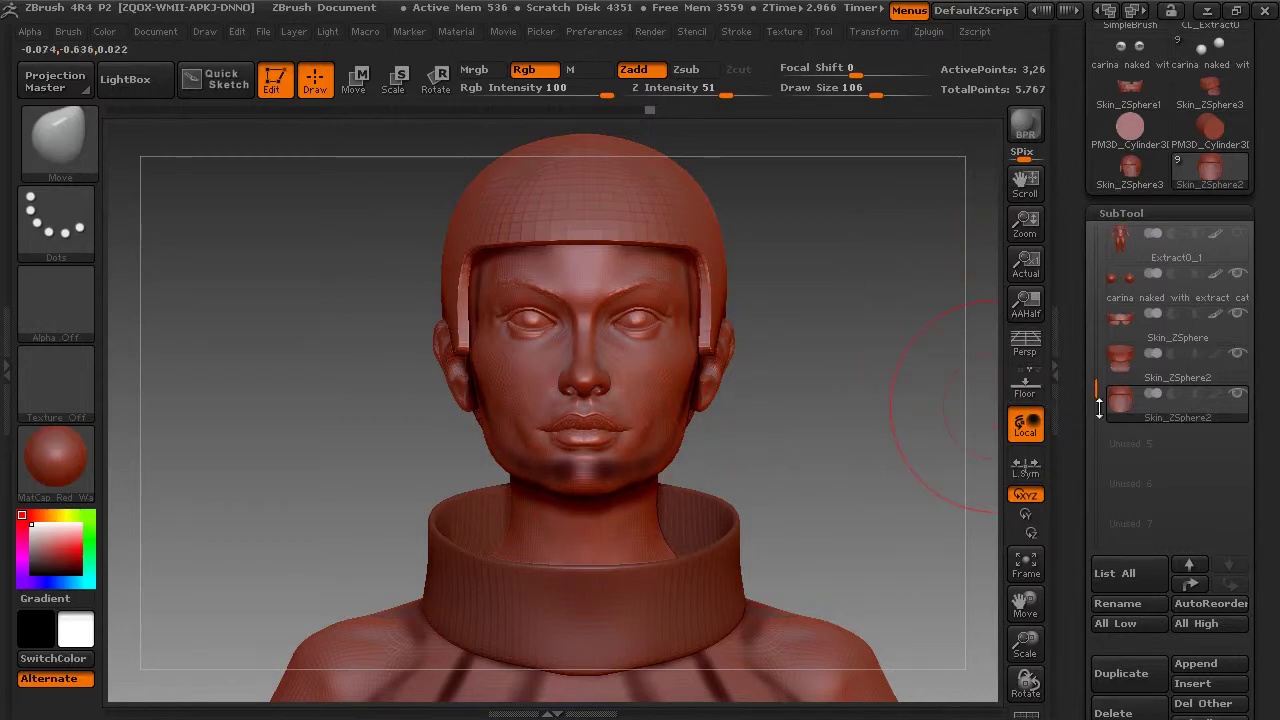
Step: Append a ZSphere to the figure's subtools and make it the active subtool
scroll(1105, 390, "down", 3)
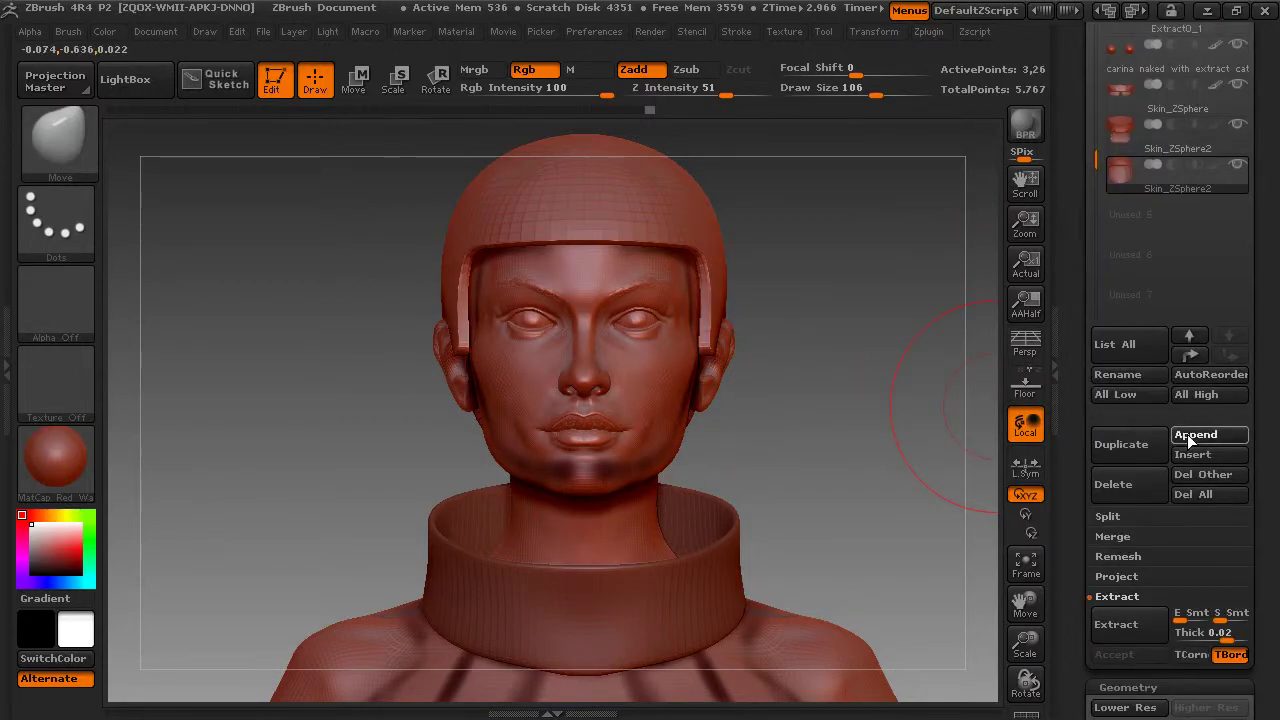
left_click(1188, 440)
left_click(820, 429)
left_click(1138, 225)
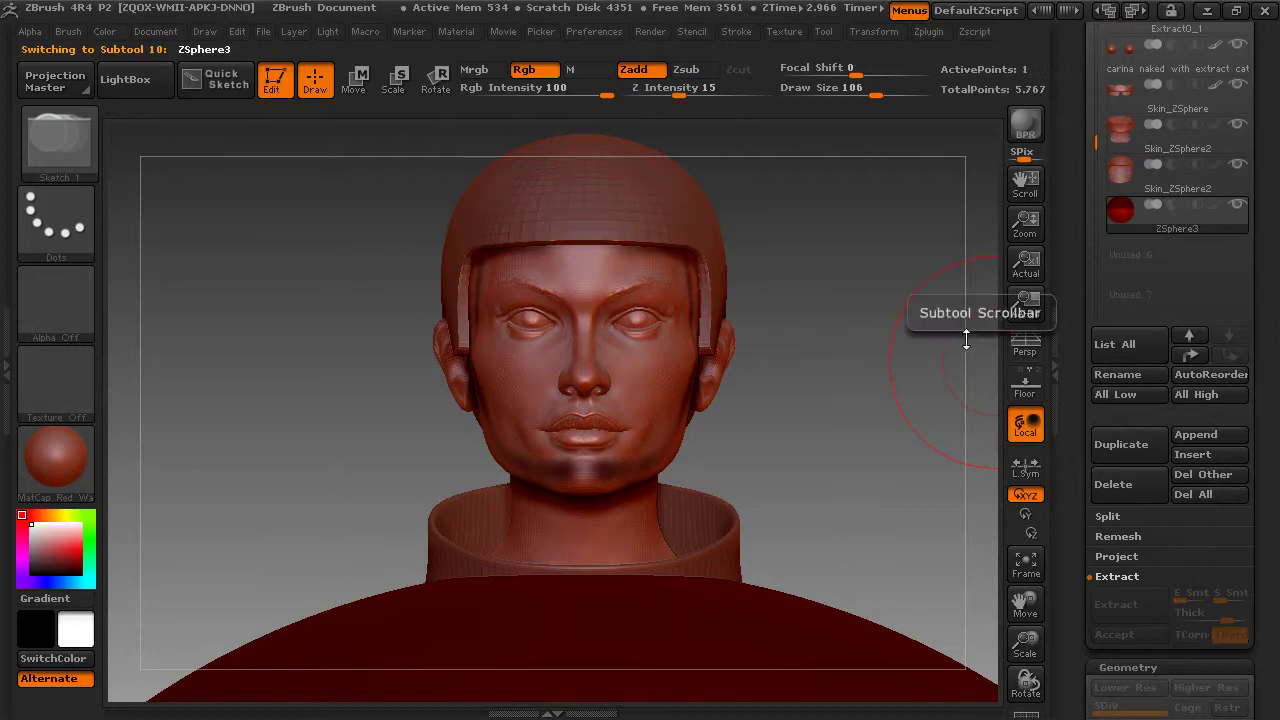
Step: Scale the new ZSphere down until it is hidden inside the figure's body
left_click(396, 82)
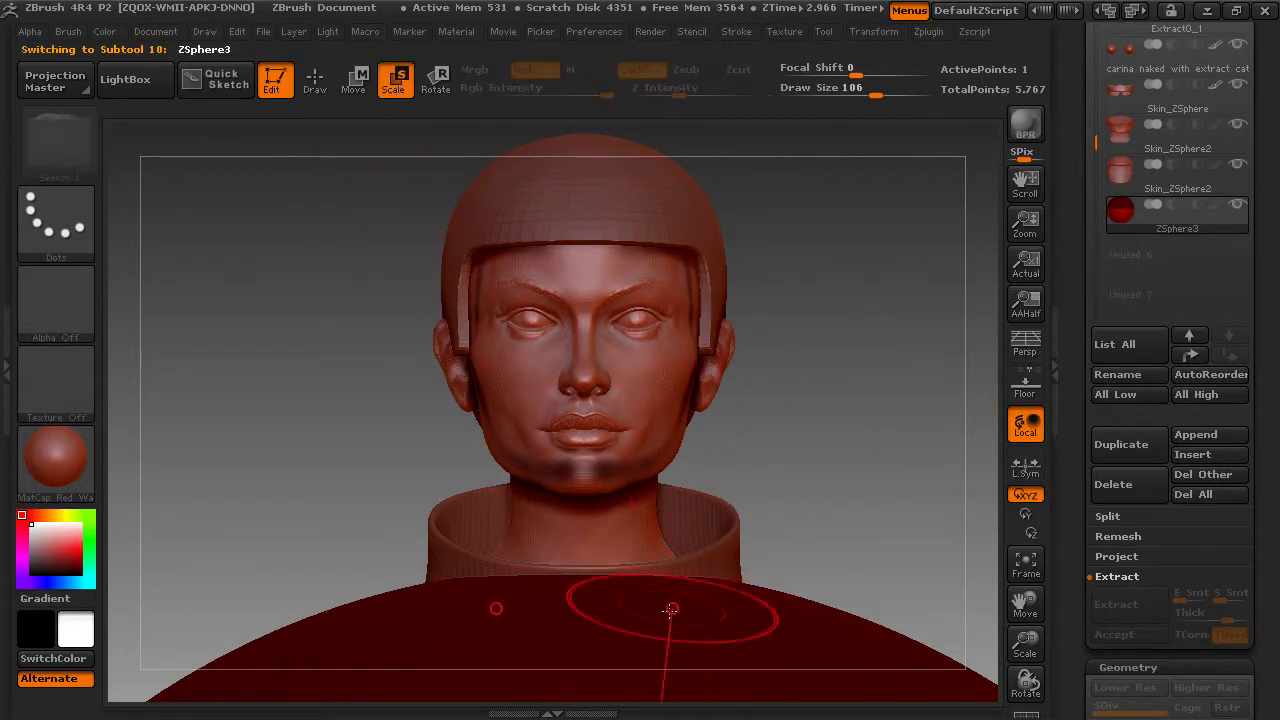
left_click_drag(600, 606, 668, 558)
left_click_drag(852, 354, 980, 318)
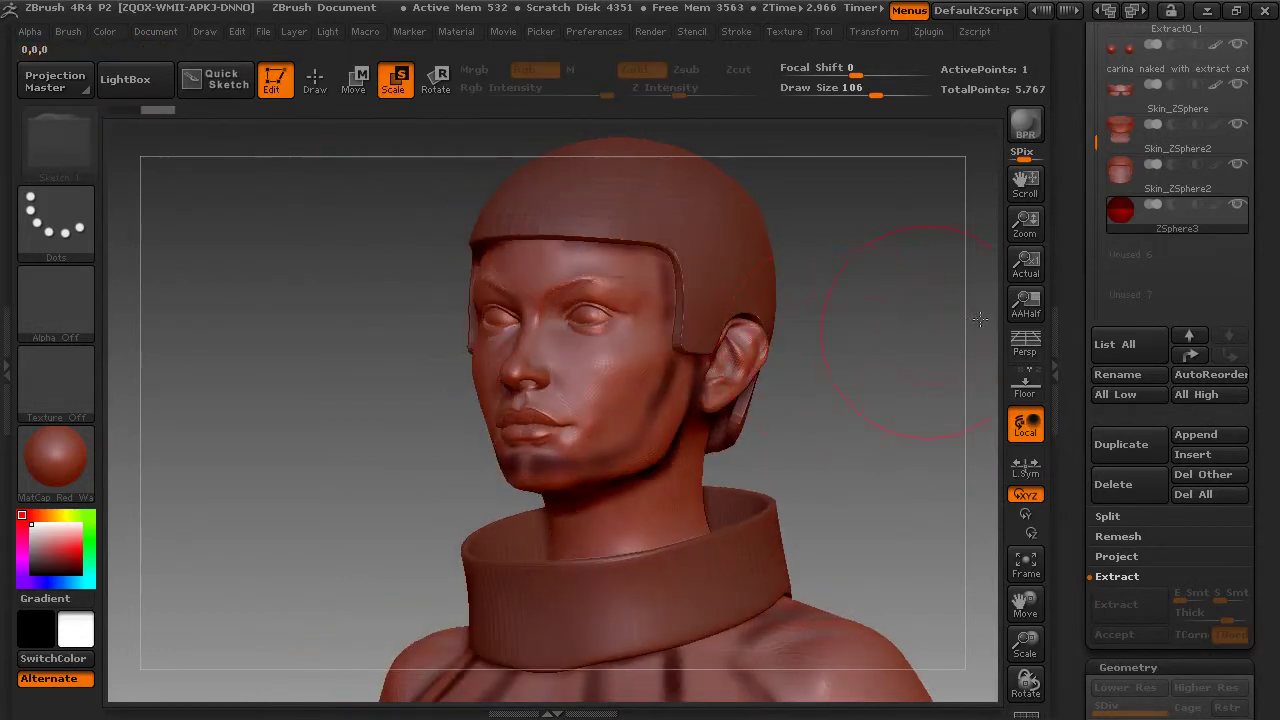
Step: Enable Edit Topology for the ZSphere, set Draw Size to 4 and switch to Draw mode
left_click_drag(1080, 325, 1098, 78)
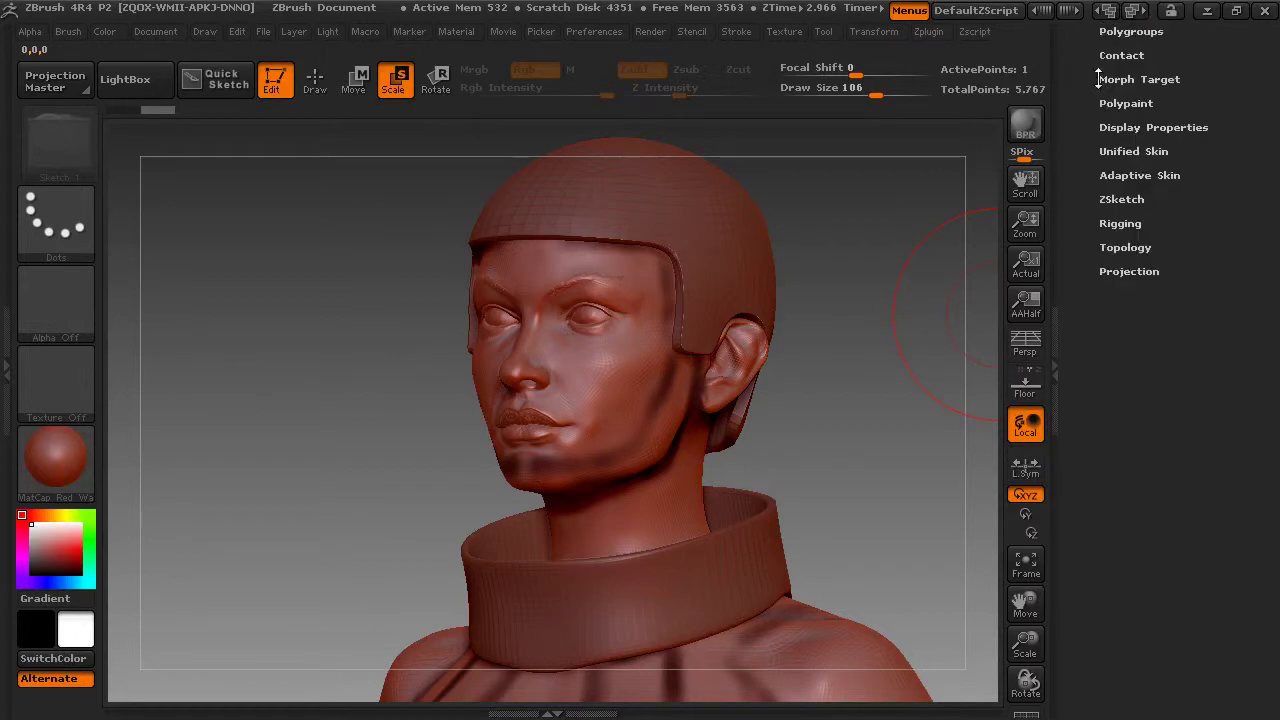
left_click(1130, 247)
left_click(1139, 266)
key("space")
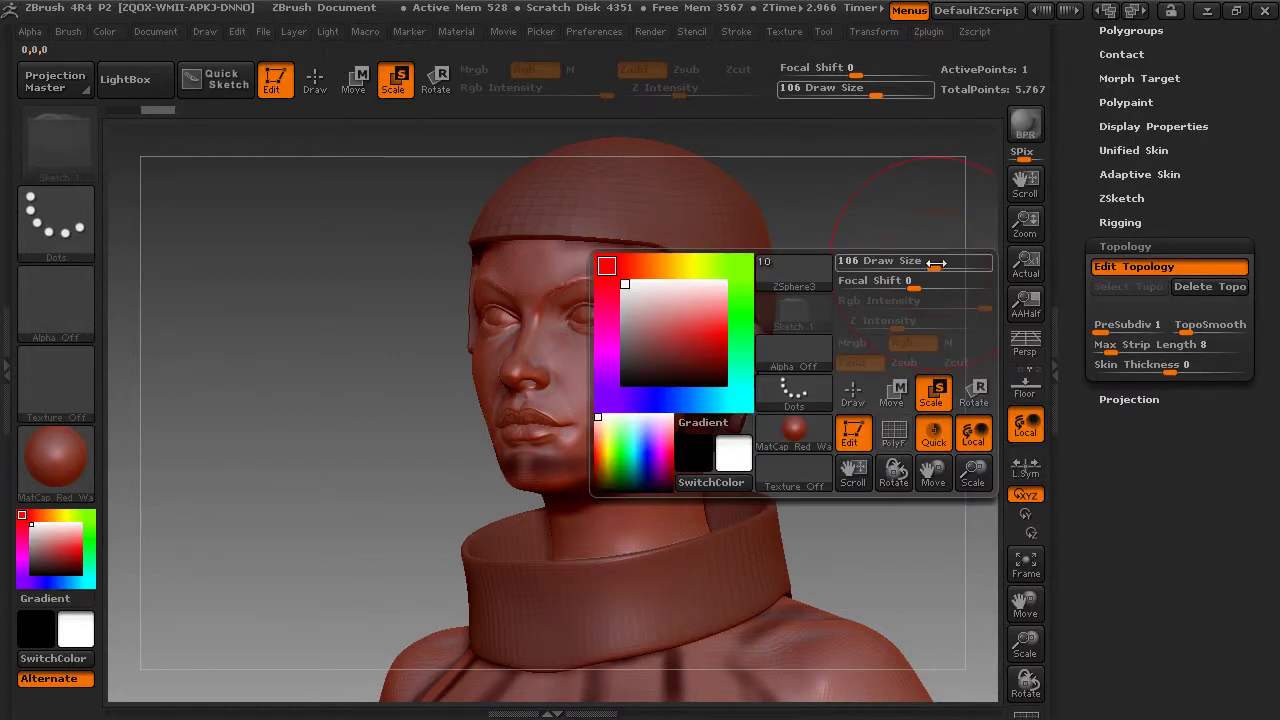
mouse_move(935, 262)
left_mouse_down()
mouse_move(866, 263)
mouse_move(908, 254)
left_mouse_up()
key("space")
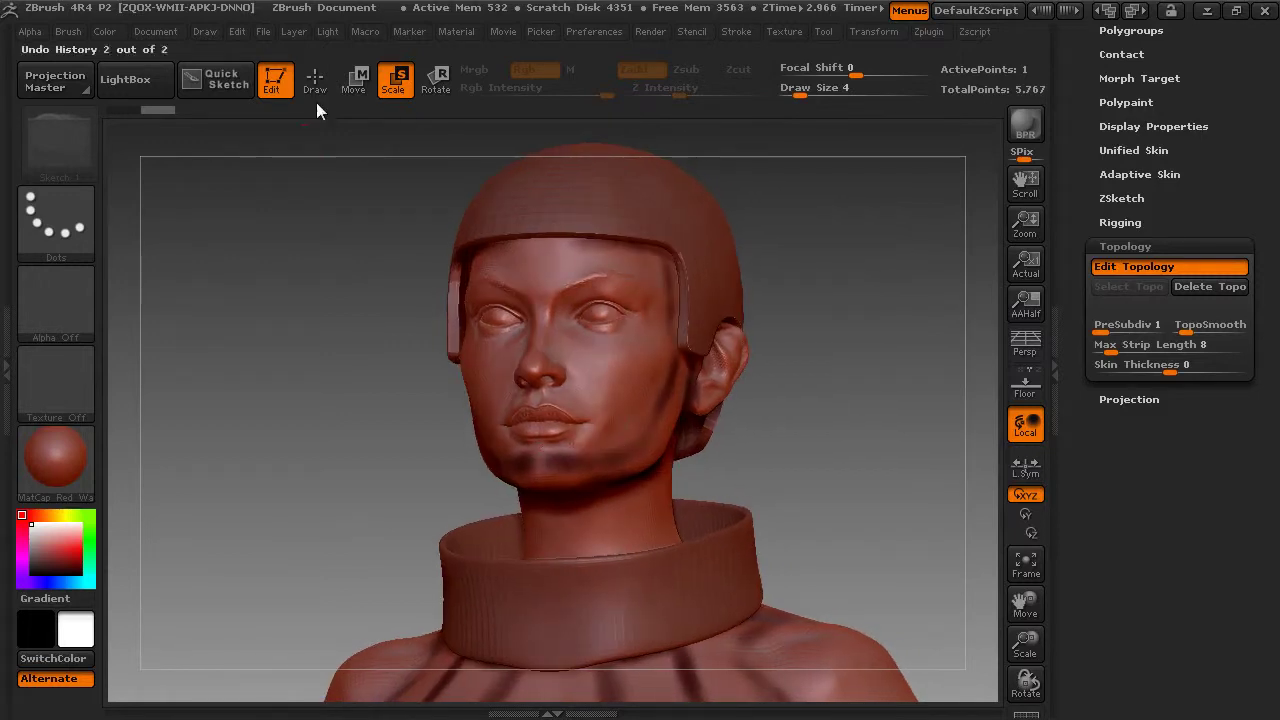
left_click(318, 87)
Step: Place mirrored topology points from the chin's centre along the upper jaw guide to the front of the ear
left_click(538, 452)
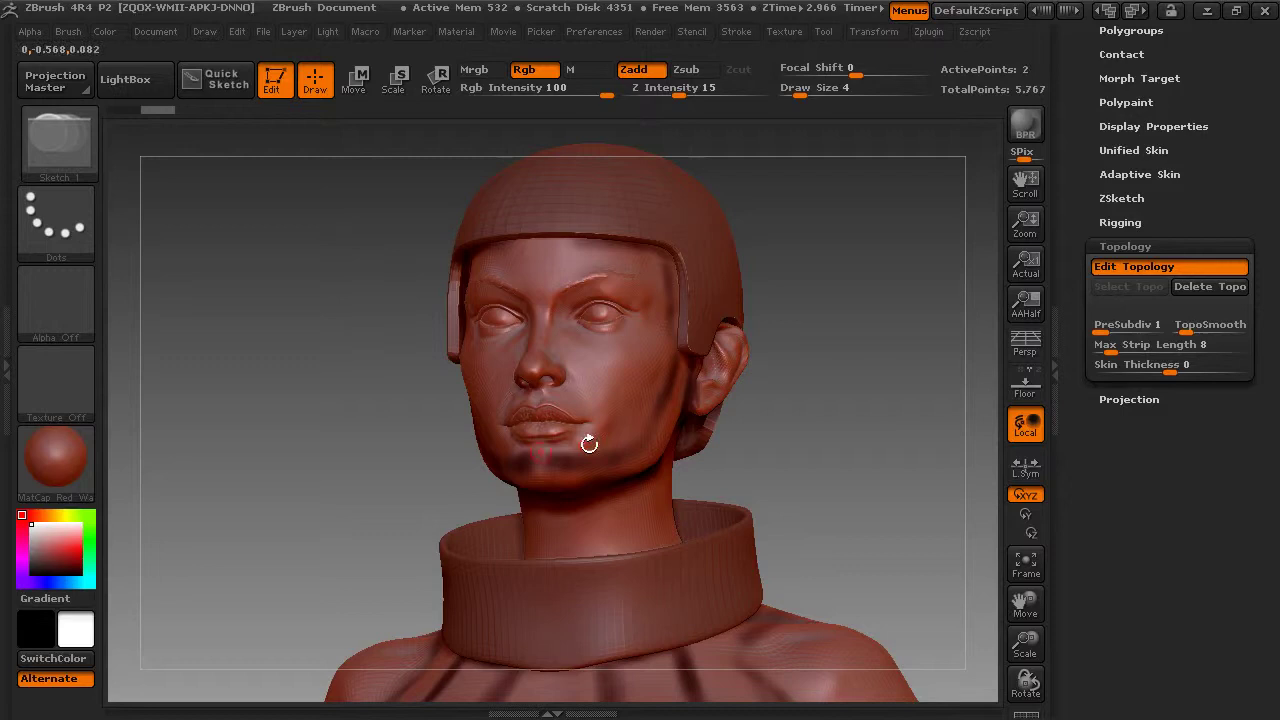
left_click(585, 451)
left_click(648, 422)
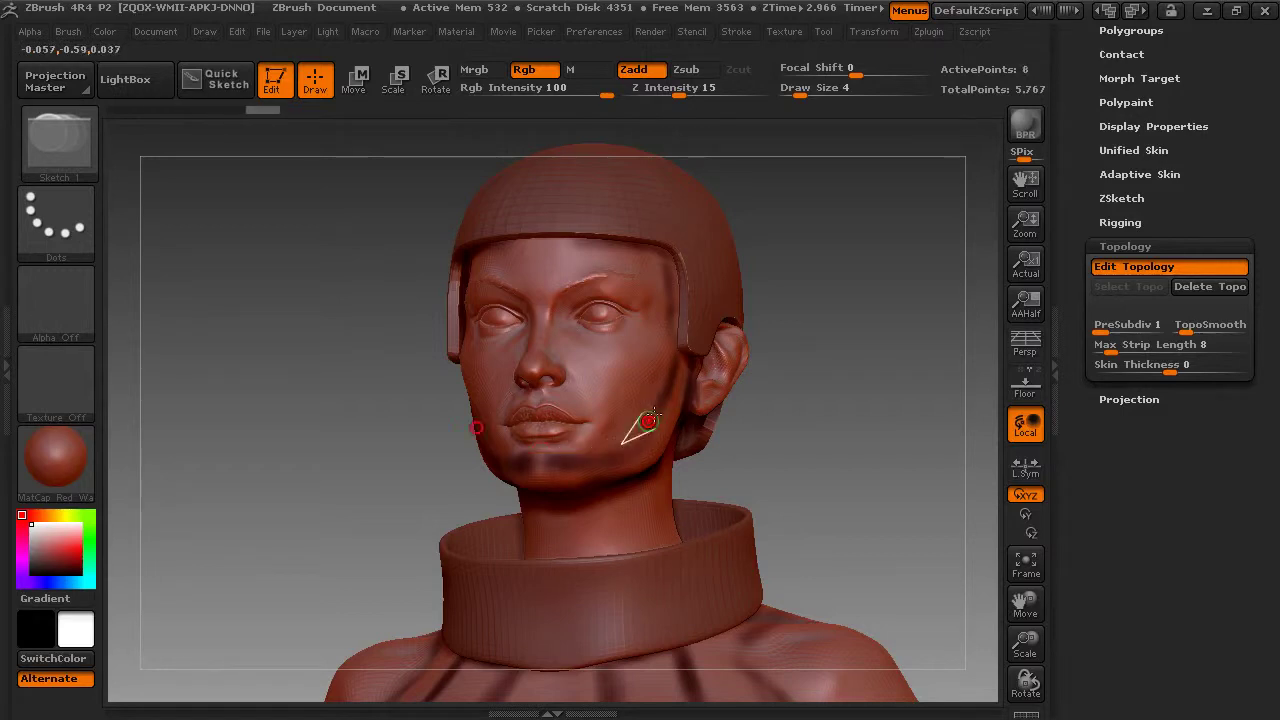
left_click(665, 393)
left_click(677, 358)
left_click_drag(900, 345, 752, 357)
Step: Build the topology quads in front of the ear just below the helmet's side piece
left_click(684, 364)
left_click(707, 367)
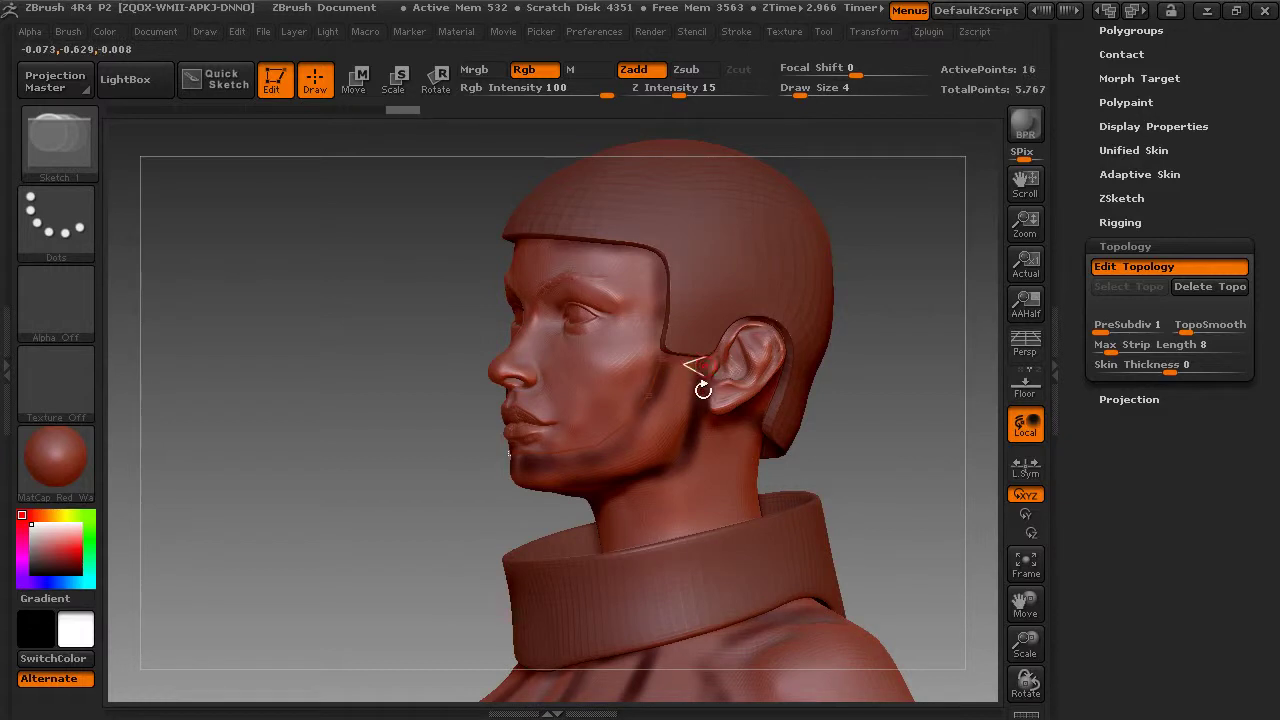
left_click(699, 401)
left_click(677, 399)
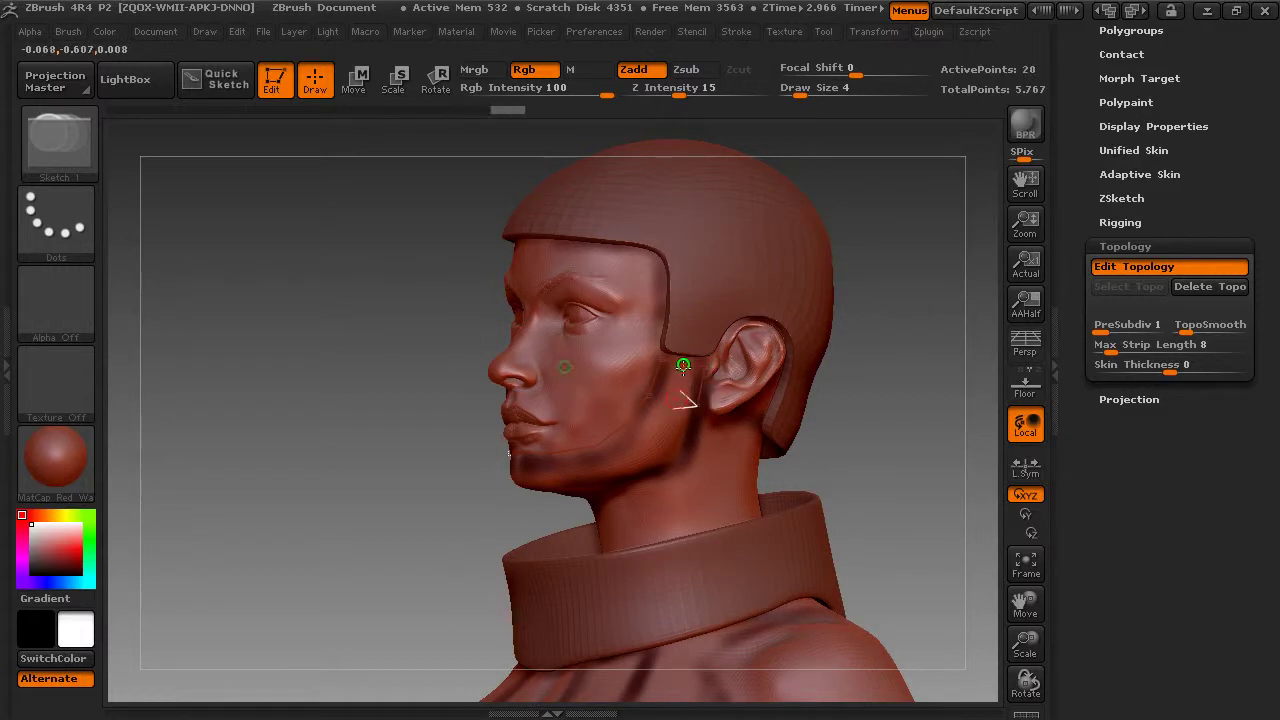
left_click(682, 364)
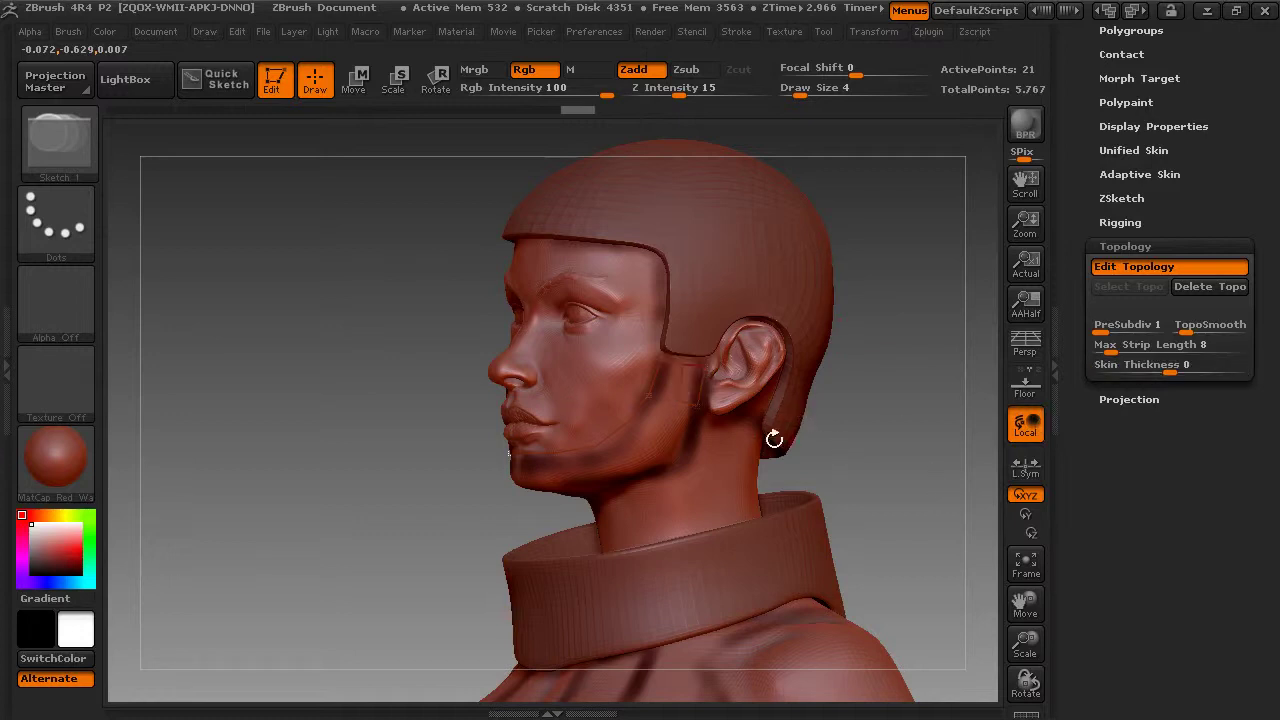
left_click(679, 401)
left_click(648, 396)
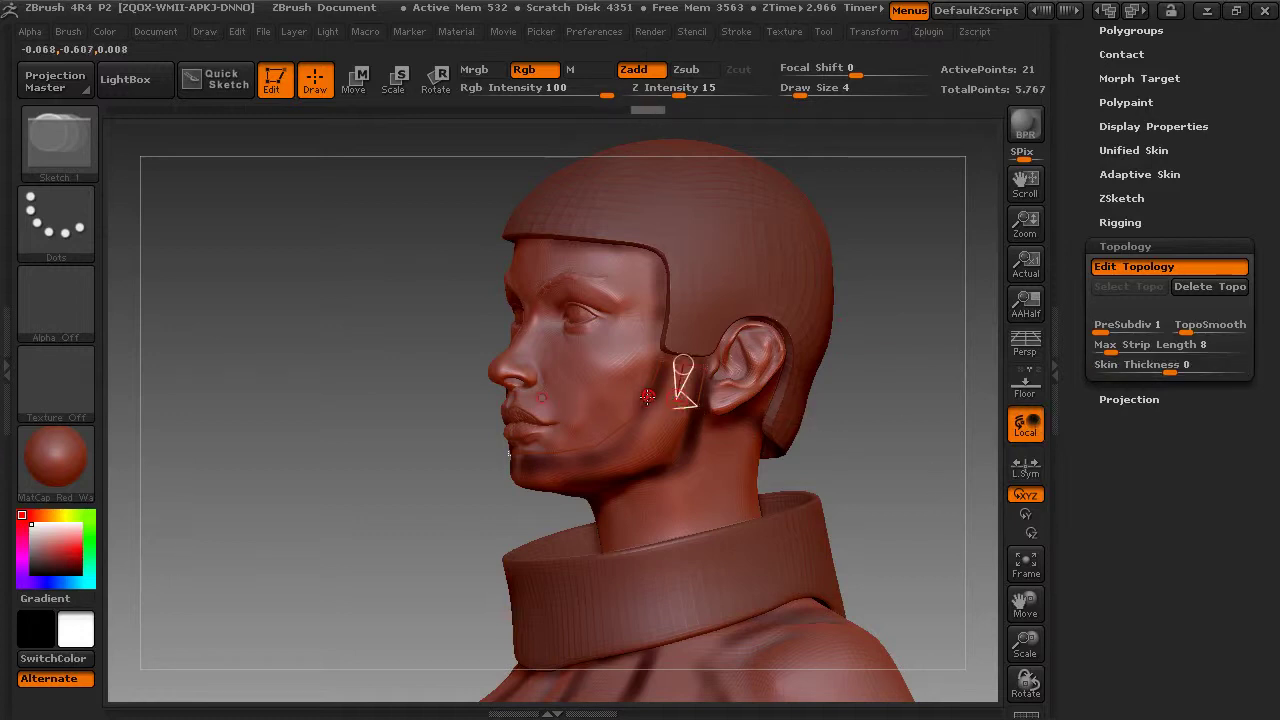
Step: Add a cross edge at the jaw corner and connect its lower end up to the ear patch
left_click(628, 422)
left_click(599, 445)
left_click(646, 439)
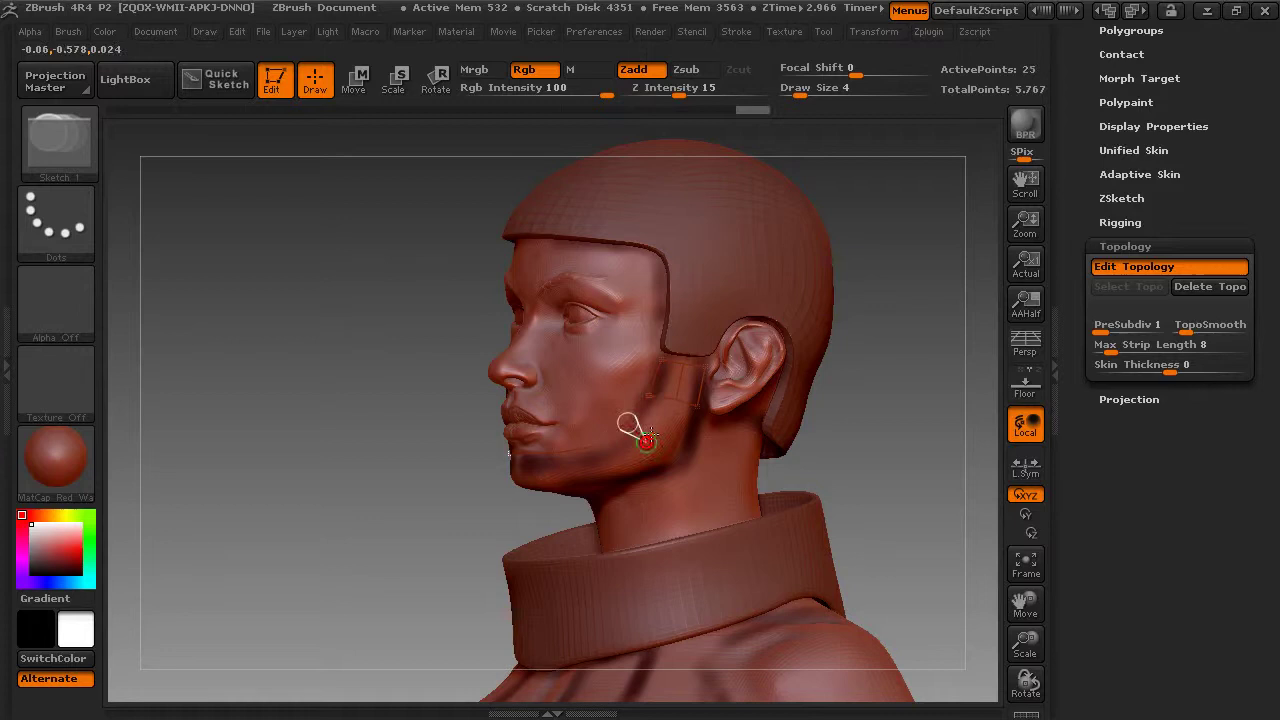
left_click(678, 401)
left_click(860, 434)
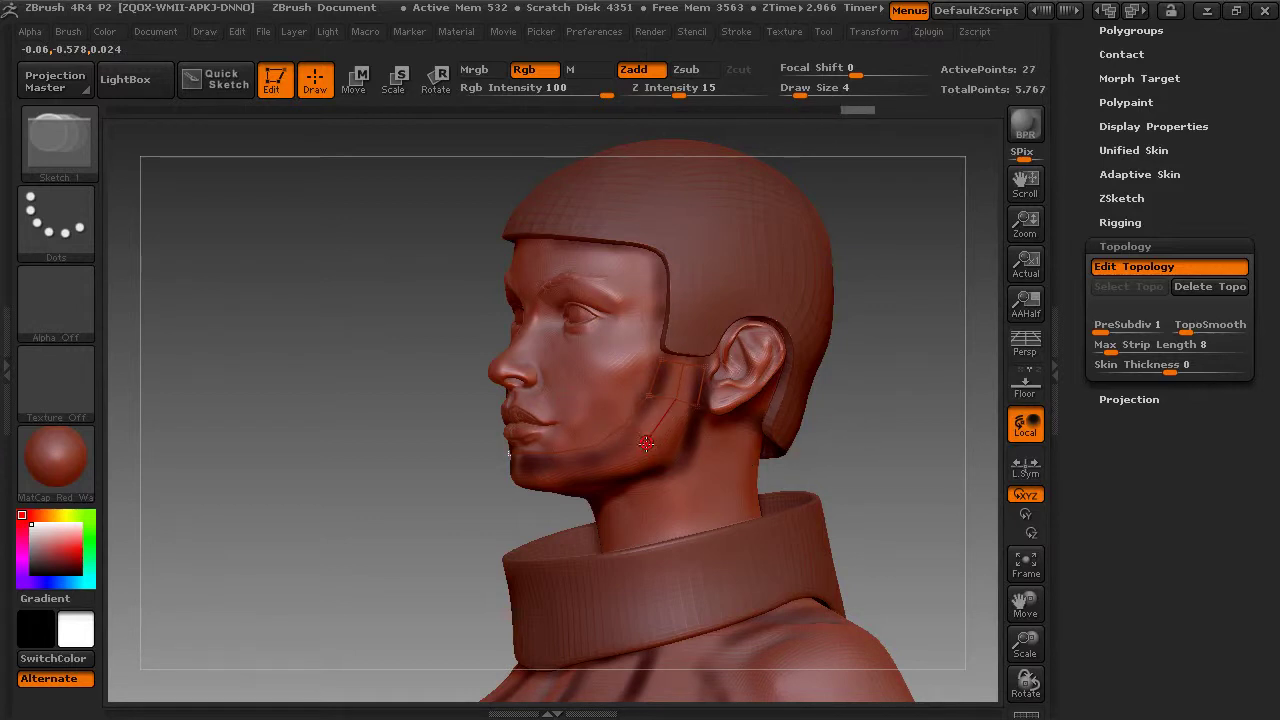
Step: Add a cross edge on the mid jaw and extend a second row of topology points forward, closing it at the chin's centre
left_click(606, 460)
left_click(598, 446)
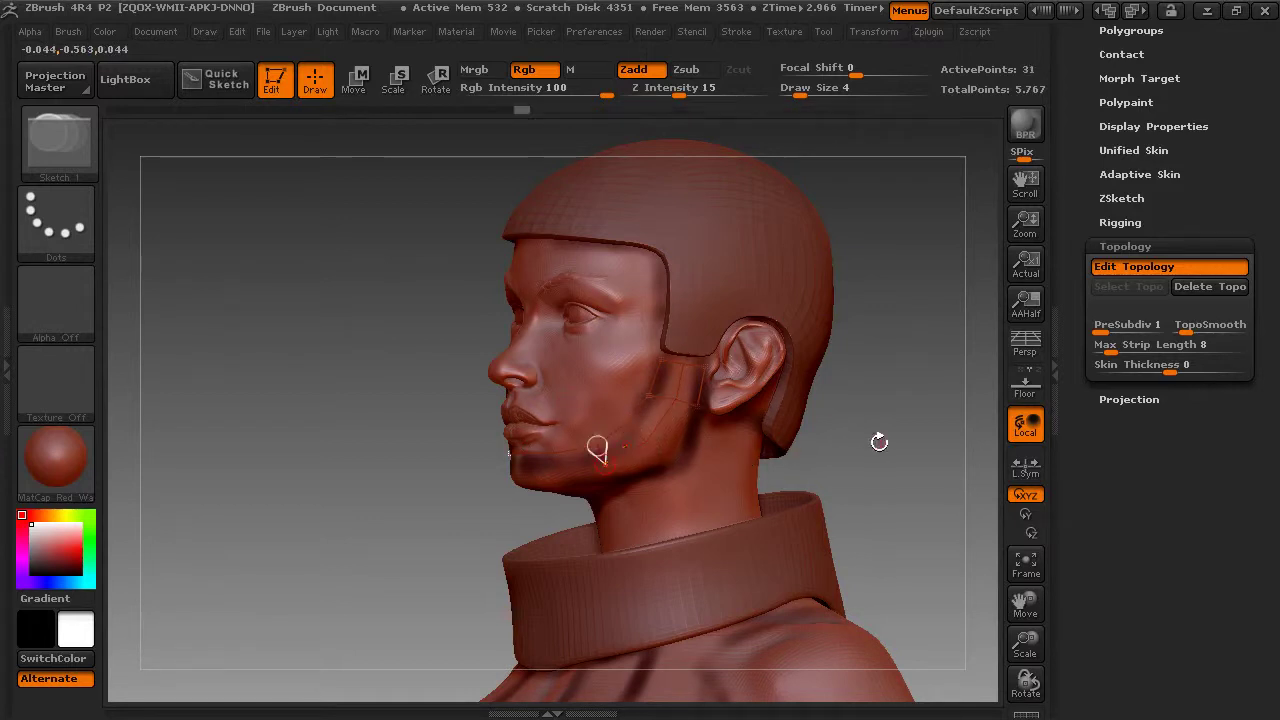
left_click_drag(877, 440, 892, 428)
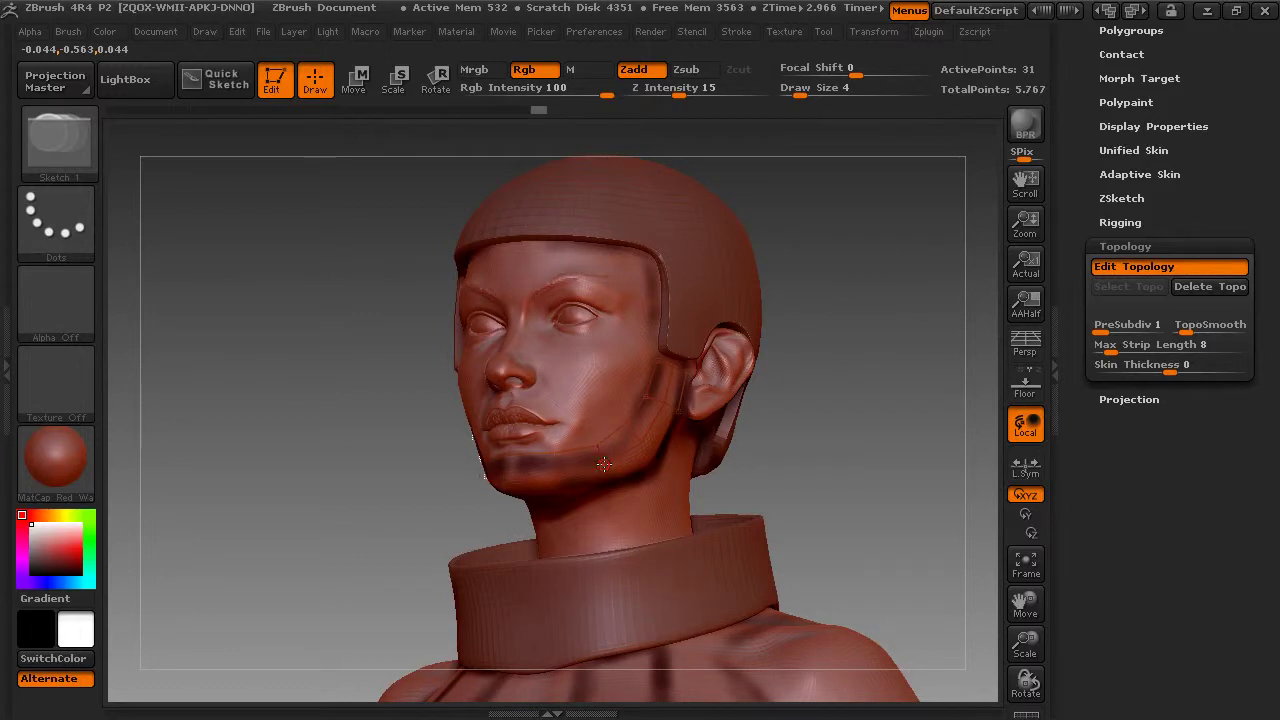
left_click(604, 463)
left_click(486, 460)
left_click(556, 453)
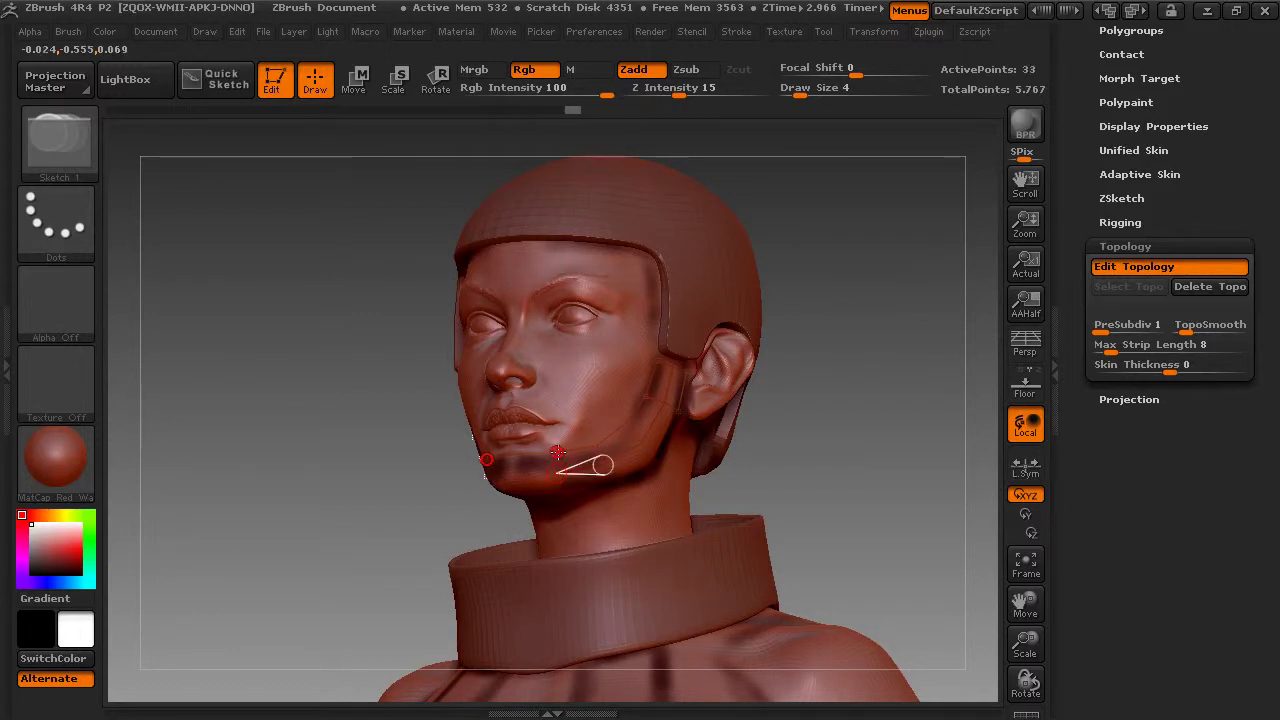
left_click(557, 453)
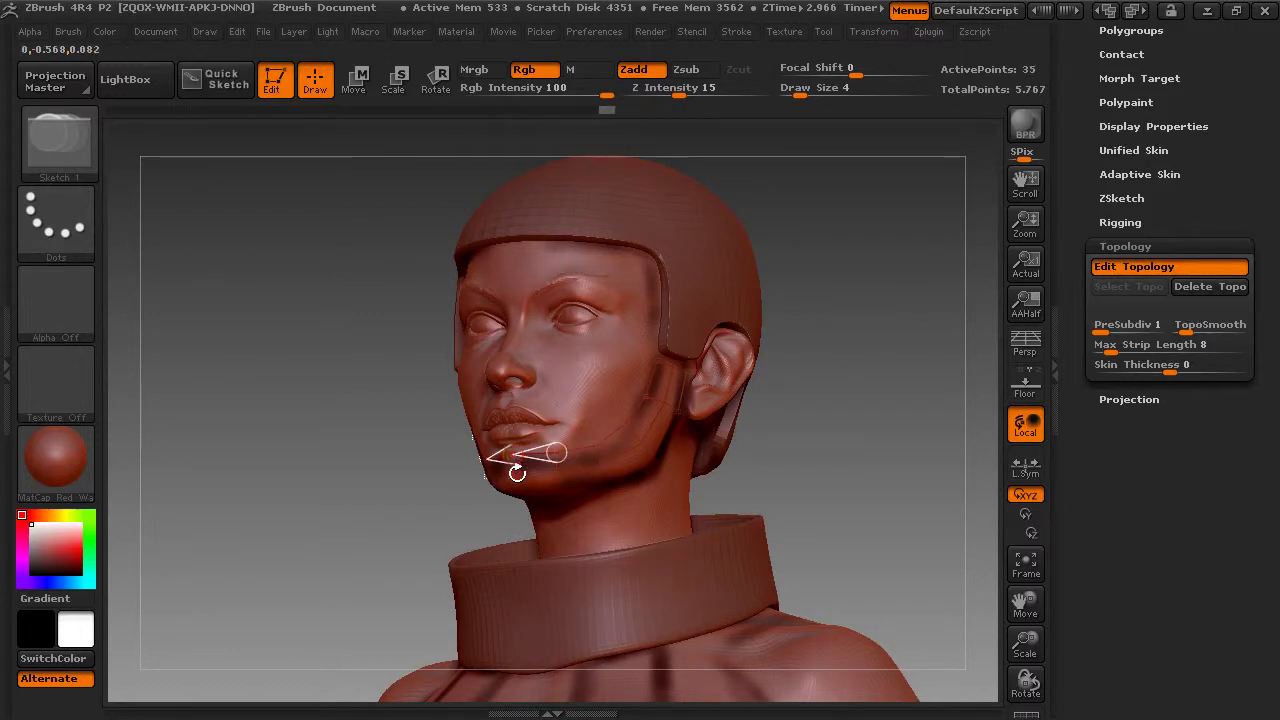
left_click(512, 477)
left_click(557, 473)
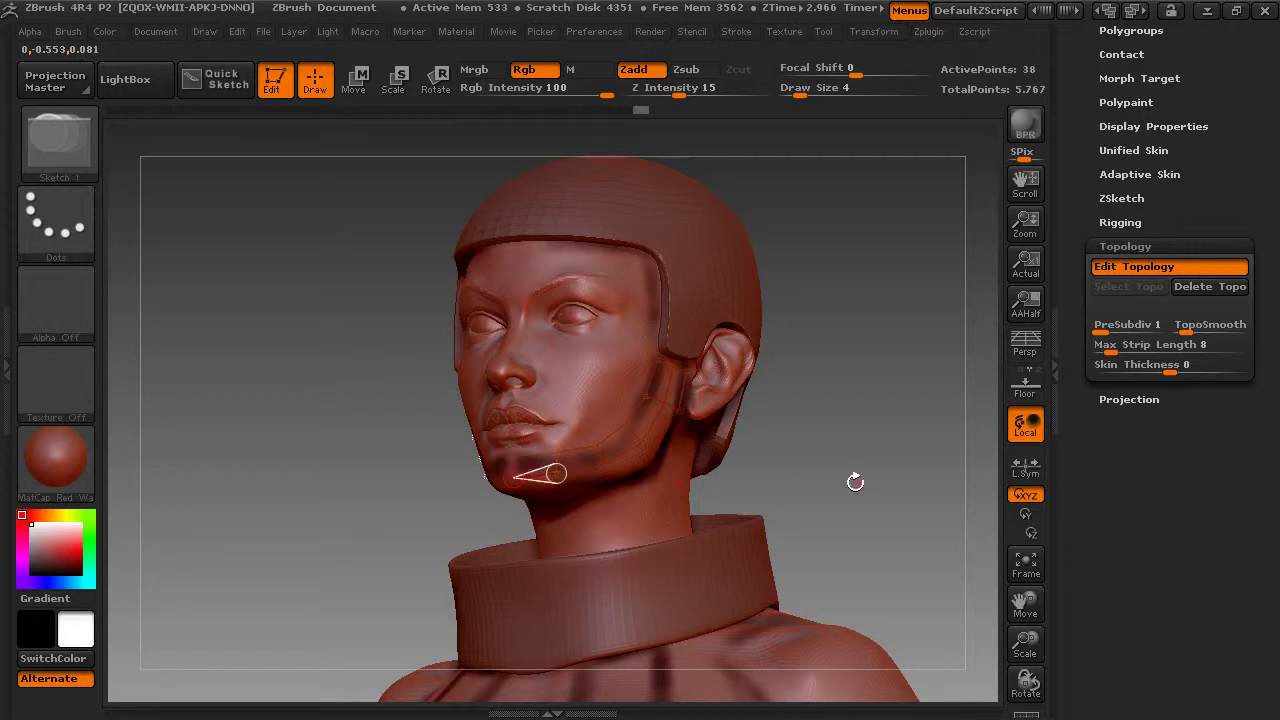
Step: Extend the guard's rear edge from the ear patch down the back of the jaw and around the jaw angle
mouse_move(854, 481)
left_mouse_down()
mouse_move(848, 466)
mouse_move(874, 477)
left_mouse_up()
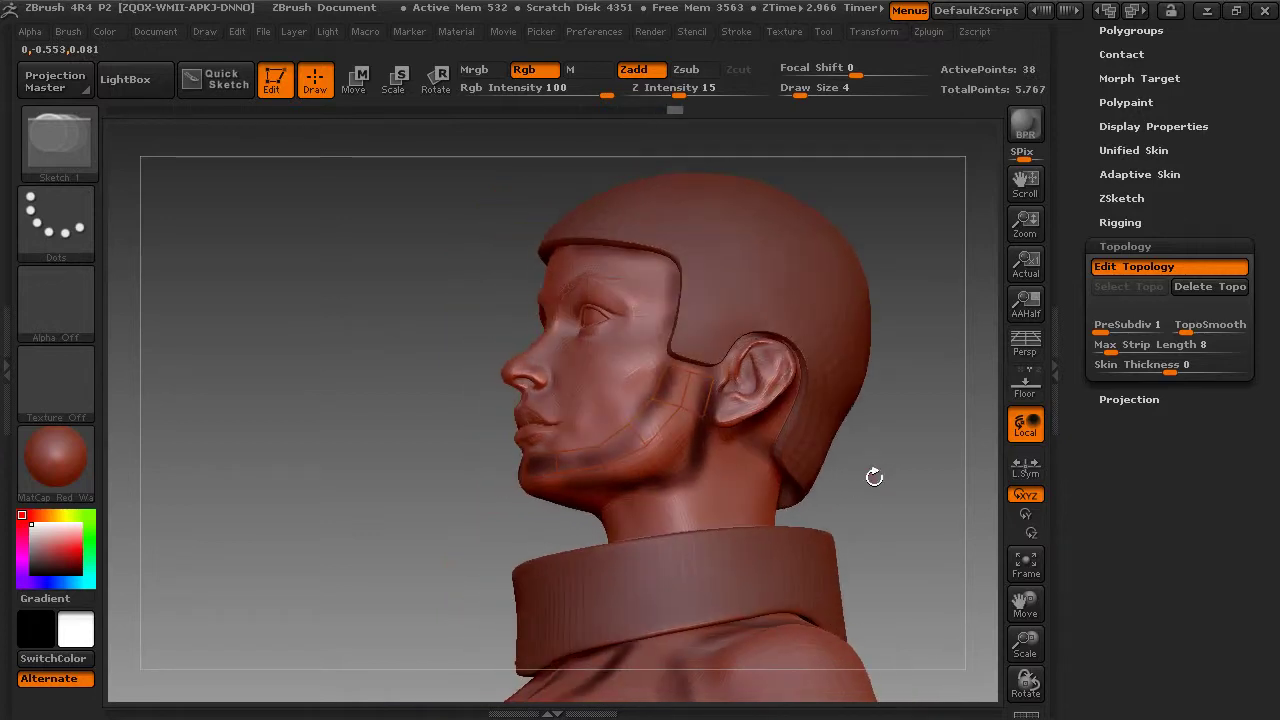
left_click(703, 418)
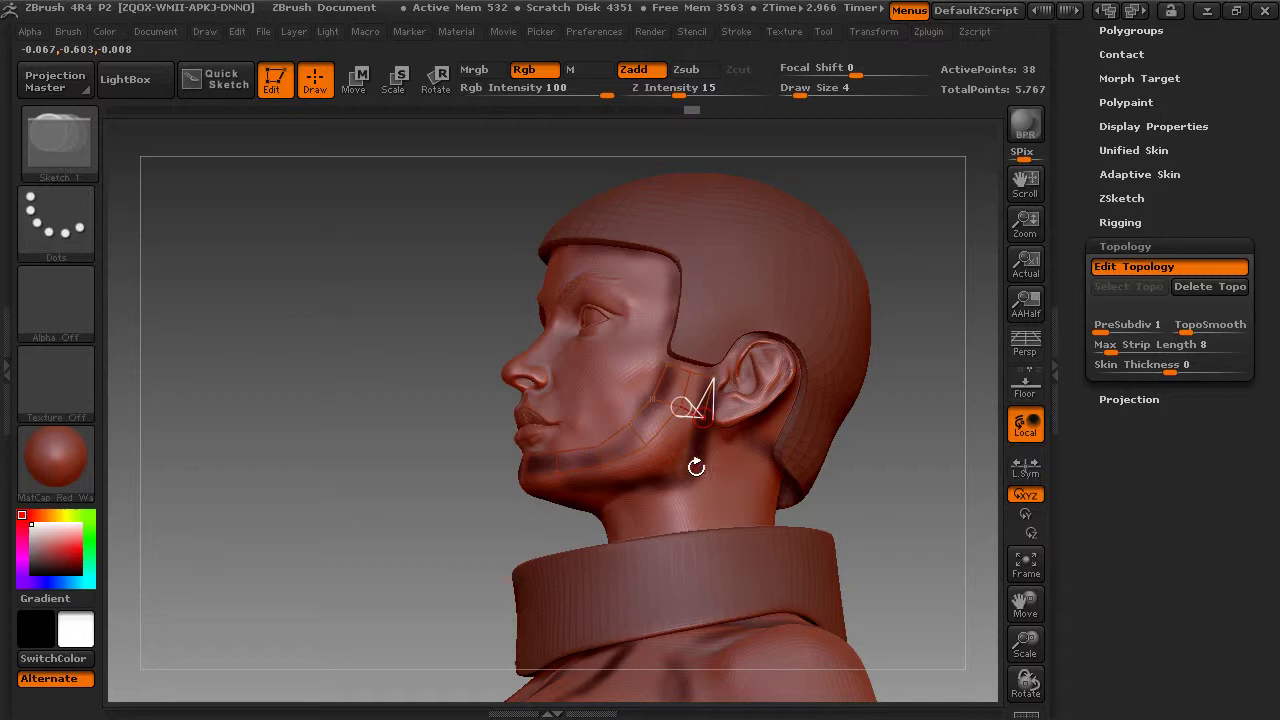
left_click(706, 453)
left_click(703, 481)
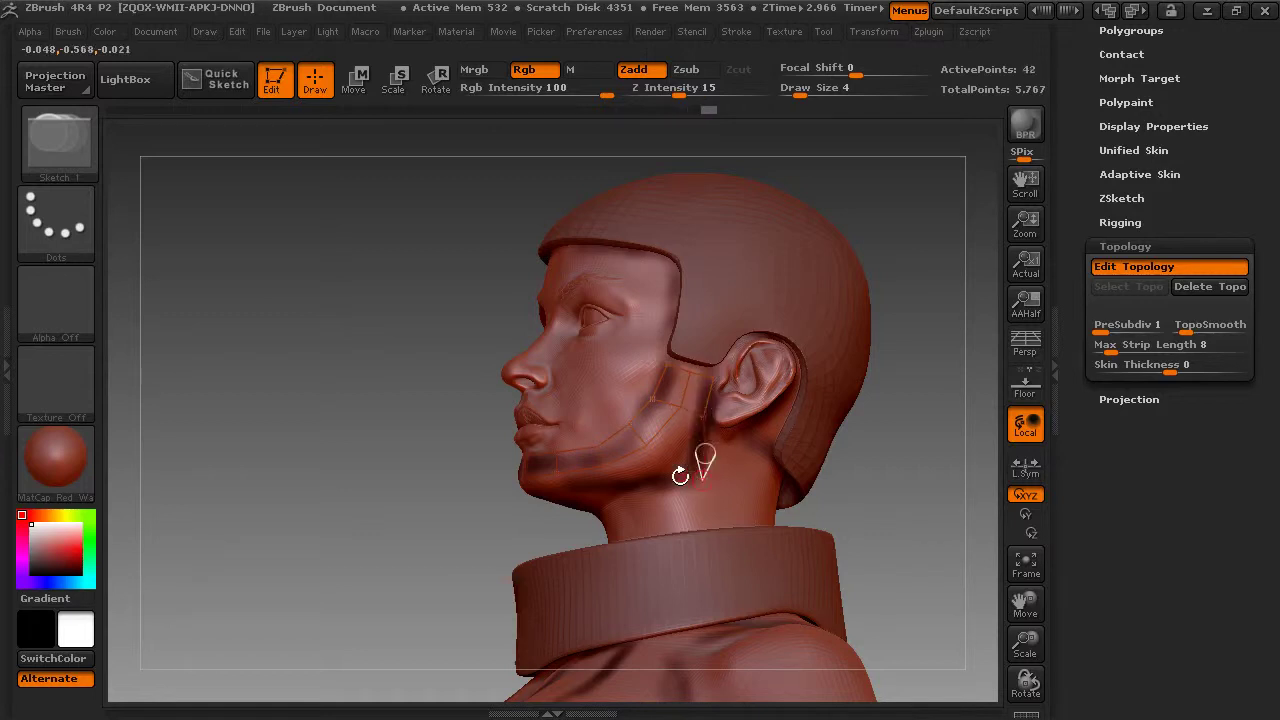
left_click(680, 458)
left_click(695, 455)
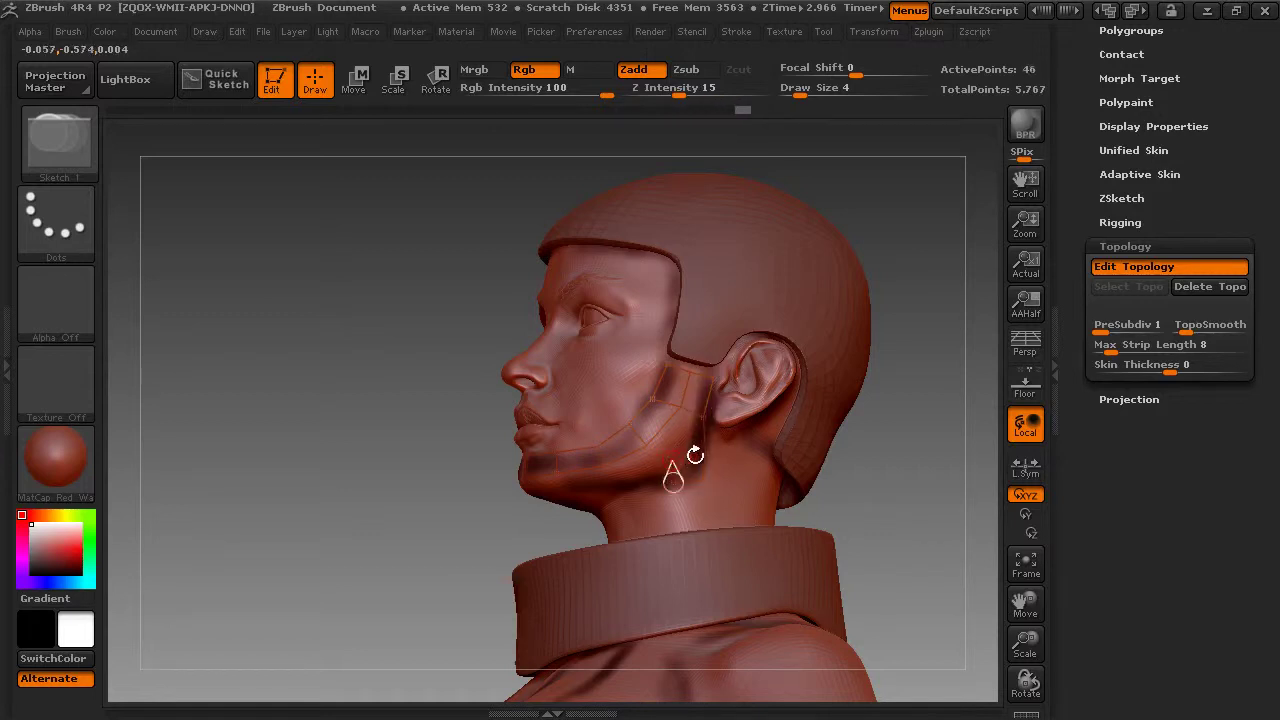
left_click(694, 451)
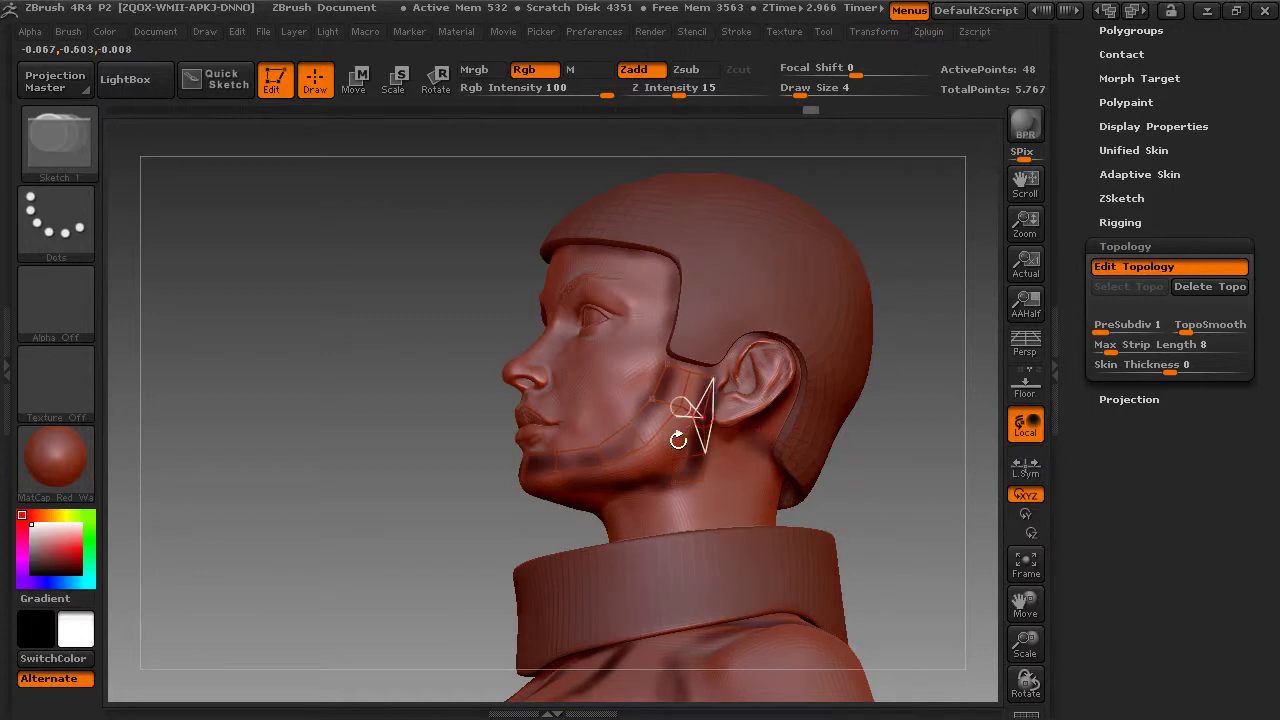
Step: Add inner cross edges at the jaw corner, linking the front and rear edges into quads
left_click(702, 416)
left_click(683, 457)
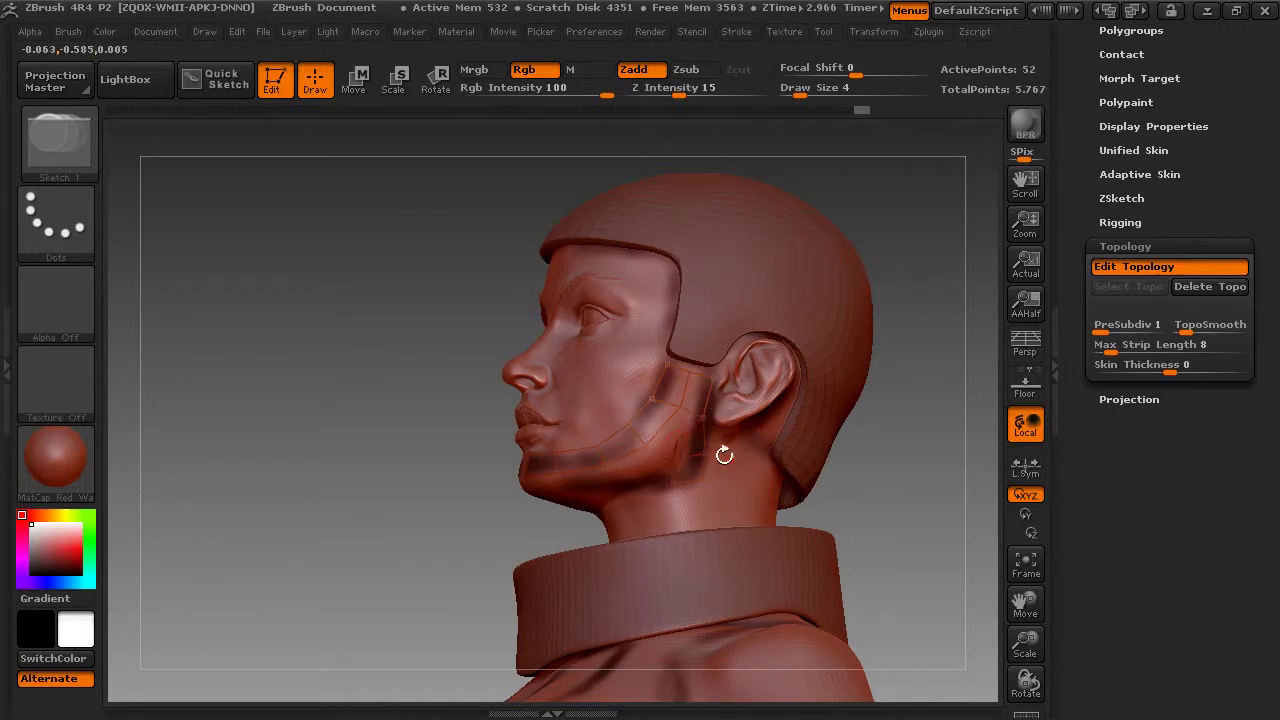
left_click(647, 447)
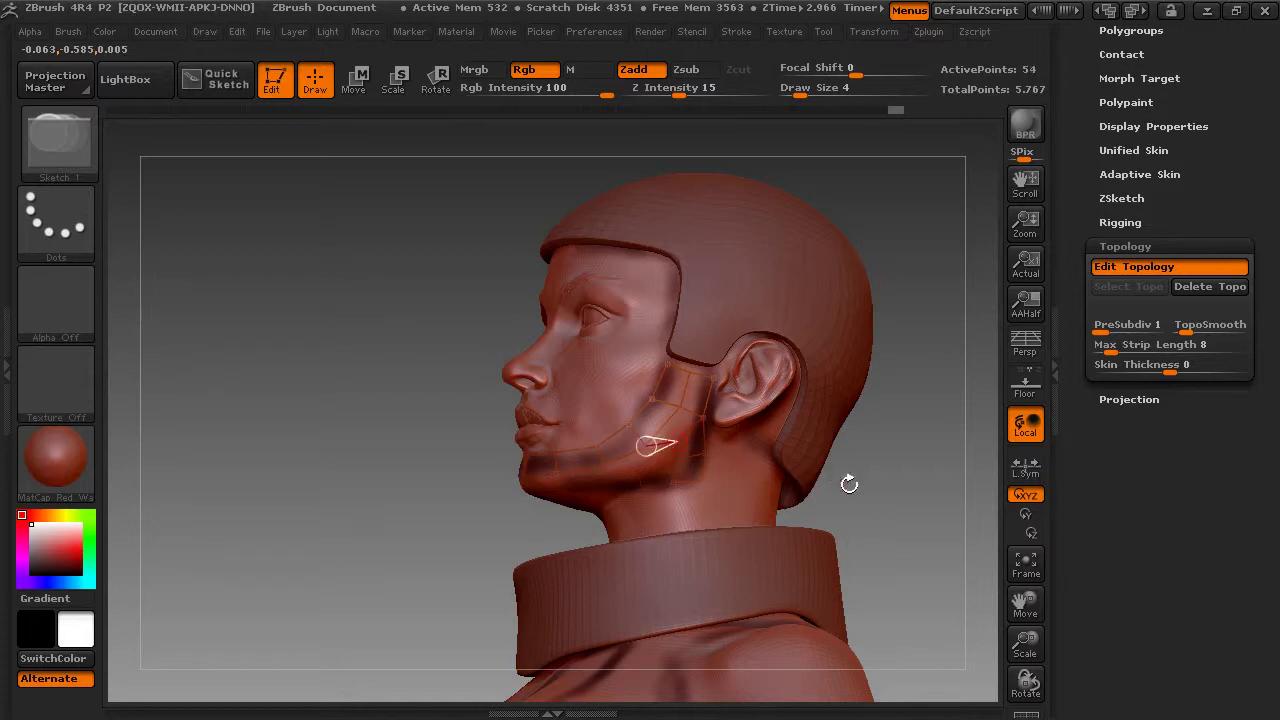
left_click(872, 493)
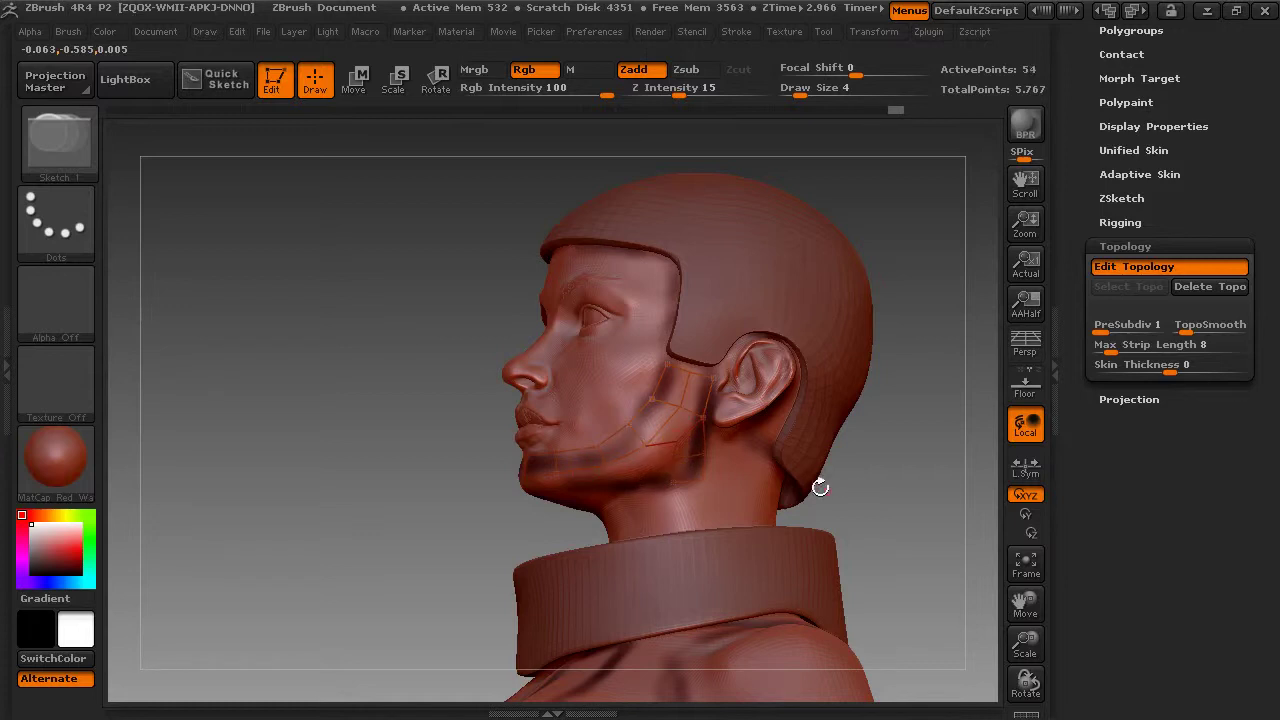
left_click(647, 461)
left_click(651, 447)
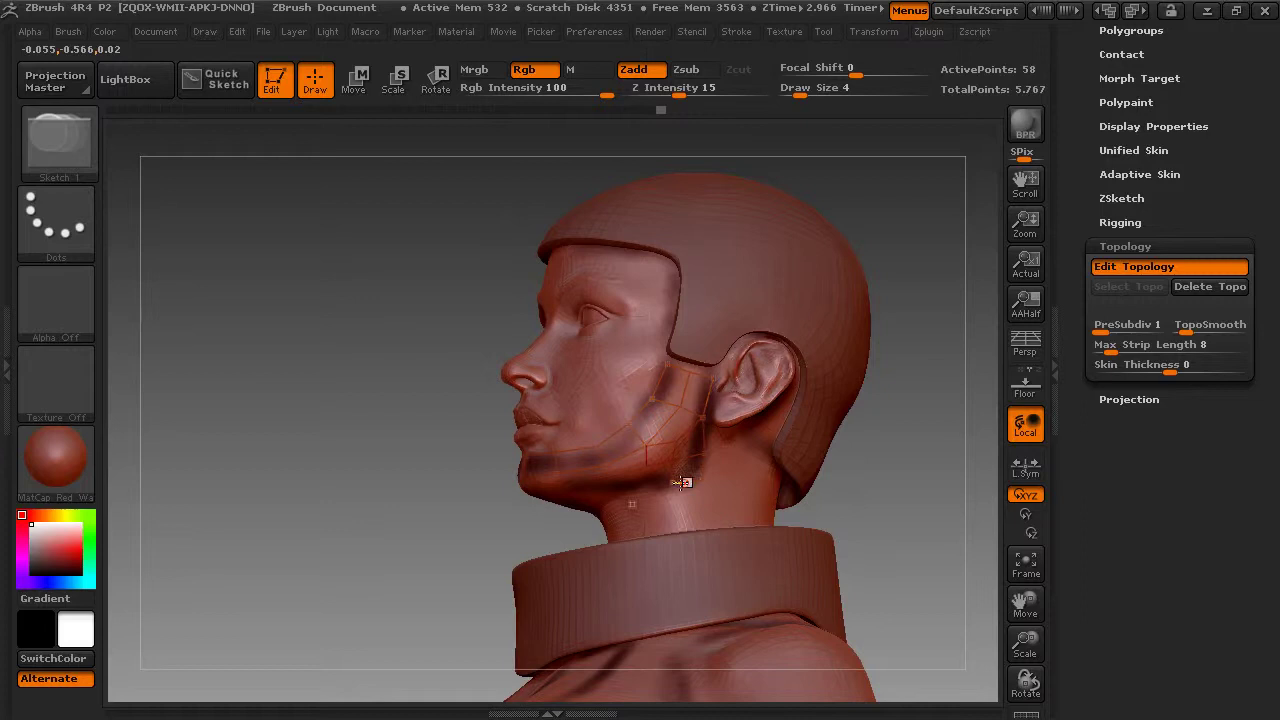
left_click(648, 466)
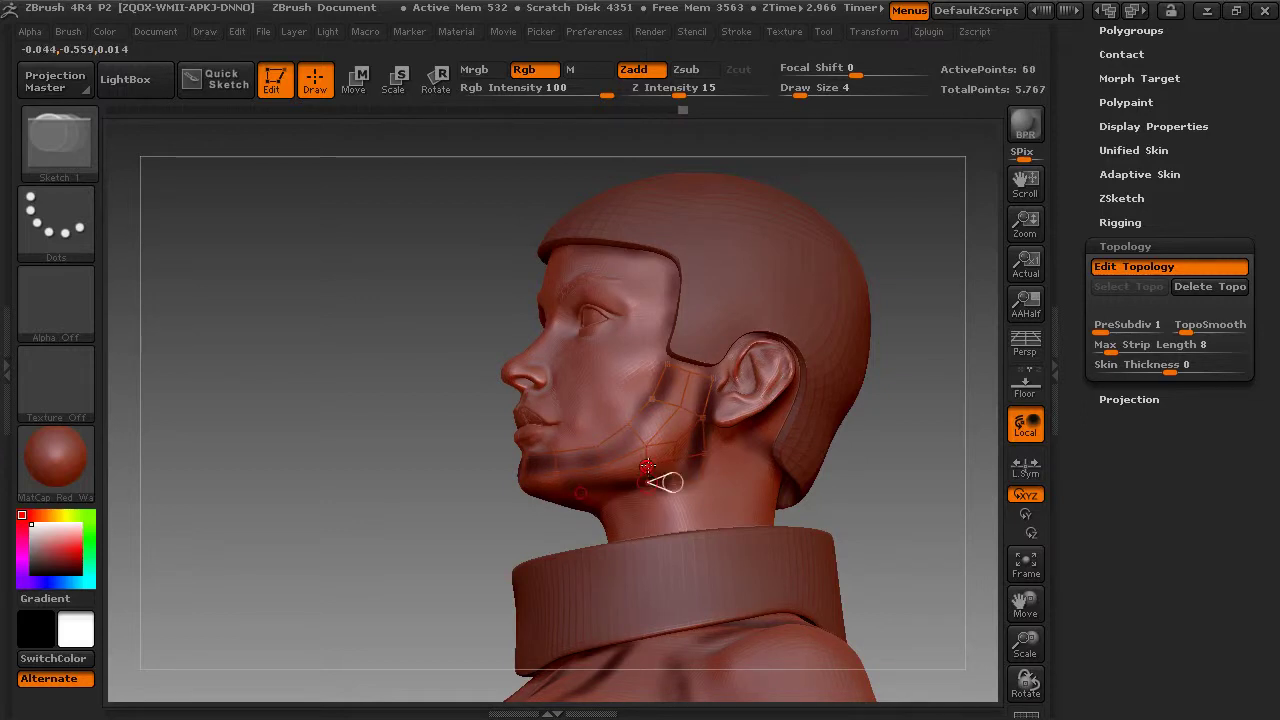
Step: Extend the lower jaw edge forward beneath the mid jaw to form the next quads of the guard
left_click_drag(840, 489, 864, 466)
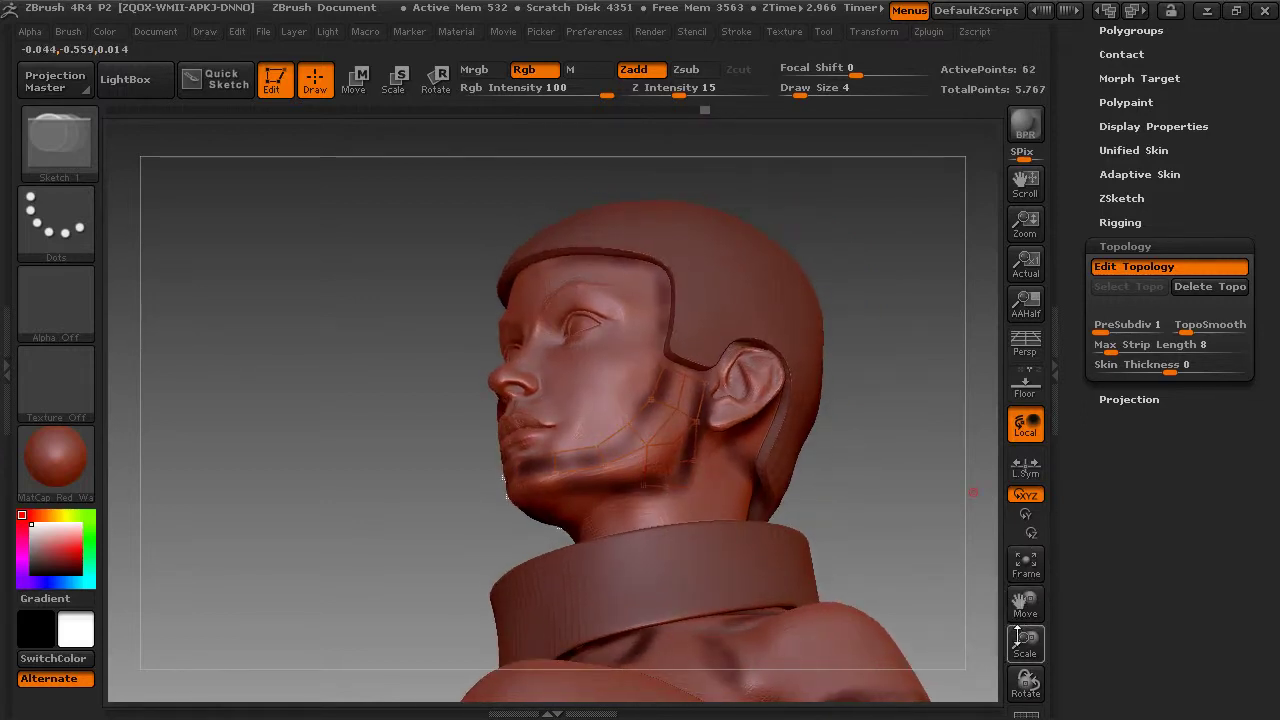
left_click_drag(1018, 637, 948, 524)
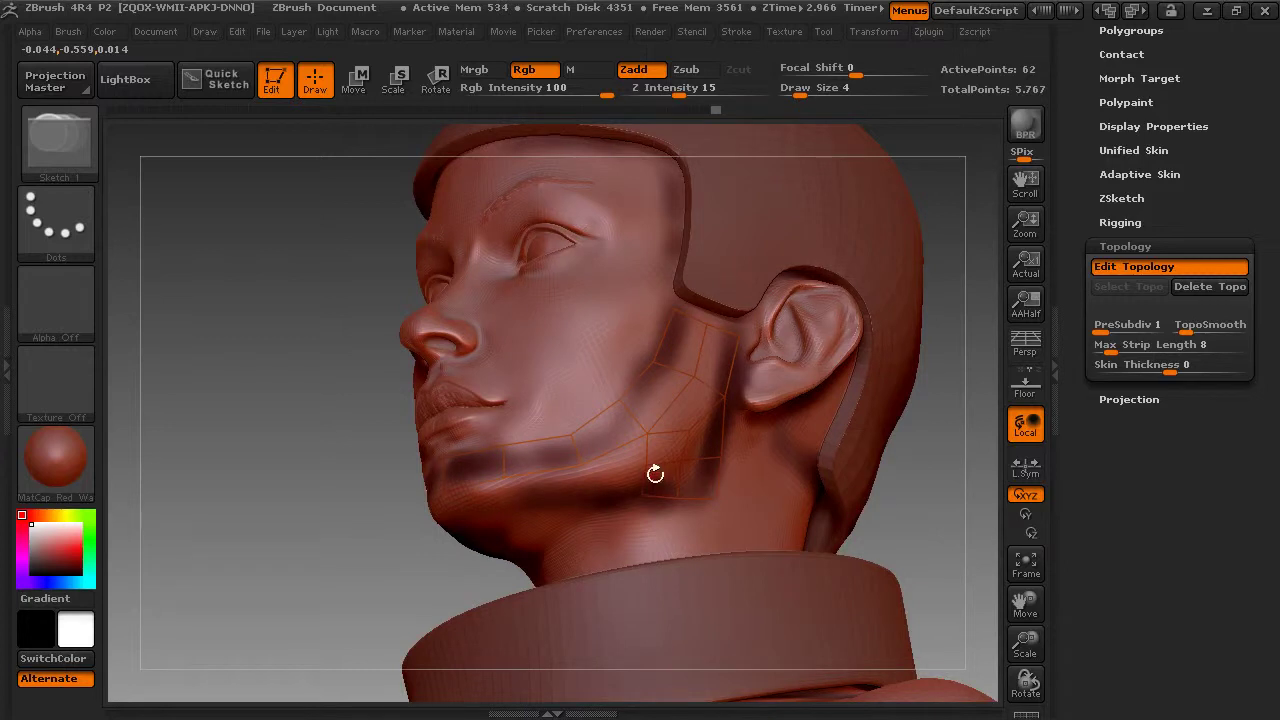
left_click(580, 463)
left_click(640, 497)
left_click(586, 499)
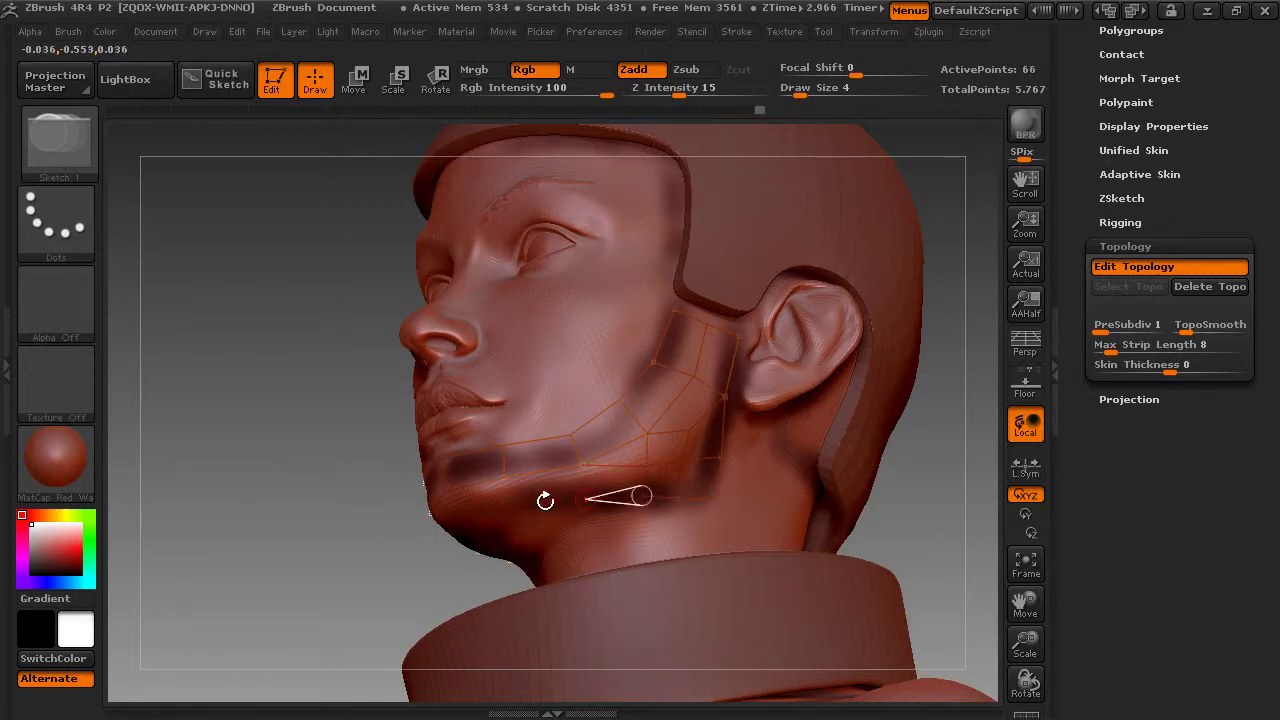
Step: Continue the lower row of quads under the jaw and close it at the centre line beneath the chin
left_click(517, 507)
left_click(503, 479)
left_click(503, 479)
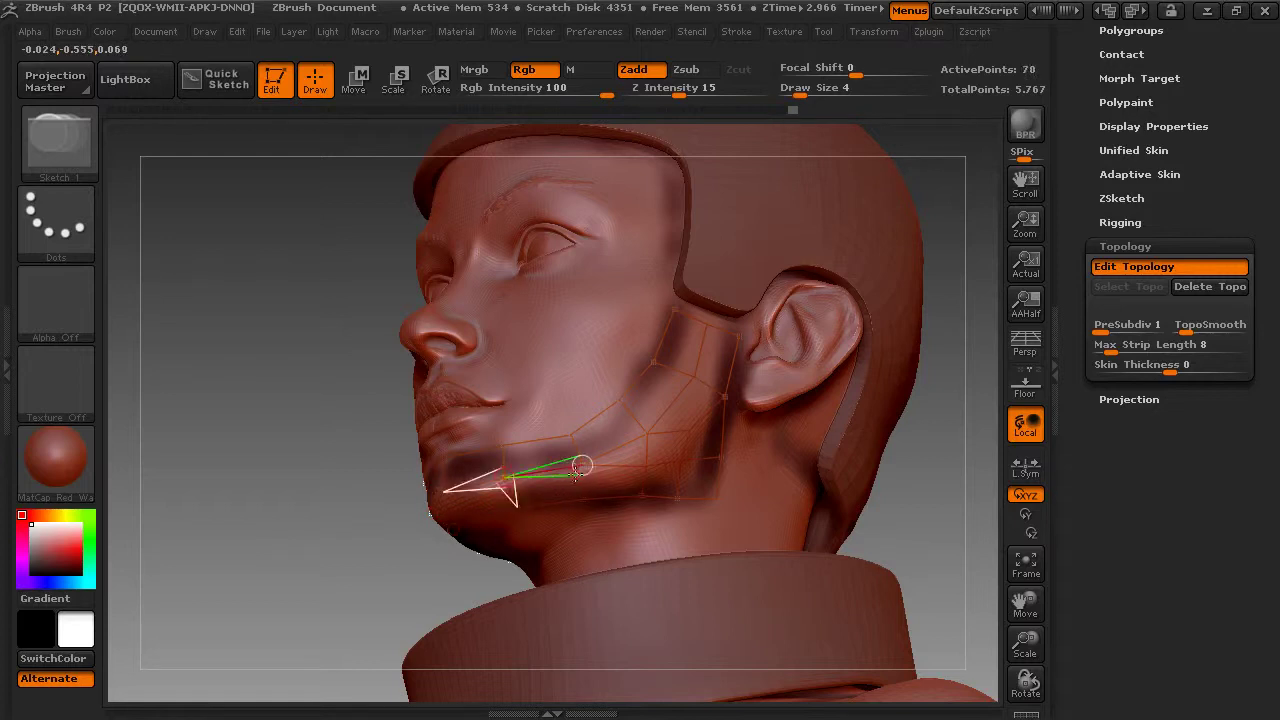
left_click(583, 464)
left_click(583, 464)
left_click(585, 498)
left_click_drag(355, 489, 812, 407)
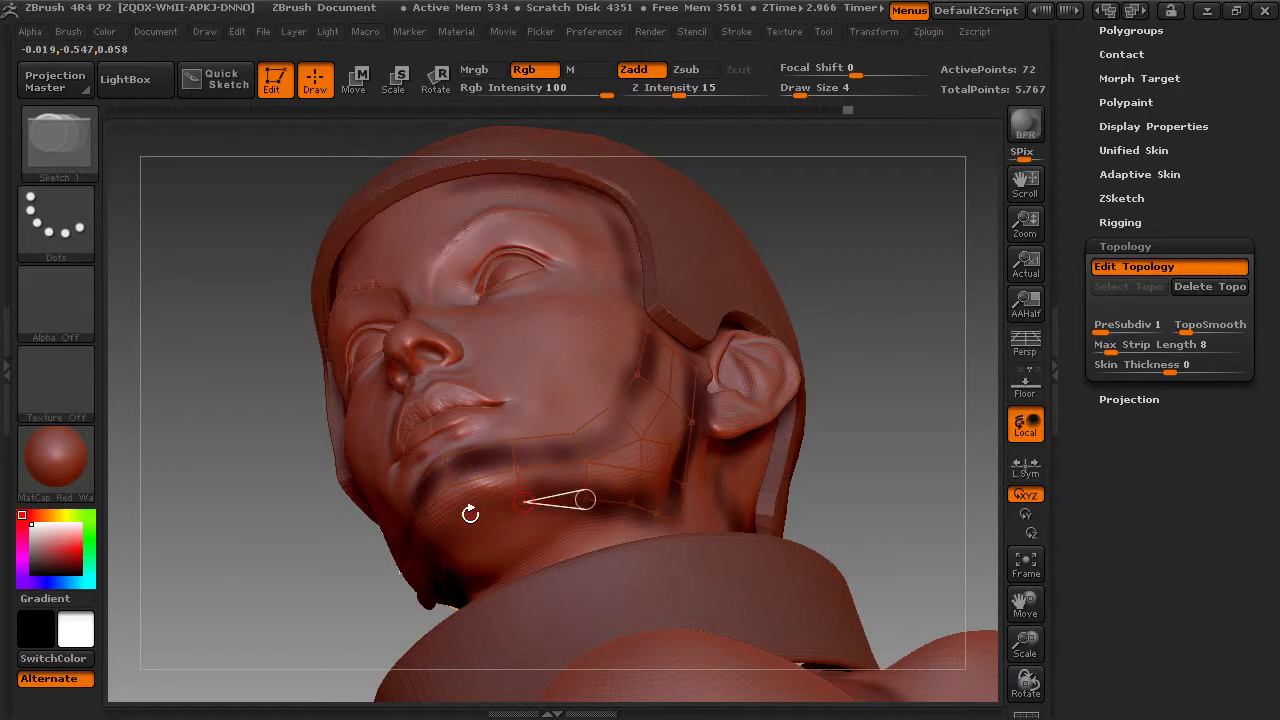
left_click(470, 513)
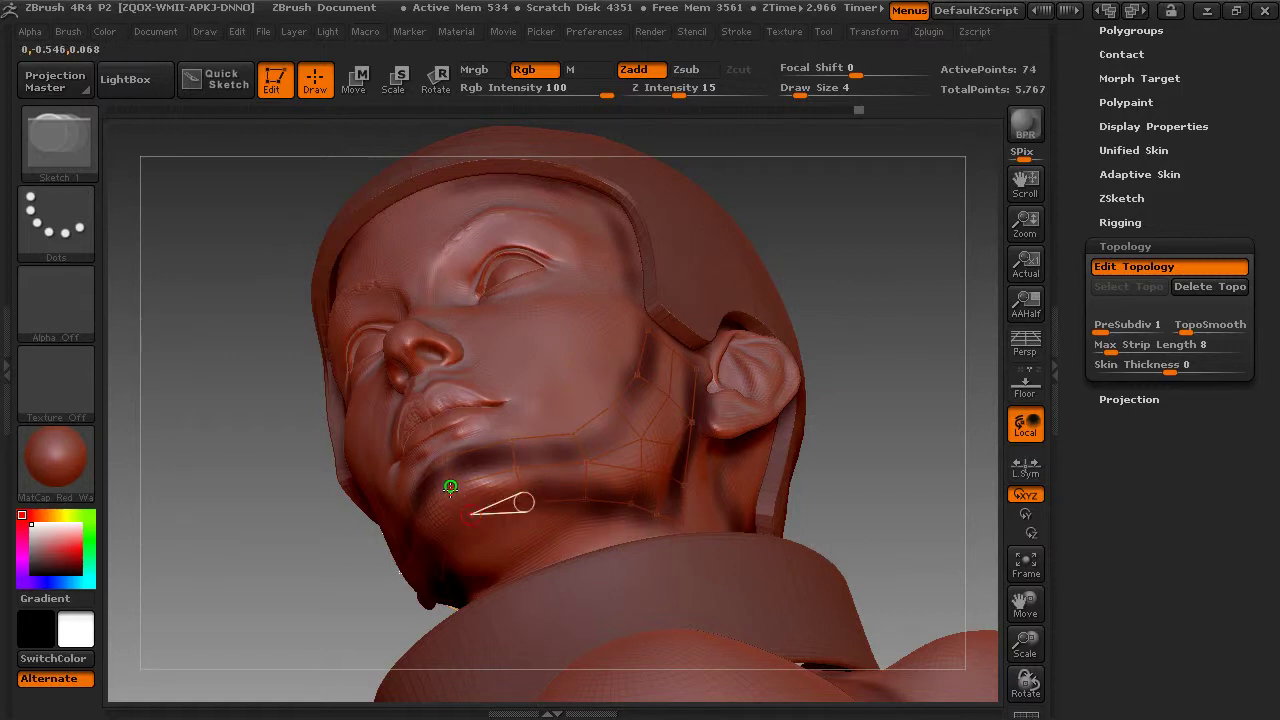
left_click_drag(937, 460, 1000, 530)
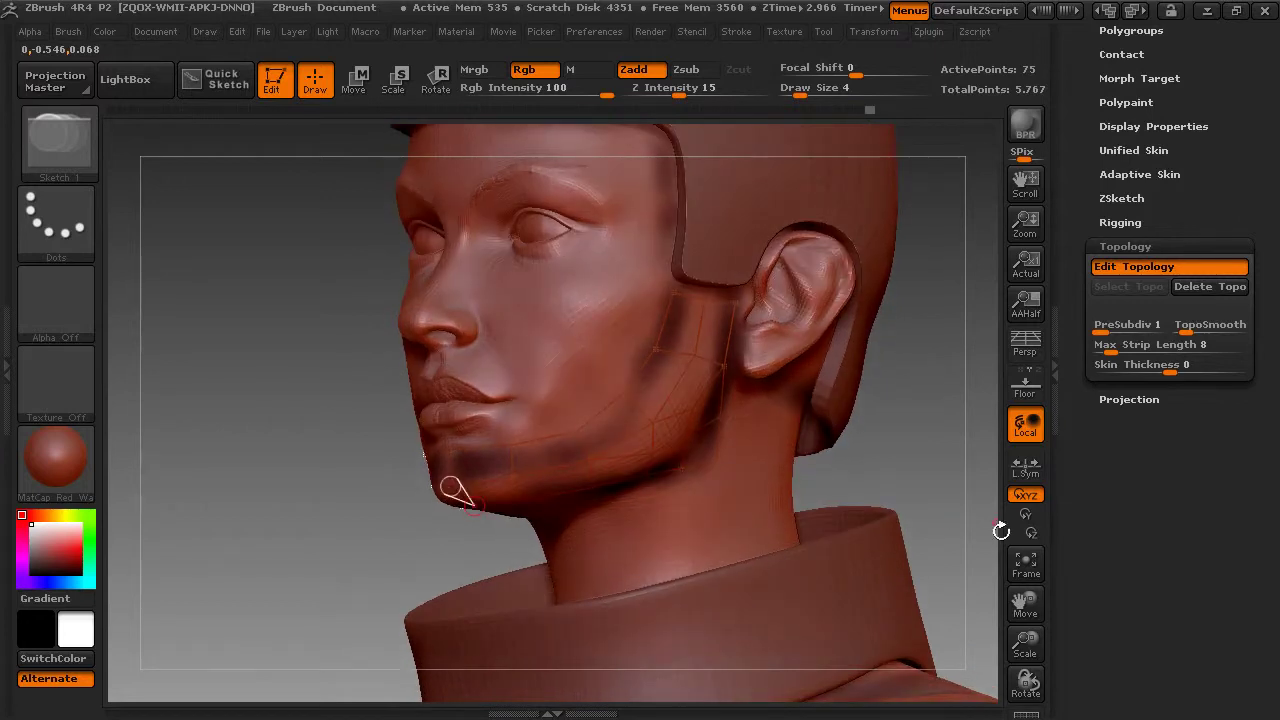
Step: Set the topology Skin Thickness to -0.0027 and preview the adaptive skin of the chin guard
left_click_drag(1020, 634, 1020, 648)
left_click_drag(911, 532, 934, 539)
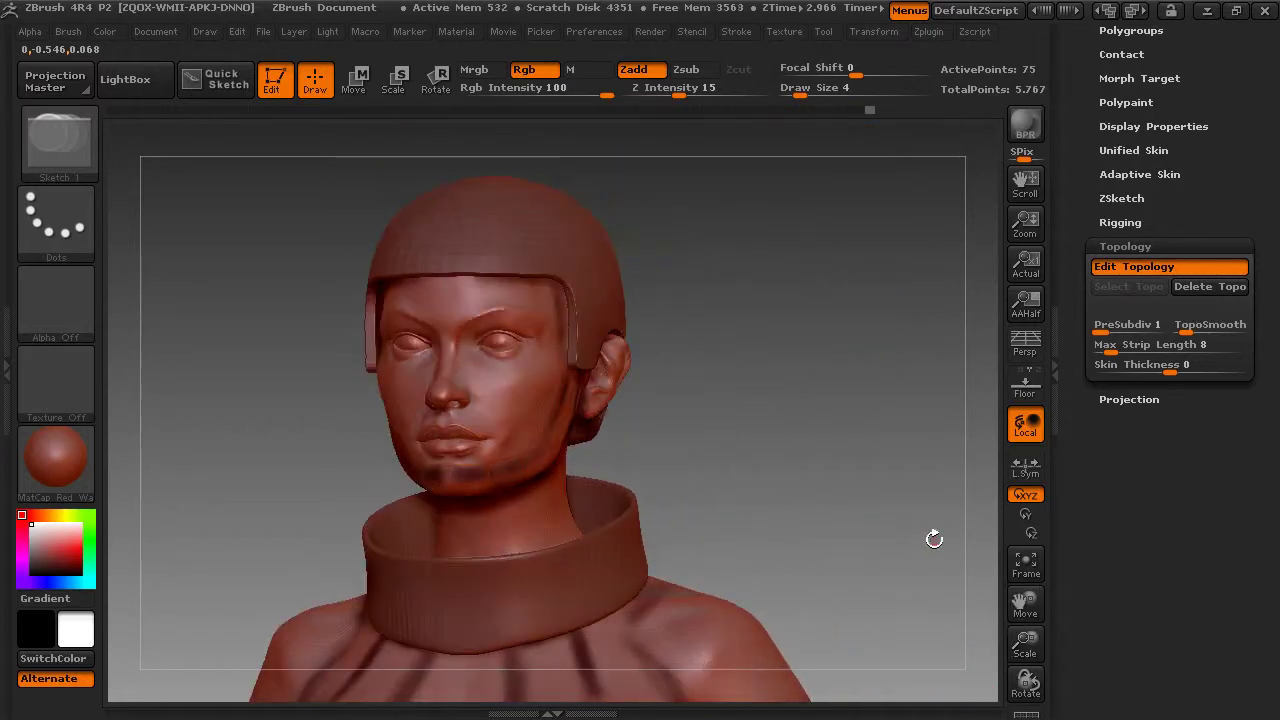
left_click(1125, 177)
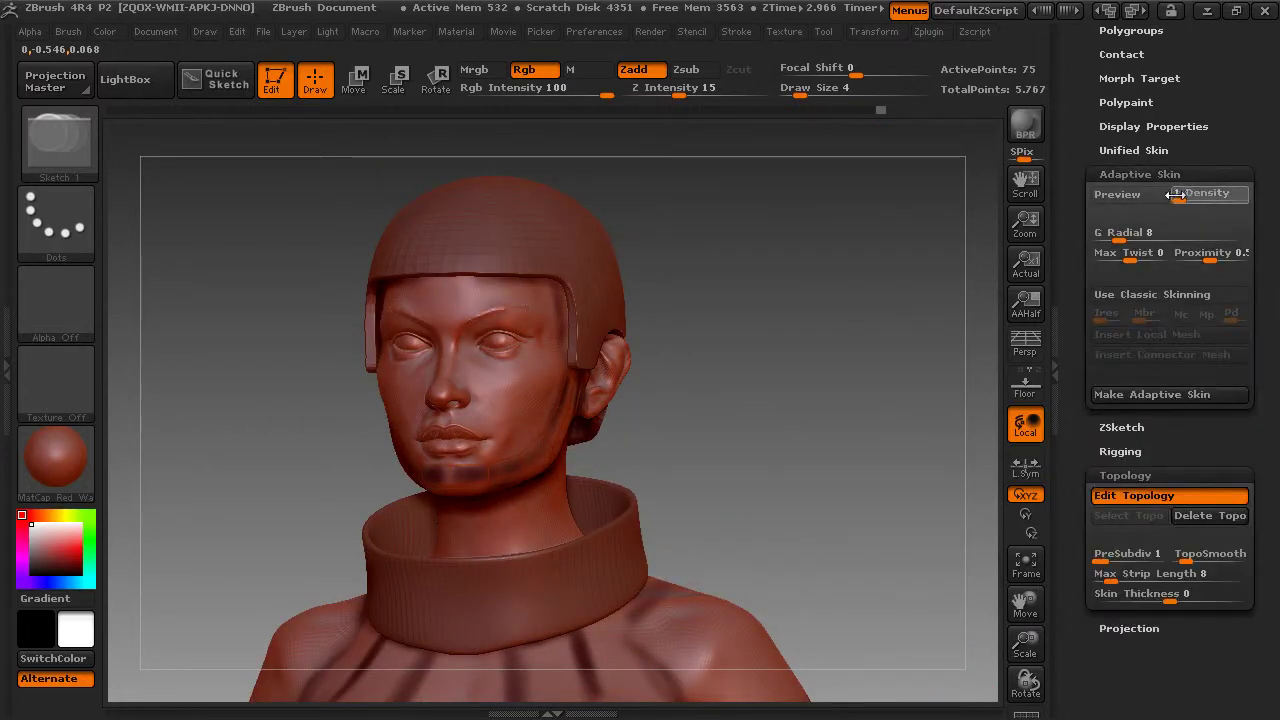
left_click_drag(1071, 271, 1080, 166)
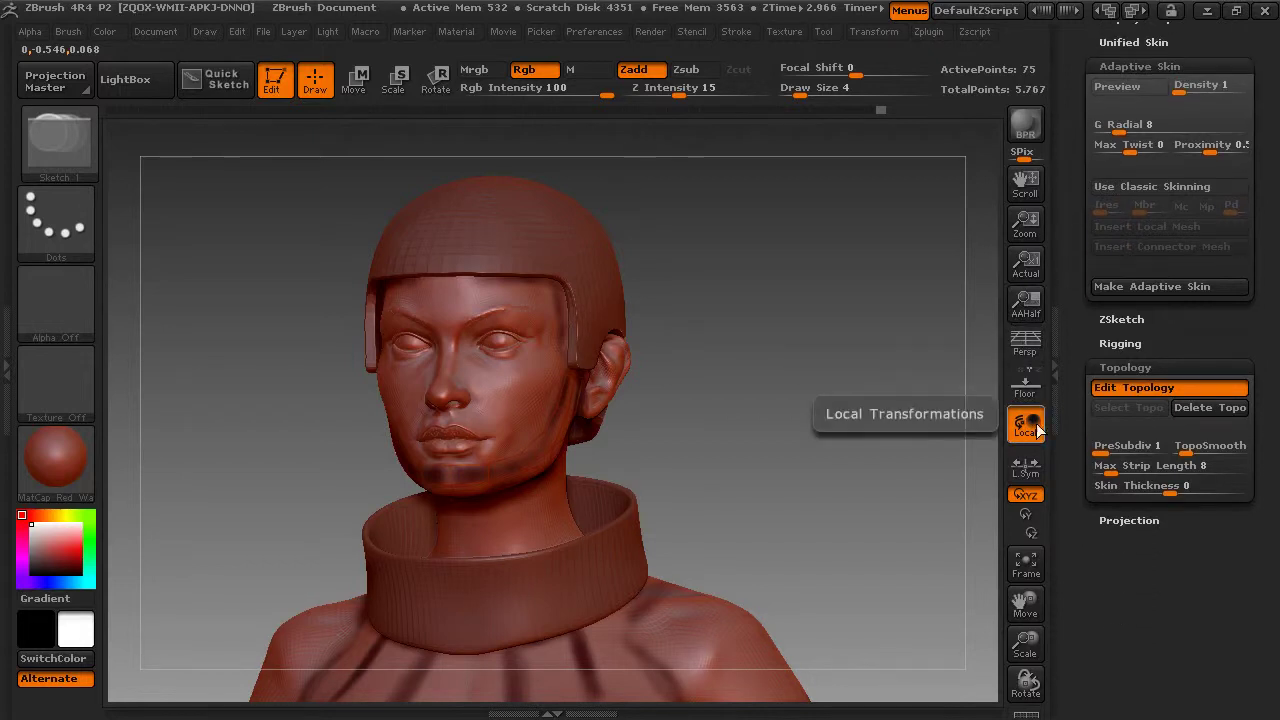
mouse_move(1172, 490)
left_mouse_down()
mouse_move(1189, 489)
mouse_move(1148, 490)
left_mouse_up()
key("a")
key("a")
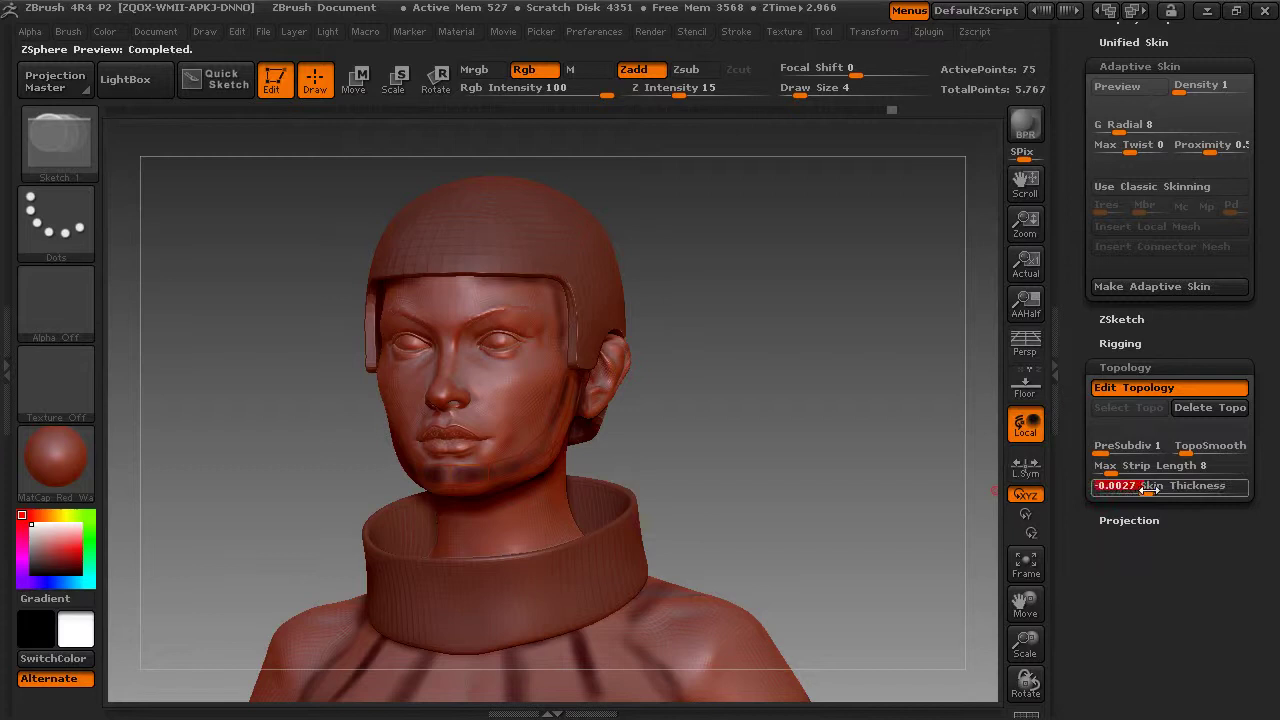
key("a")
key("a")
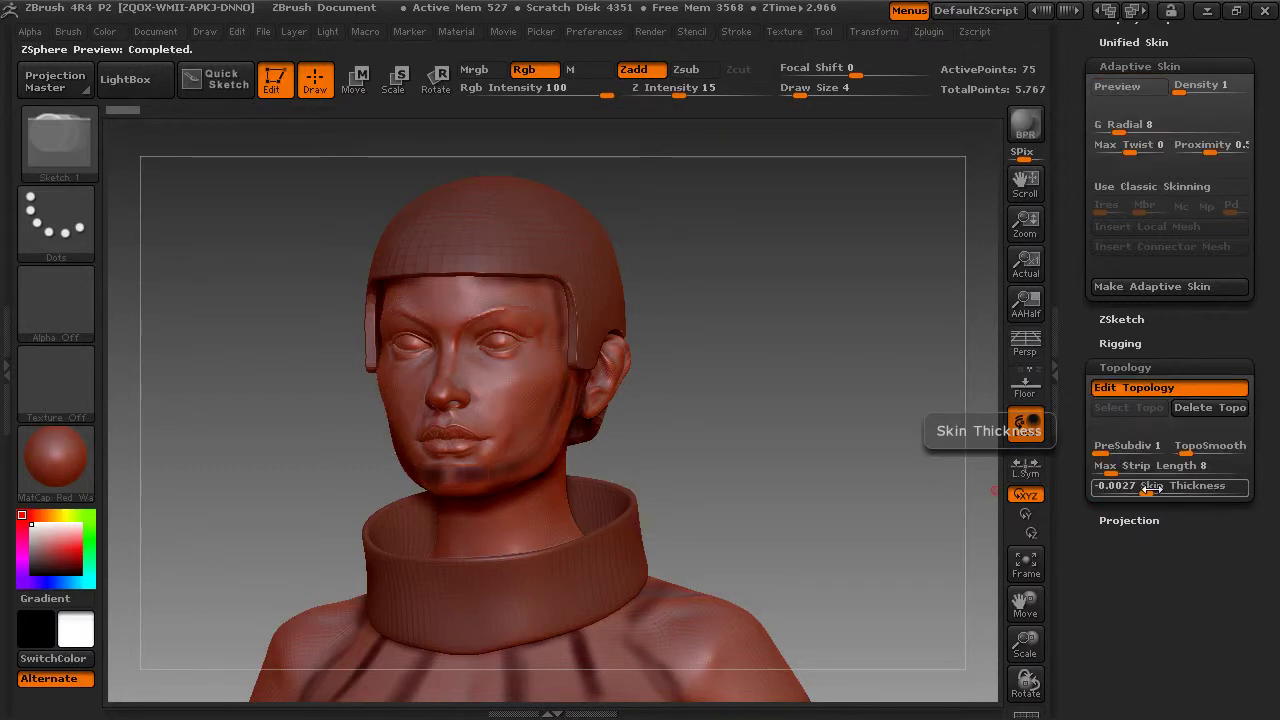
key("a")
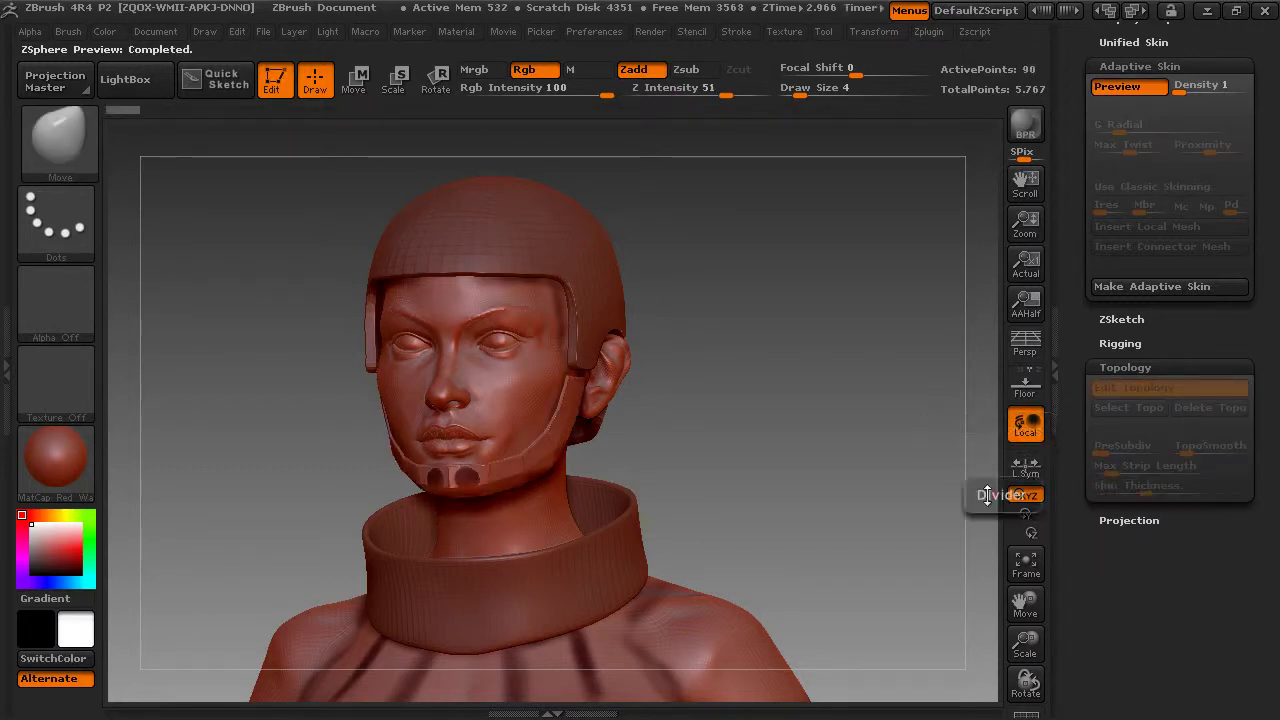
Step: Make an adaptive skin of the chin guard, replace the ZSphere3 subtool with that skin and select it
mouse_move(866, 450)
left_mouse_down()
mouse_move(930, 451)
mouse_move(852, 456)
mouse_move(900, 455)
mouse_move(866, 460)
mouse_move(880, 458)
left_mouse_up()
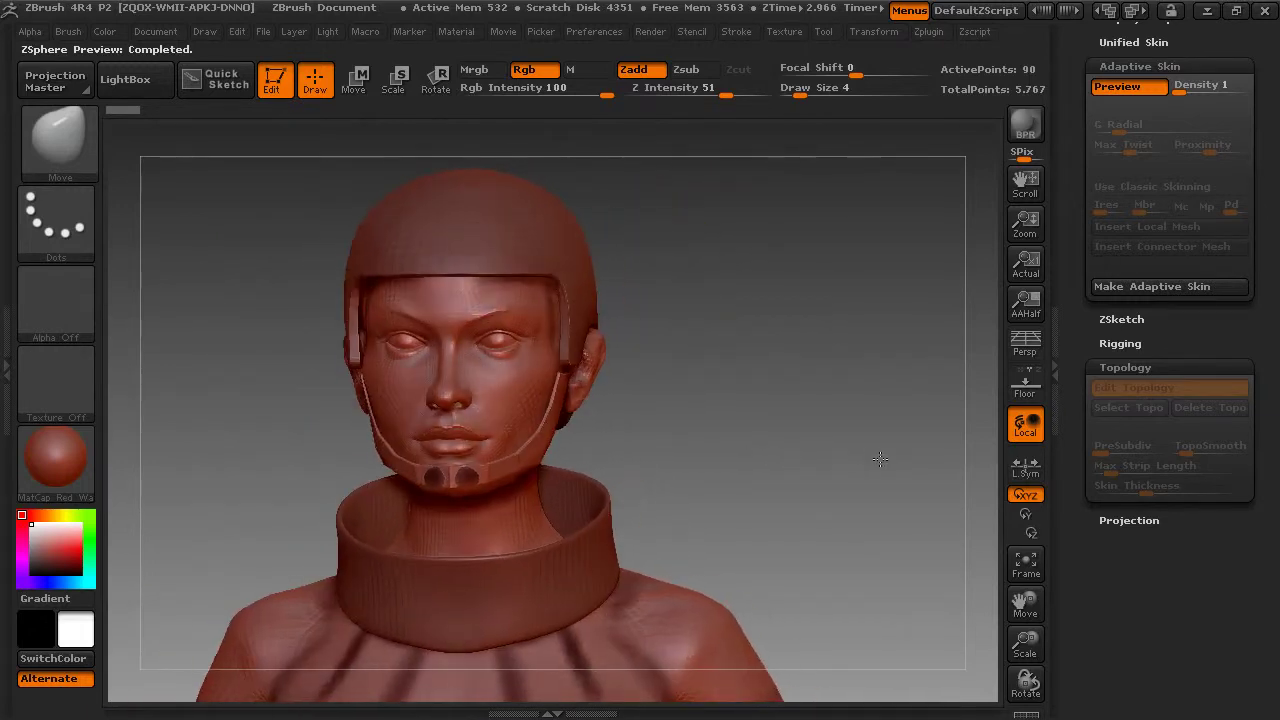
left_click(1104, 287)
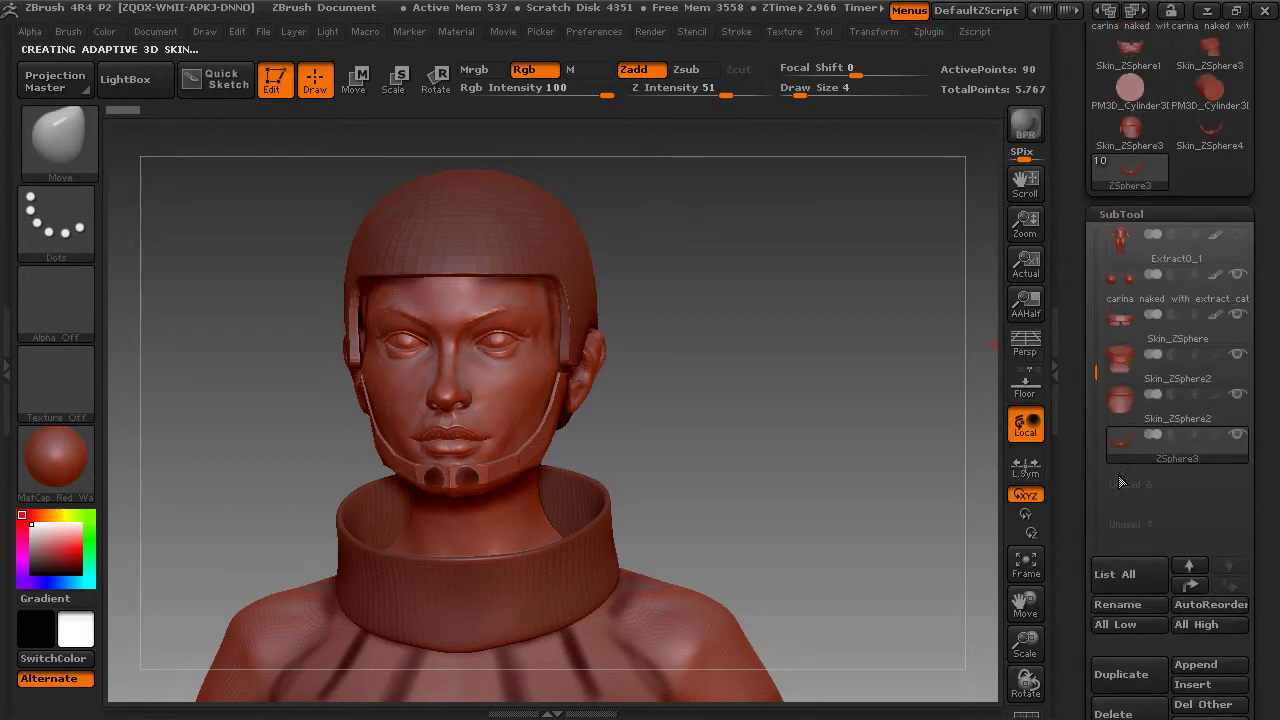
left_click(1120, 712)
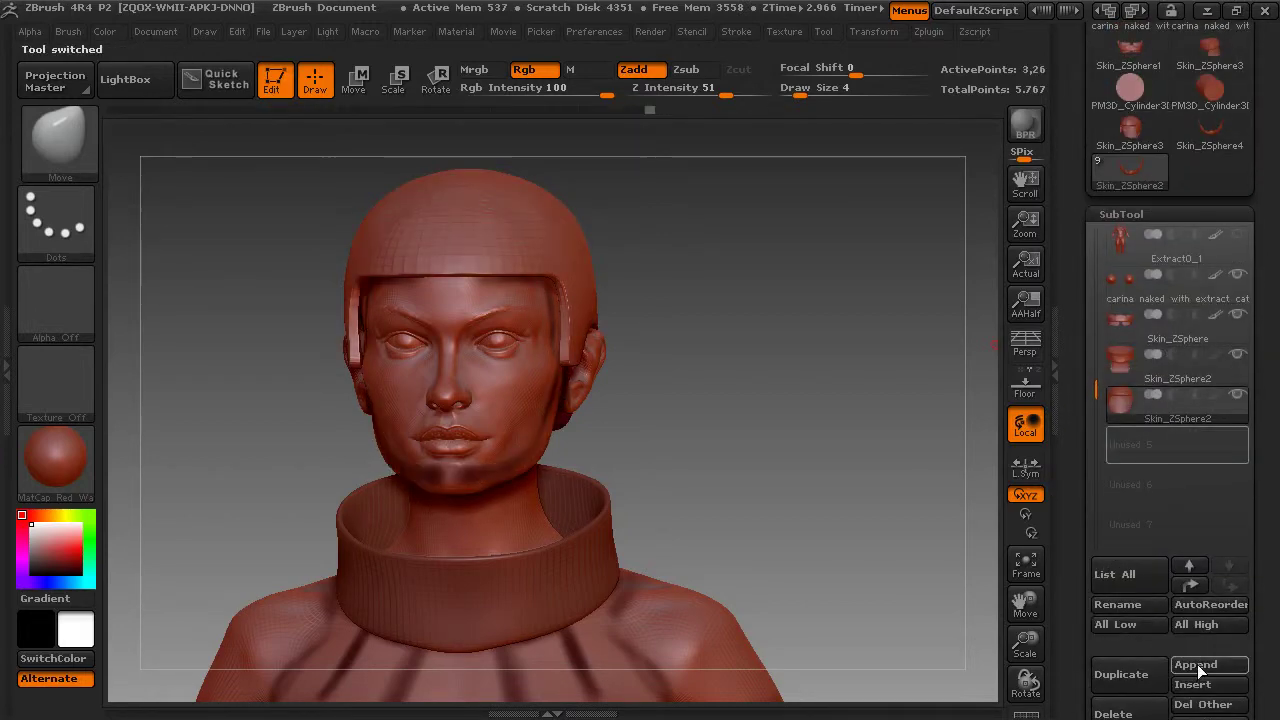
left_click(1197, 665)
left_click(790, 474)
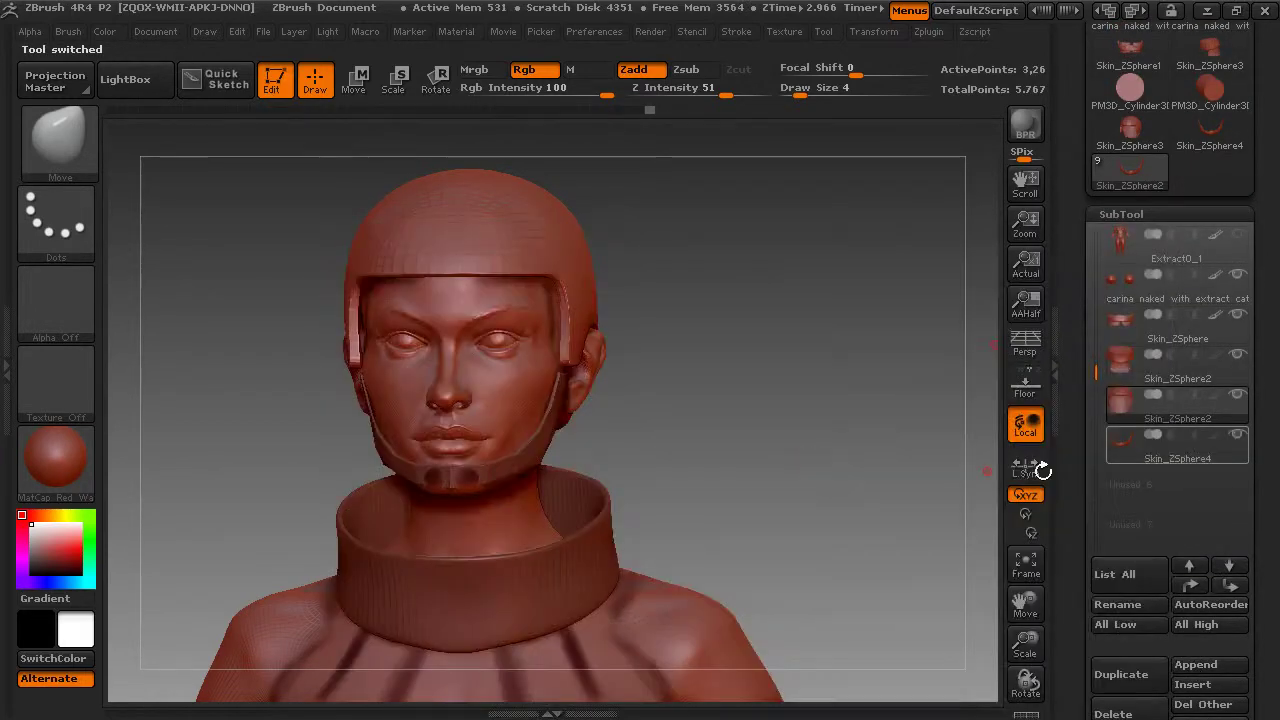
left_click(1120, 456)
Step: Set the Move brush's Draw Size to 63 and reshape the chin guard around the chin and along the jaw
mouse_move(777, 463)
left_mouse_down()
mouse_move(748, 465)
mouse_move(793, 450)
left_mouse_up()
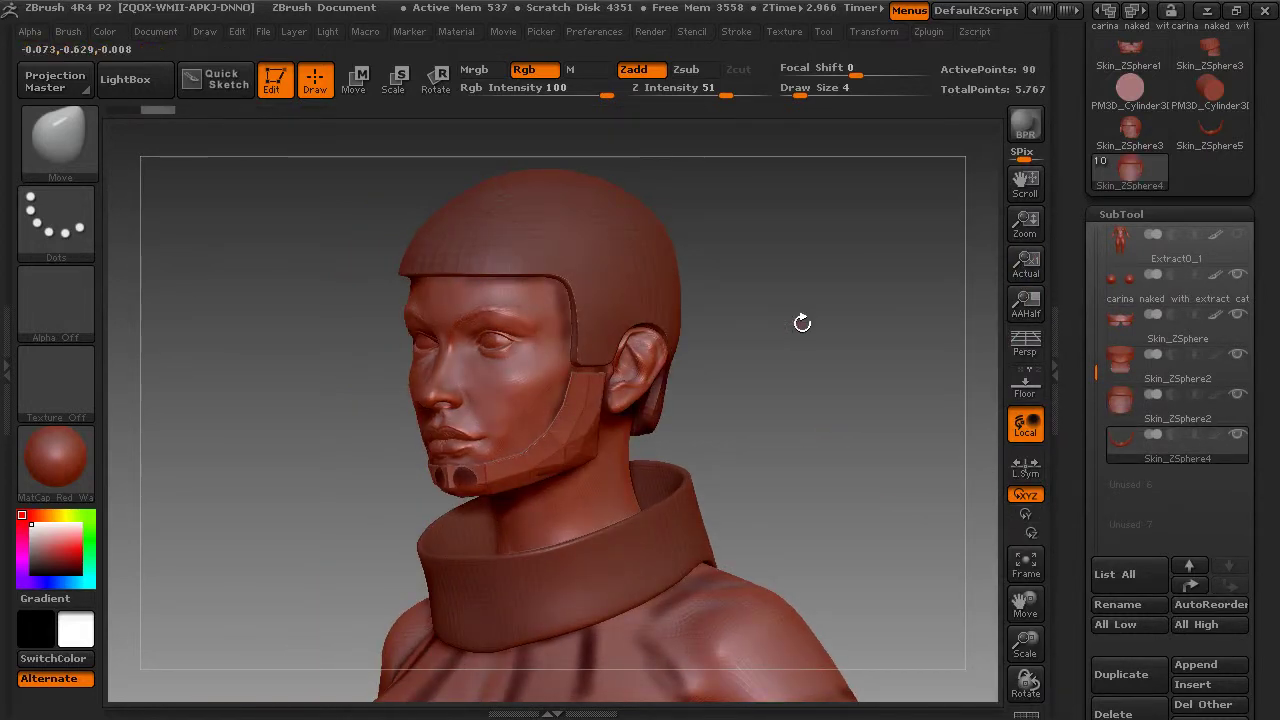
key("space")
left_click_drag(803, 321, 838, 321)
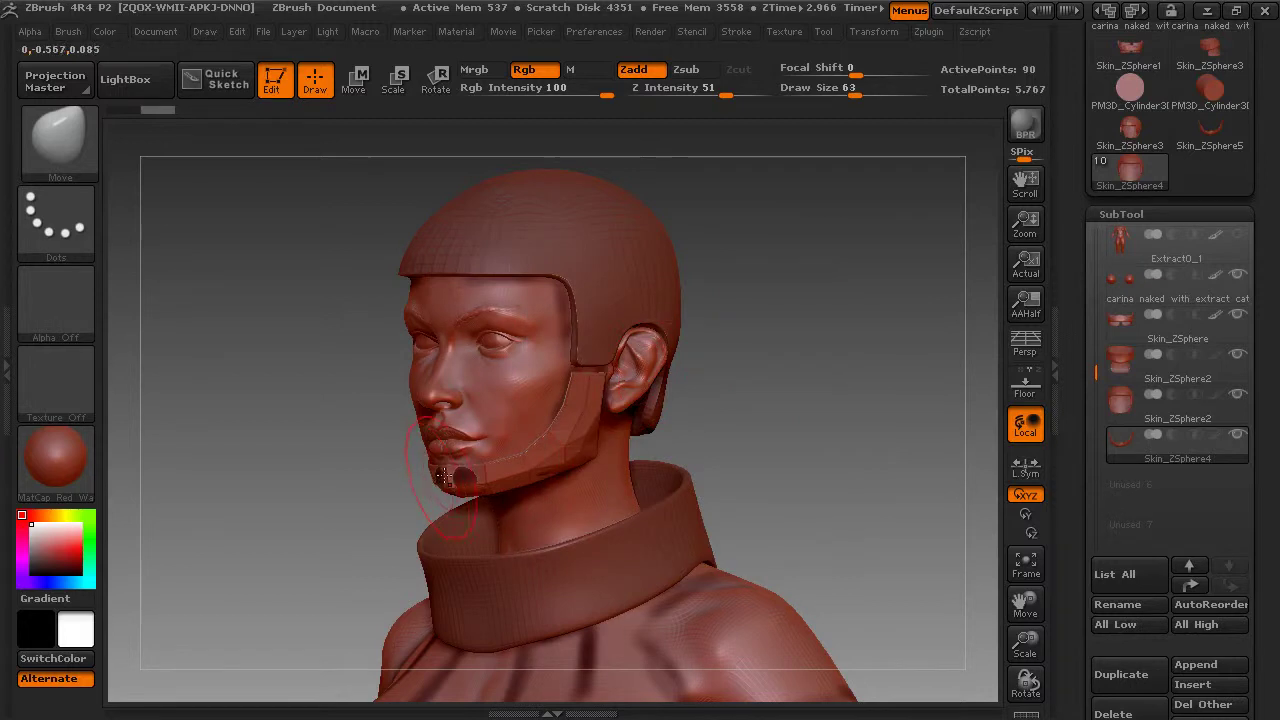
left_click_drag(706, 424, 680, 391, "shift")
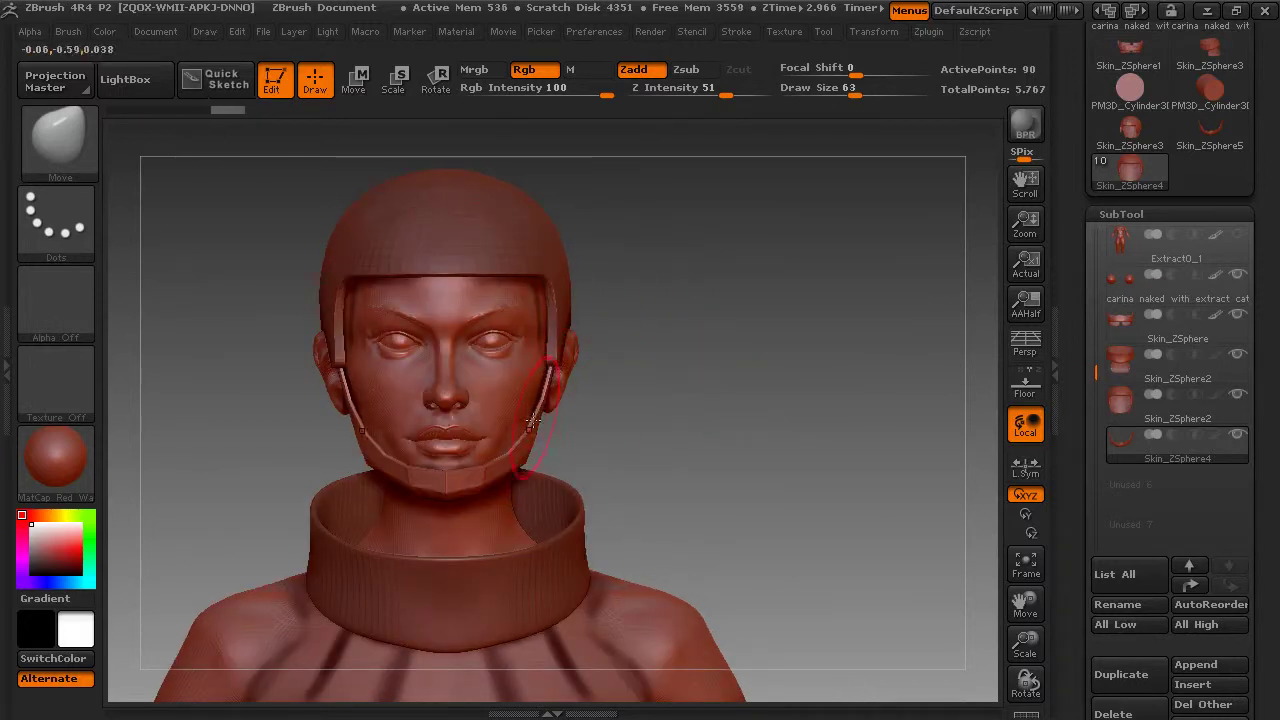
left_click_drag(665, 432, 785, 448)
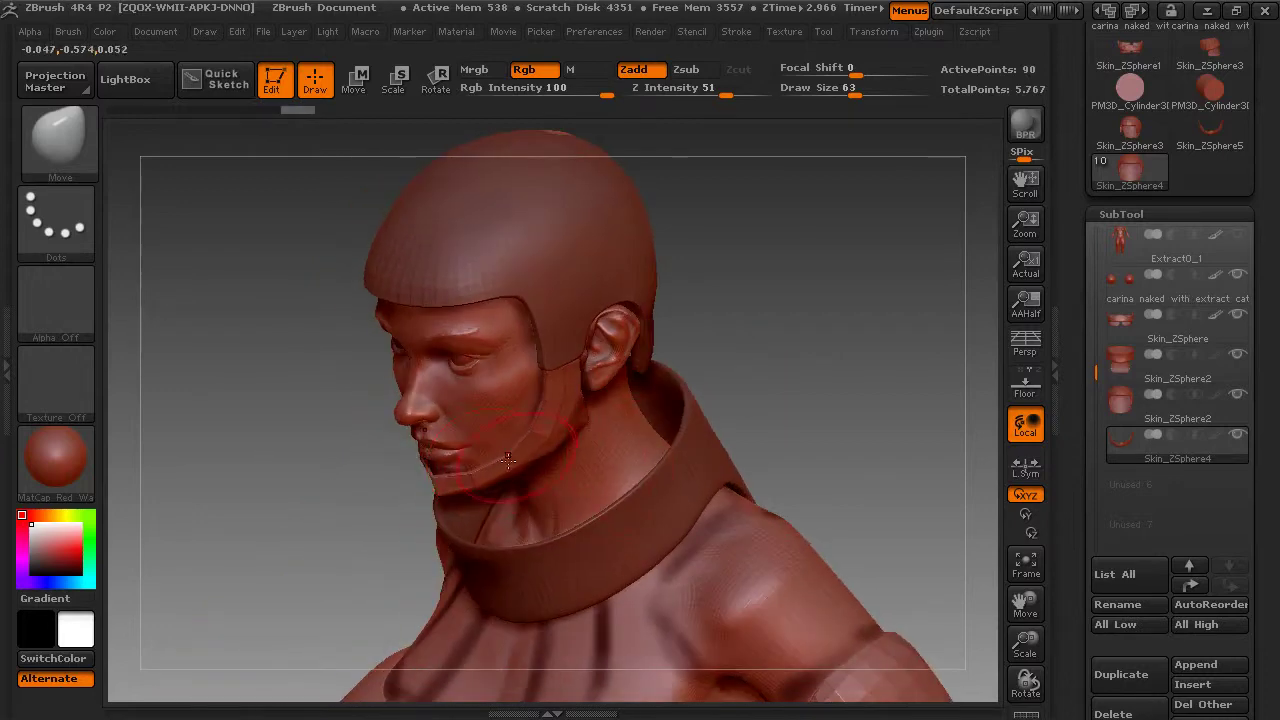
mouse_move(532, 468)
left_mouse_down()
mouse_move(544, 467)
mouse_move(520, 468)
left_mouse_up()
Step: Reduce the Draw Size to 31, adjust the guard at the jaw corner and subdivide the chin guard mesh
mouse_move(685, 335)
left_mouse_down()
mouse_move(764, 317)
mouse_move(750, 322)
left_mouse_up()
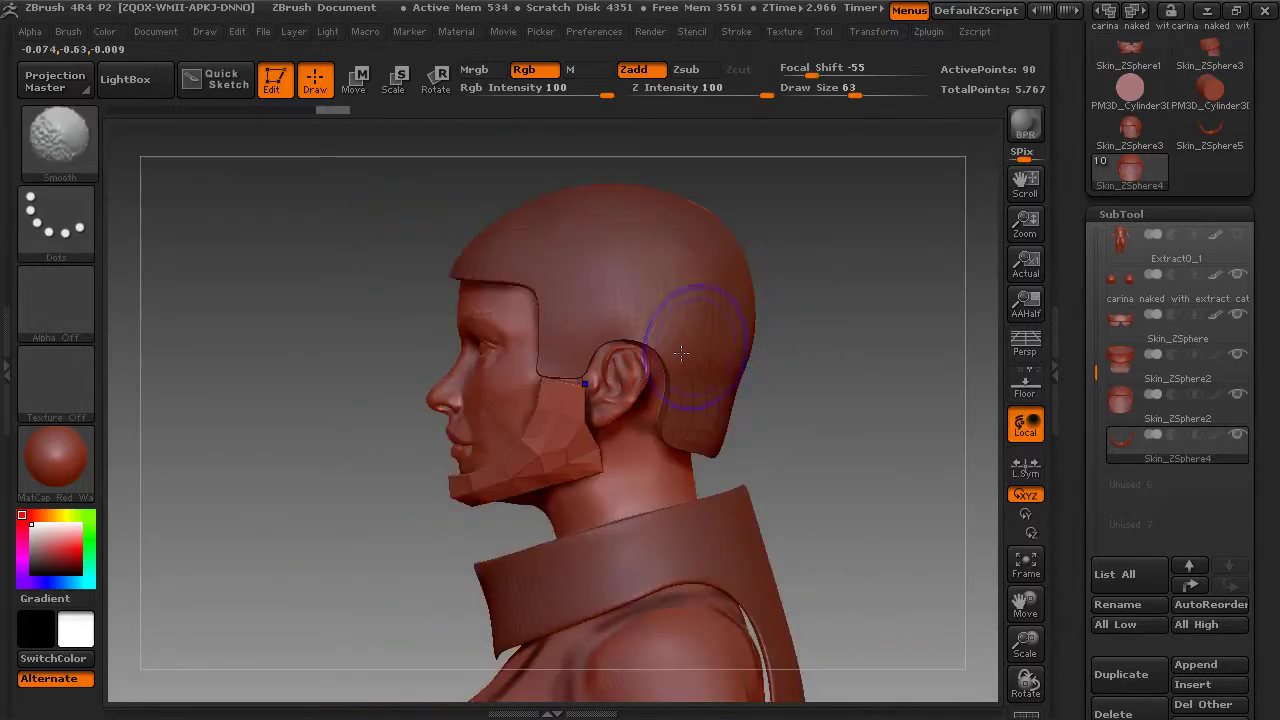
key("space")
left_click_drag(668, 384, 635, 387)
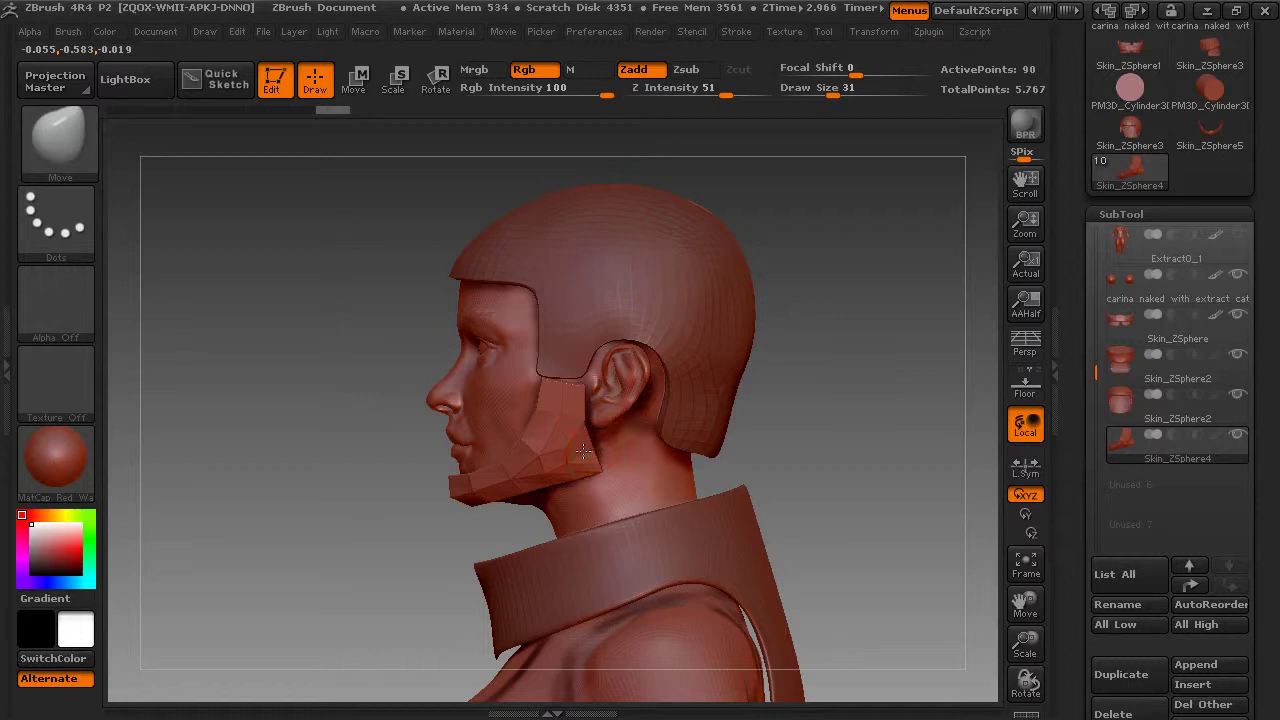
left_click_drag(812, 404, 923, 366)
key("ctrl+d")
left_click_drag(1025, 642, 1017, 682)
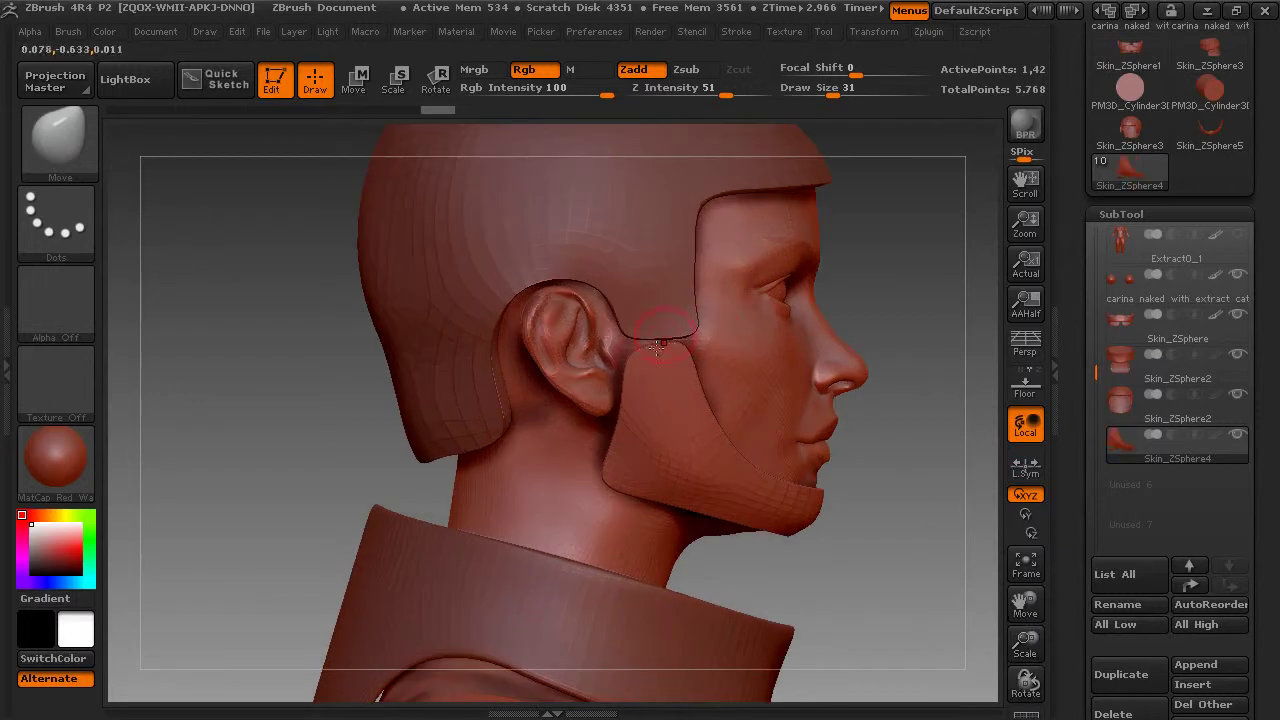
Step: Smooth the chin guard in front of the ear and pull its upper edge and corners up to the helmet's lower edge
key("shift")
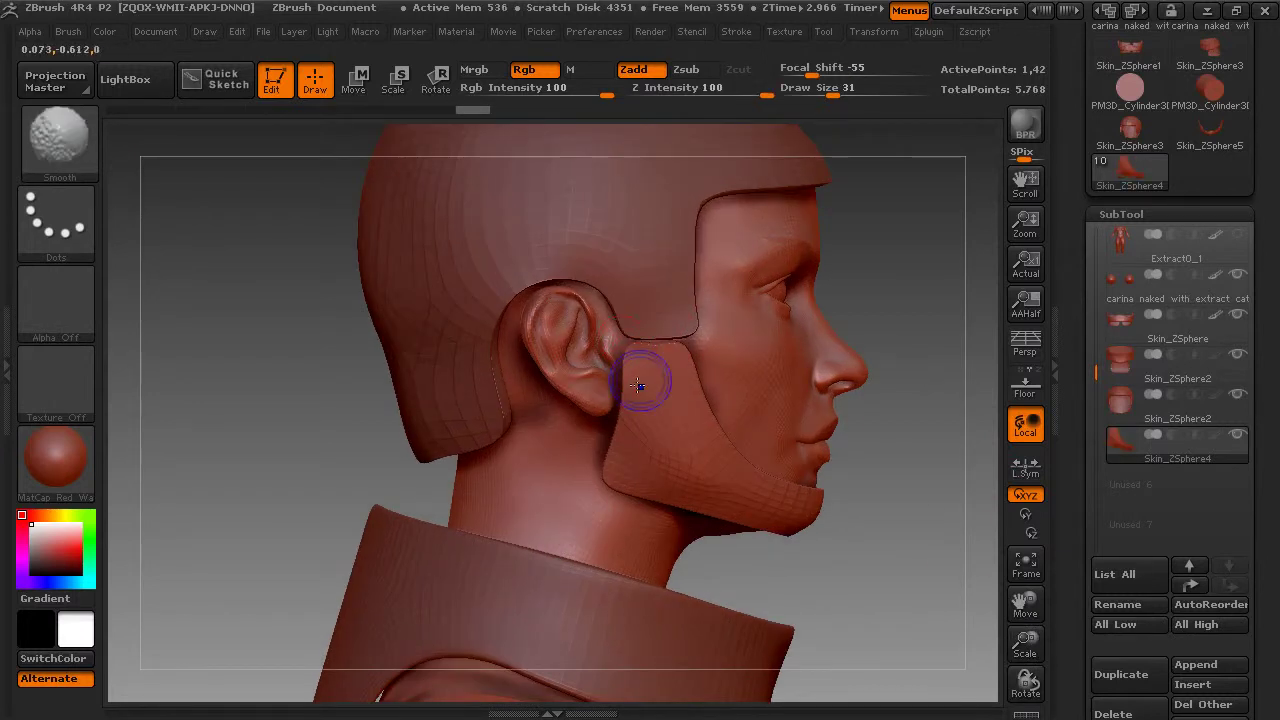
mouse_move(621, 410)
left_mouse_down("shift")
mouse_move(643, 403)
mouse_move(634, 373)
mouse_move(678, 353)
left_mouse_up("shift")
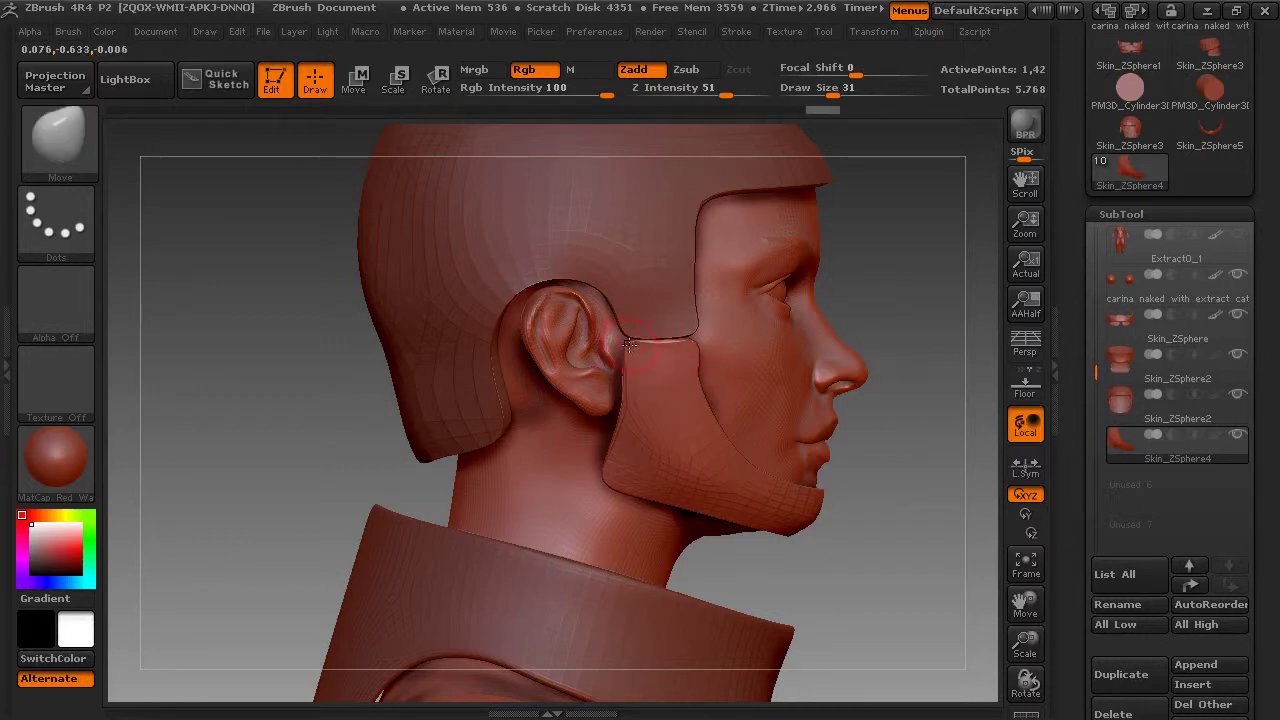
left_click_drag(628, 344, 700, 359)
left_click_drag(904, 311, 700, 345)
left_click_drag(531, 397, 603, 374, "shift")
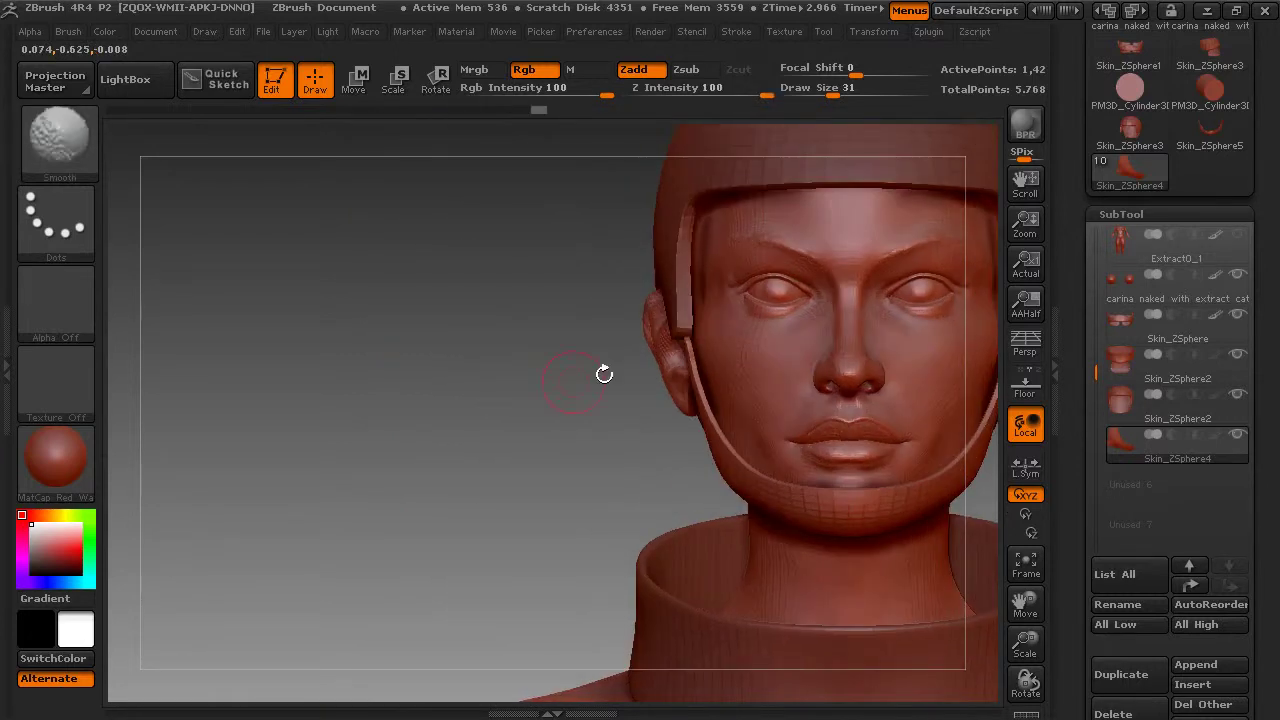
Step: Frame the chin guard and subdivide it two more times
left_click(1027, 560)
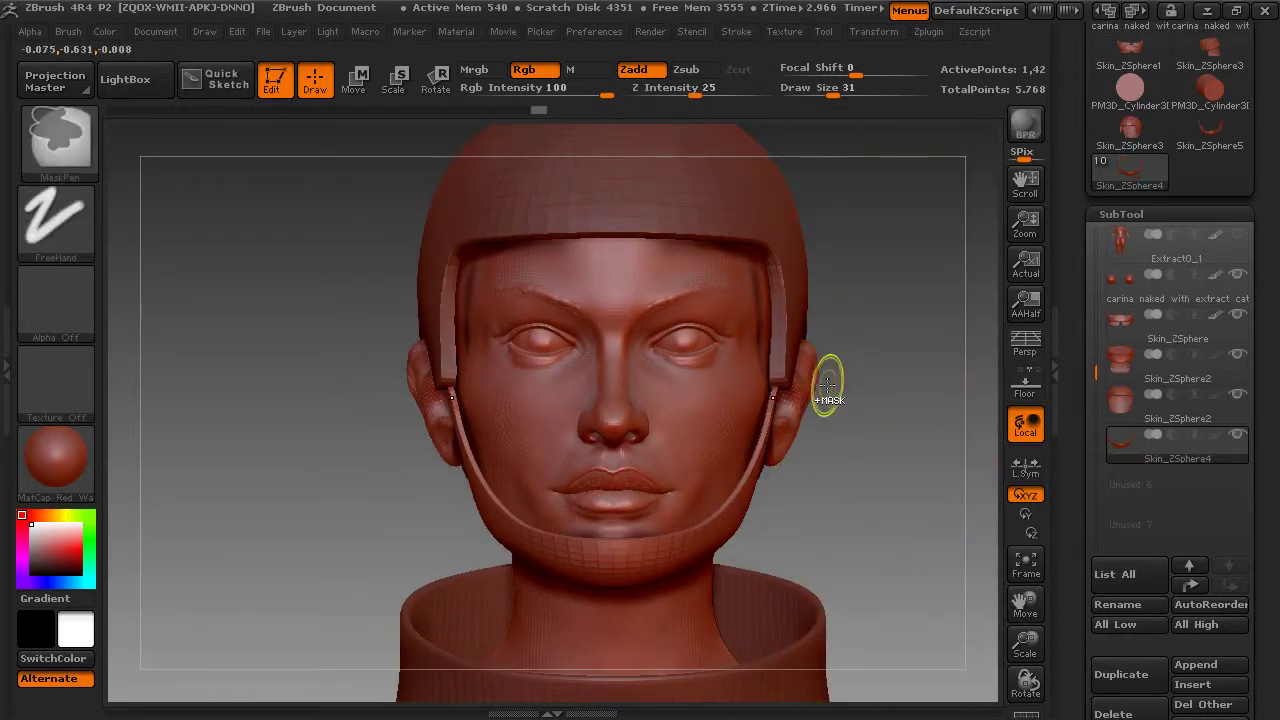
key("ctrl+d")
key("ctrl+d")
left_click_drag(926, 468, 860, 480)
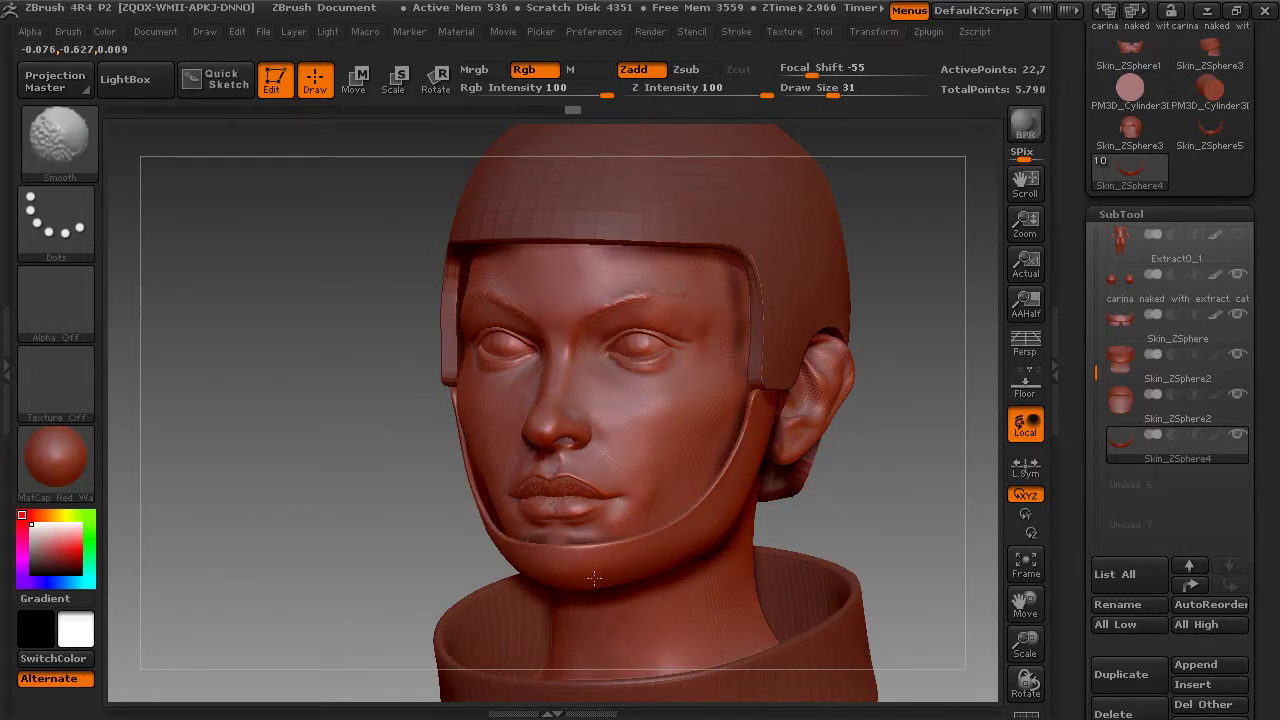
Step: Examine the chin guard from below and the front, and check the armour on the whole figure
left_click_drag(918, 510, 845, 435)
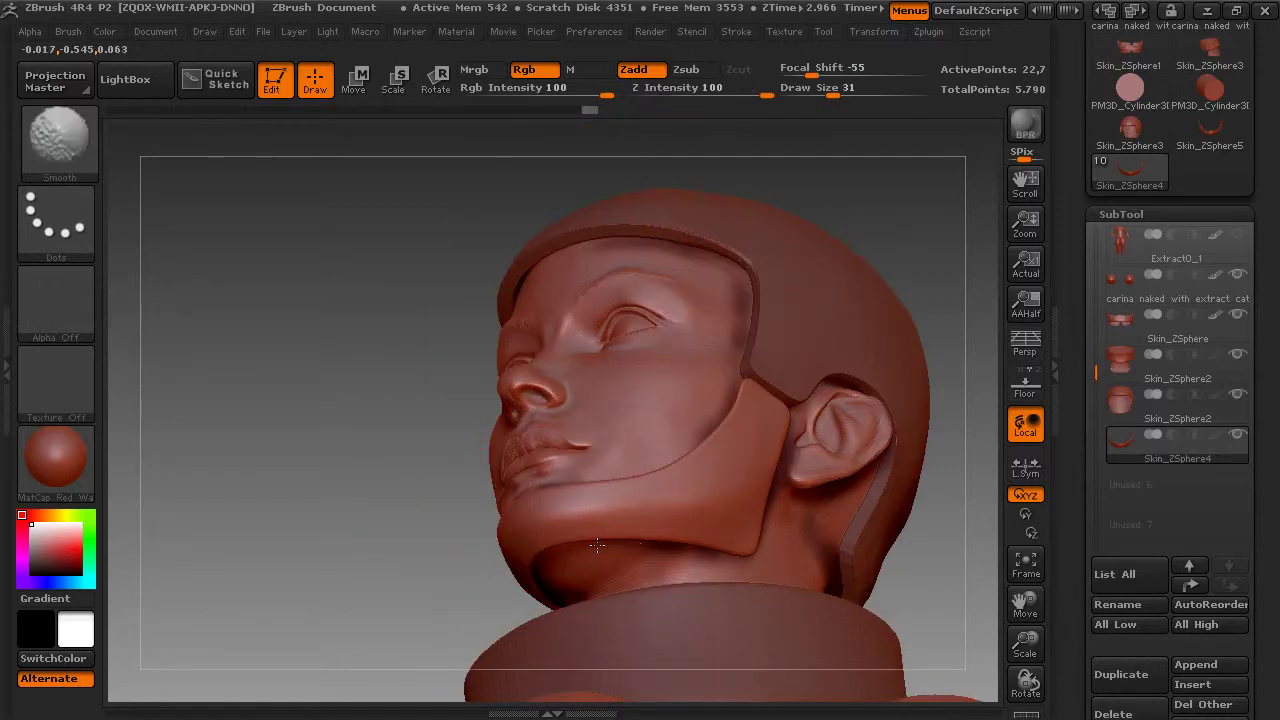
left_click_drag(414, 460, 482, 542, "shift")
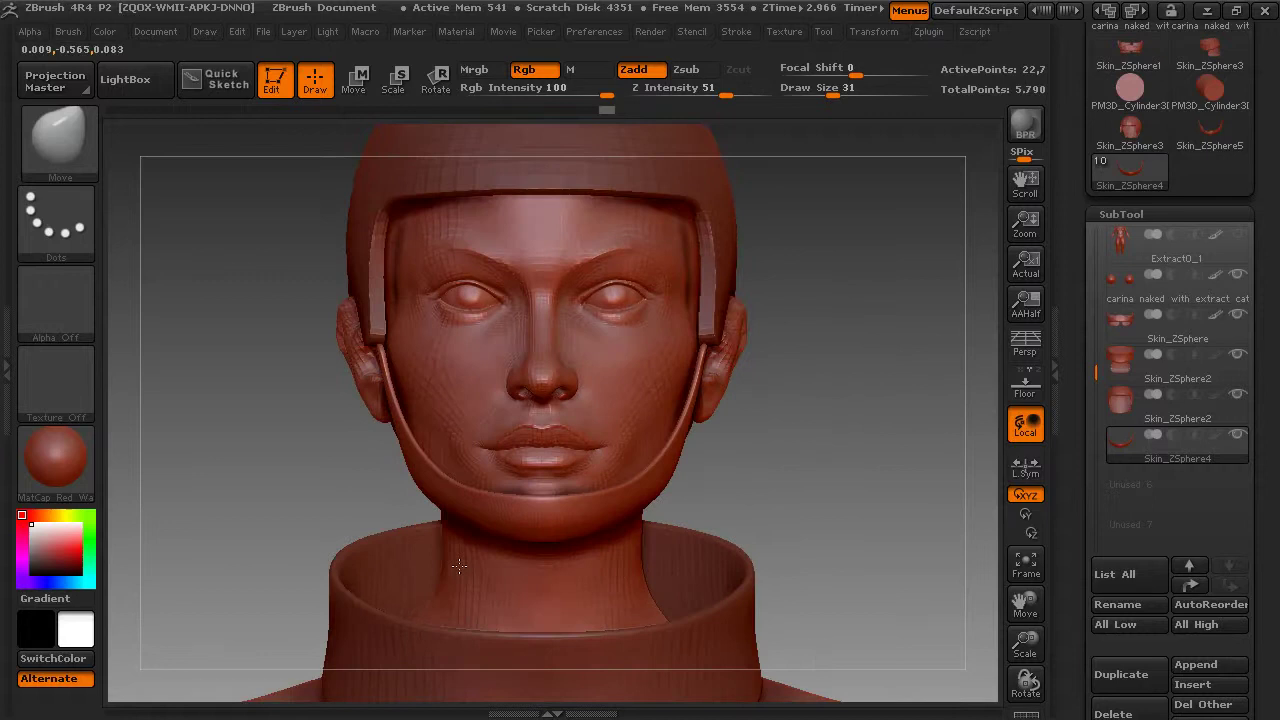
left_click(1028, 567)
left_click(1031, 567)
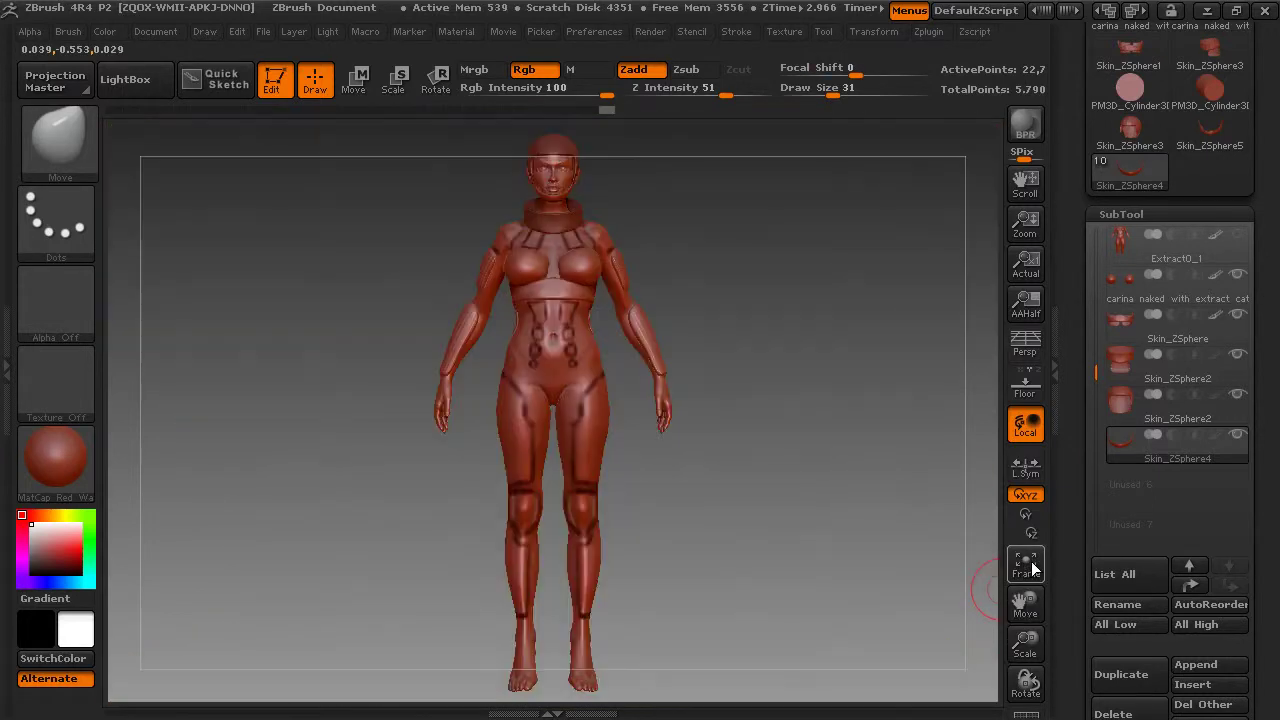
left_click_drag(888, 545, 862, 517)
left_click_drag(799, 336, 845, 337)
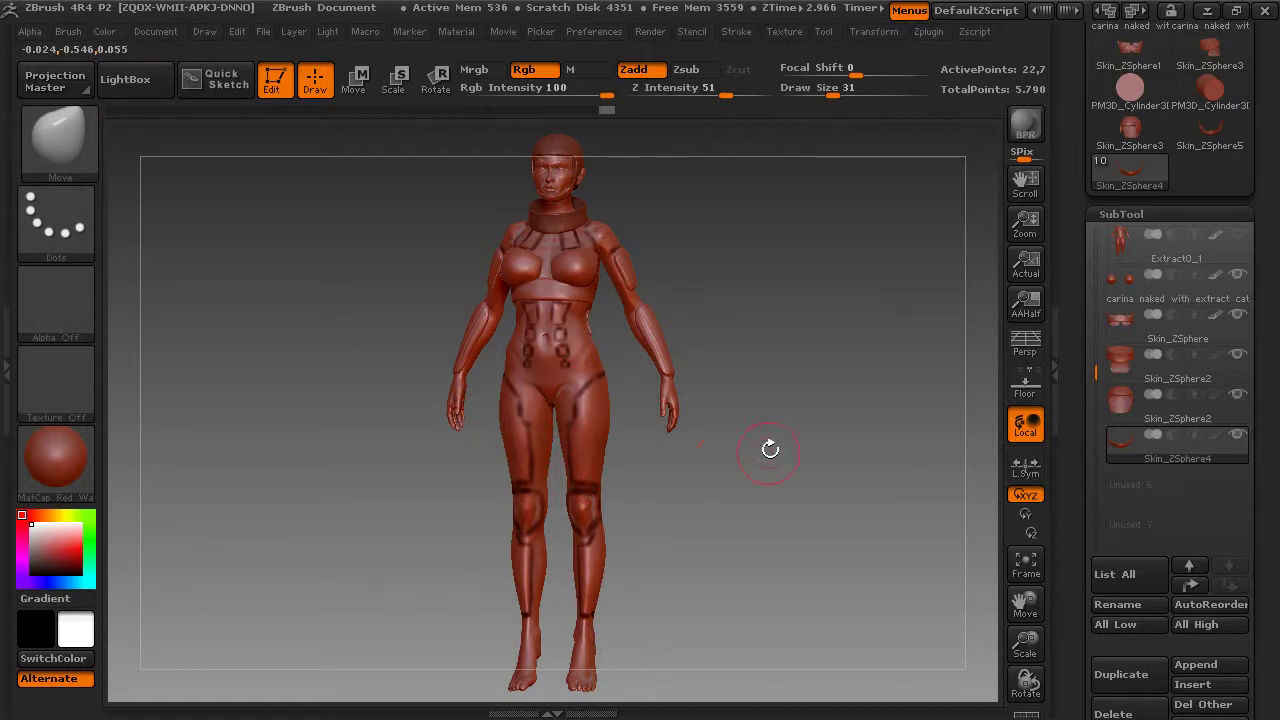
left_click_drag(770, 449, 767, 456)
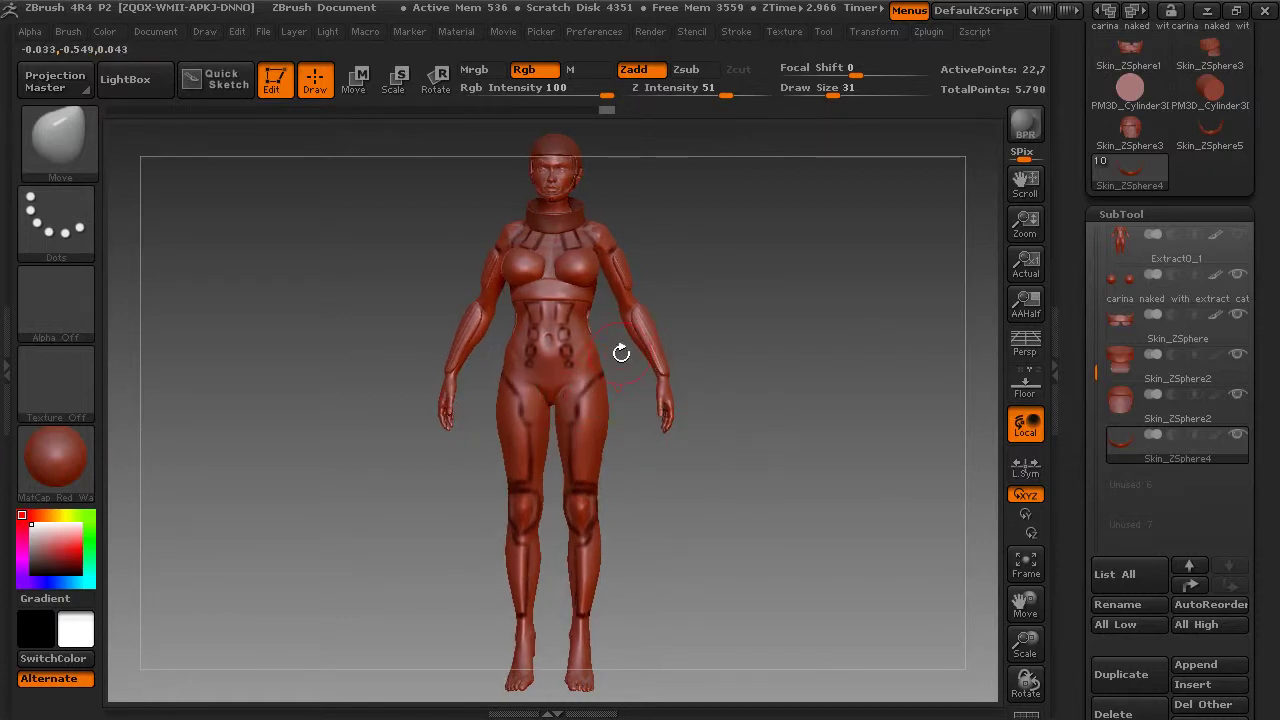
mouse_move(746, 488)
left_mouse_down()
mouse_move(714, 494)
mouse_move(760, 484)
left_mouse_up()
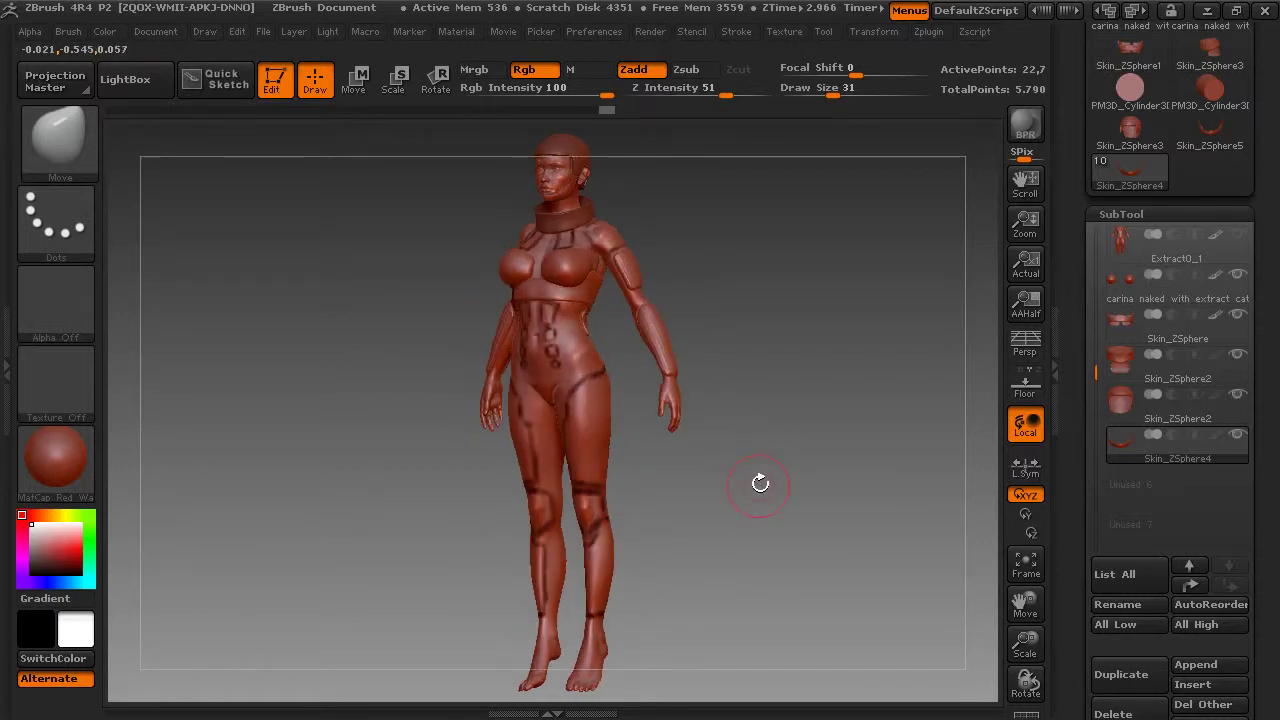
Step: Append a ZSphere as a new subtool, select it and scale it down until it is hidden inside the figure
left_click_drag(1075, 442, 1078, 186)
left_click(1194, 415)
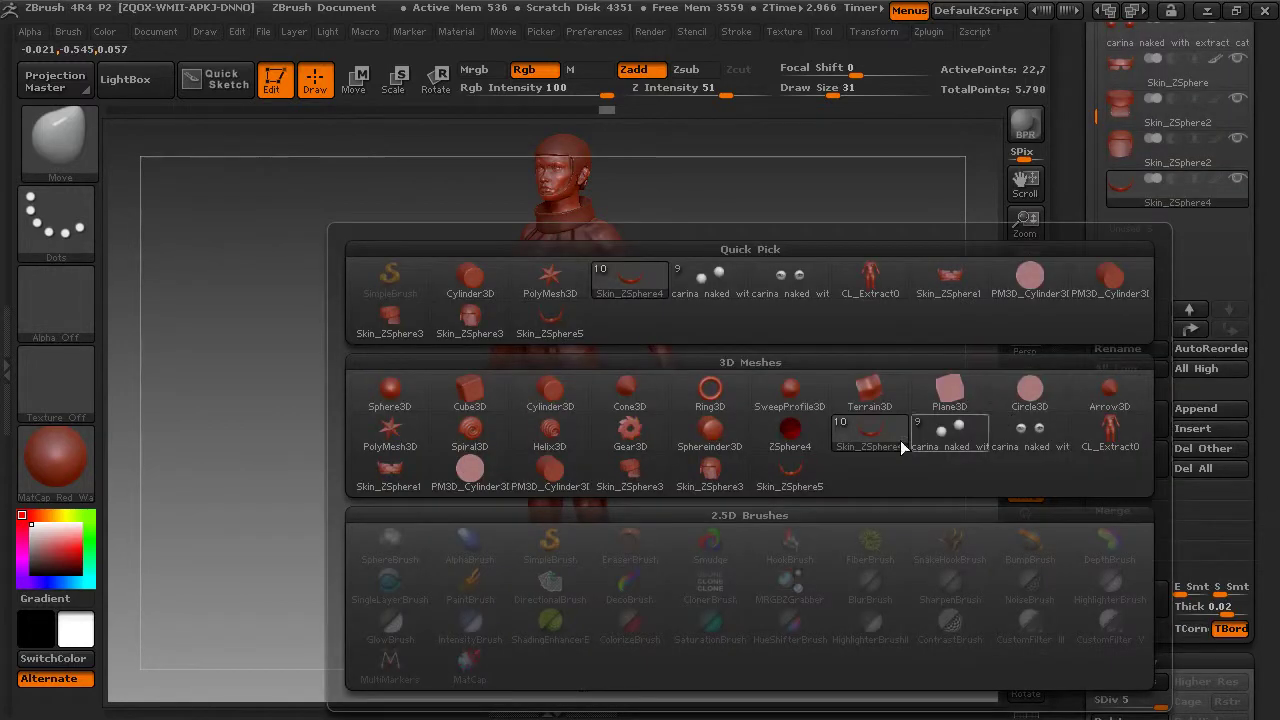
left_click(790, 431)
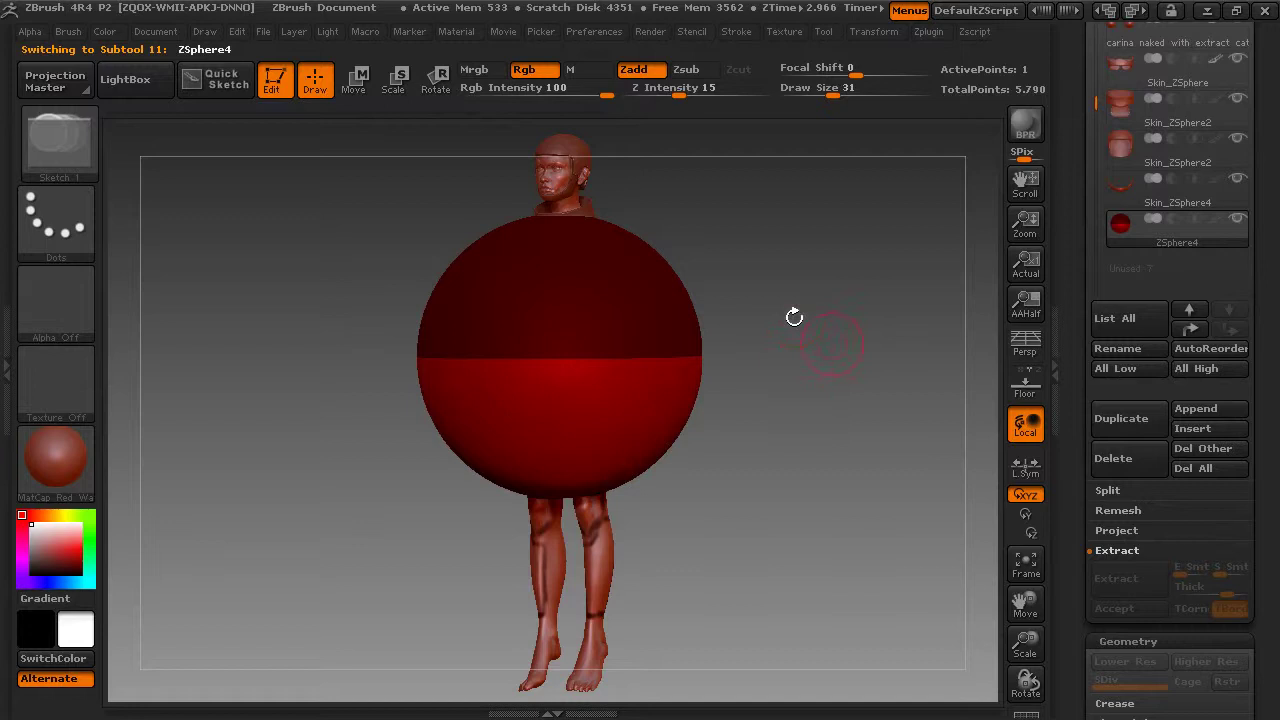
left_click(403, 84)
left_click_drag(542, 347, 532, 149)
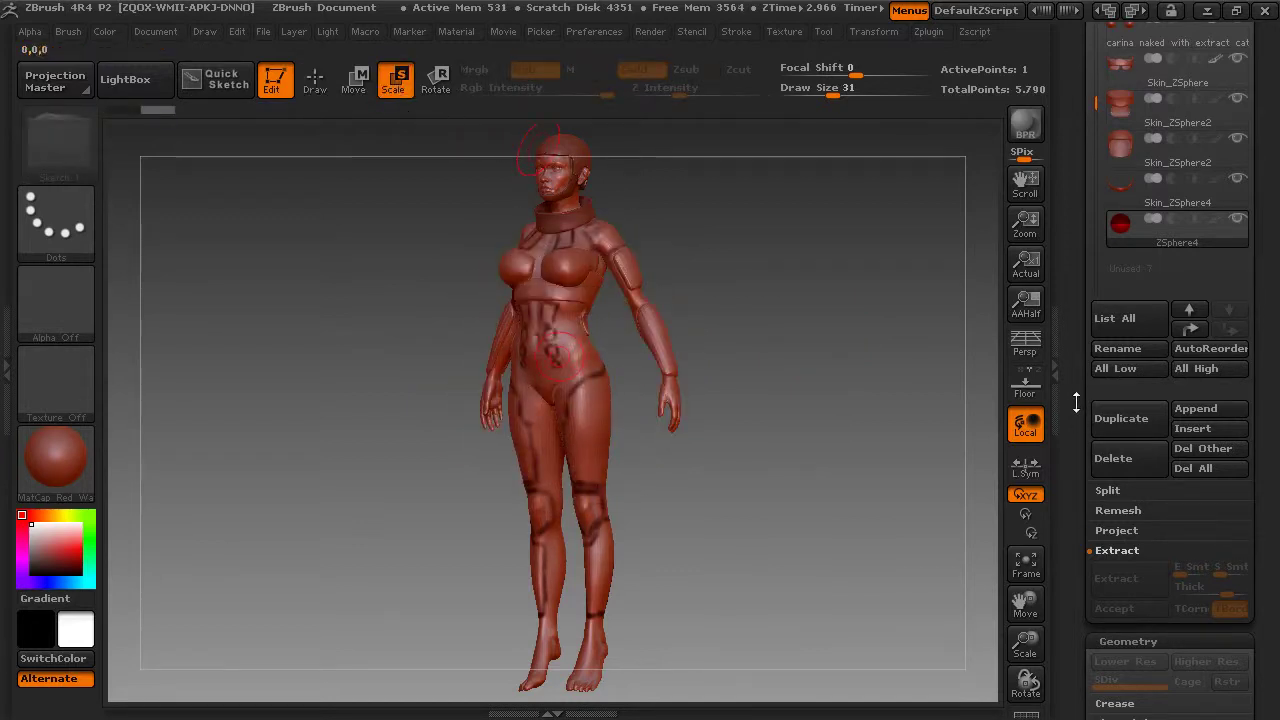
Step: Set the new ZSphere's adaptive skin Density to 1 and enable Edit Topology with a Draw Size of 7
left_click_drag(1074, 449, 1093, 220)
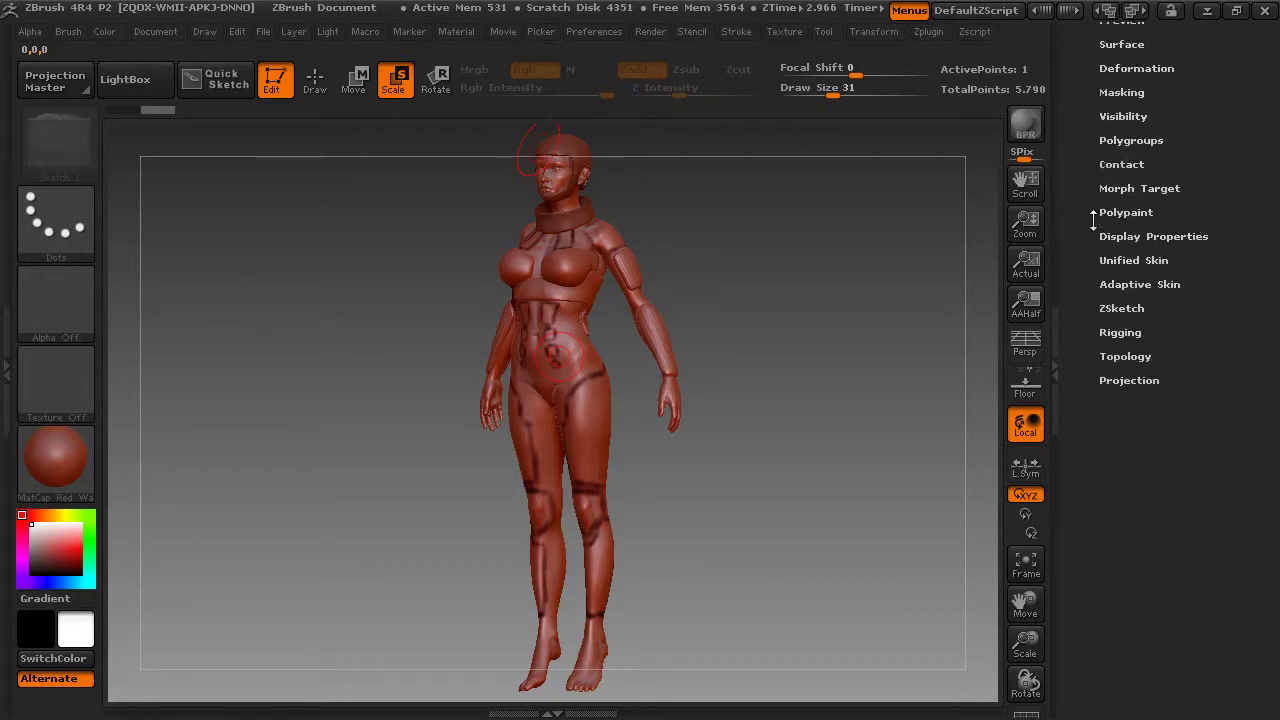
left_click(1118, 357)
left_click(1118, 284)
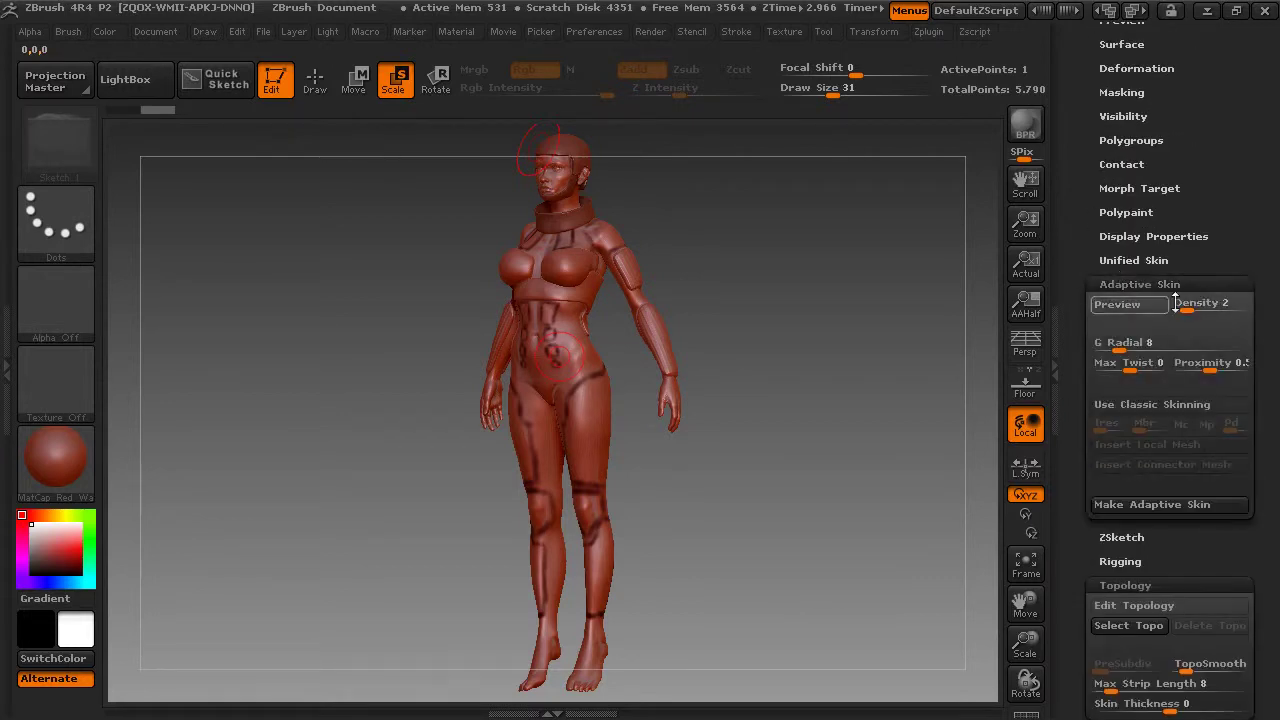
left_click_drag(1070, 415, 1083, 345)
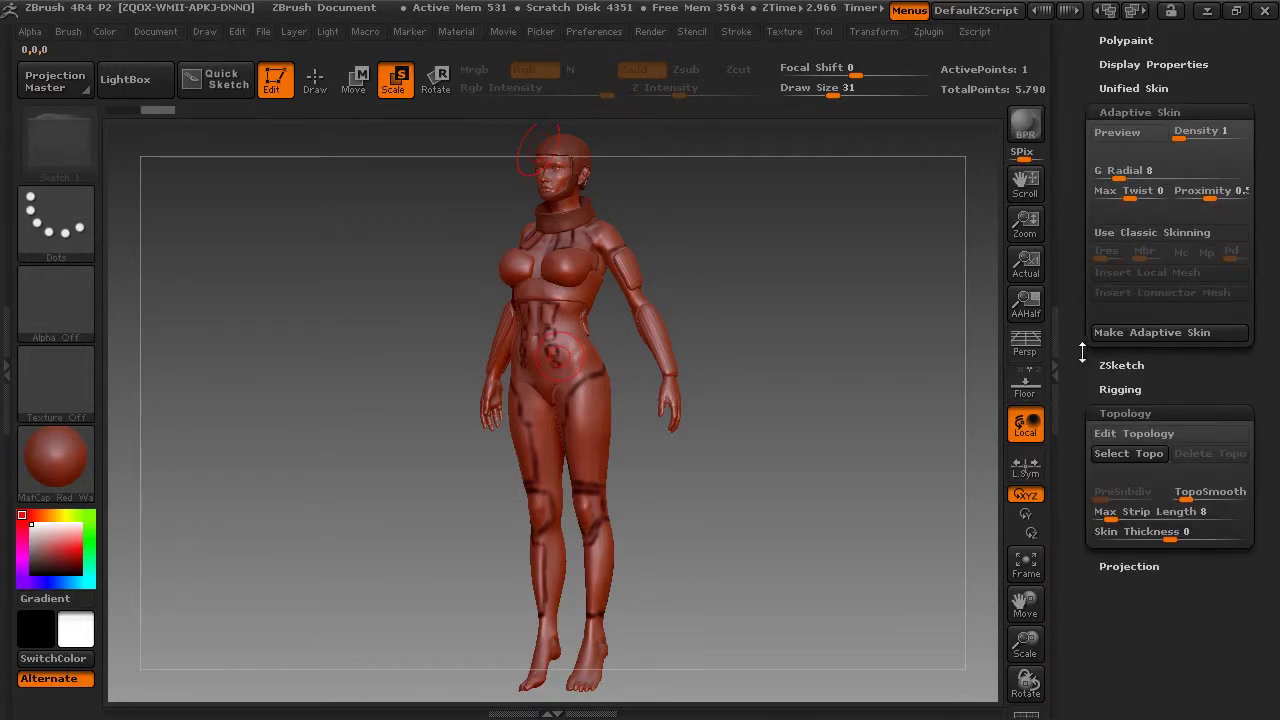
left_click(1130, 433)
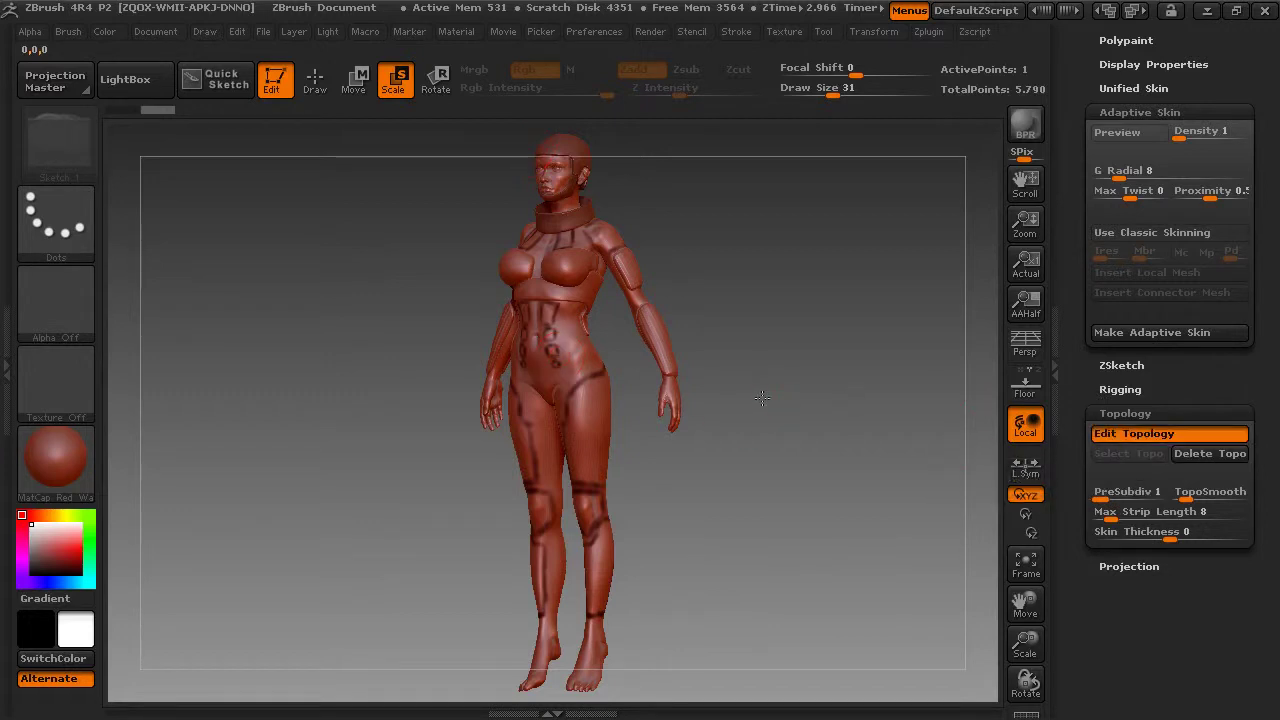
key("space")
left_click_drag(762, 398, 735, 397)
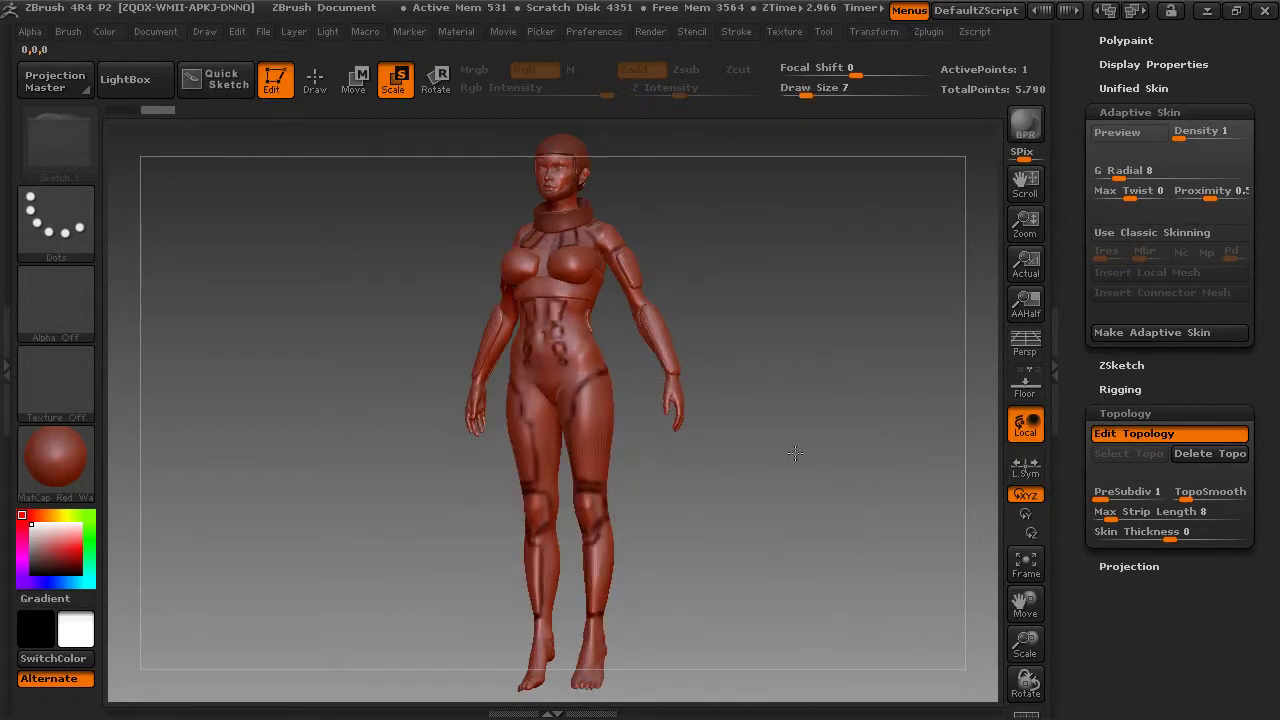
Step: Place topology points along the painted line on the front of the thigh, from the inner thigh up towards the hip
left_click_drag(790, 460, 800, 515)
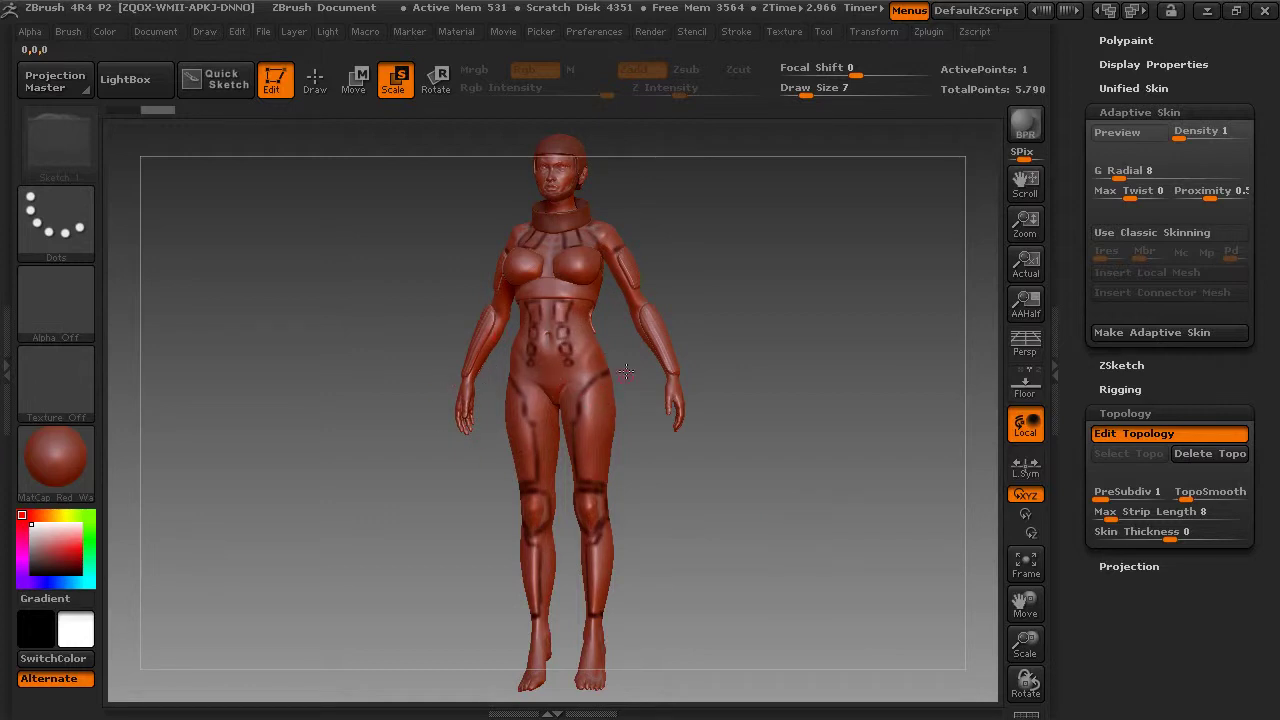
left_click_drag(1027, 646, 1033, 676)
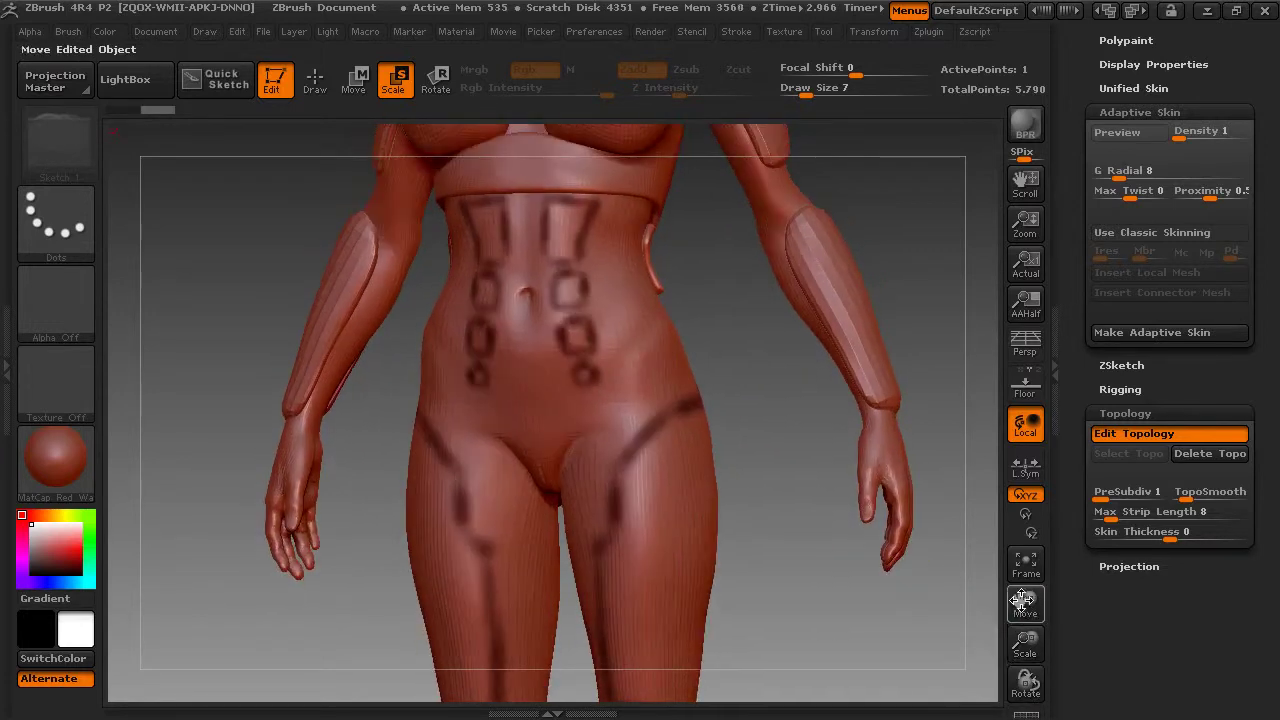
left_click_drag(1026, 605, 992, 524)
left_click_drag(762, 562, 775, 560)
key("q")
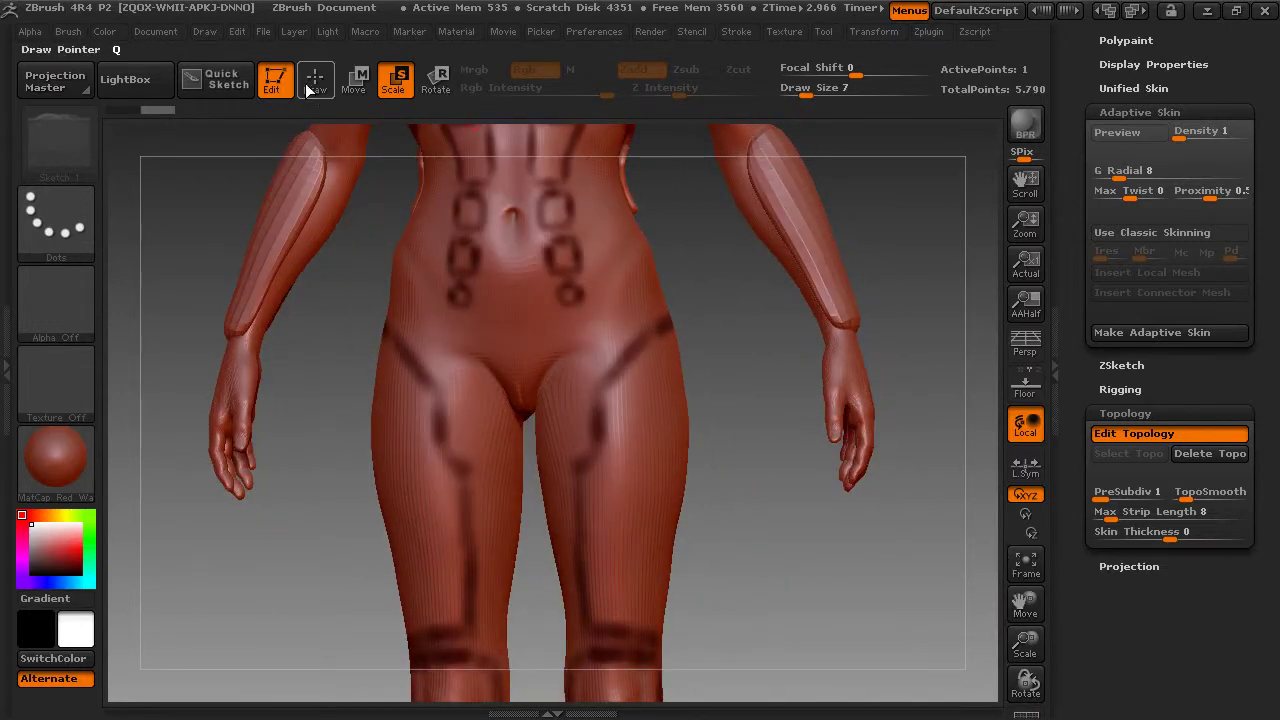
left_click(579, 466)
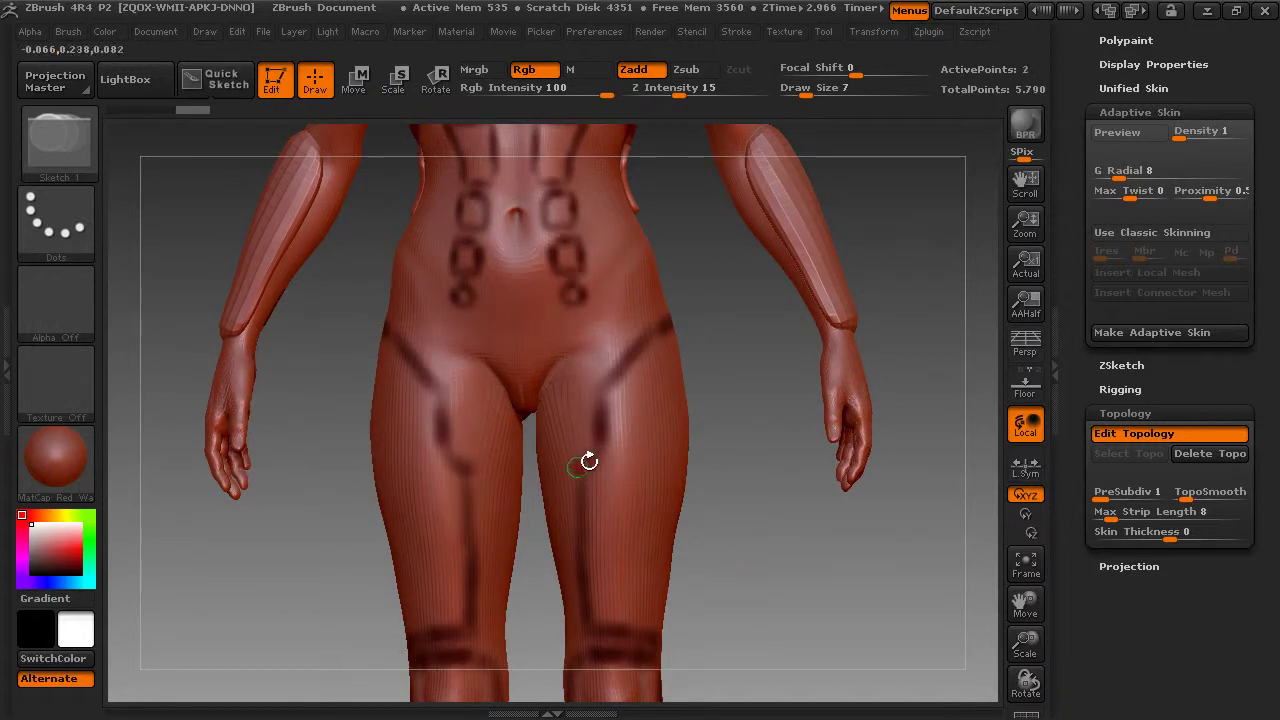
left_click(606, 430)
left_click(607, 408)
left_click(594, 404)
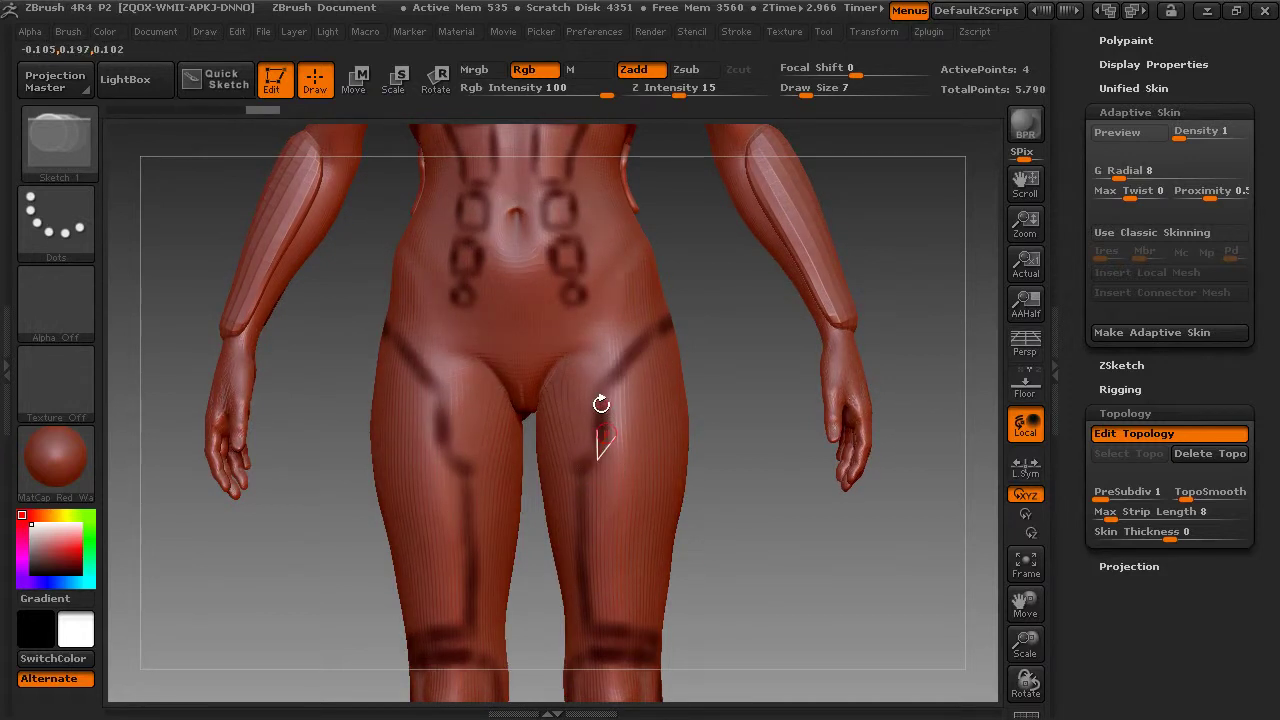
left_click(600, 382)
left_click(622, 361)
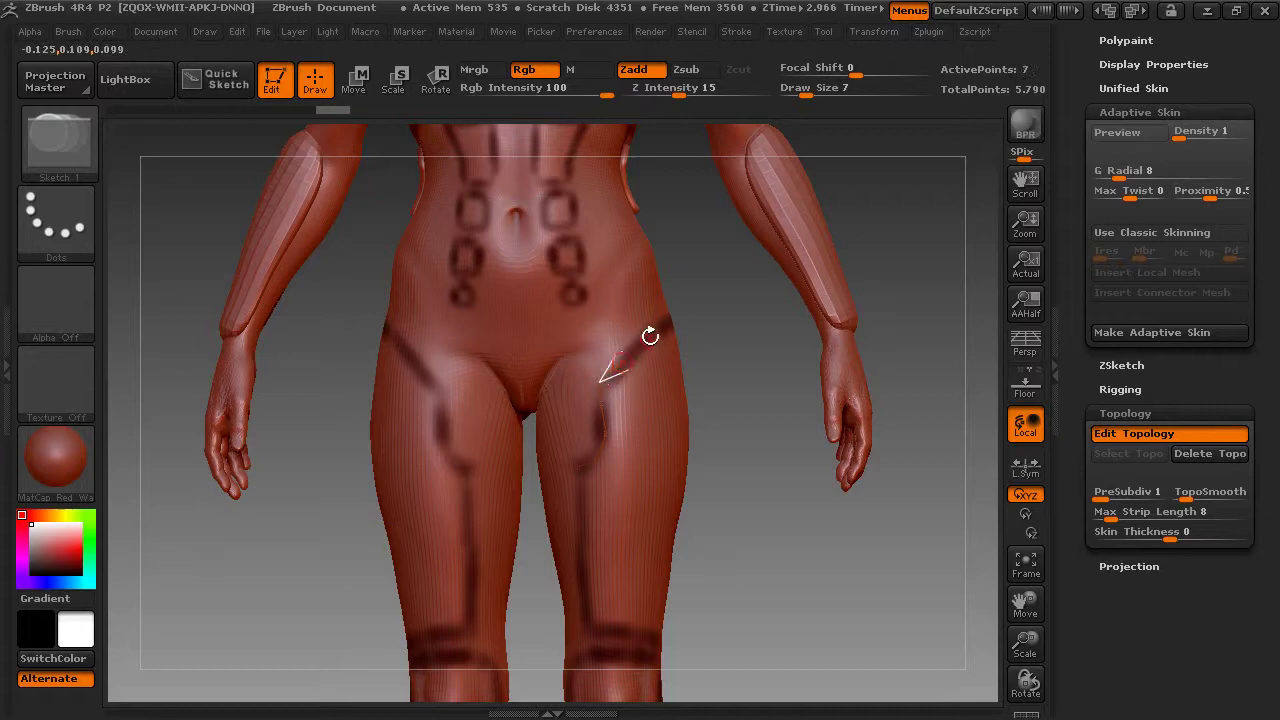
left_click(649, 337)
Step: Extend the topology points along the painted hip line from the front of the thigh to the outer hip corner
left_click_drag(711, 331, 590, 347)
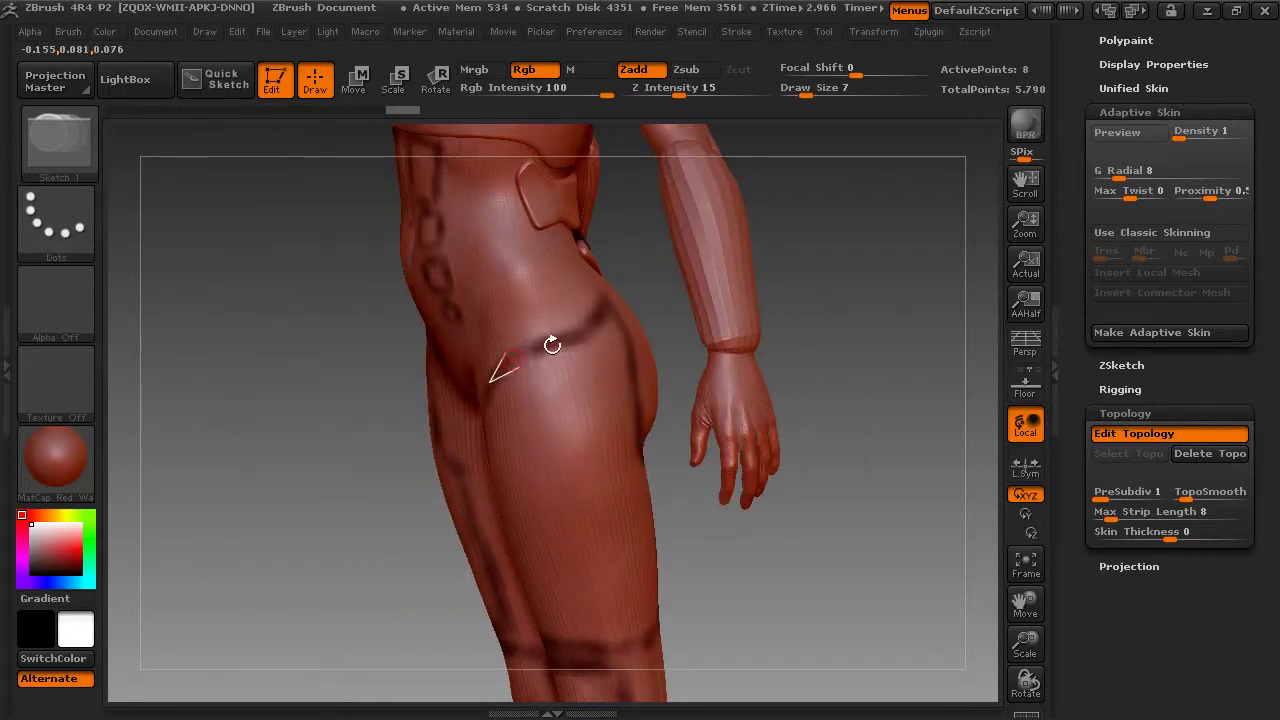
left_click(552, 347)
left_click(586, 331)
mouse_move(652, 277)
left_mouse_down()
mouse_move(615, 310)
mouse_move(650, 296)
left_mouse_up()
left_click(577, 325)
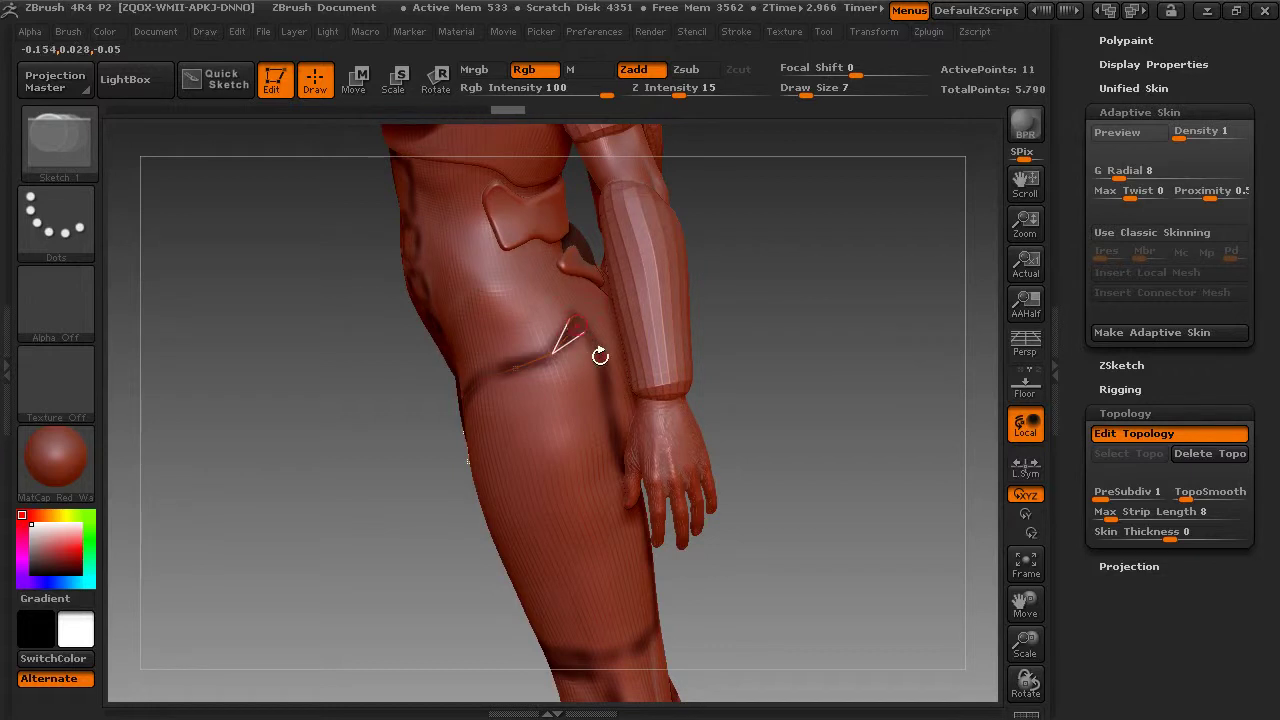
Step: Place topology points down the painted line behind the hip and around beneath the buttock
left_click(600, 355)
left_click(609, 410)
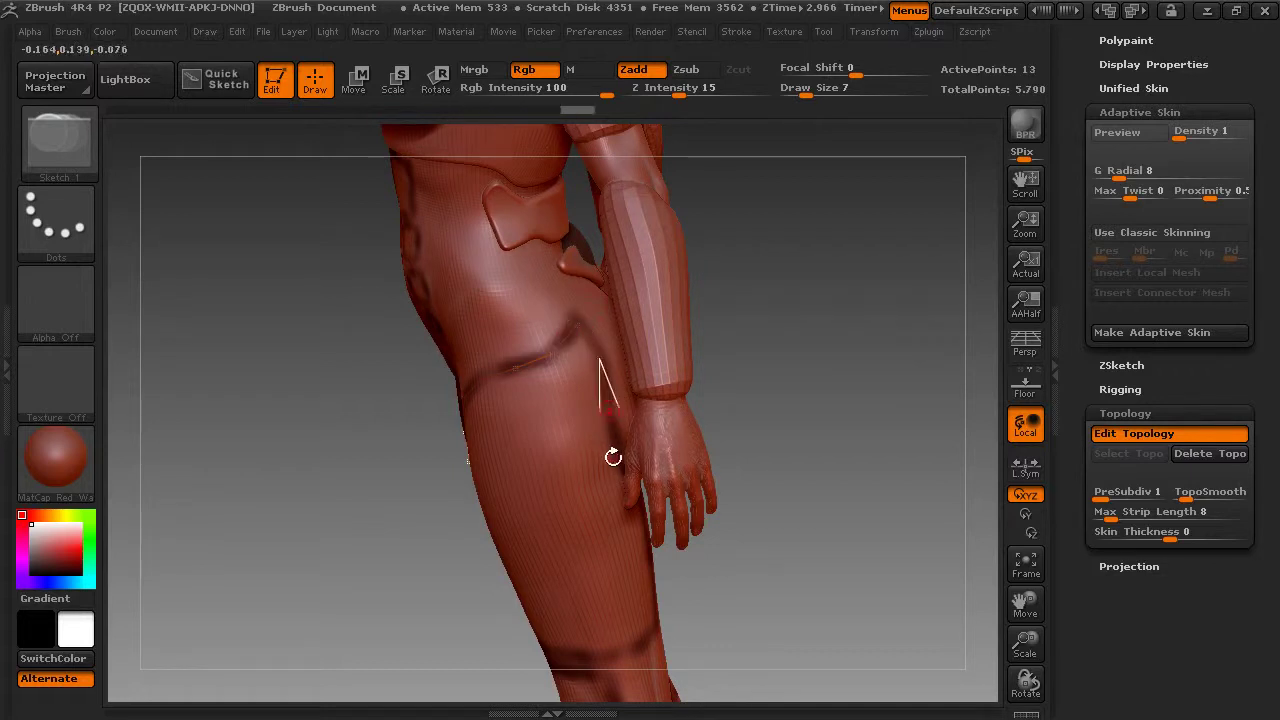
left_click(618, 452)
left_click_drag(722, 470, 560, 518)
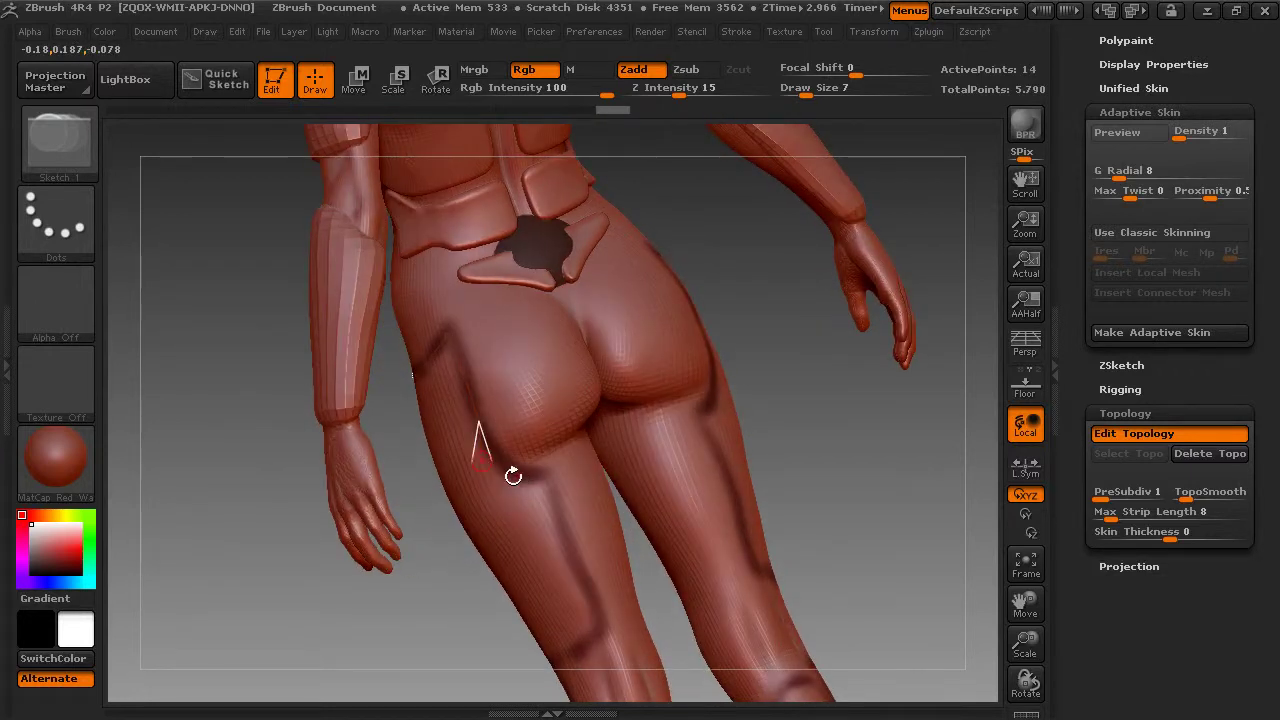
left_click(482, 462)
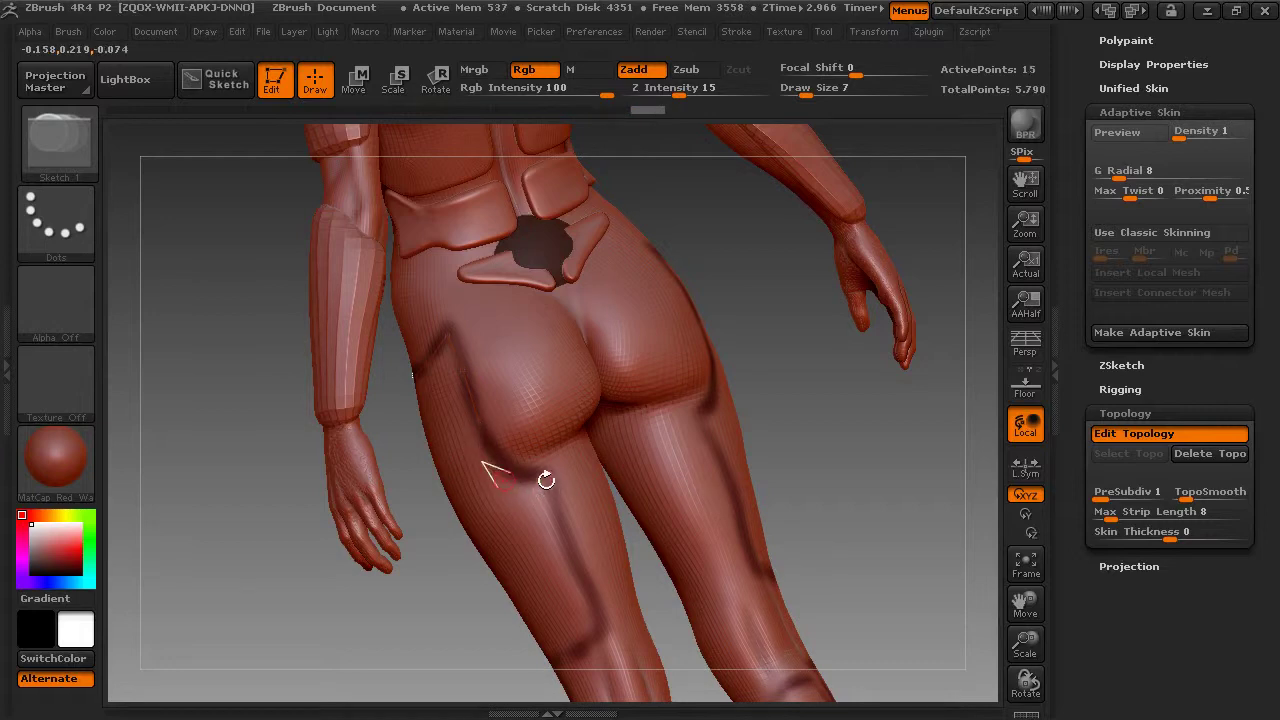
left_click(545, 480)
Step: Place topology points down the painted line on the back of the thigh to the corner above the knee
left_click(560, 527)
left_click(580, 568)
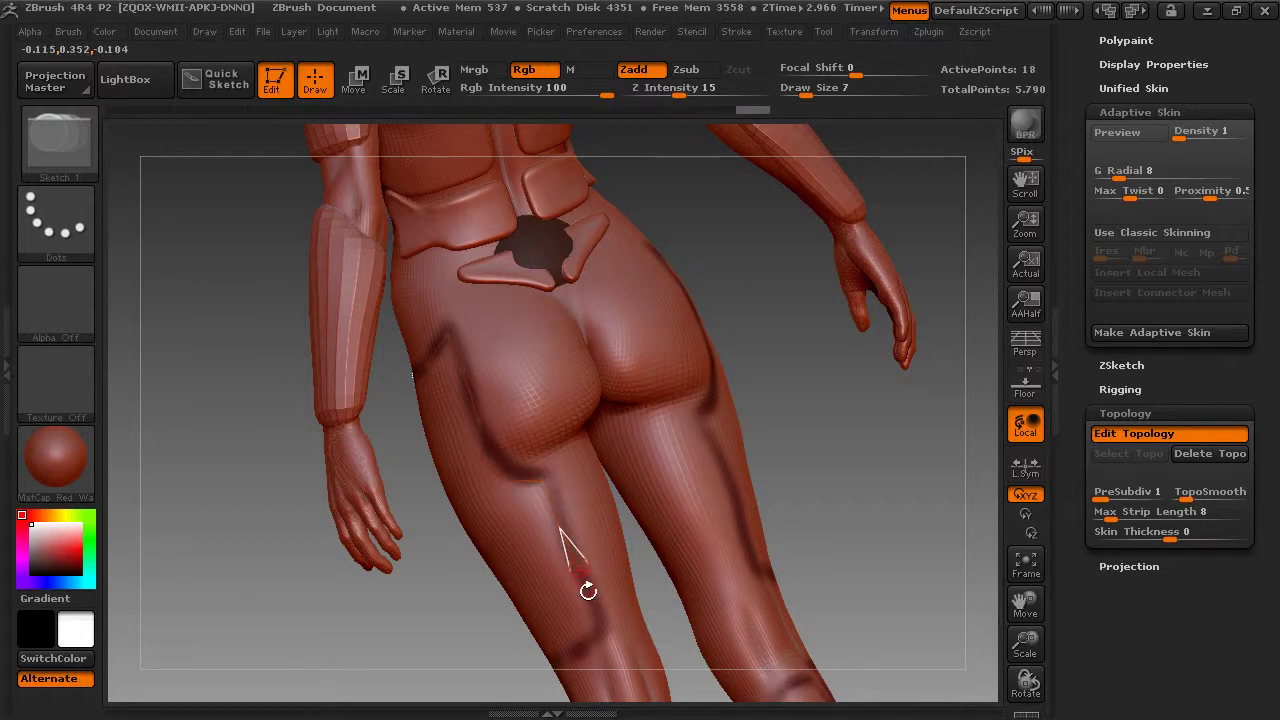
left_click(591, 599)
left_click(604, 630)
left_click_drag(798, 566, 930, 500)
Step: Place topology points around the painted line above the knee, from the back of the leg to the inner front corner
left_click(626, 620)
left_click(601, 631)
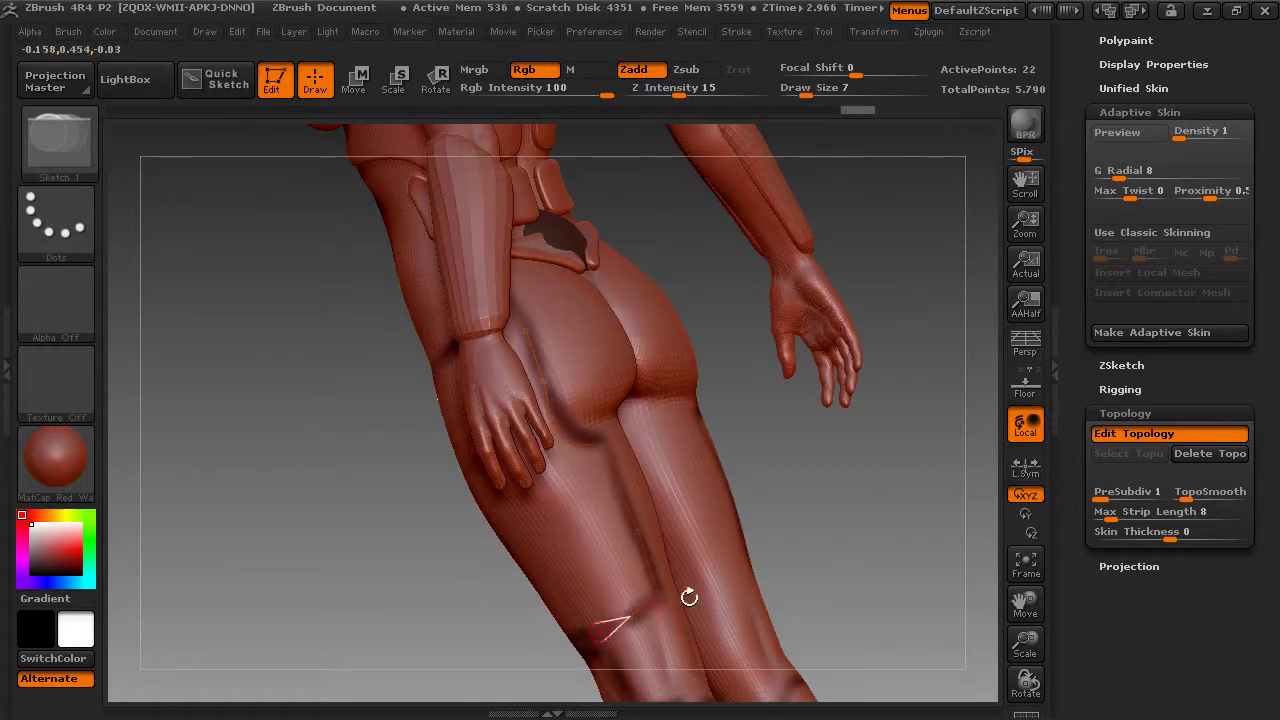
left_click_drag(780, 556, 826, 520)
left_click(684, 611)
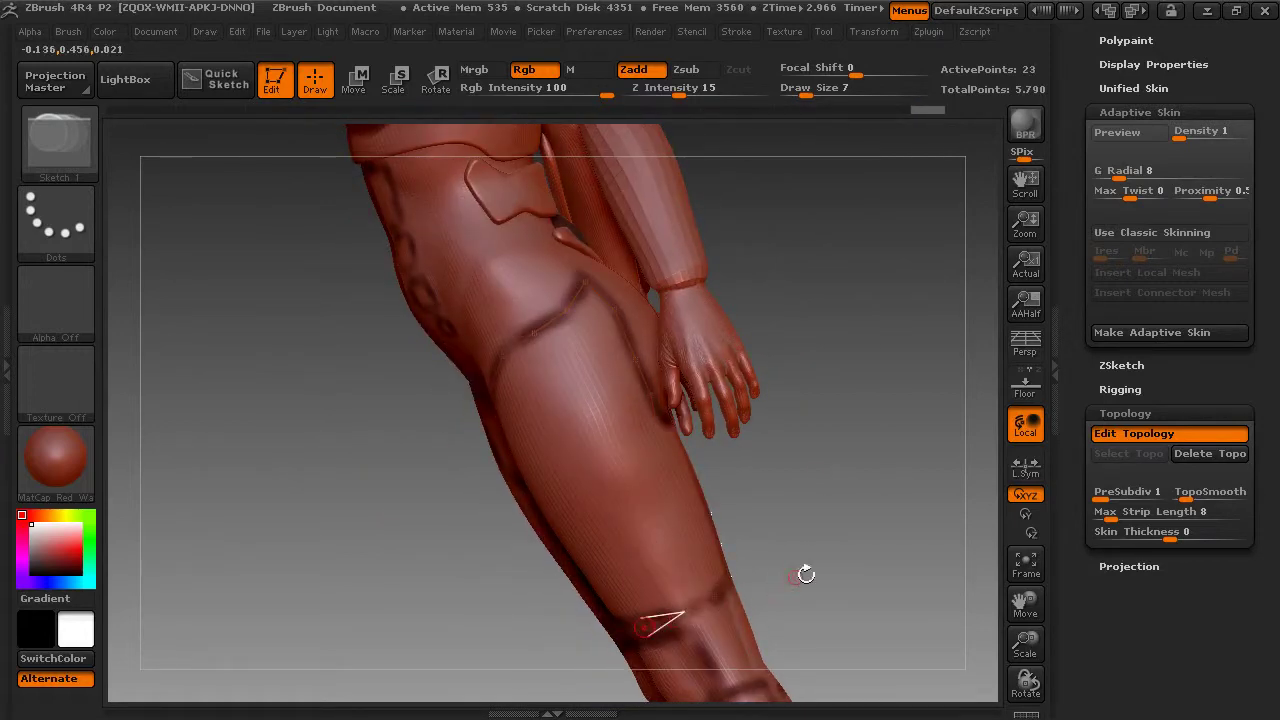
left_click_drag(806, 572, 892, 540)
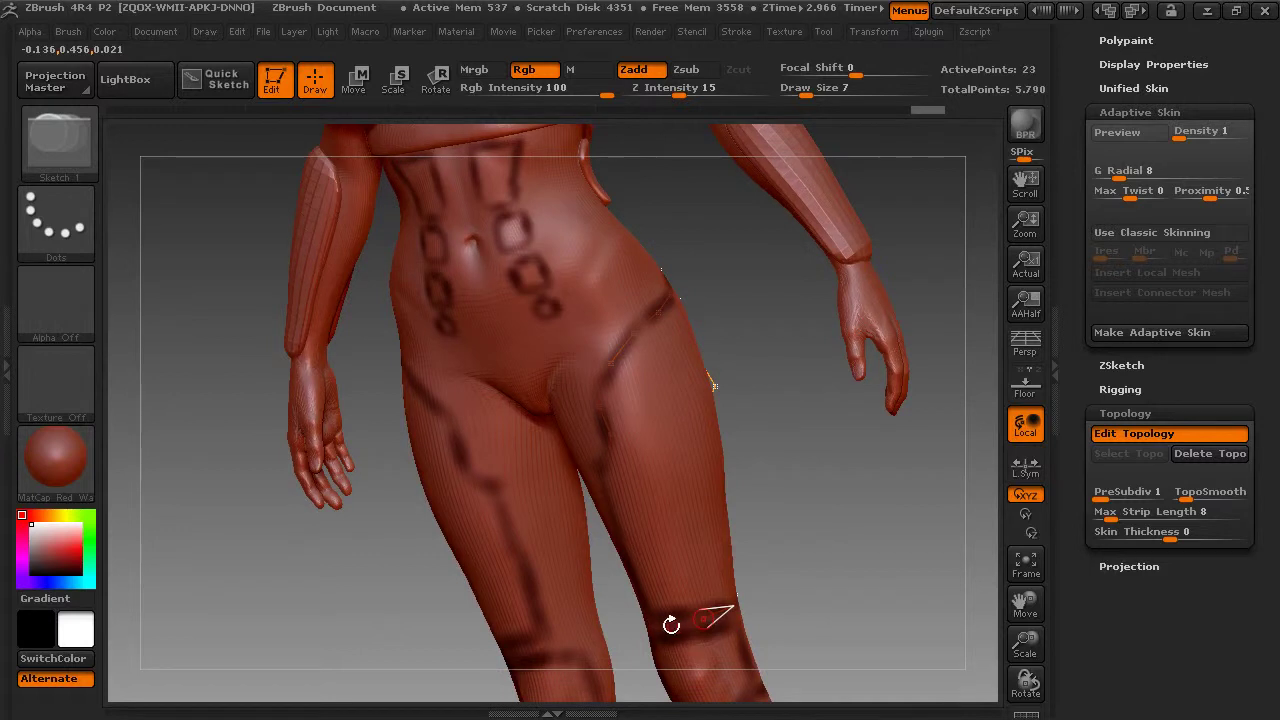
left_click(703, 619)
left_click_drag(796, 573, 839, 567)
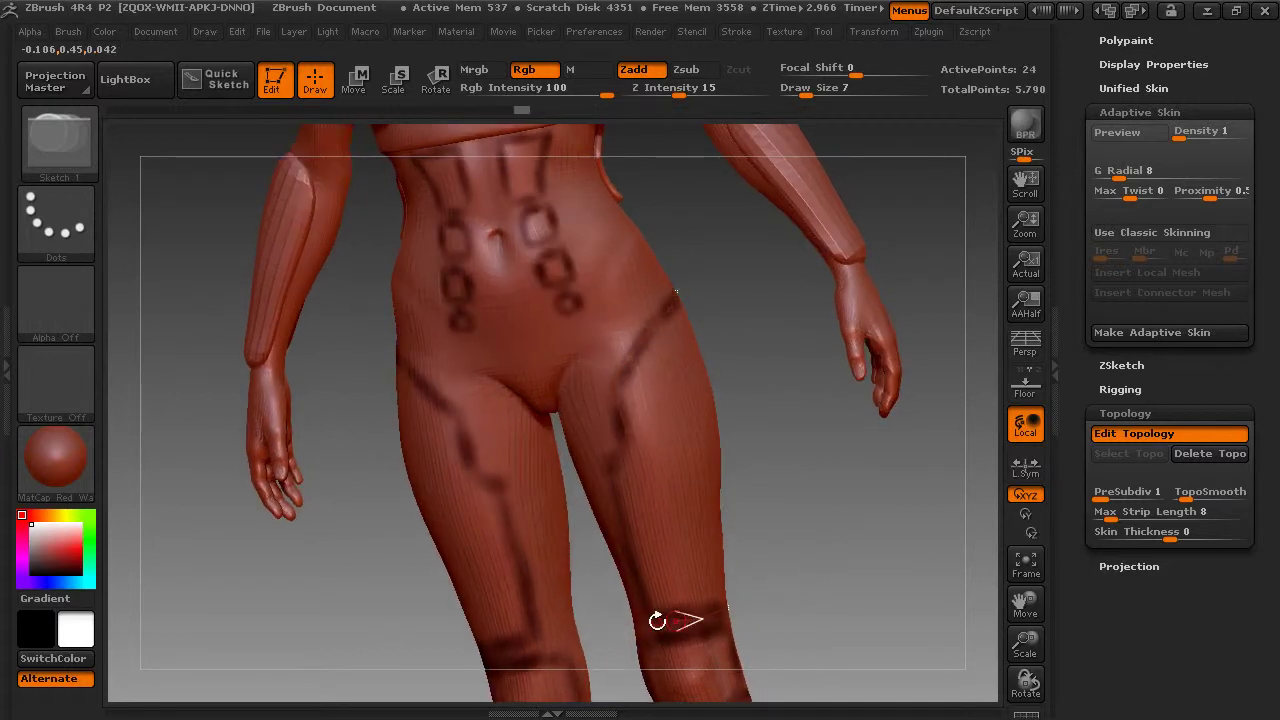
left_click(650, 621)
Step: Place topology points up the painted inner thigh line to reach the start of the outline
left_click(638, 586)
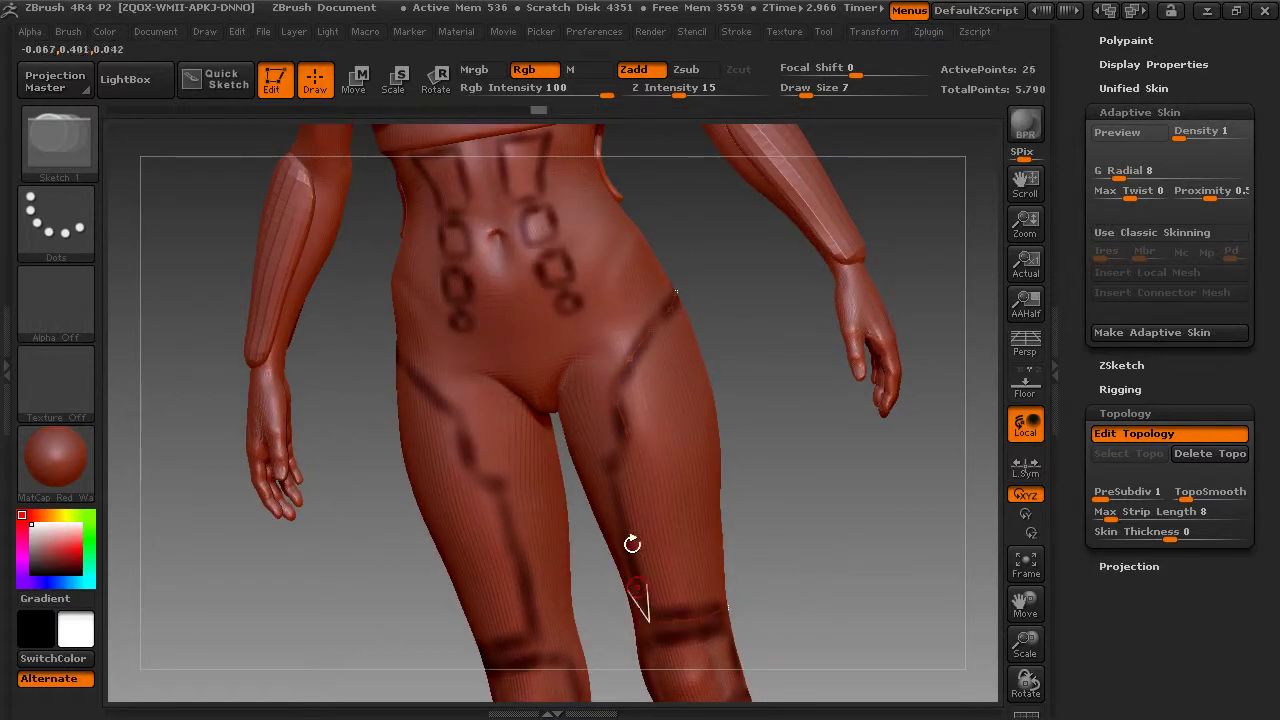
left_click(631, 543)
left_click(617, 506)
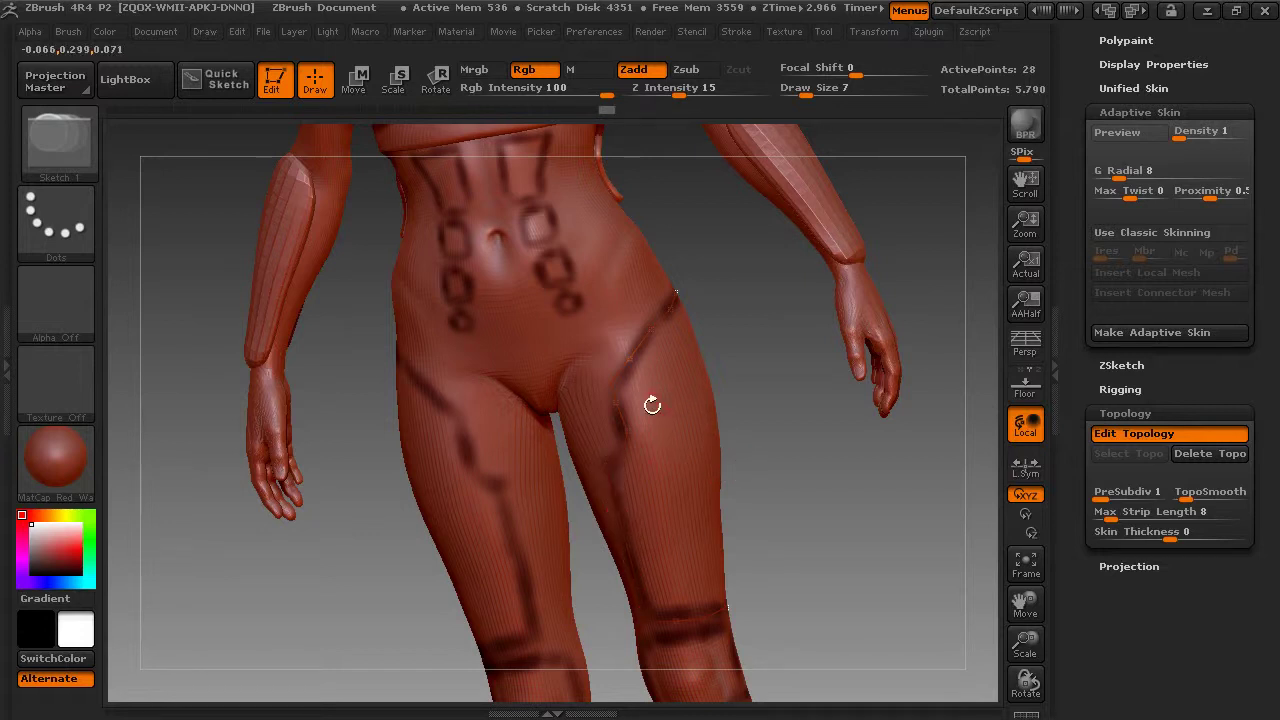
left_click(607, 467)
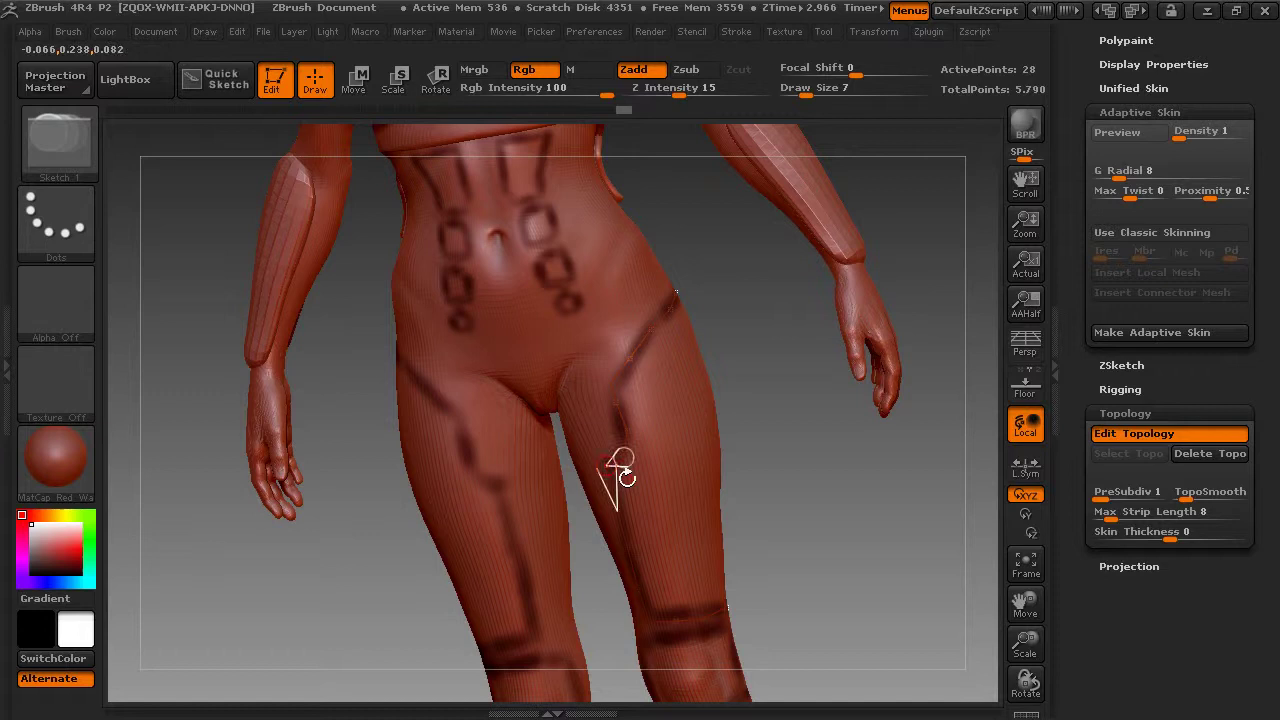
Step: Start an inner row of topology points beside the upper front thigh line, tie it to the outline and set Draw Size to 1
left_click(631, 477)
left_click(639, 396)
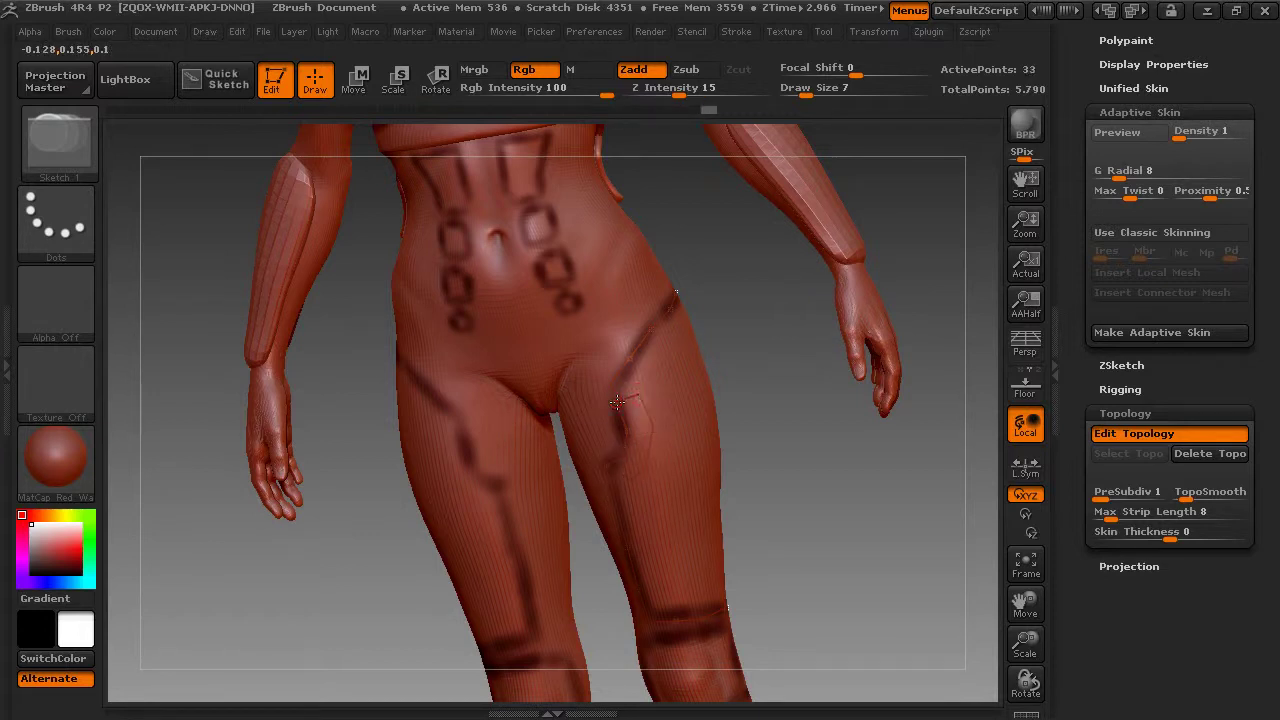
left_click(648, 425)
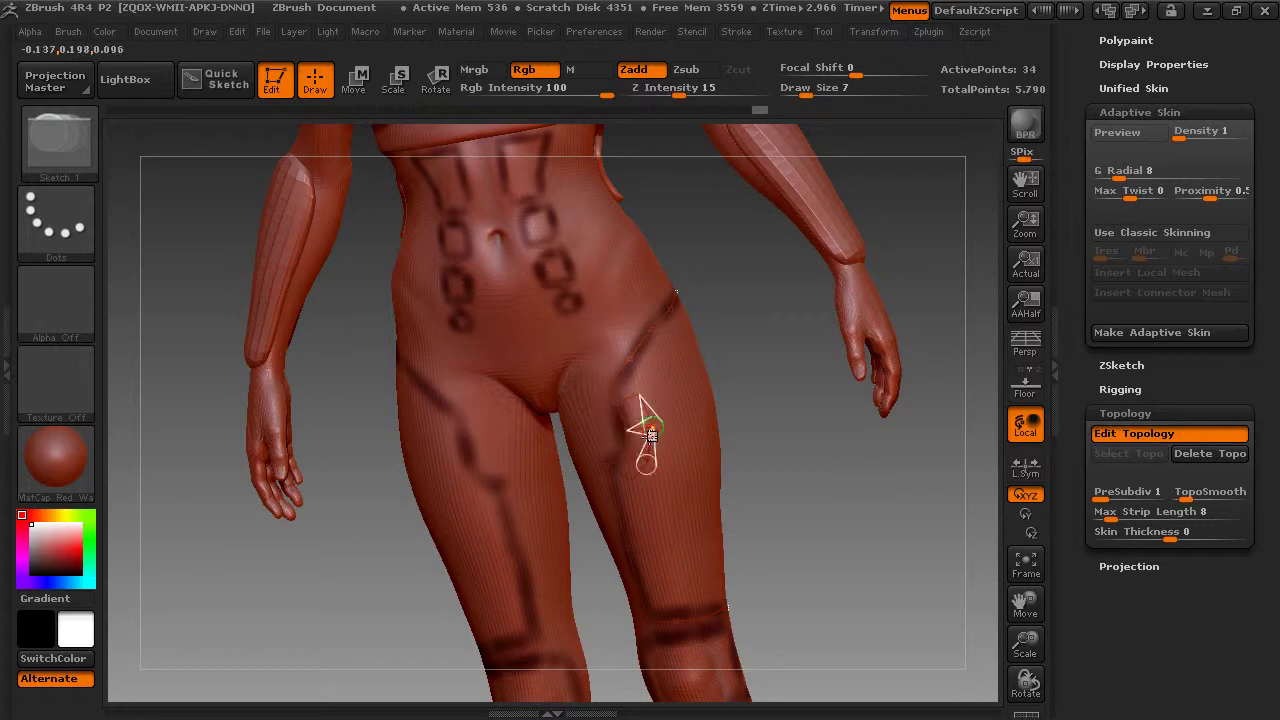
left_click(622, 457)
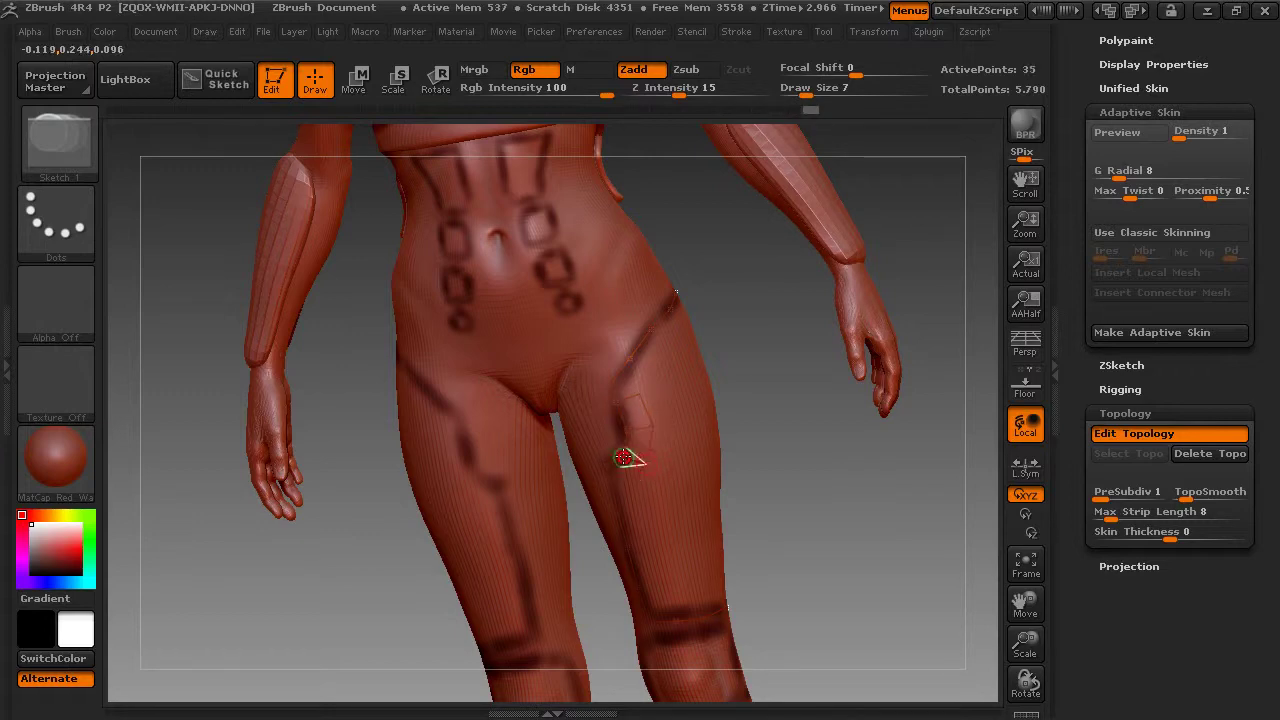
key("space")
mouse_move(771, 415)
left_mouse_down()
mouse_move(752, 415)
mouse_move(786, 490)
mouse_move(758, 428)
left_mouse_up()
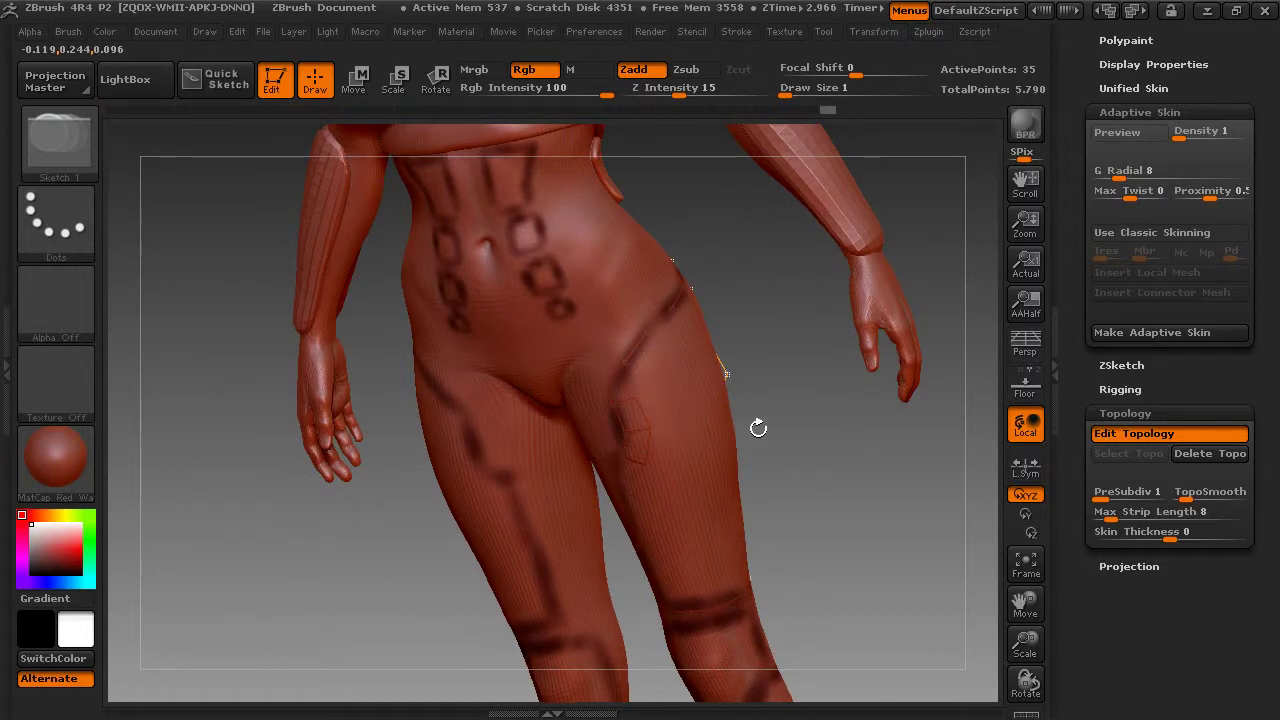
Step: Extend the inner row up the front of the hip and connect it to the outline points with cross edges
left_click(631, 384)
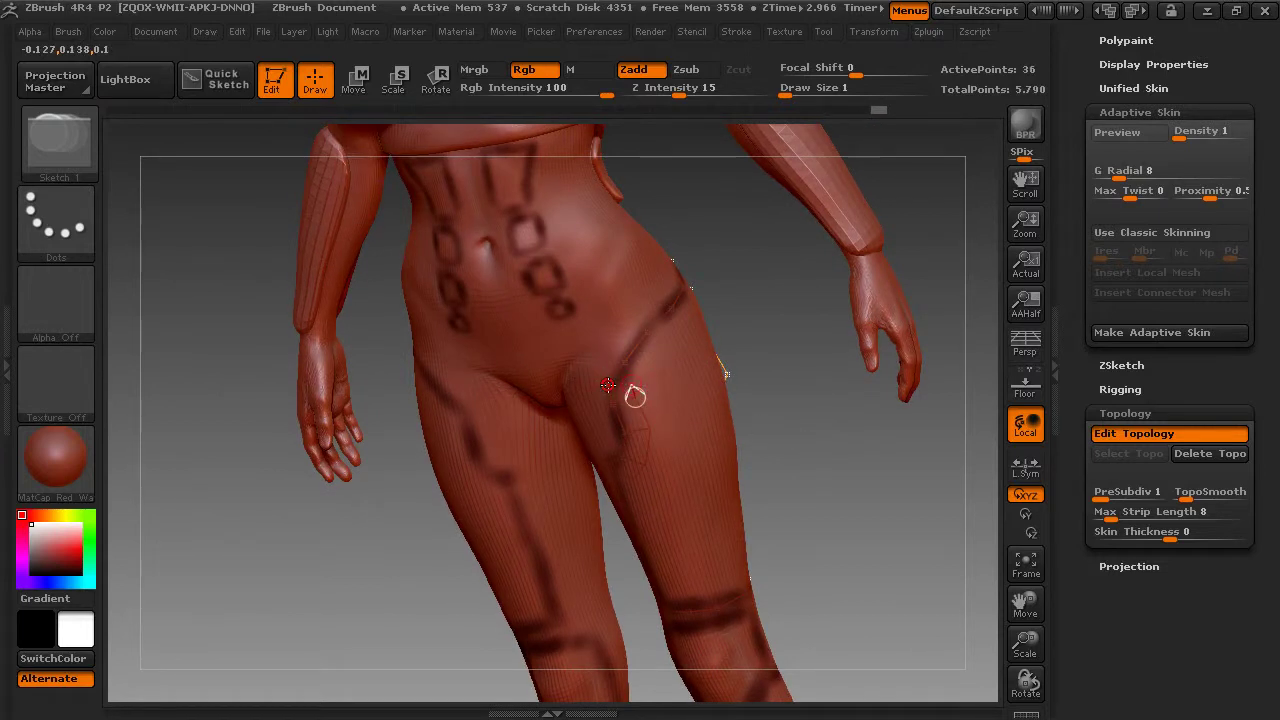
left_click(634, 395)
left_click(643, 366)
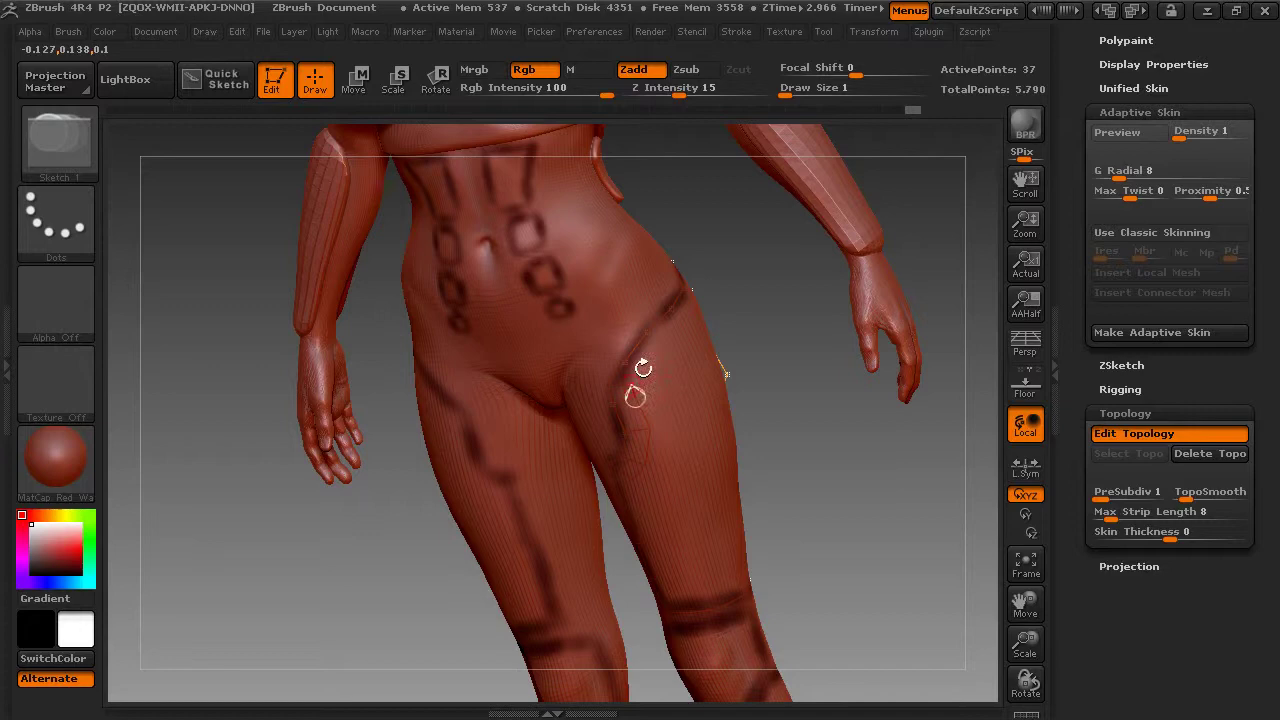
left_click(660, 344)
left_click(621, 368)
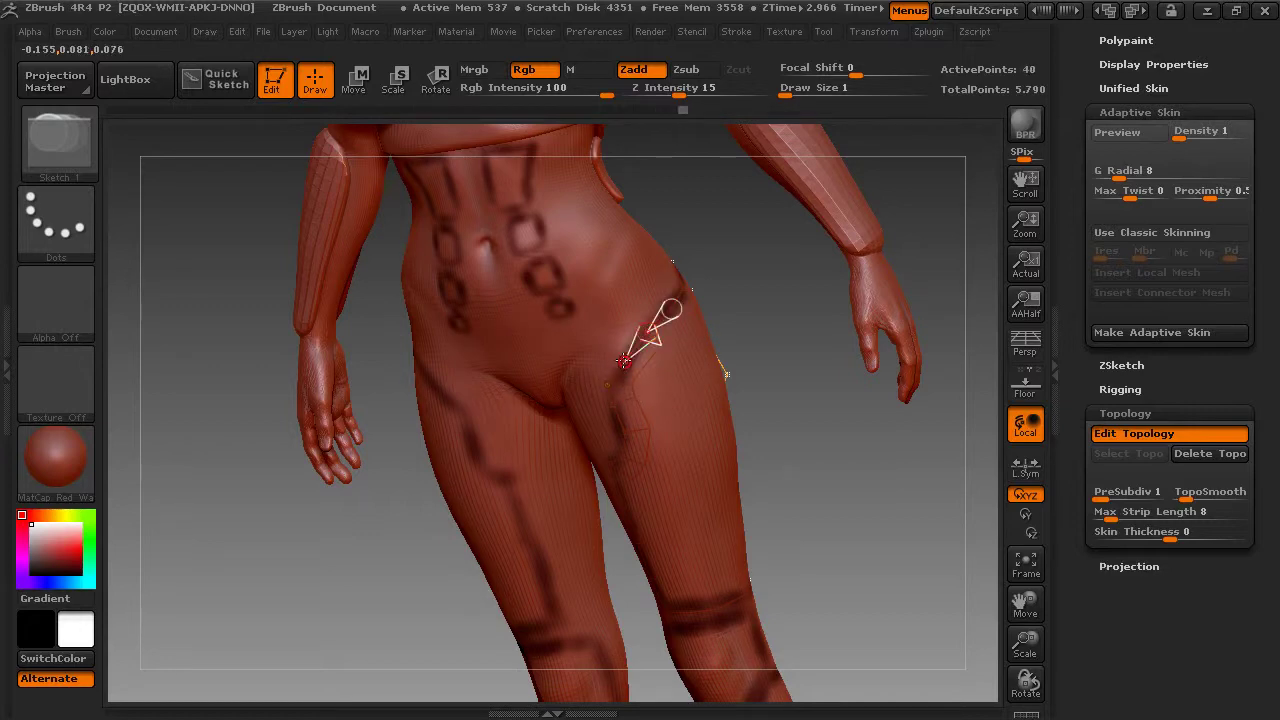
left_click(642, 370)
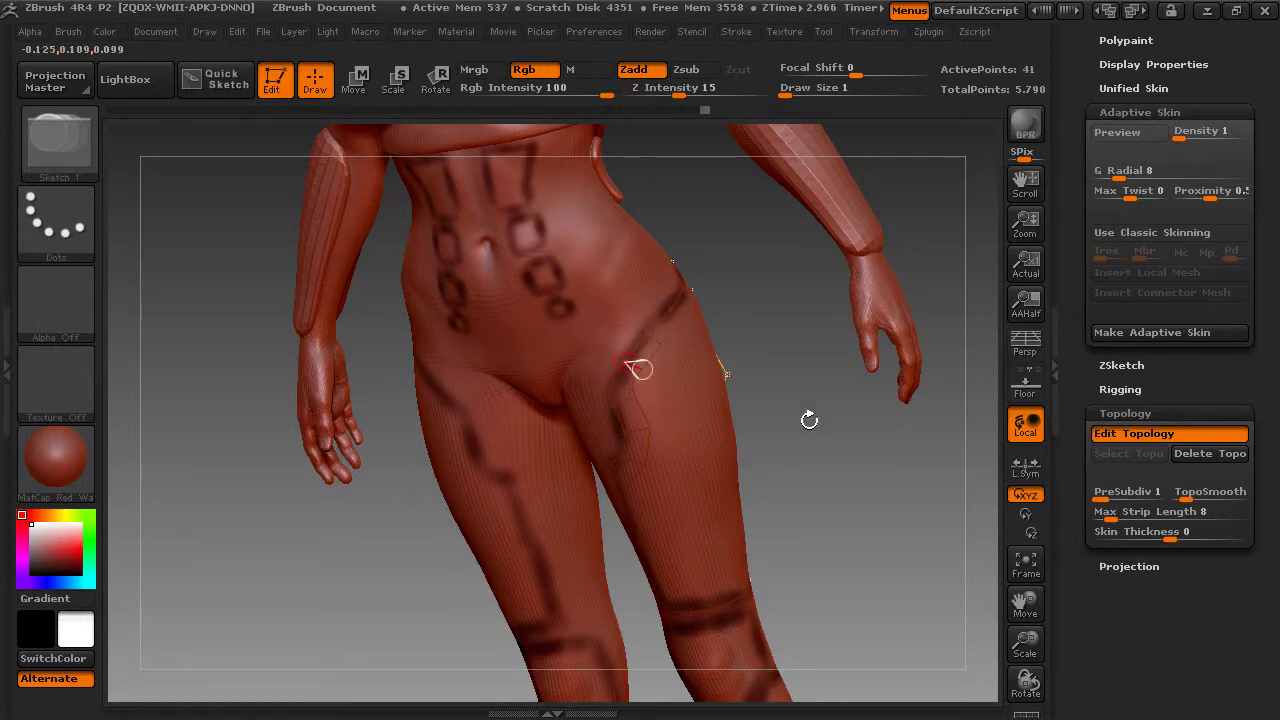
Step: Continue the inner row and its cross edges along the painted hip line around to the outer hip corner
left_click_drag(885, 437, 845, 452)
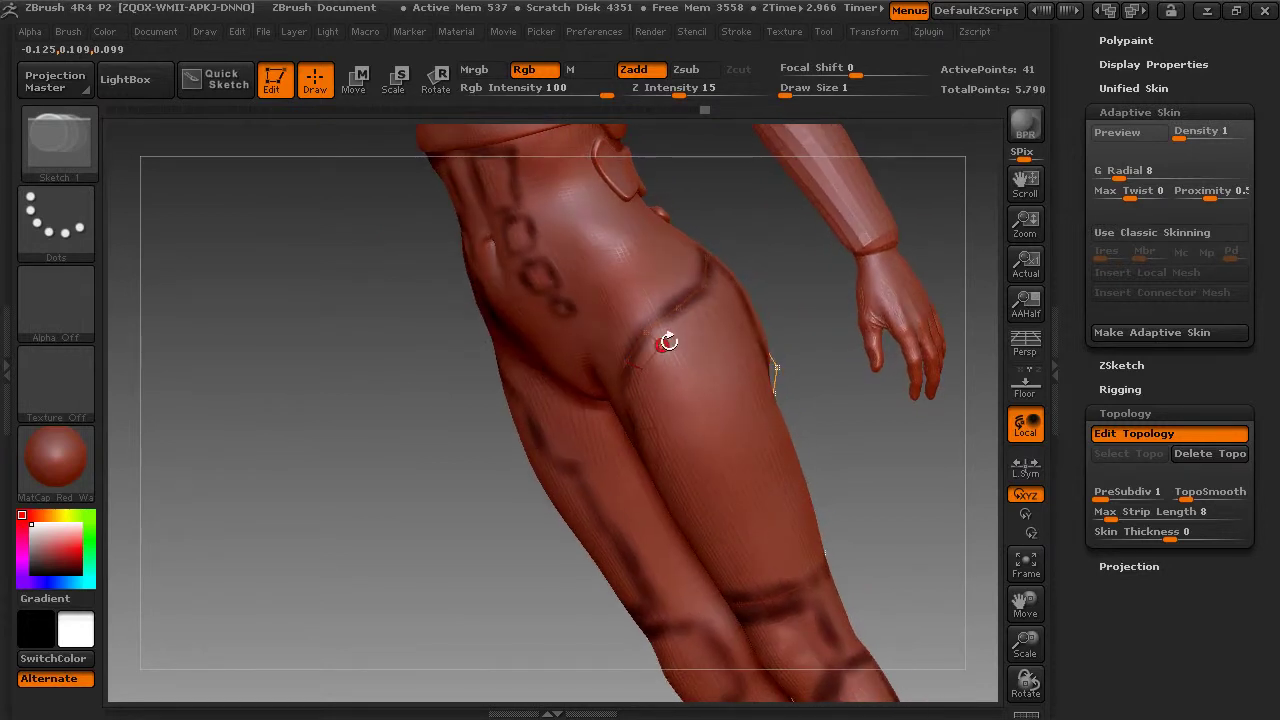
left_click(702, 286)
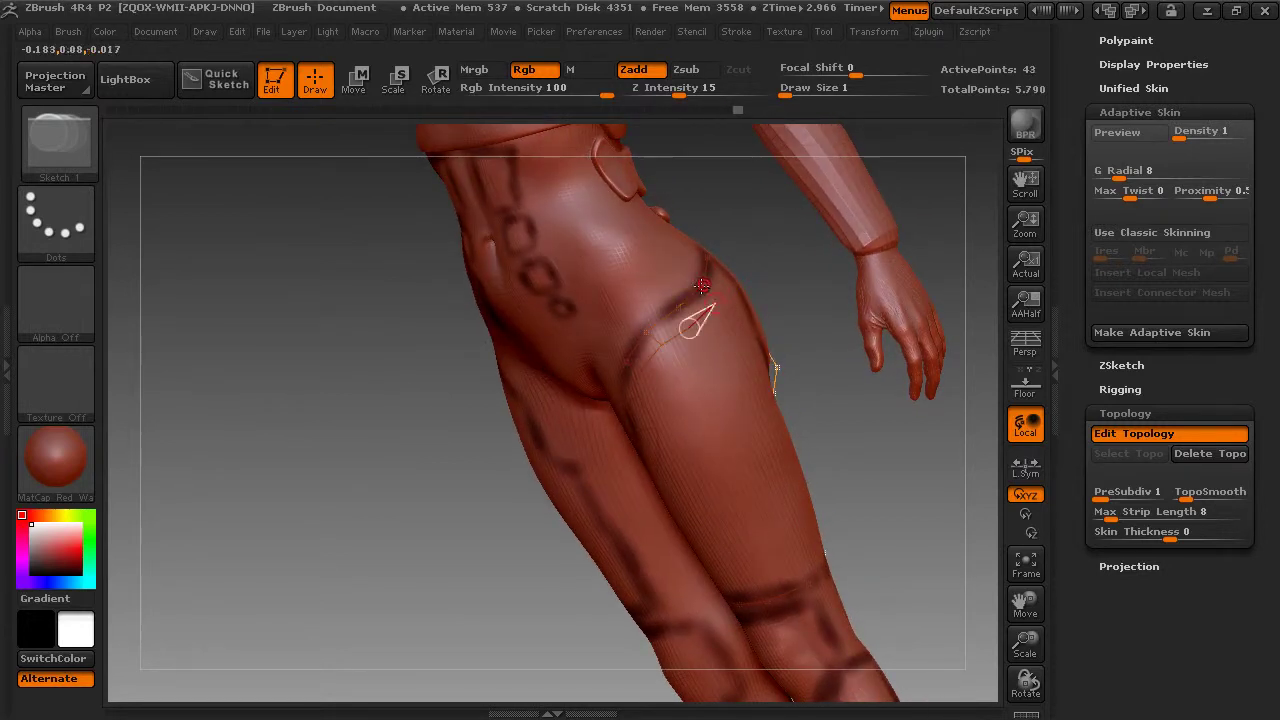
left_click(680, 309)
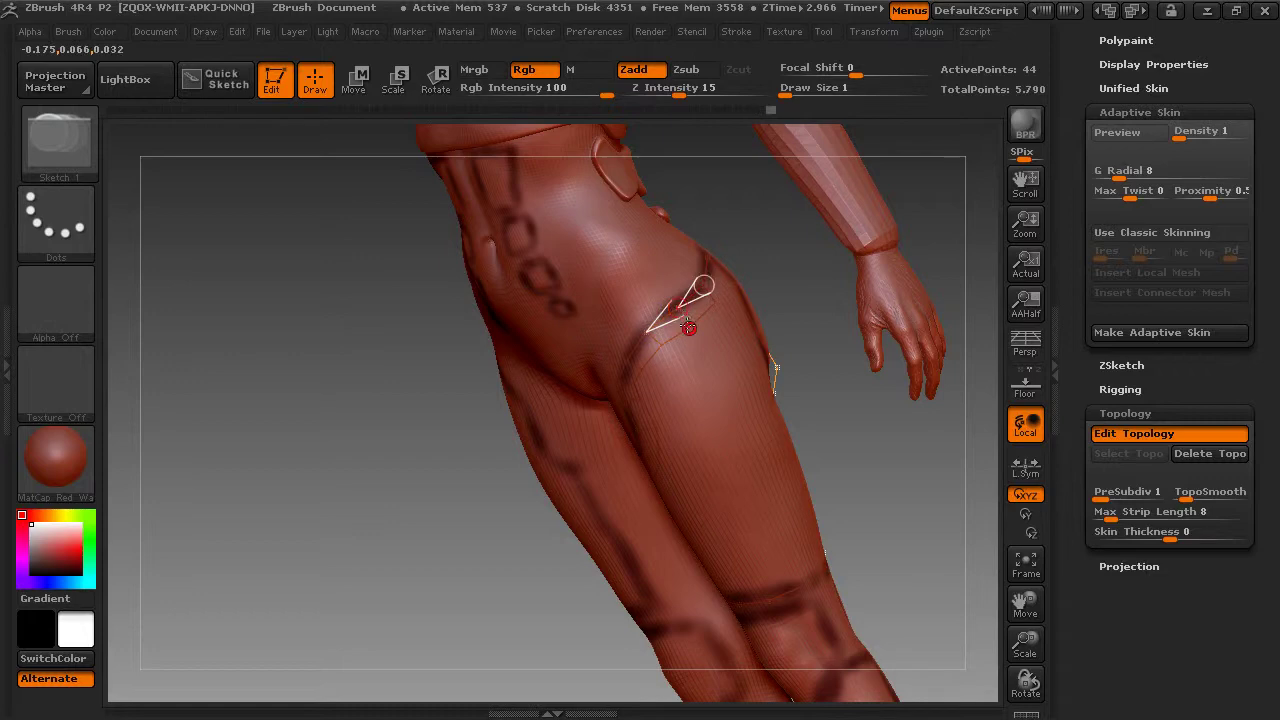
left_click(689, 327)
left_click_drag(821, 393, 686, 262)
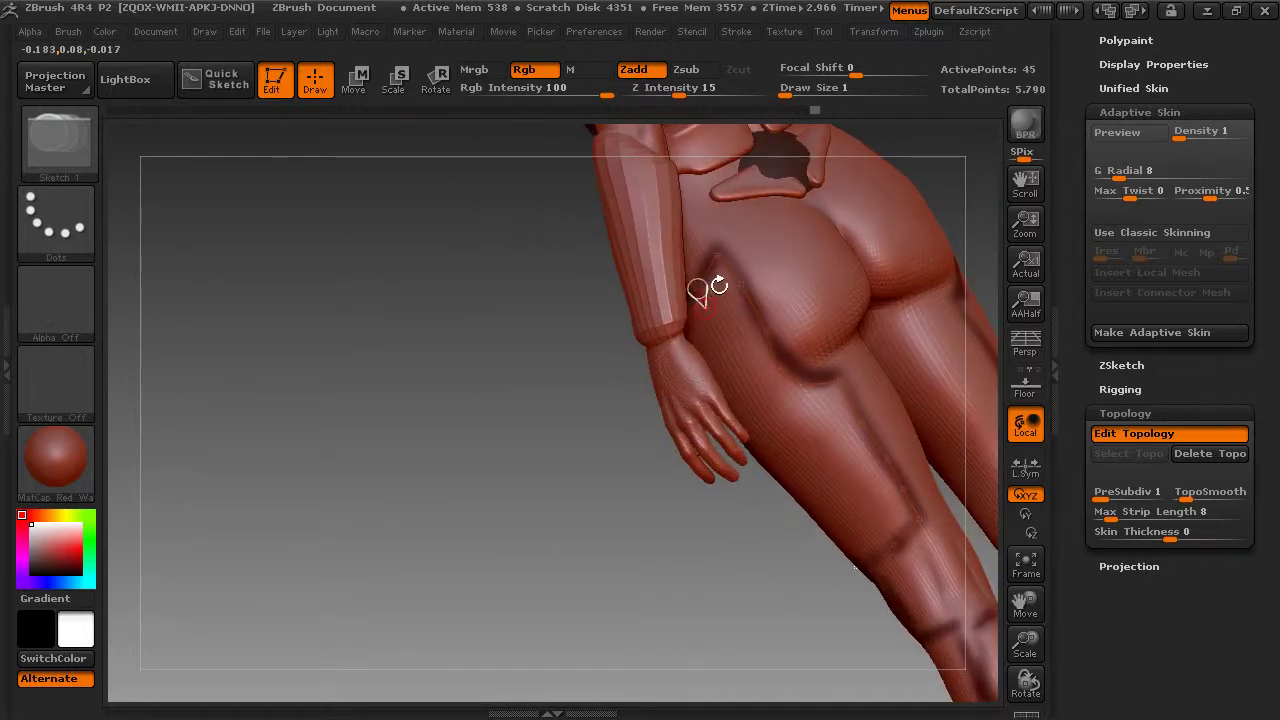
left_click(706, 303)
left_click(716, 258)
left_click_drag(522, 329, 532, 327)
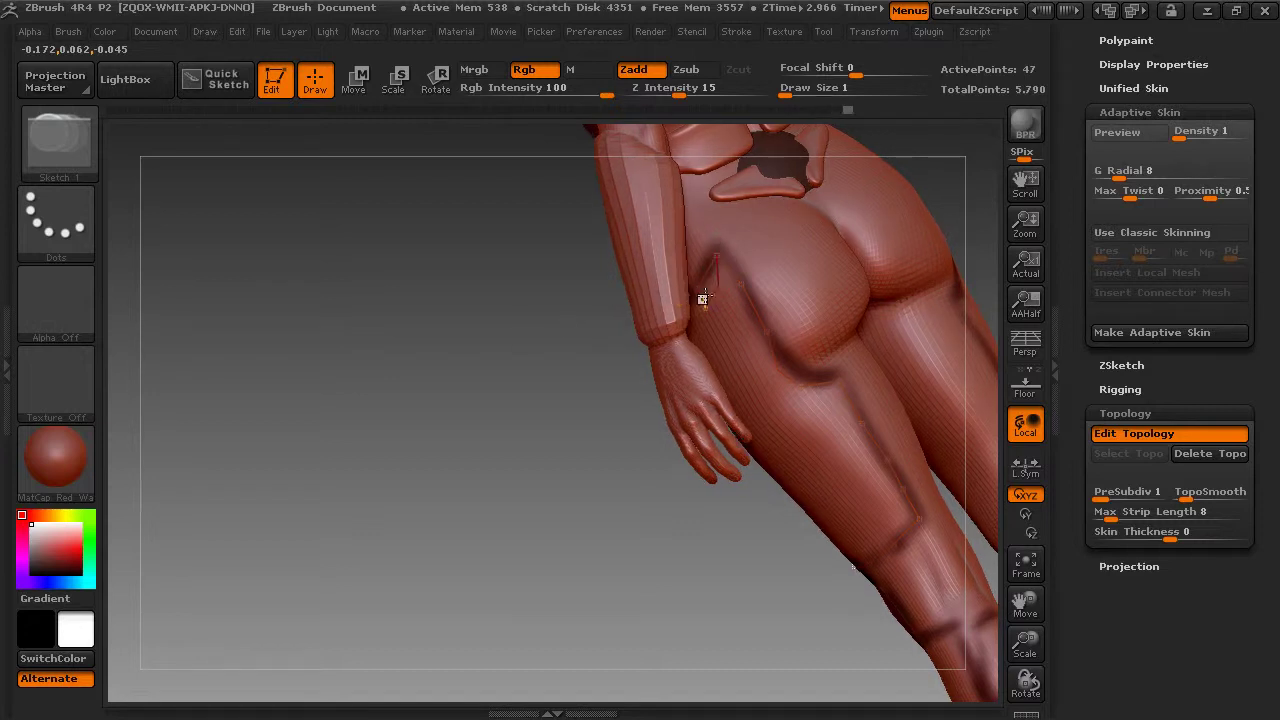
Step: Run the inner row of topology points from the outer hip corner down the back of the thigh to beneath the buttock
left_click(718, 287)
left_click(728, 304)
left_click(745, 341)
left_click(757, 380)
left_click(808, 409)
left_click(838, 381)
Step: Connect the inner row to the outline beneath the buttock with cross edges, undoing the misplaced one
left_click(838, 382)
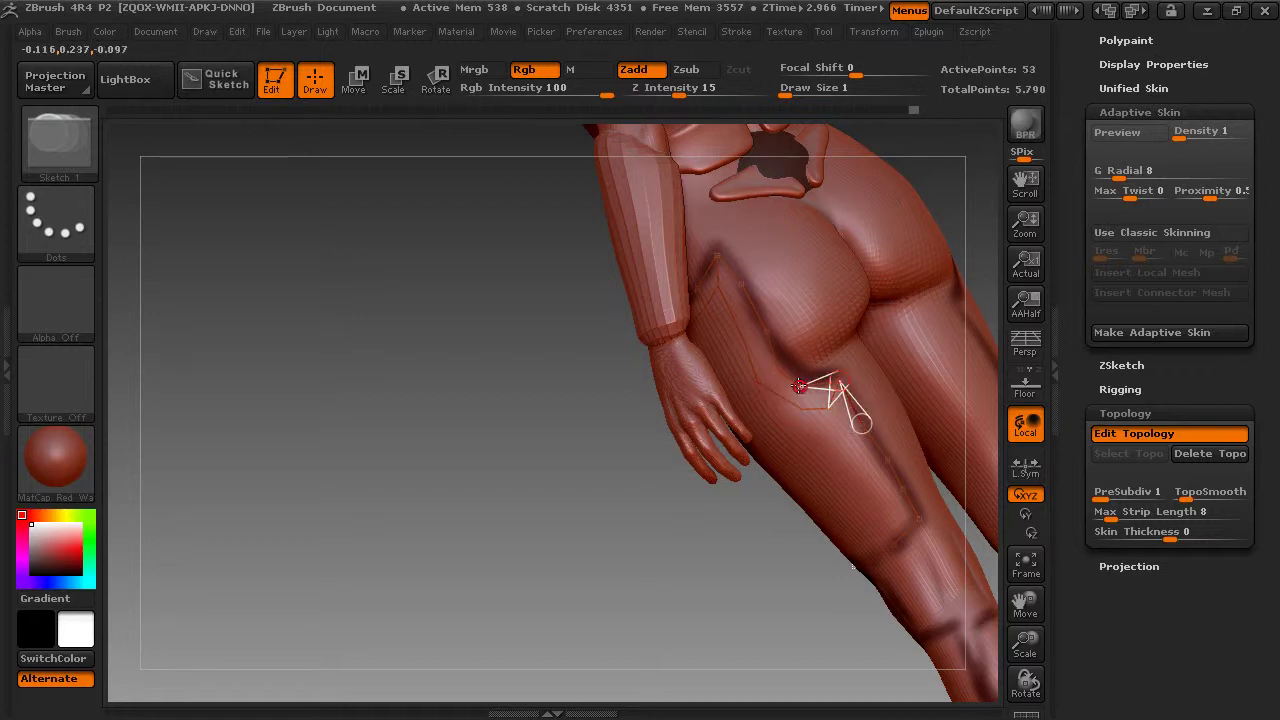
left_click(799, 385)
left_click(802, 405)
left_click(802, 405)
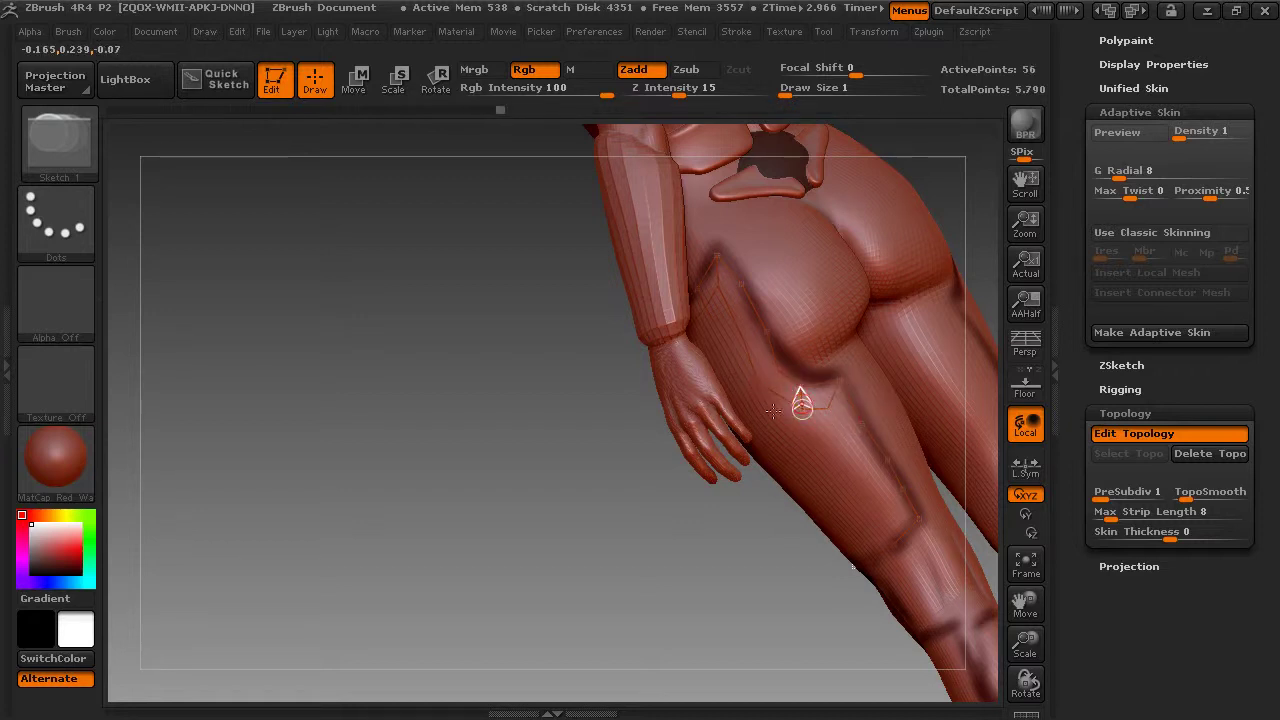
key("ctrl+z")
left_click_drag(763, 552, 760, 550)
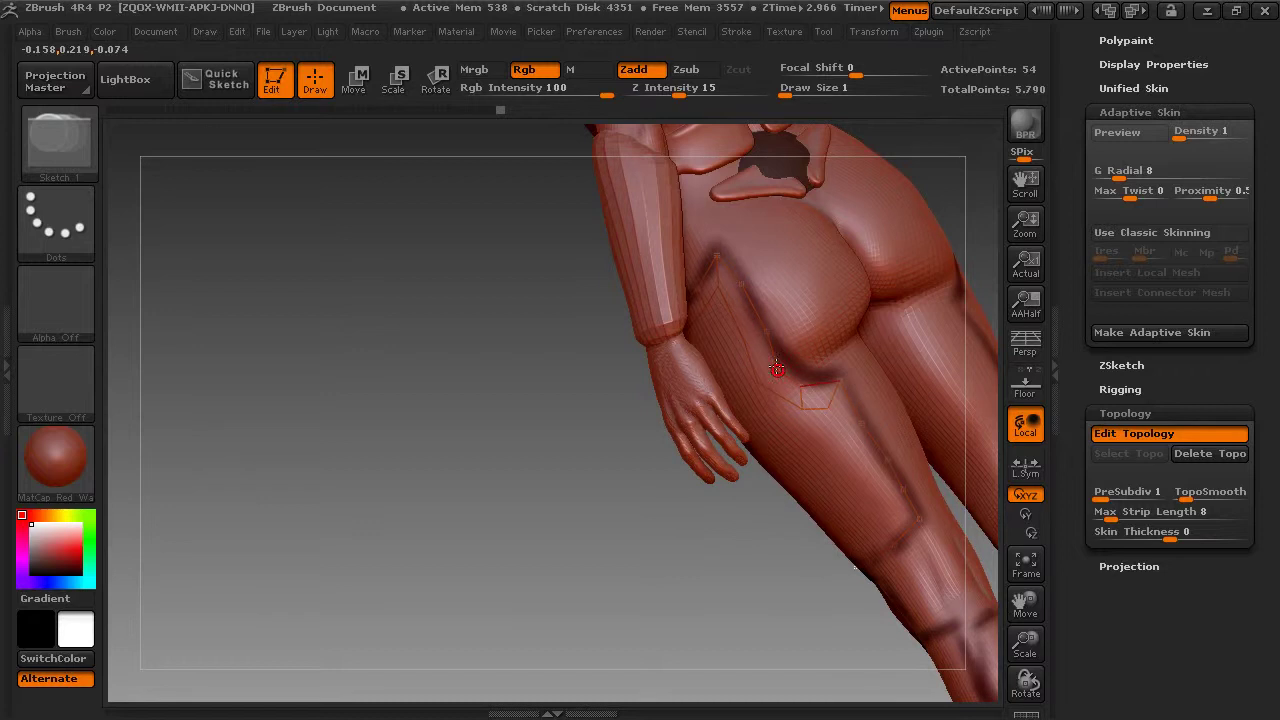
left_click(759, 380)
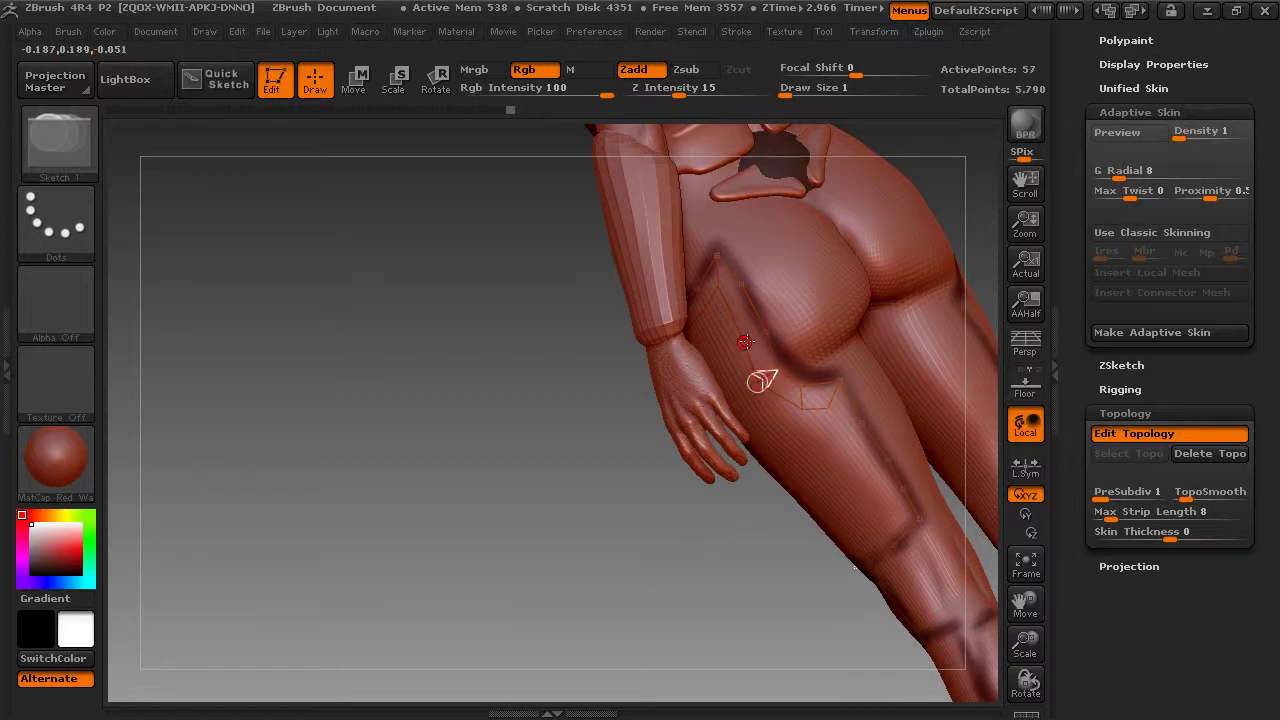
Step: Try to connect the inner row to the outline with cross edges up towards the outer hip corner
left_click(745, 342)
left_click(745, 292)
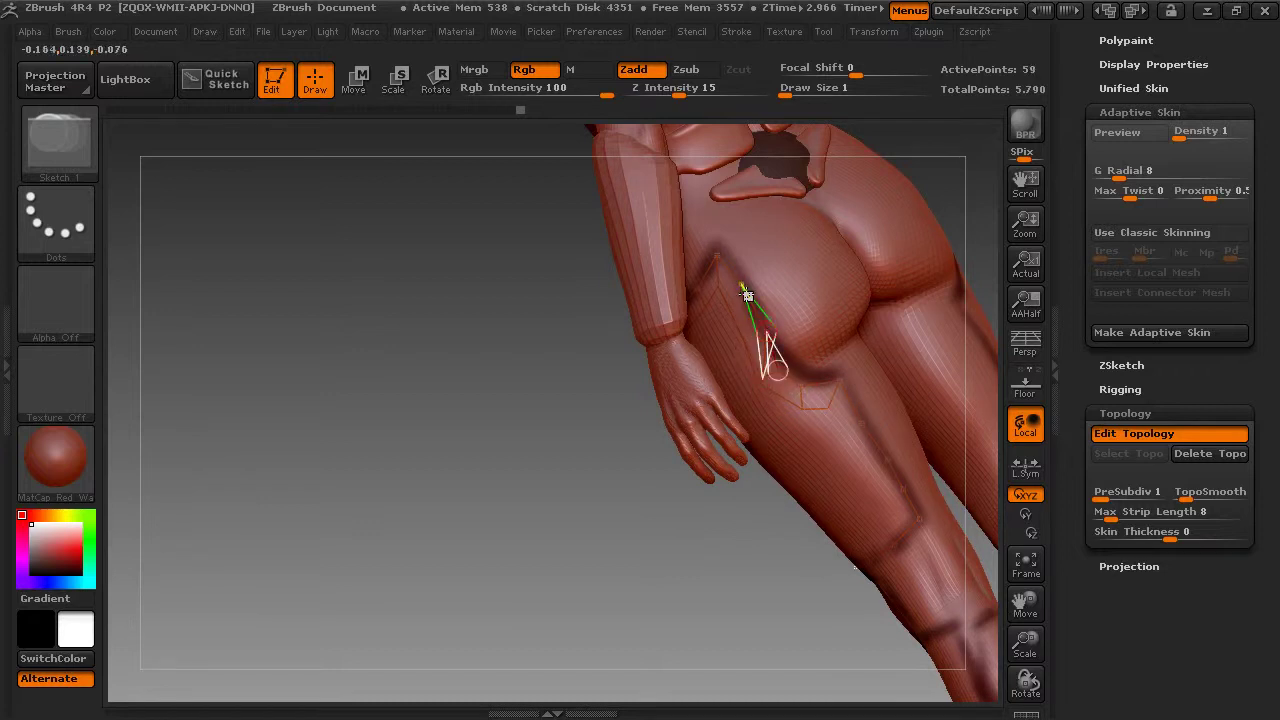
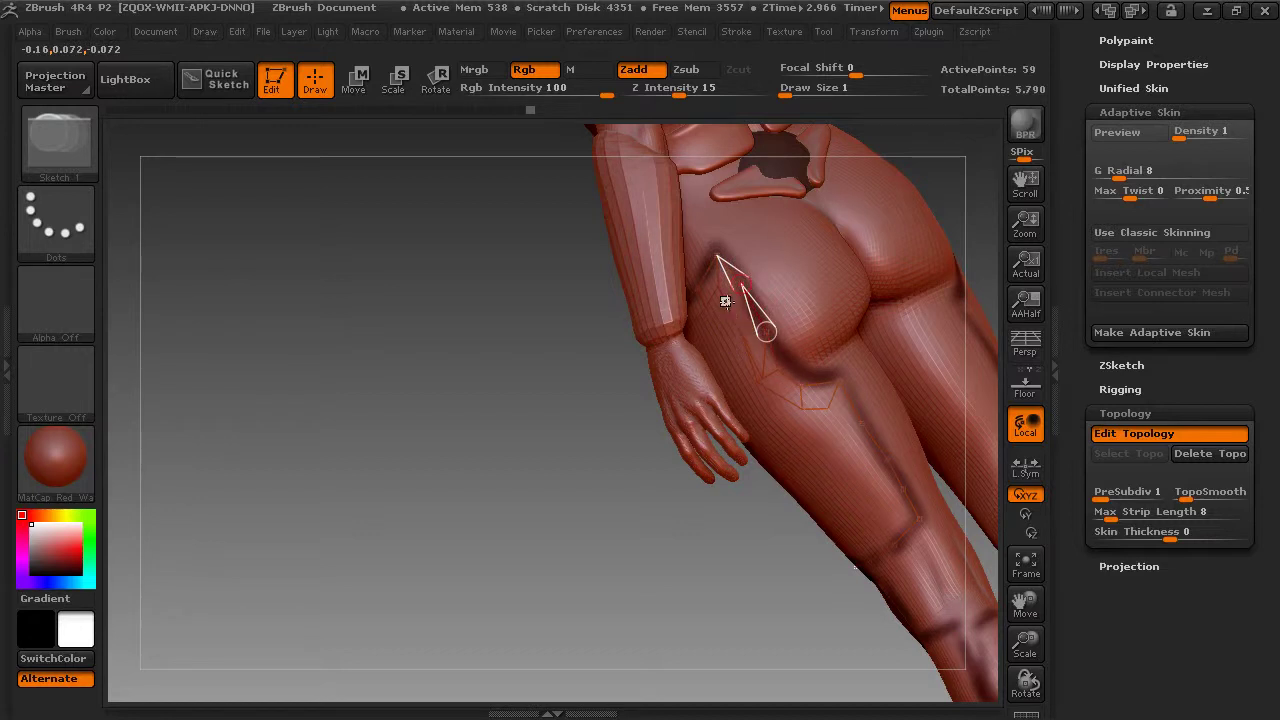
left_click(728, 306)
key("ctrl+z")
key("ctrl+z")
key("ctrl+z")
key("ctrl+z")
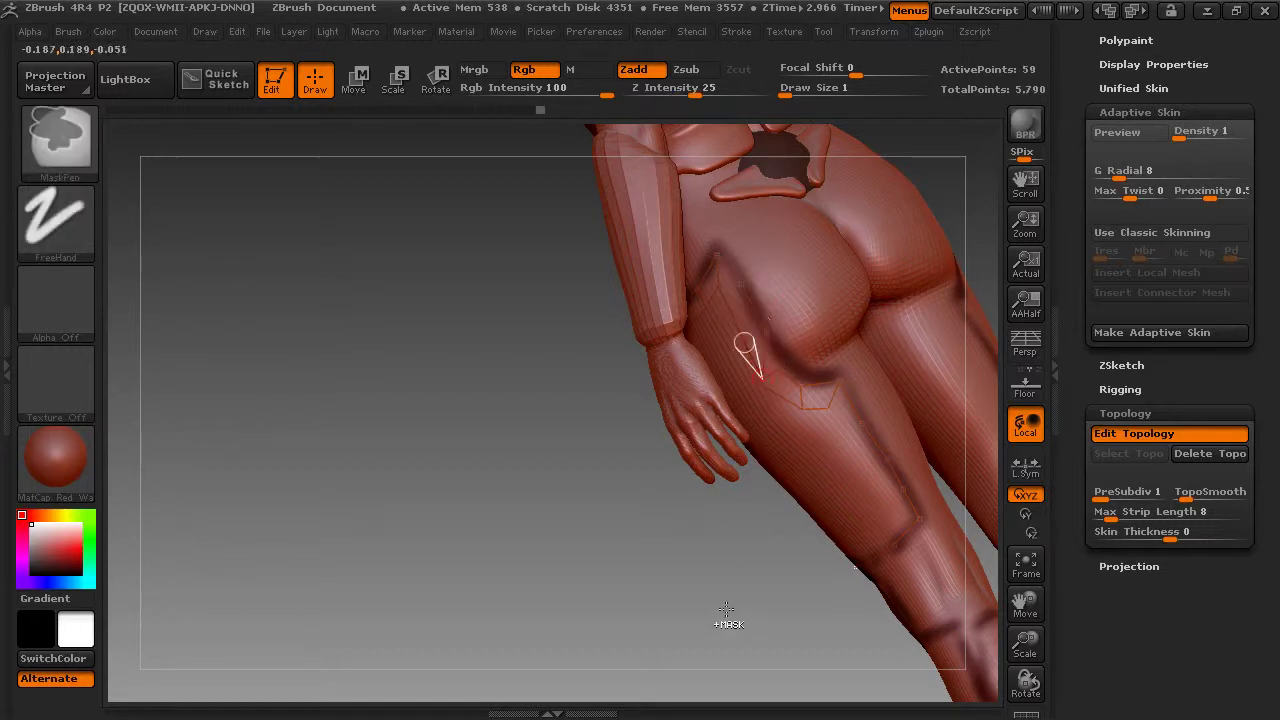
key("ctrl+z")
key("ctrl+z")
Step: Look more closely at the topology strip on the back of the thigh
left_click_drag(777, 597, 802, 593)
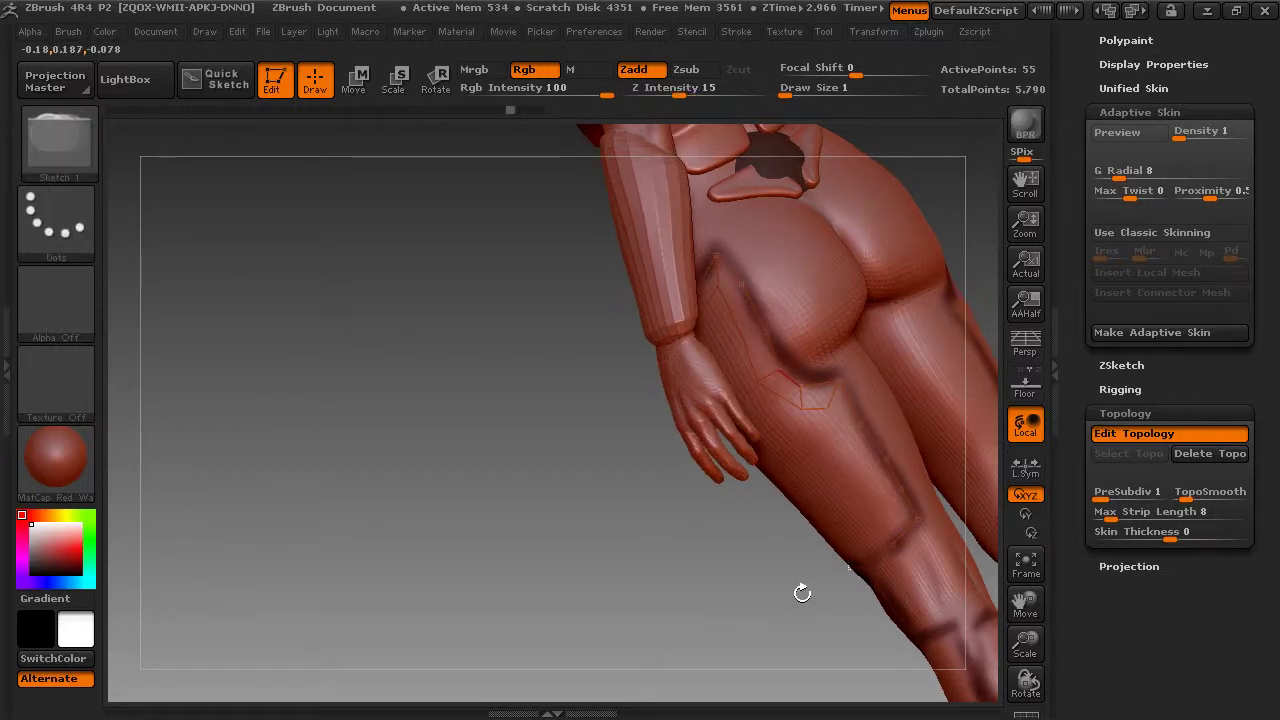
left_click_drag(1016, 590, 988, 560)
left_click_drag(1020, 626, 1022, 668)
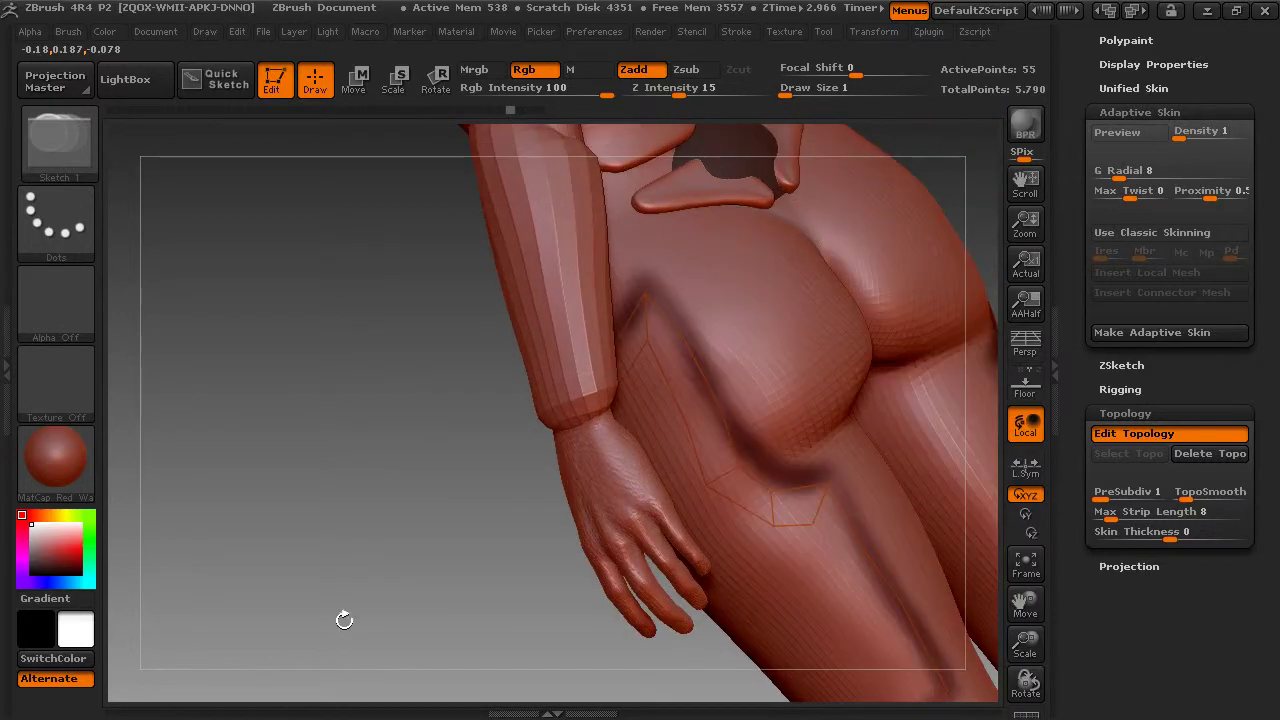
Step: Connect the inner row to the outline with cross edges along the back of the hip, above the buttock's lower curve
left_click(719, 410)
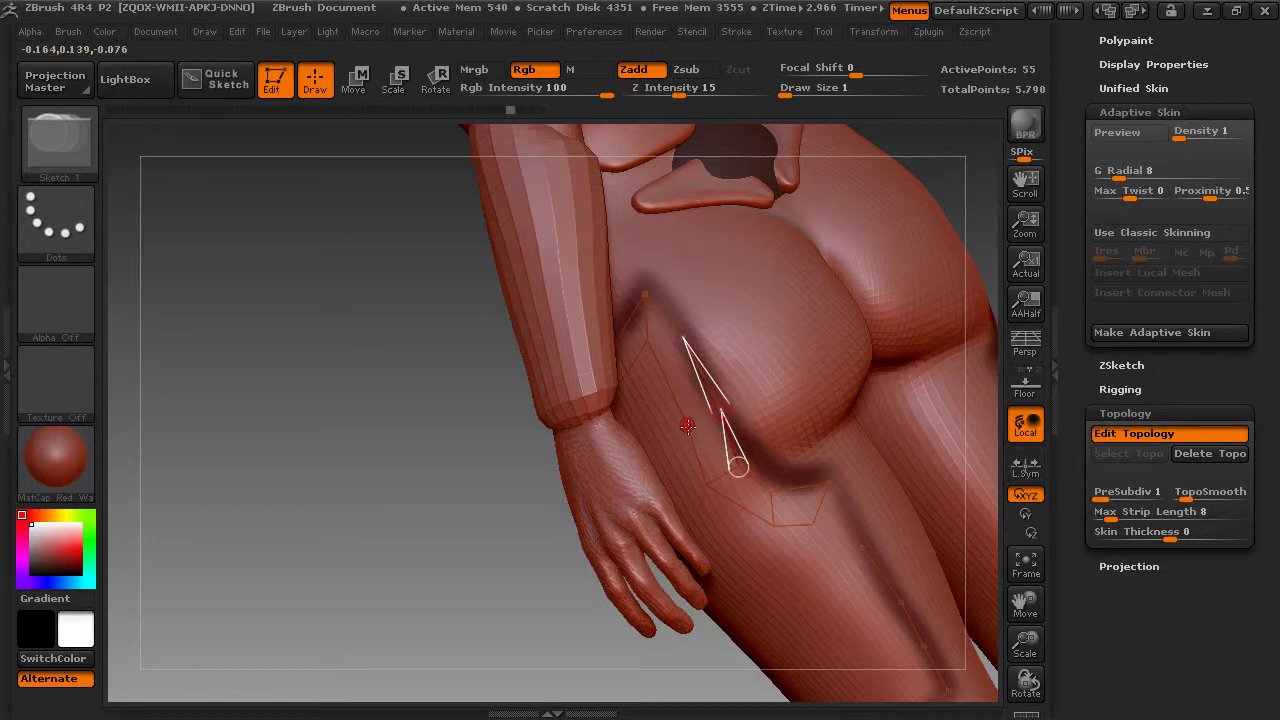
left_click(688, 424)
left_click(662, 369)
left_click(683, 338)
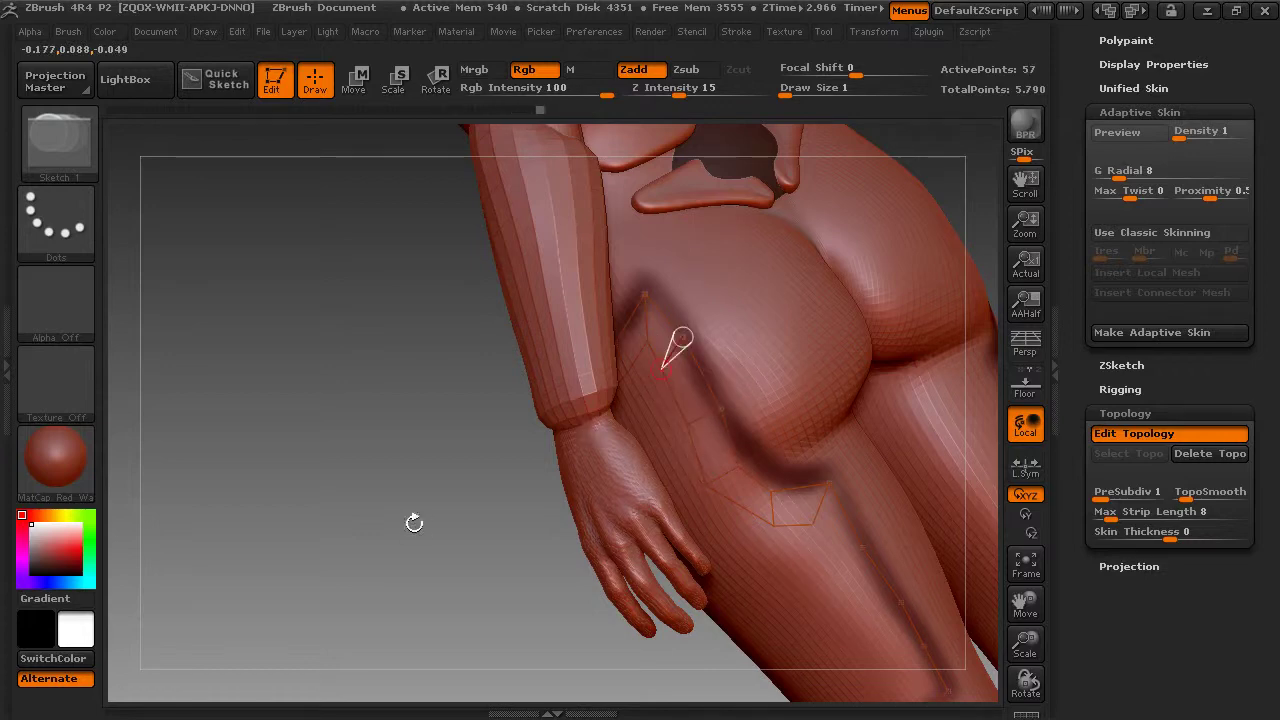
Step: Run the inner row of topology points from beneath the buttock down the back of the thigh and join it to the lower back corner
left_click_drag(414, 523, 346, 537)
left_click_drag(1027, 608, 785, 366)
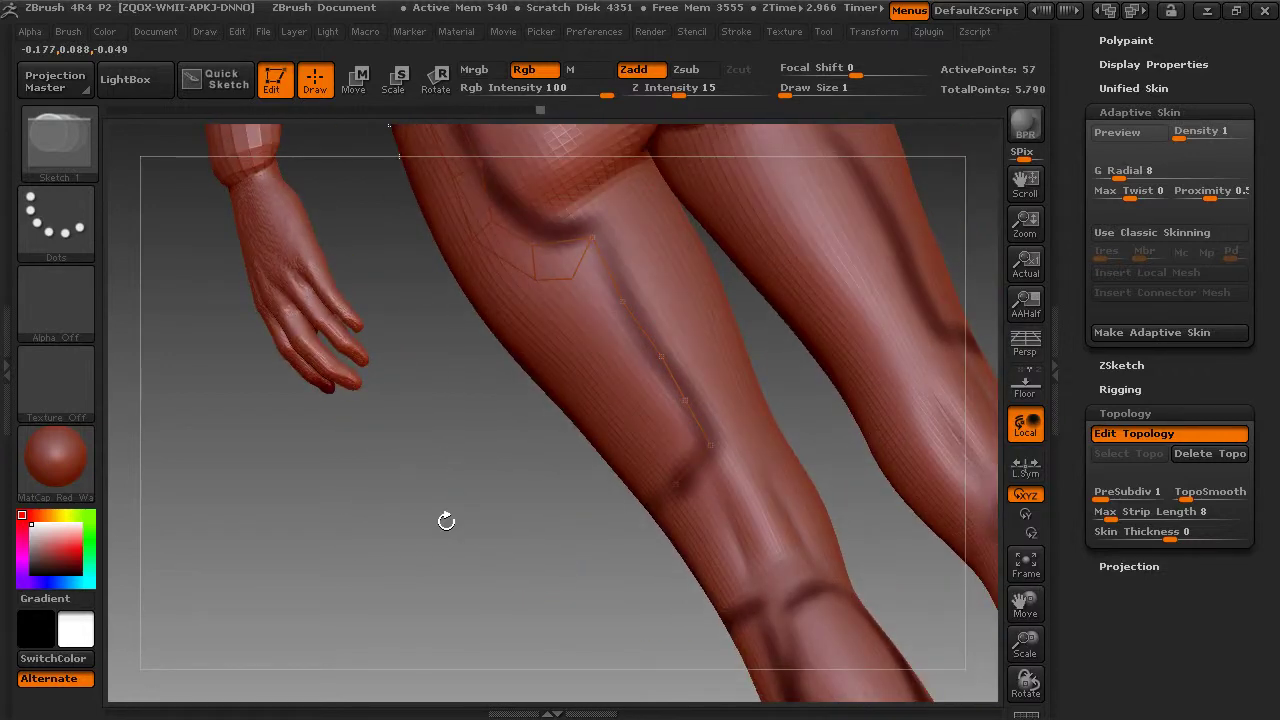
left_click(570, 280)
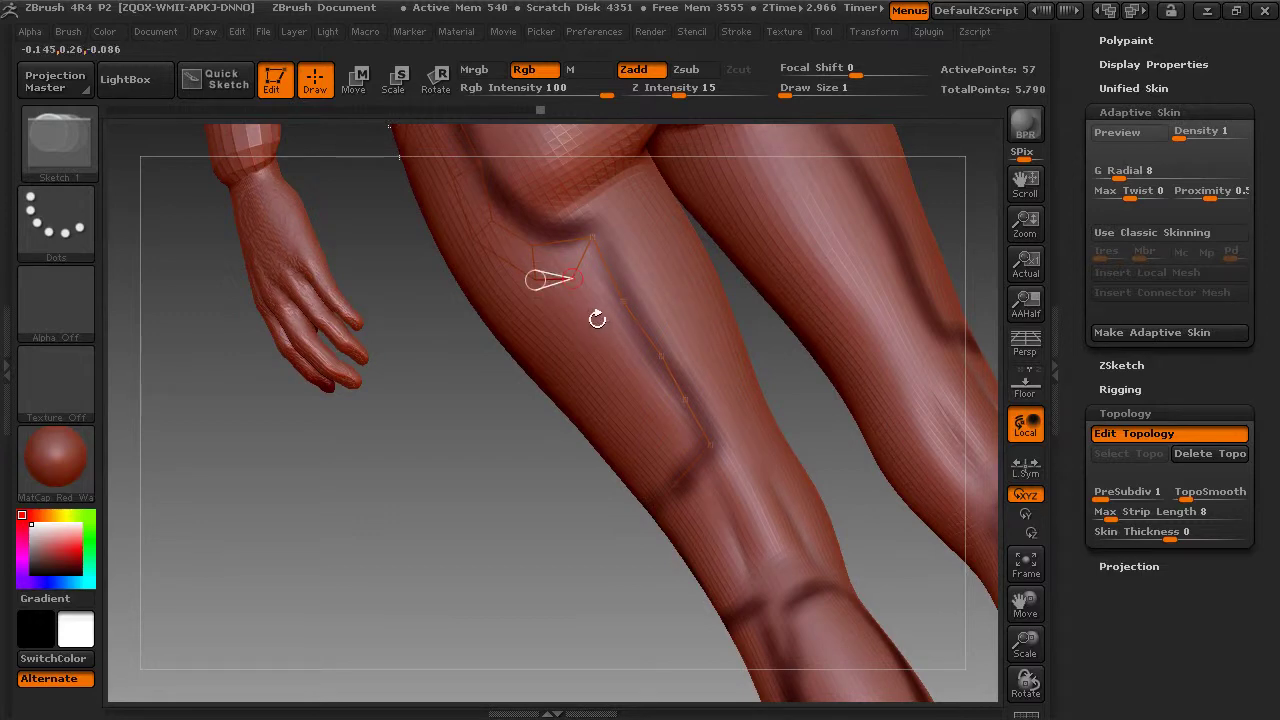
left_click(597, 318)
left_click(627, 370)
left_click(660, 417)
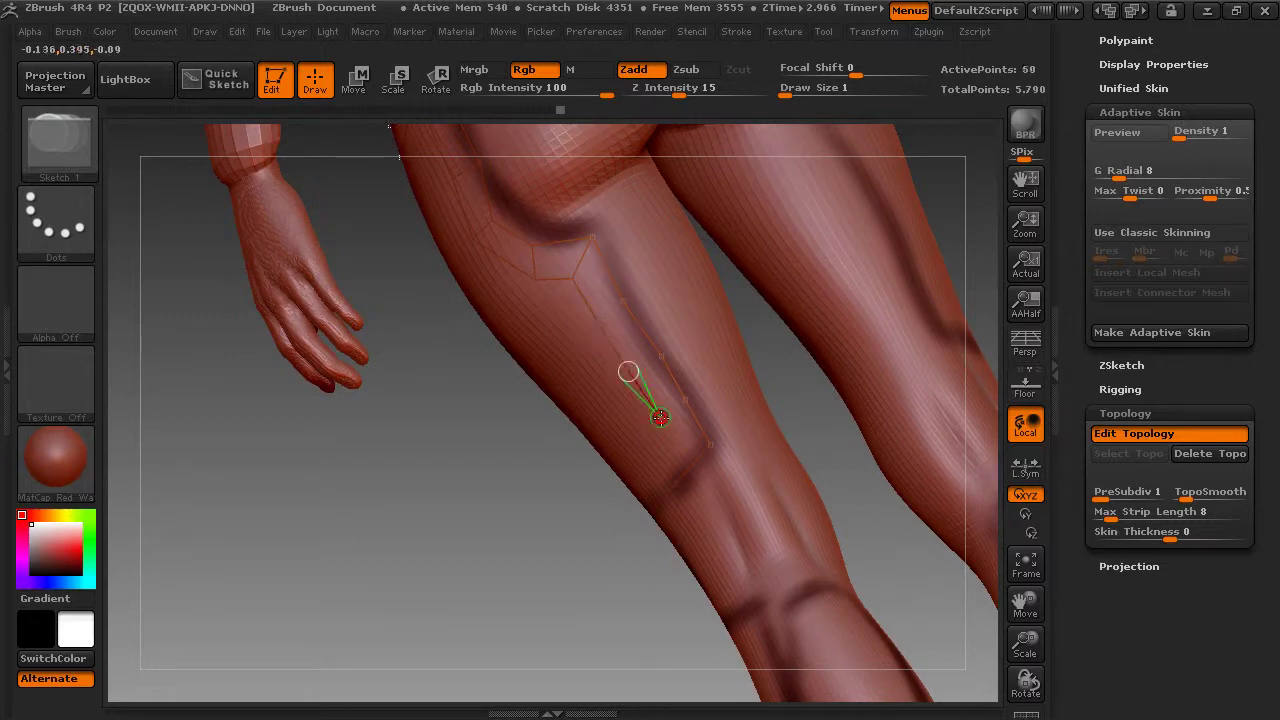
left_click(677, 441)
left_click(710, 443)
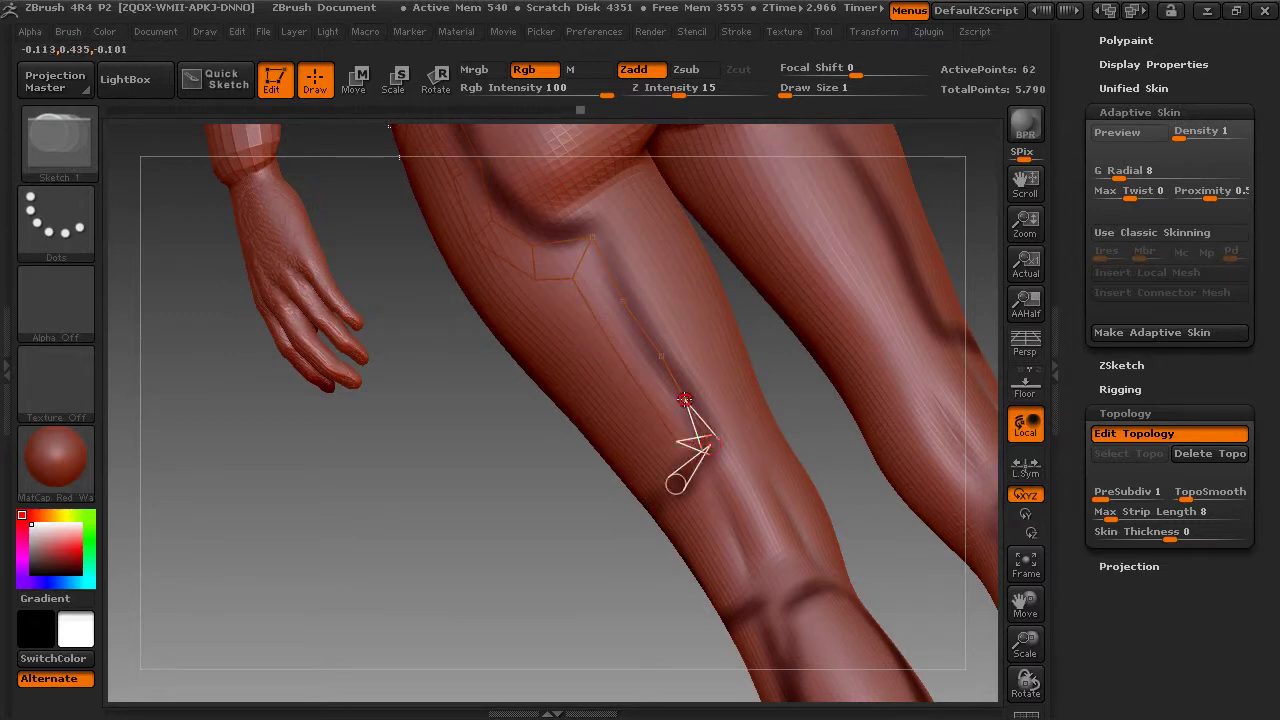
Step: Connect the inner row to the outline with three cross edges down the back of the thigh
left_click(660, 417)
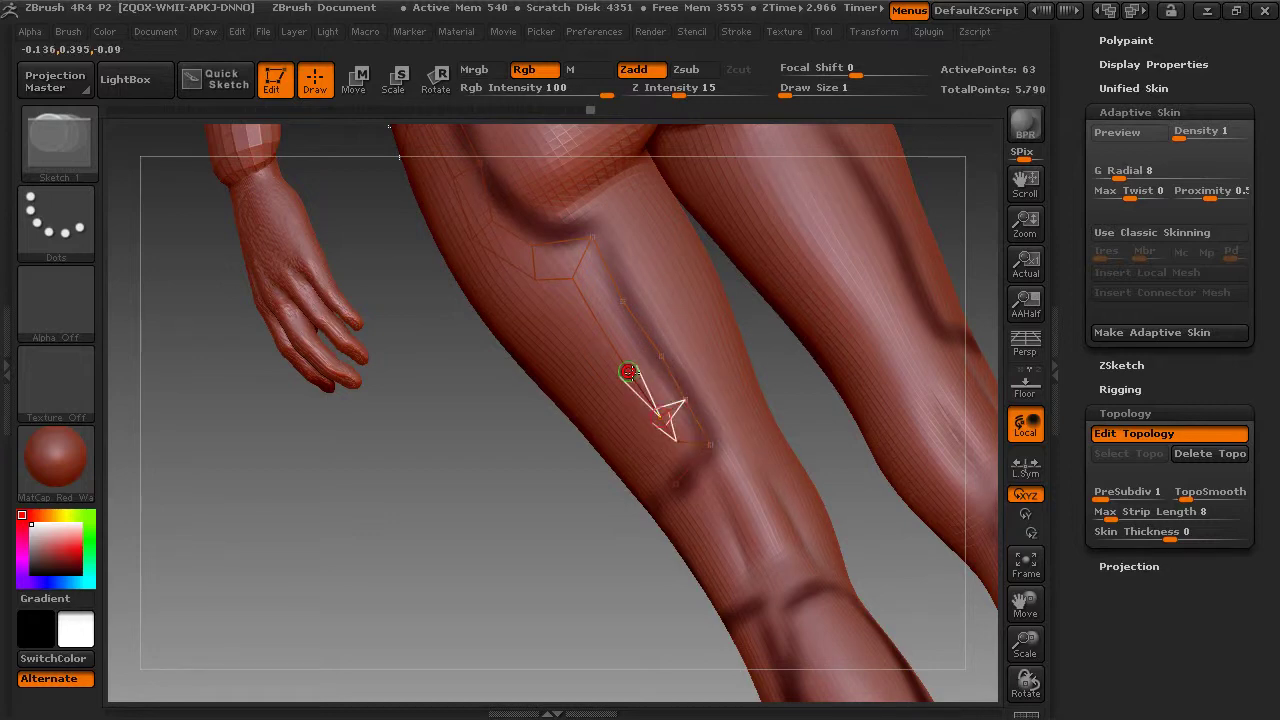
left_click(628, 372, "ctrl")
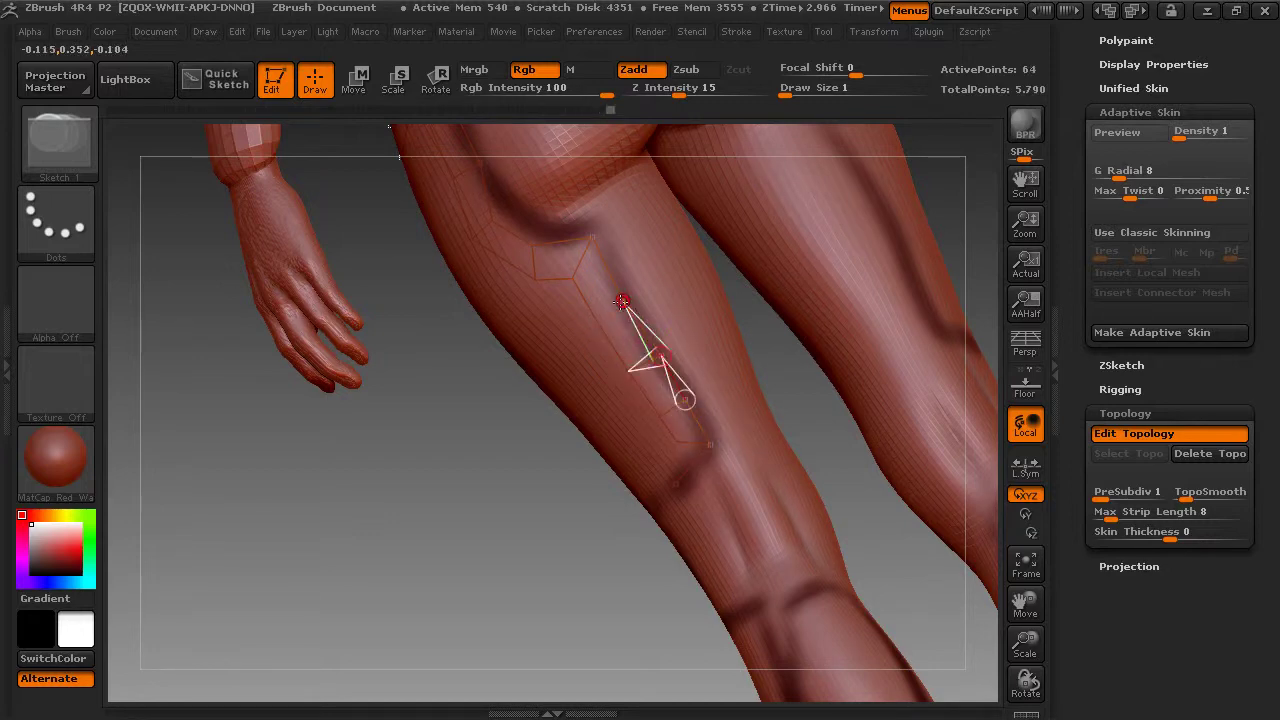
left_click(599, 320)
Step: Carry the inner row around the lower back corner onto the edge above the knee, linking it to the outline with cross edges
left_click_drag(599, 320, 666, 380)
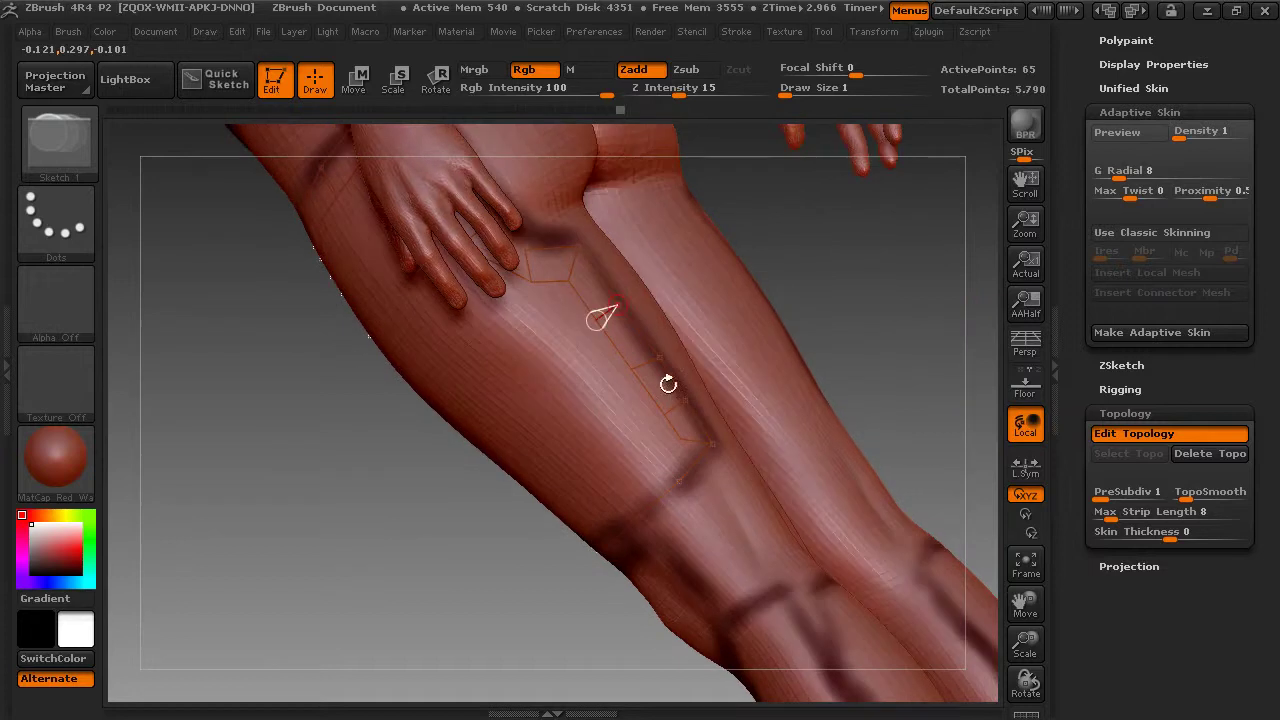
left_click(678, 438)
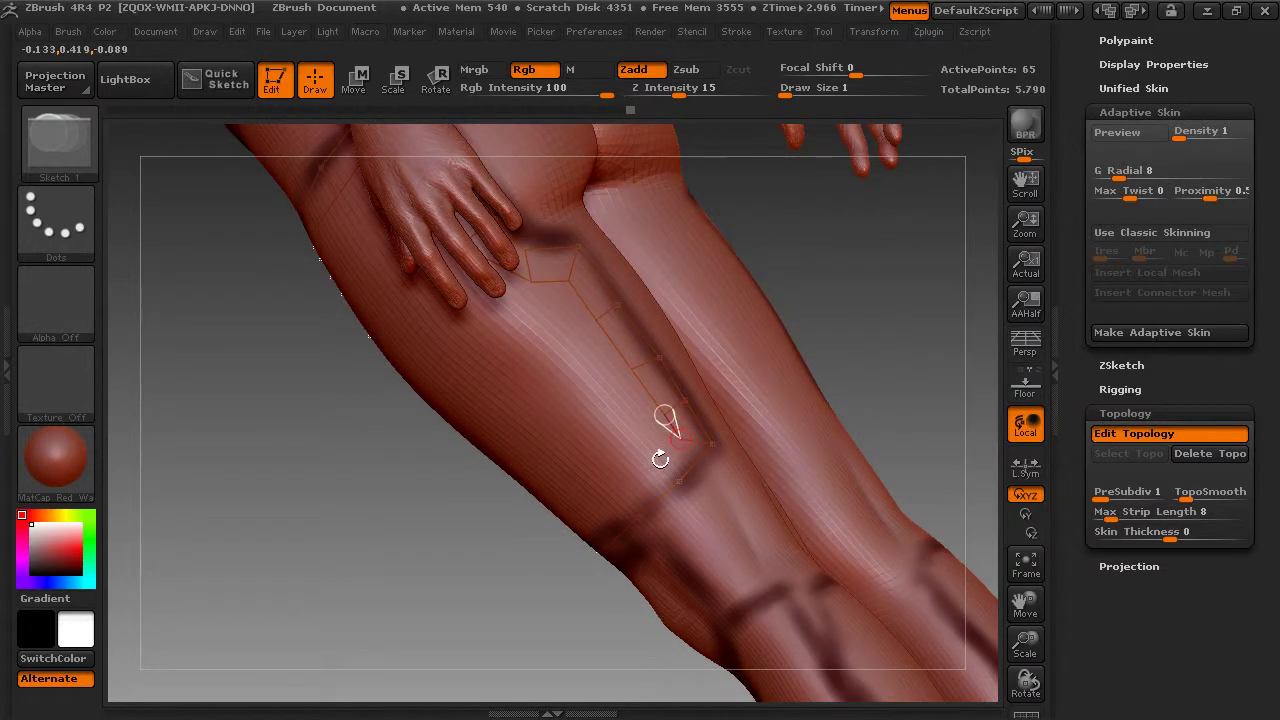
left_click(660, 459)
left_click(678, 482)
left_click_drag(824, 371, 859, 345)
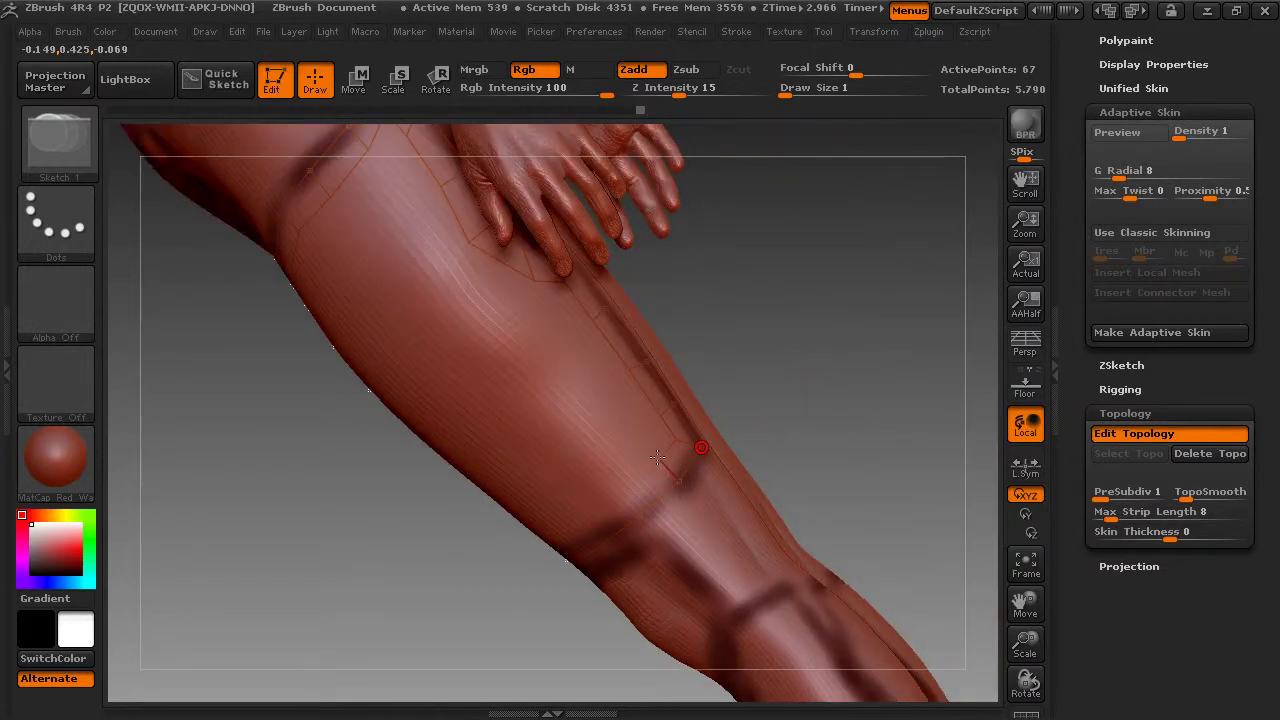
left_click(659, 460)
left_click(620, 487)
left_click_drag(775, 394, 808, 349)
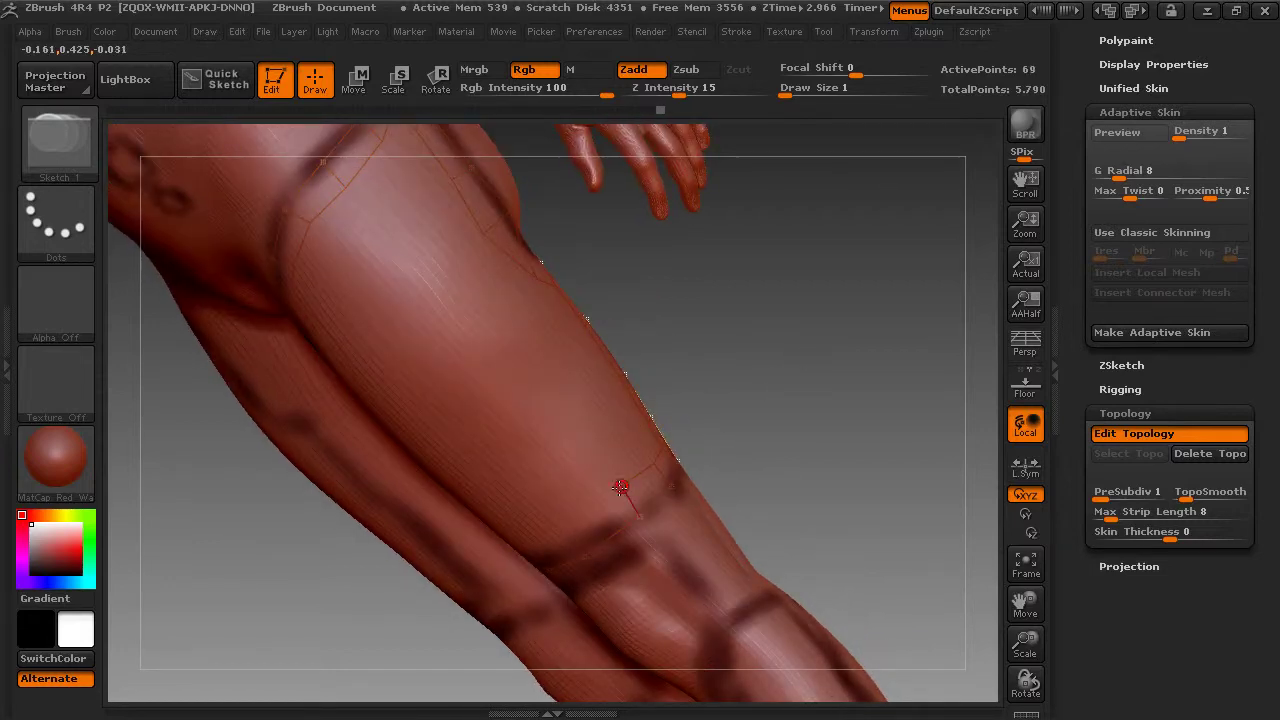
Step: Continue the inner row across the front above the knee to the inner corner, adding cross edges to the outline
left_click(561, 526)
left_click(584, 555)
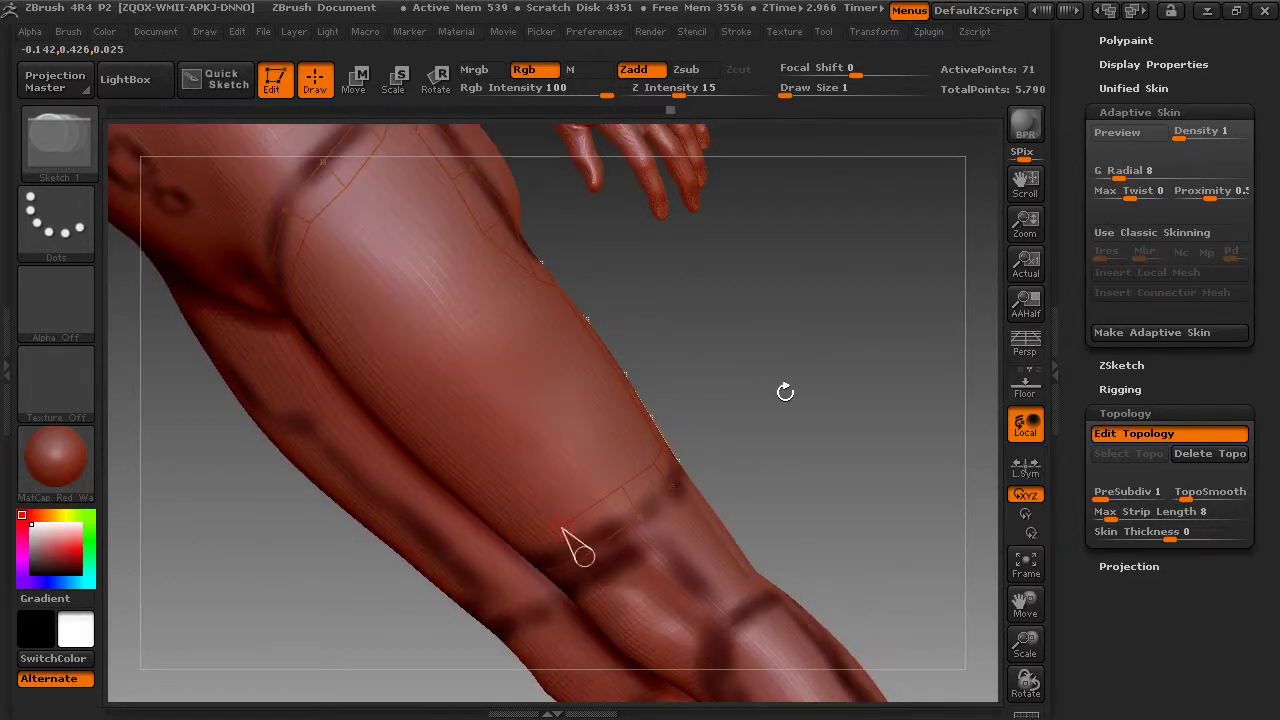
left_click_drag(786, 391, 791, 391)
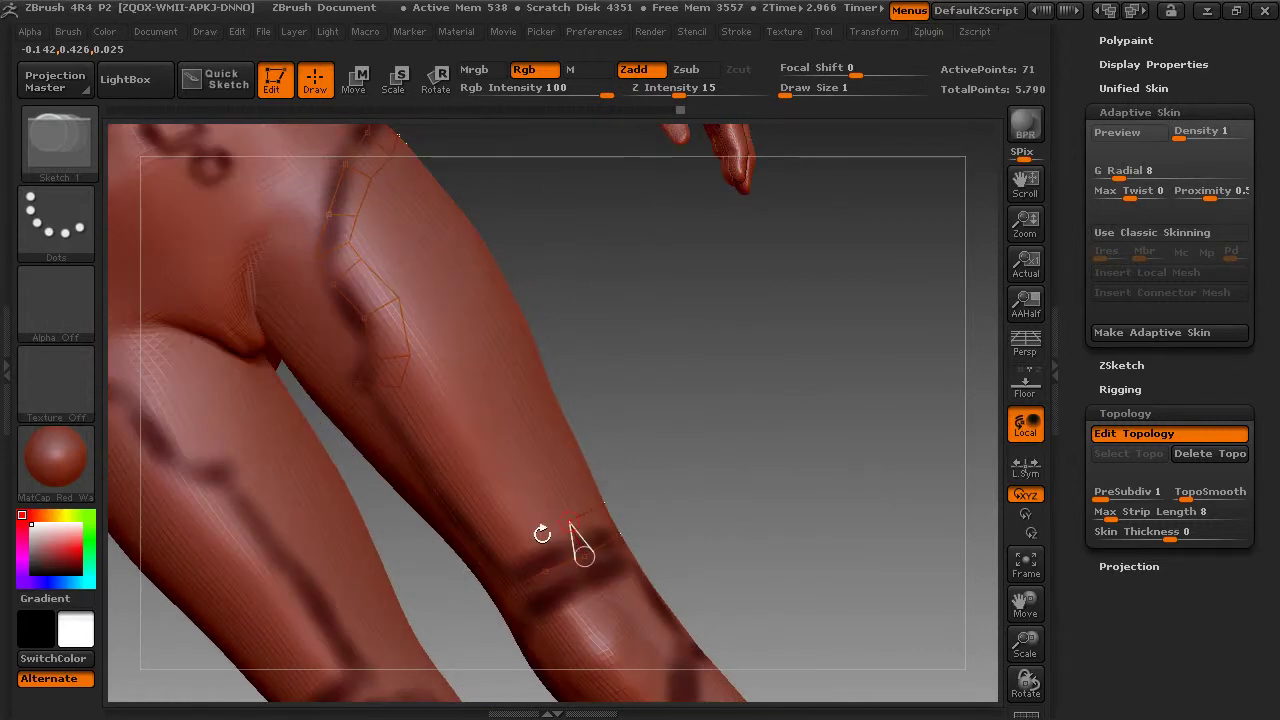
left_click(533, 537)
left_click(543, 567)
left_click_drag(723, 448, 737, 423)
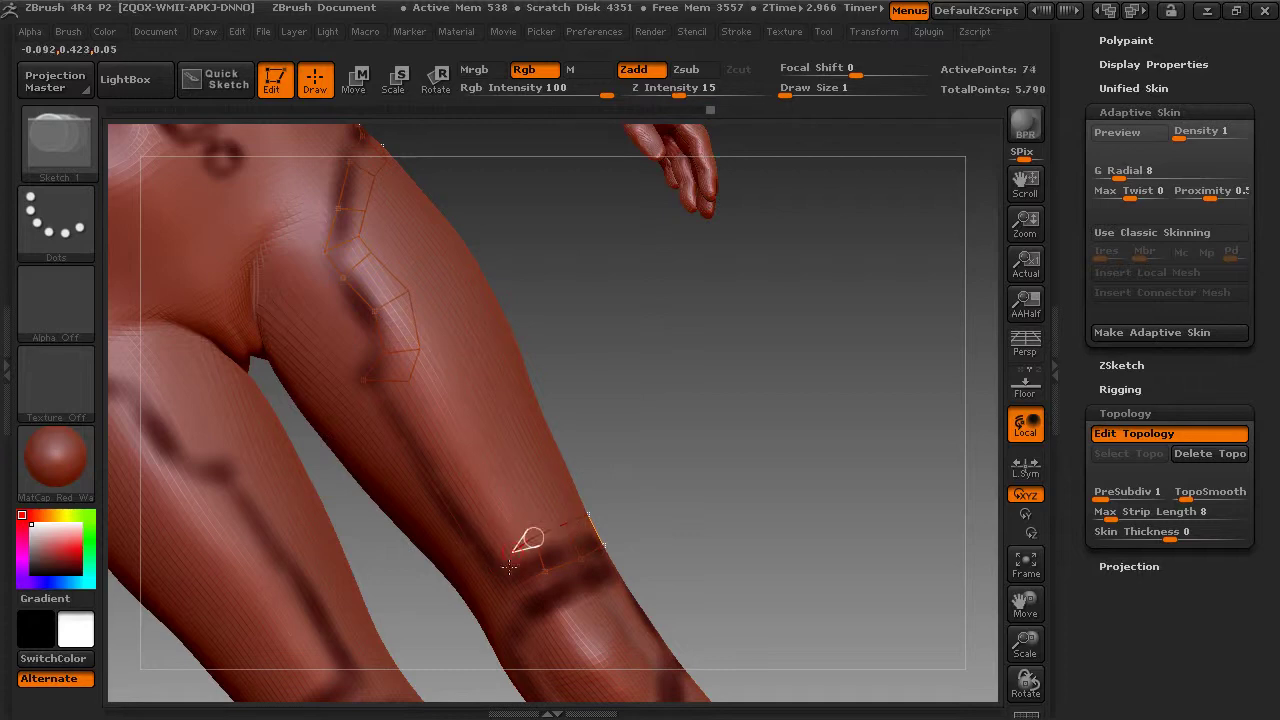
left_click(508, 592)
left_click_drag(651, 494, 664, 482)
Step: Run the inner row from the lower inner corner above the knee up the inner thigh
left_click(511, 552)
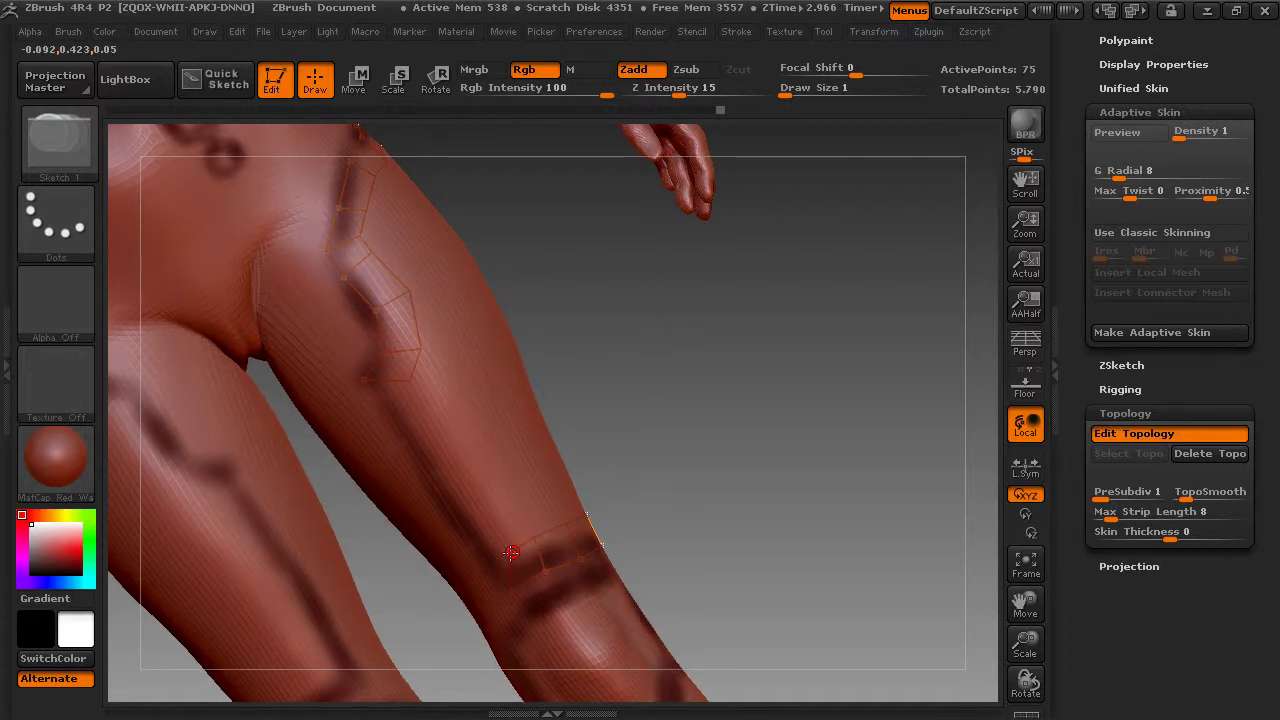
left_click(498, 529)
left_click(473, 484)
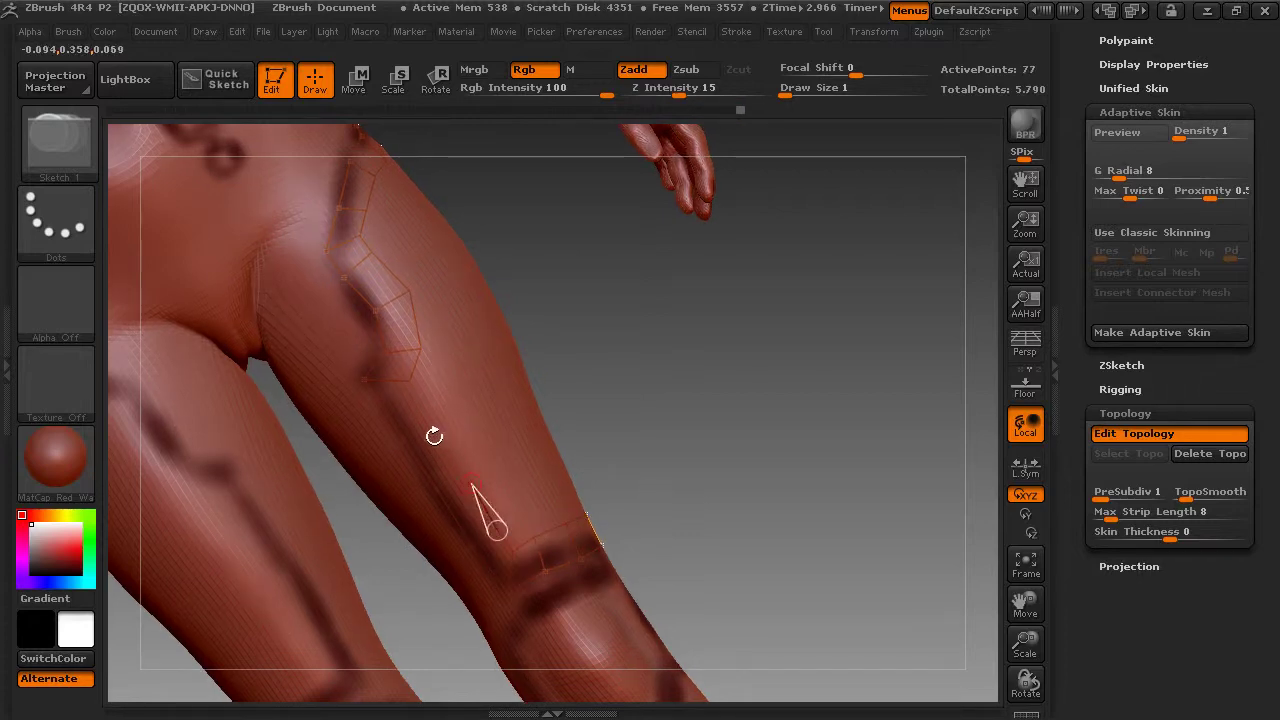
left_click(432, 438)
Step: Connect the inner-thigh row to the outline with cross edges and join its upper end to the strip near the groin
left_click(404, 441)
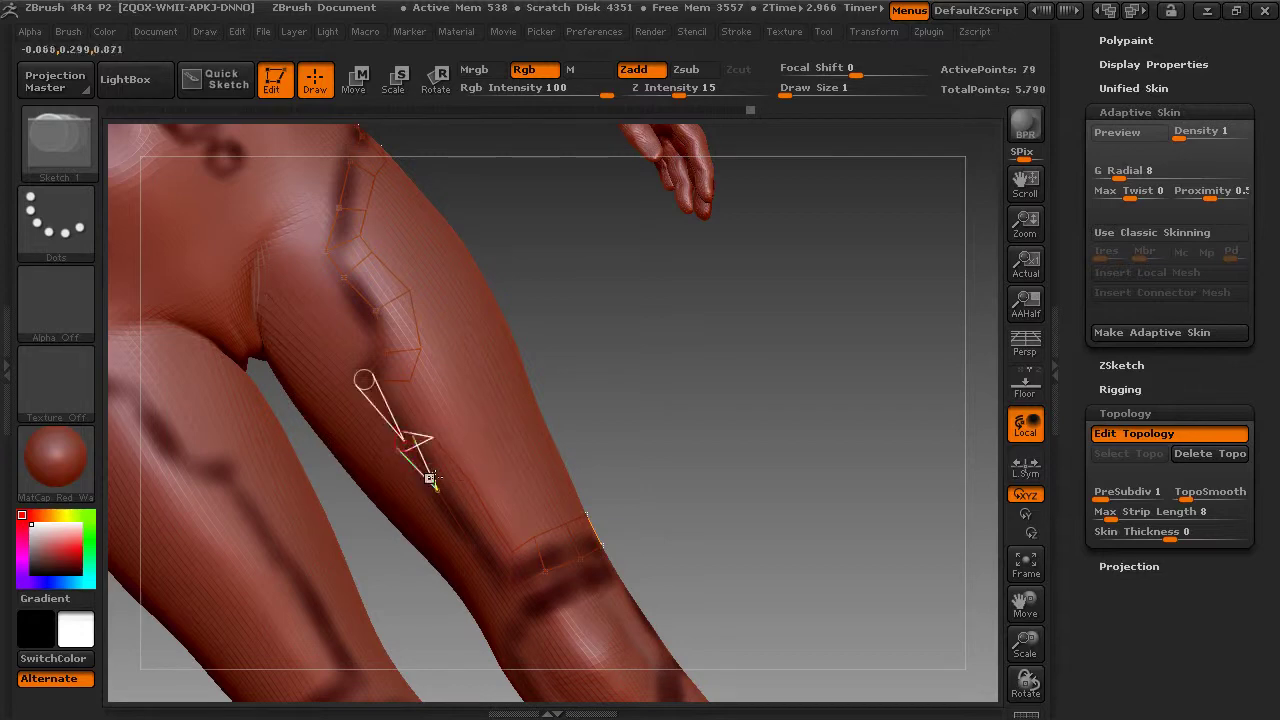
left_click(437, 490)
left_click(497, 528)
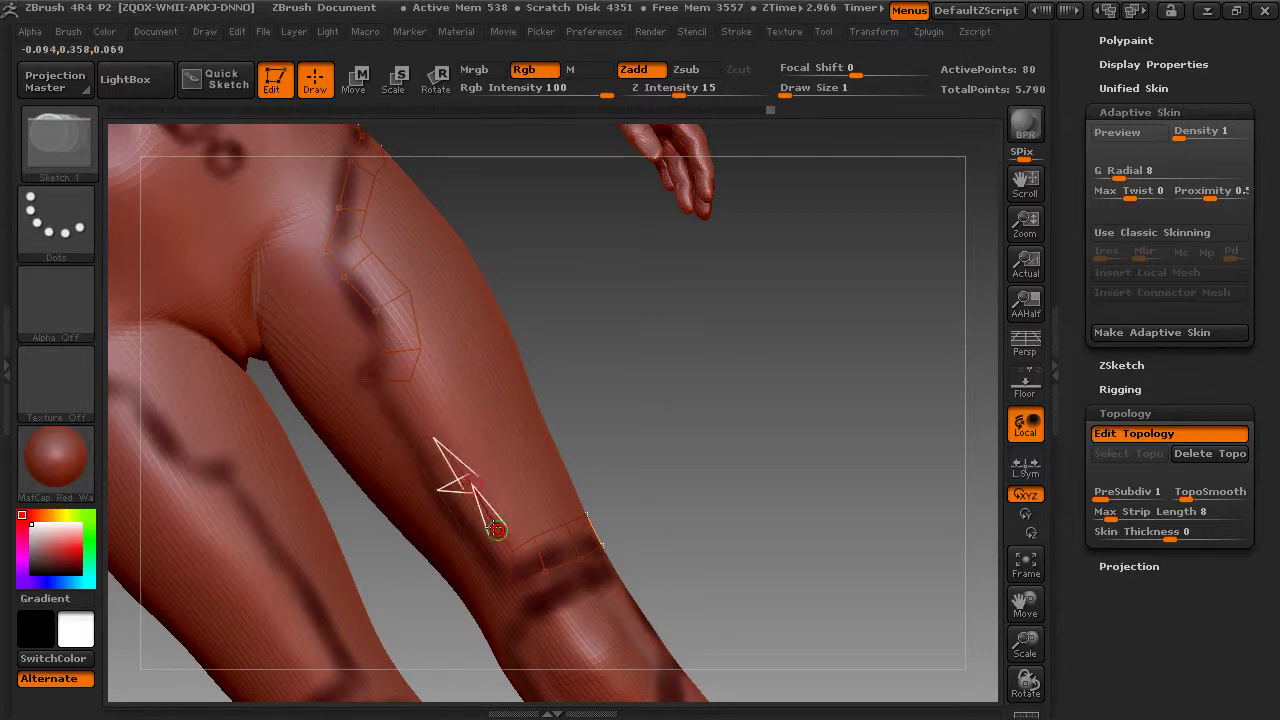
left_click(514, 556)
left_click(478, 539)
left_click(652, 460)
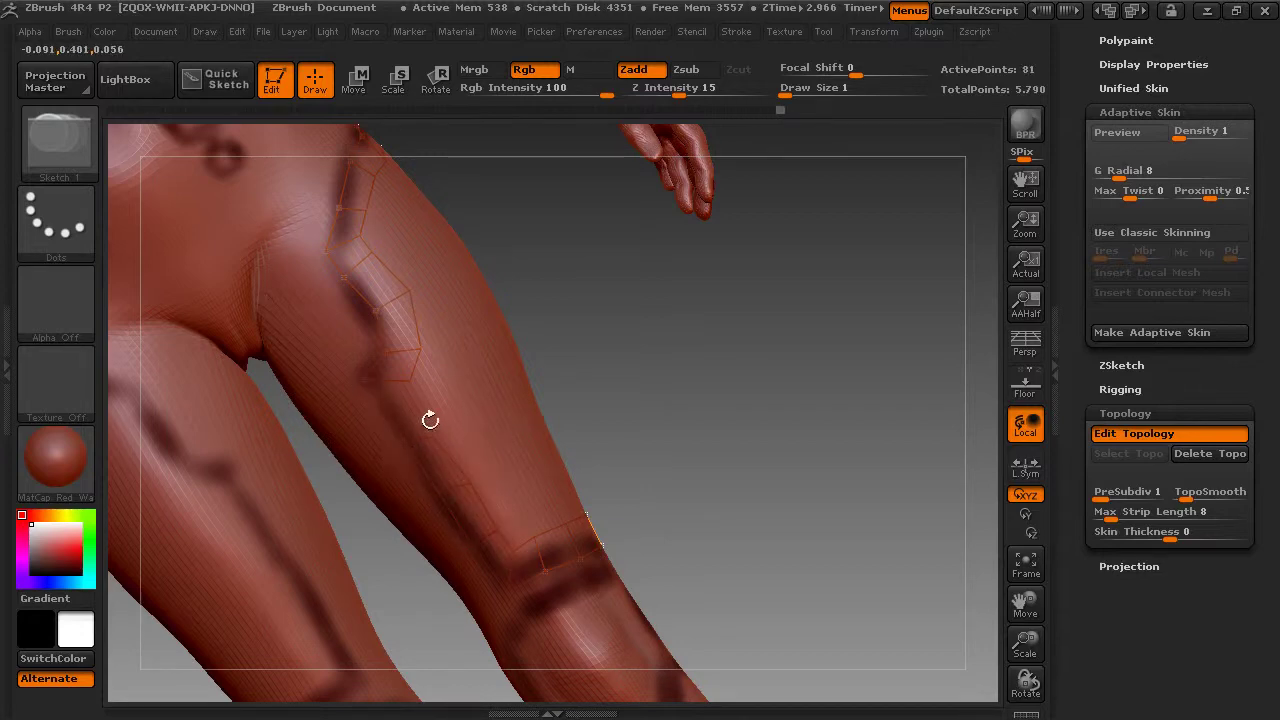
left_click(410, 381)
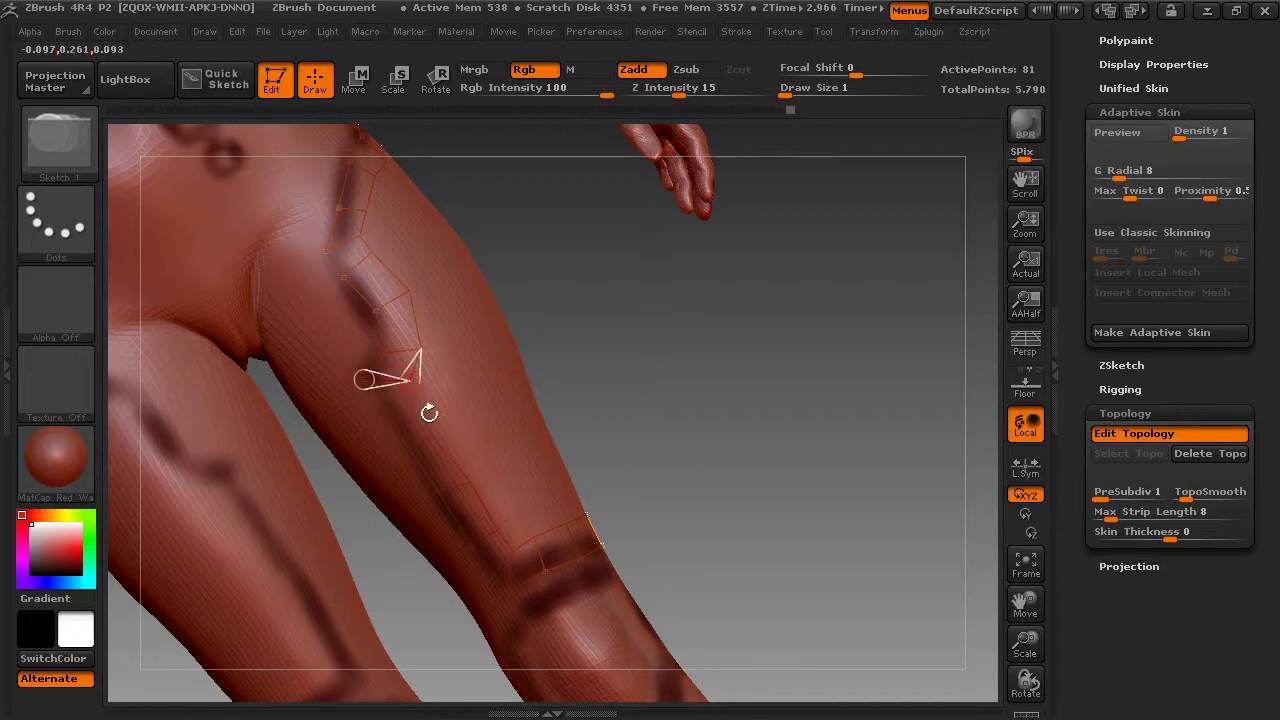
left_click(432, 437)
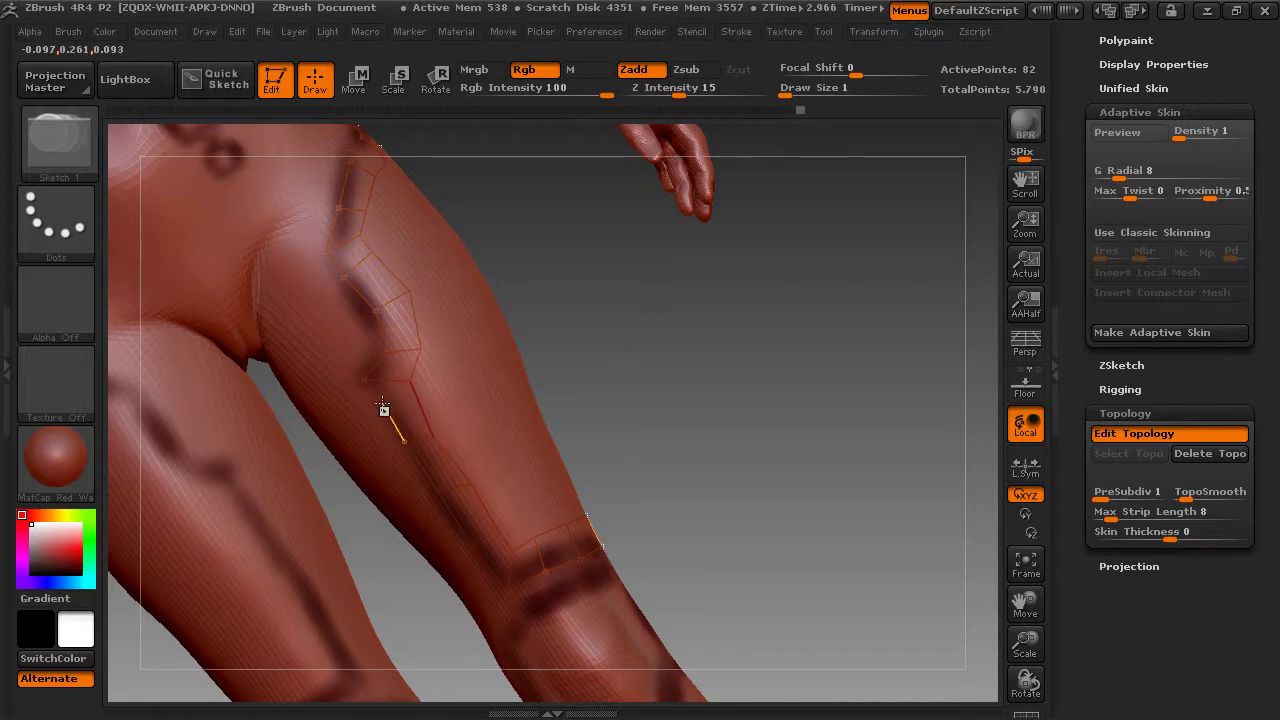
Step: Start a second row of topology points on the front of the upper thigh, tying both ends to the inner row
left_click_drag(647, 377, 577, 301)
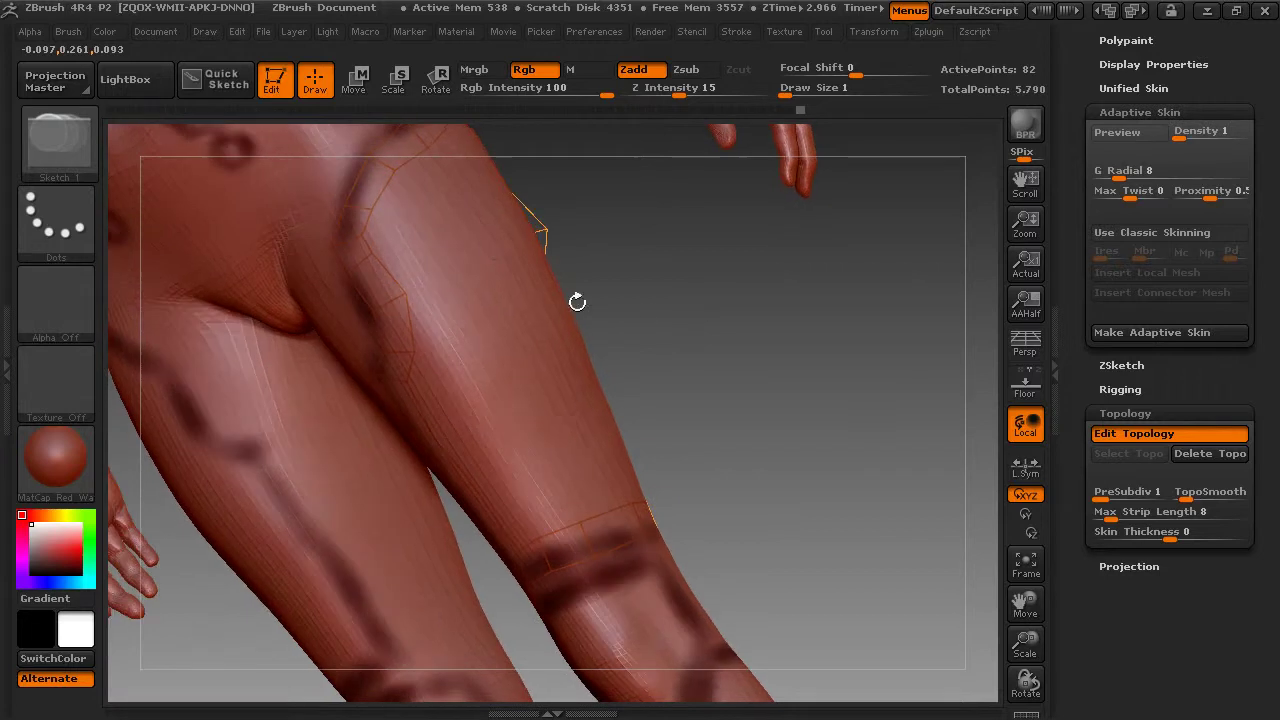
left_click(372, 209)
left_click(428, 233)
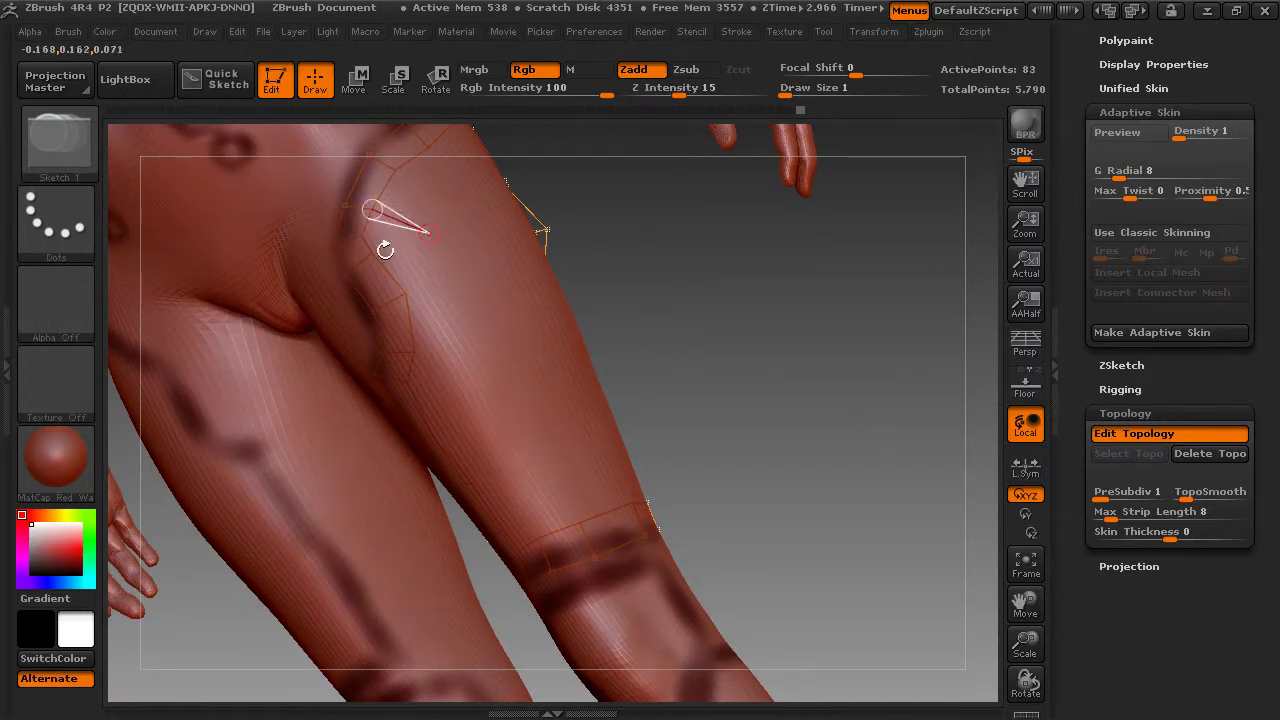
left_click(373, 252)
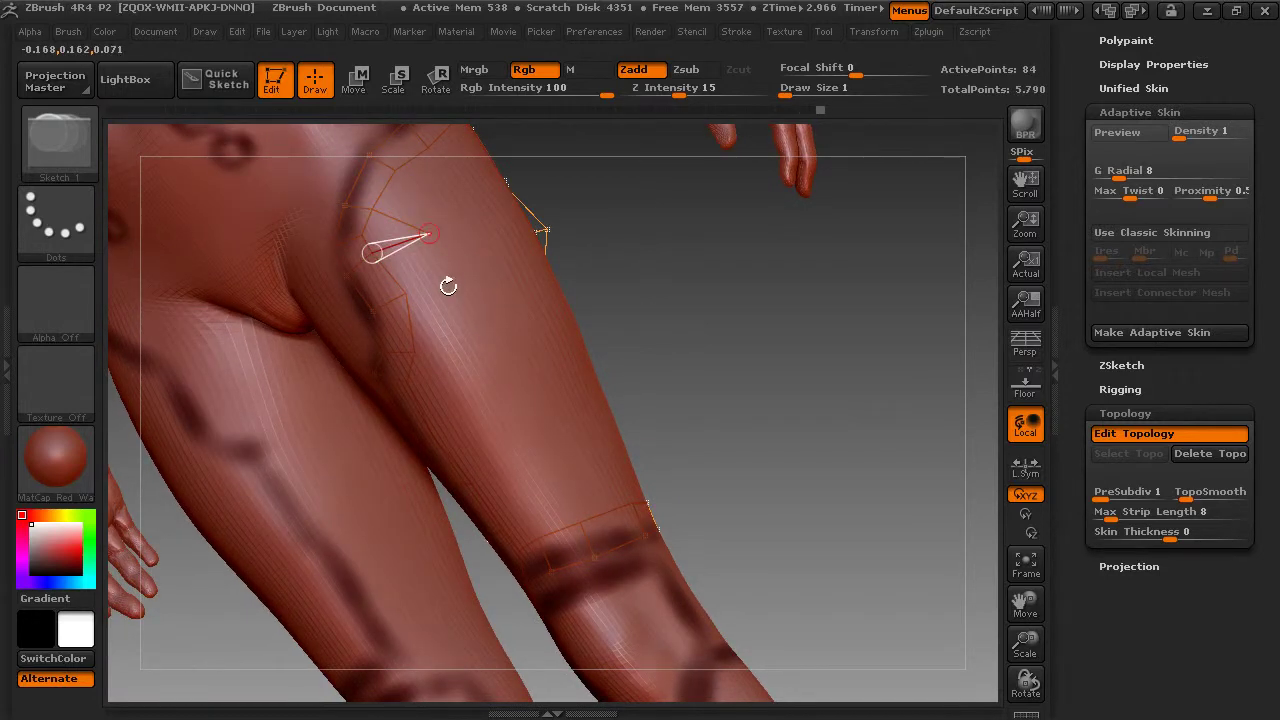
left_click(450, 277)
left_click(464, 340)
left_click(414, 351)
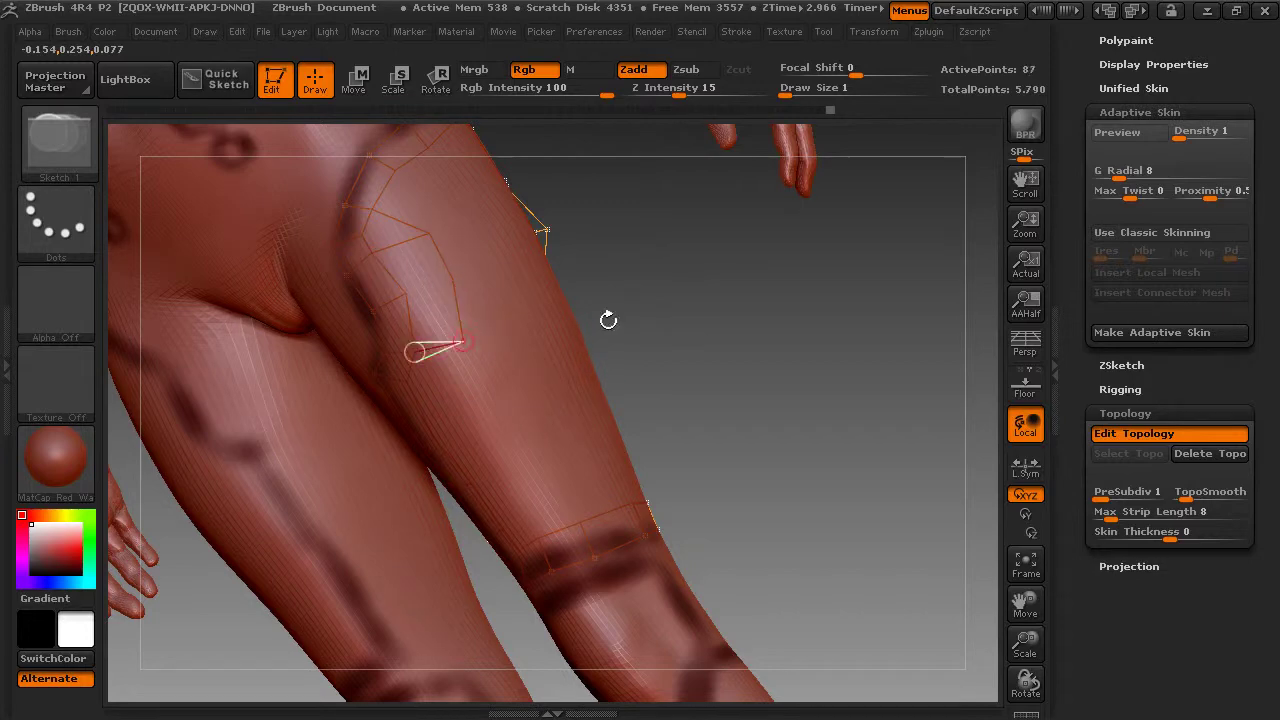
Step: Add the missing cross edge to the second row and extend it by one more quad down the front of the thigh
left_click(609, 320)
left_click(452, 279)
left_click(406, 294)
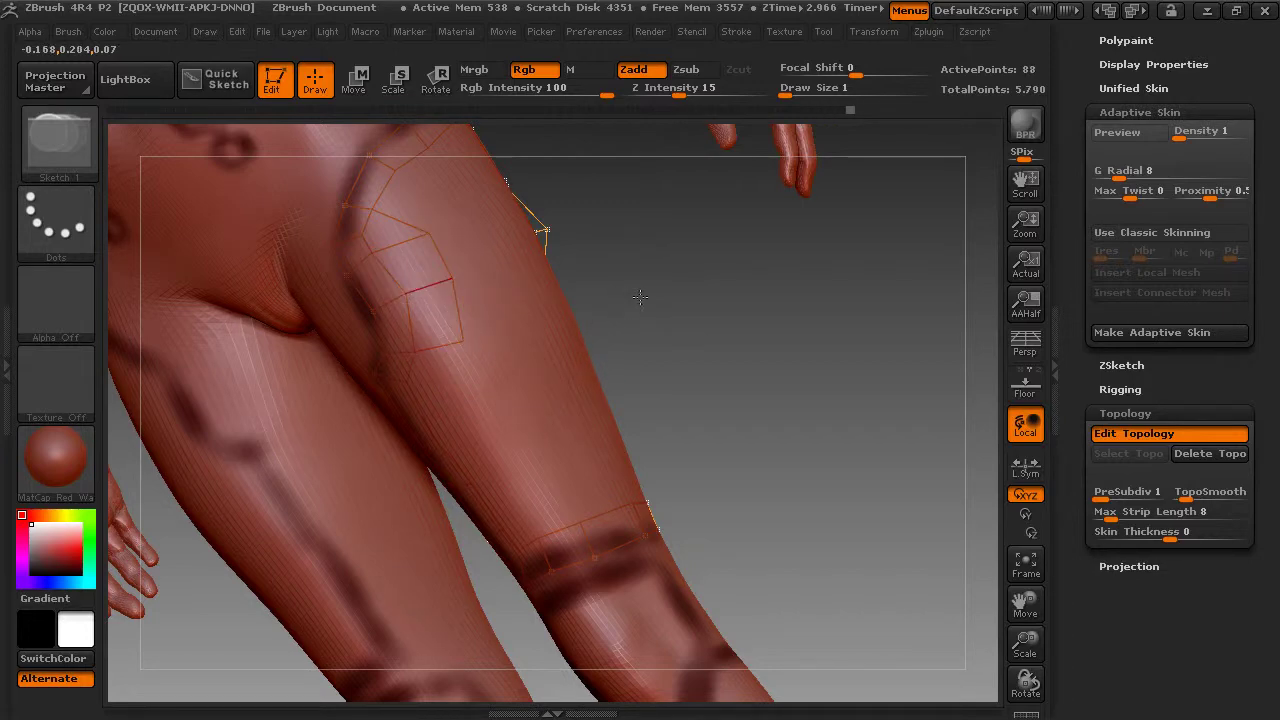
left_click_drag(643, 294, 554, 328)
left_click(464, 342)
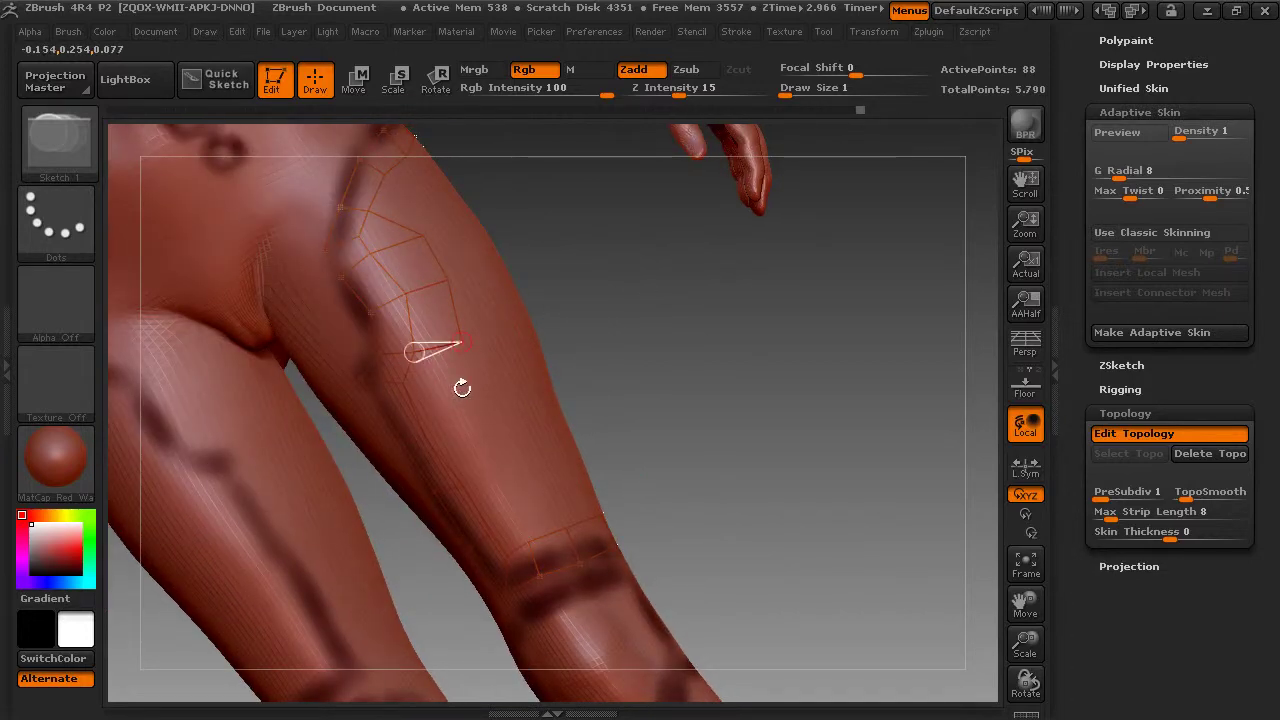
left_click(462, 388)
left_click(404, 383)
Step: Run the second row from the upper thigh down the front of the thigh with points ending just above the knee strip
left_click_drag(651, 371, 625, 379)
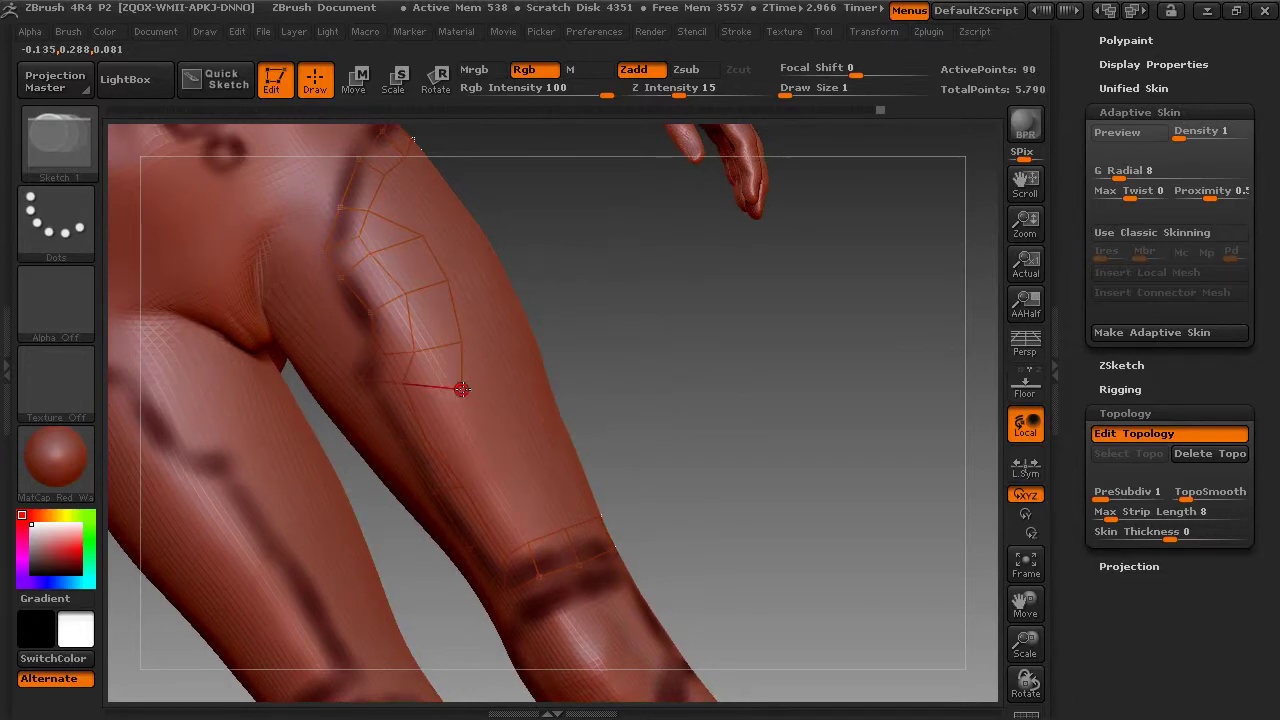
left_click(476, 421)
left_click(500, 467)
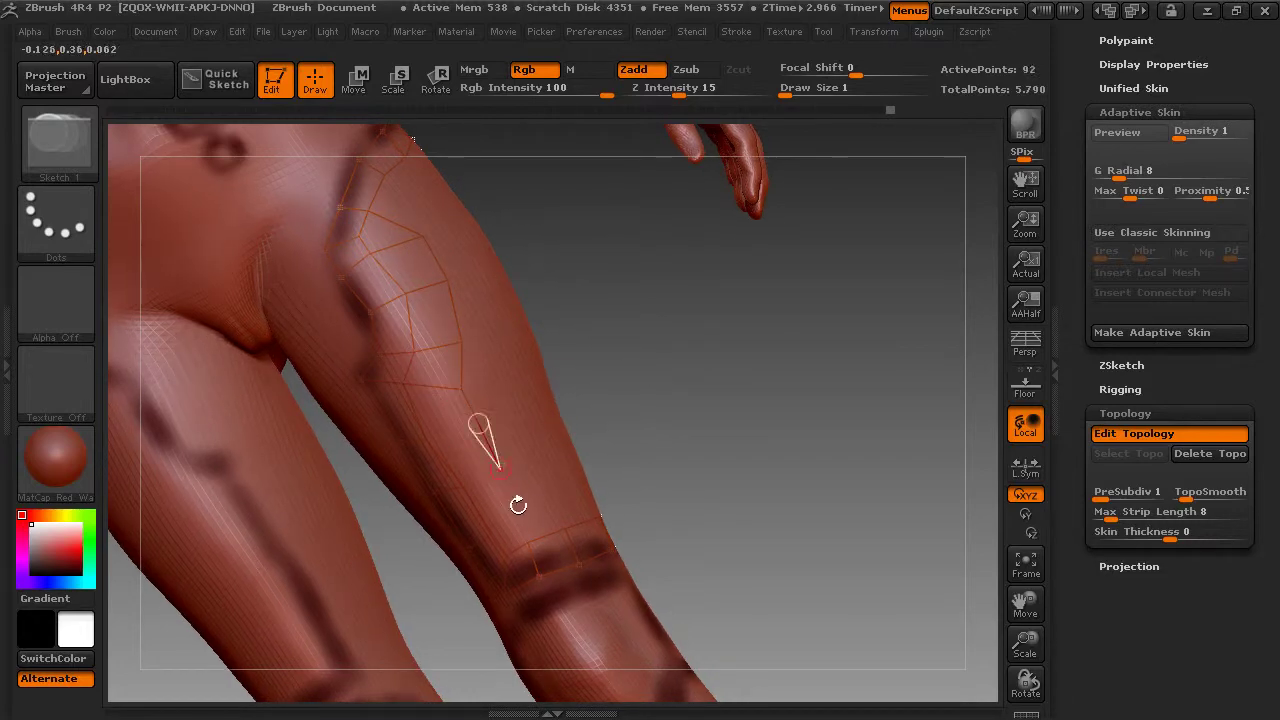
left_click(517, 511)
Step: Connect the second row to the inner-thigh row with cross edges and join its lower end to the strip above the knee
left_click(489, 533)
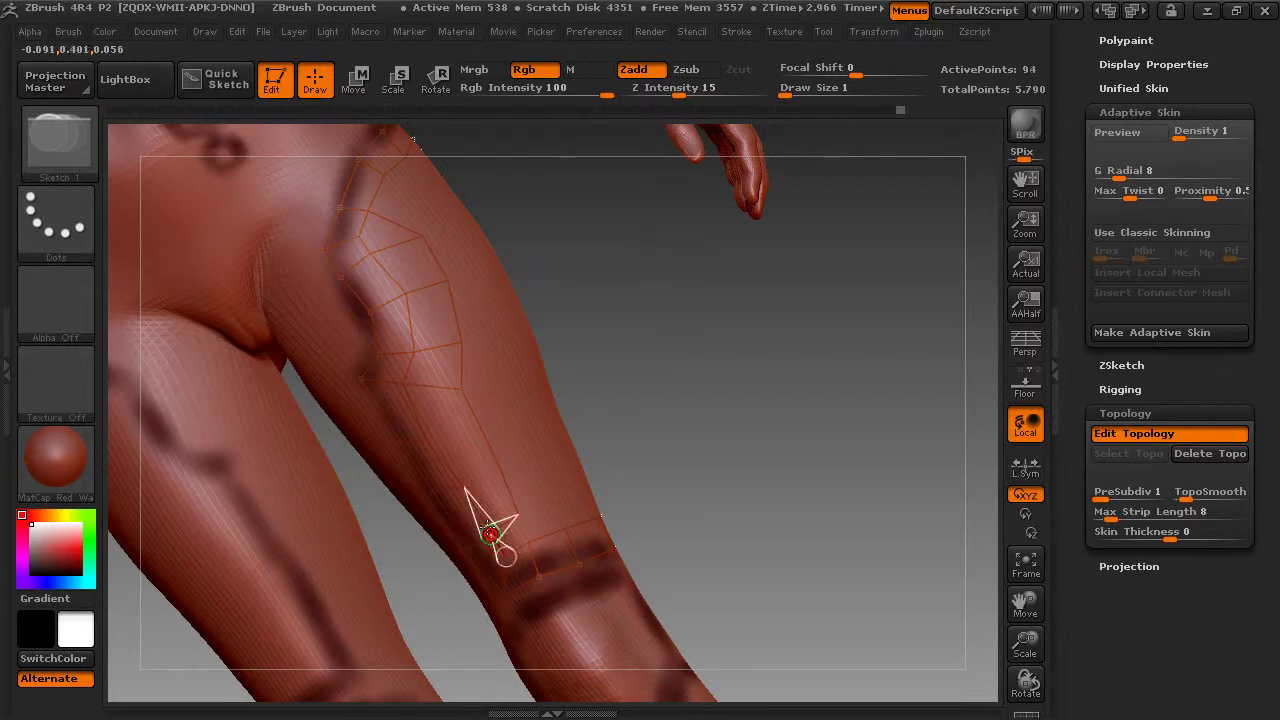
left_click(466, 470)
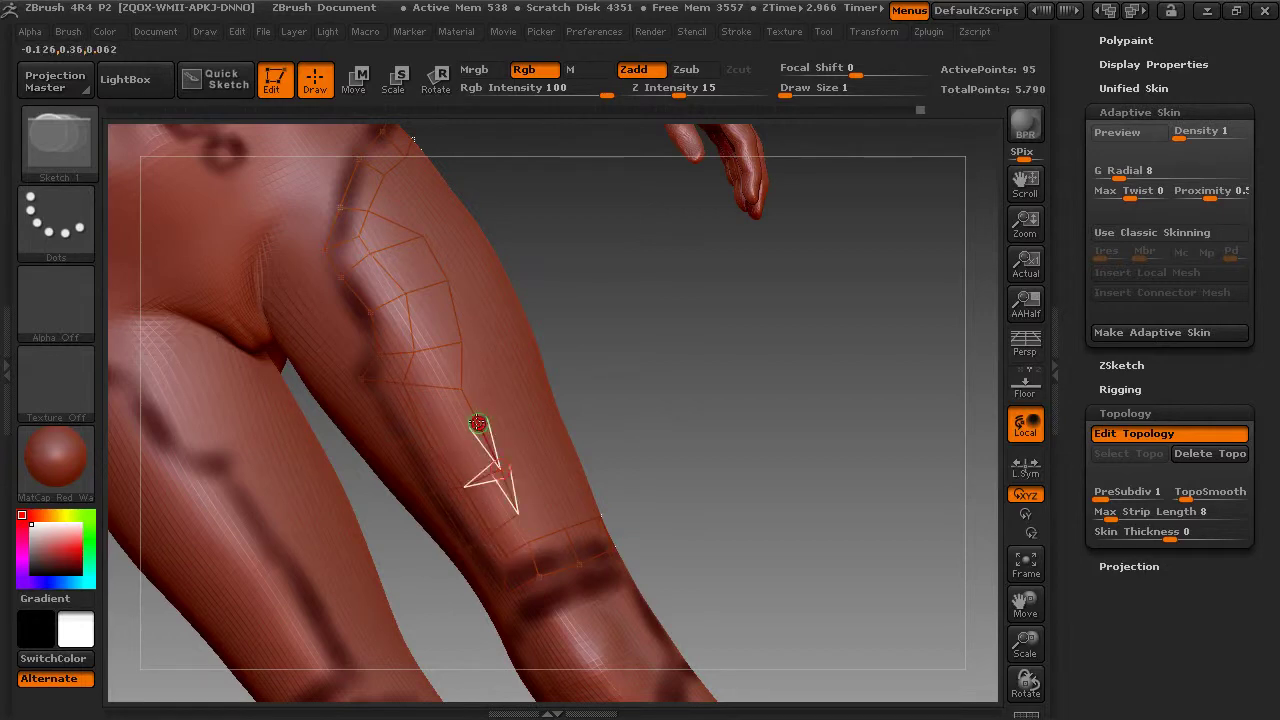
left_click(427, 439)
left_click_drag(686, 414, 536, 517)
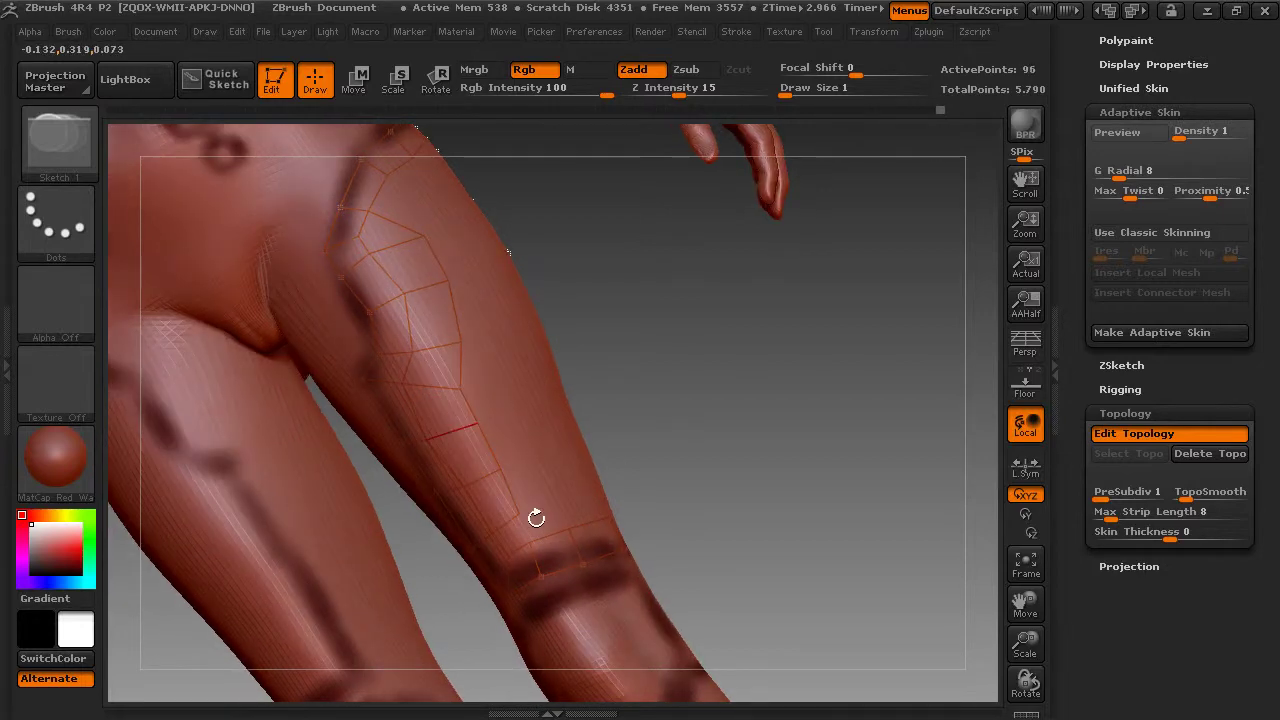
left_click(528, 540)
Step: Move the protruding topology point on the outer upper thigh inward against the leg
left_click_drag(727, 435, 862, 425)
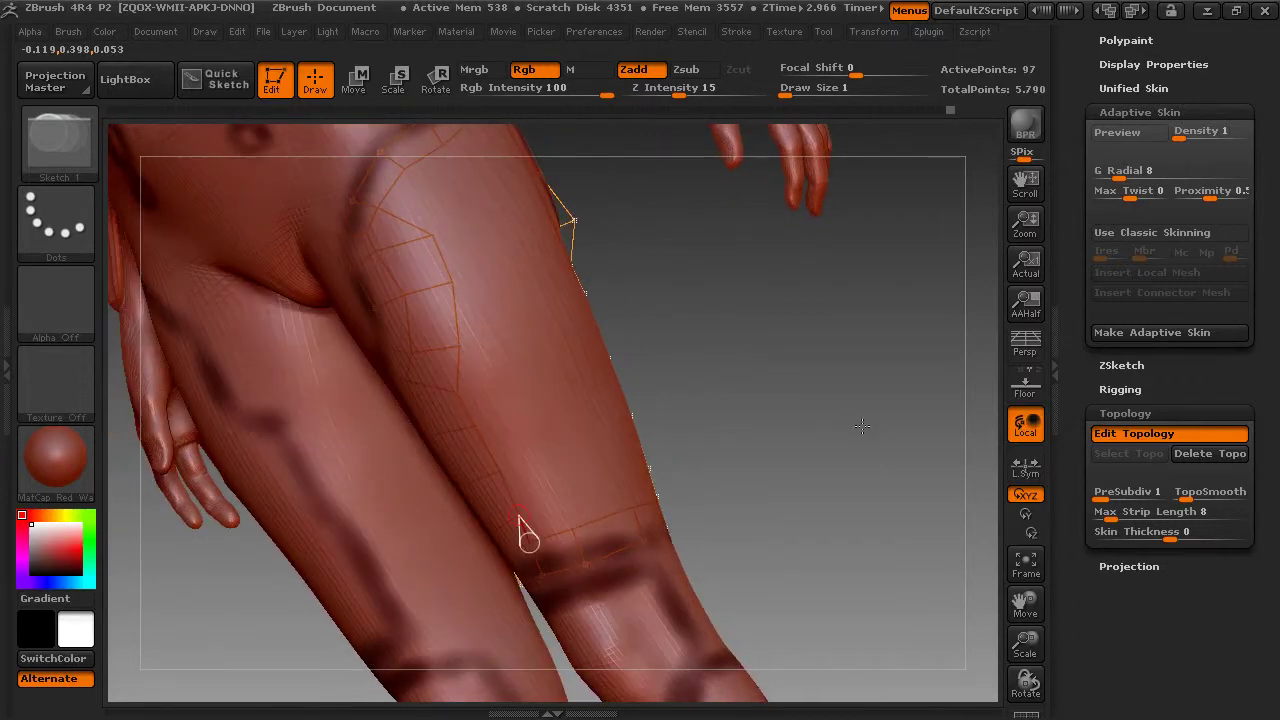
left_click(355, 85)
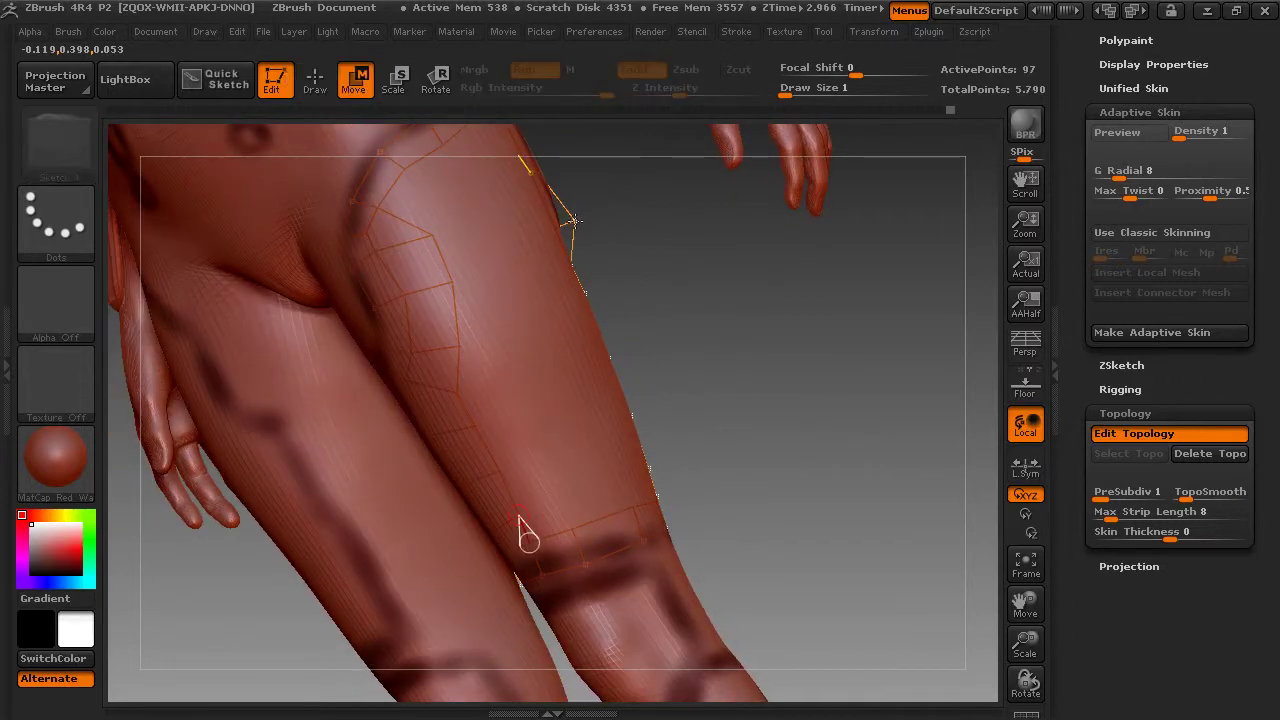
left_click_drag(575, 221, 562, 223)
left_click_drag(672, 253, 691, 257)
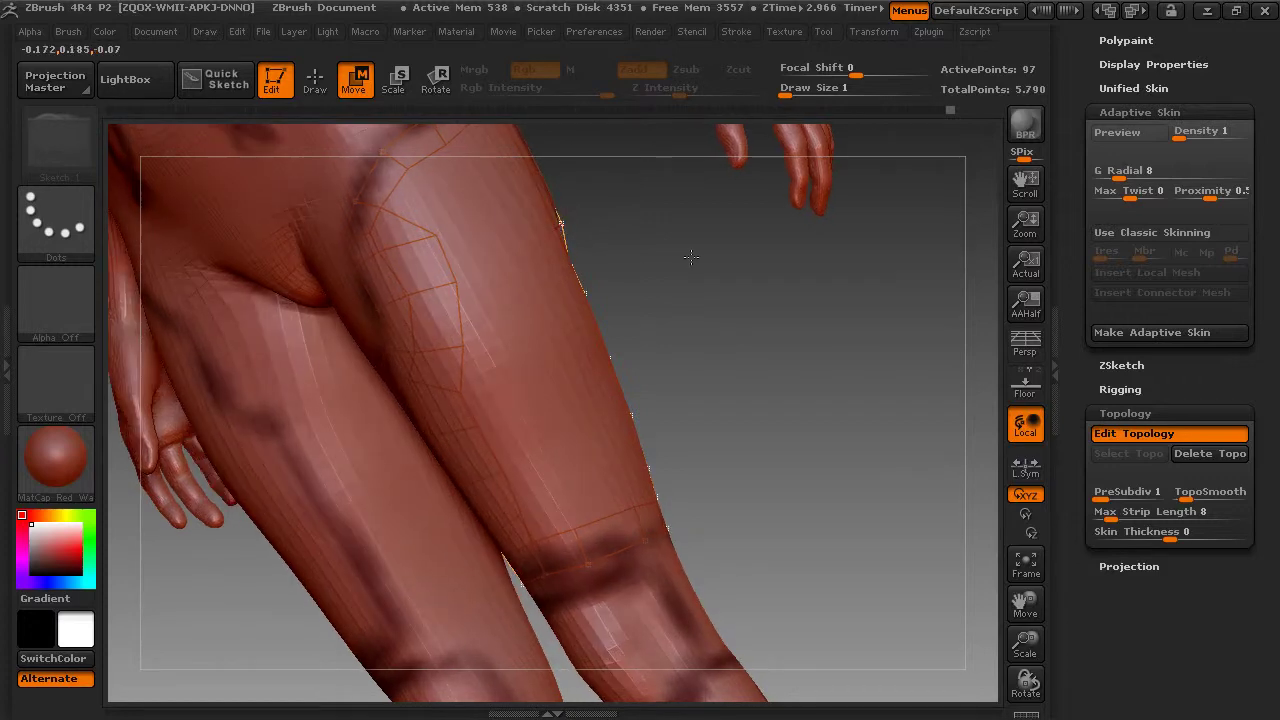
key("q")
Step: Run a third row of topology points from the second row at mid-thigh down the front to the knee strip
left_click_drag(631, 323, 480, 343)
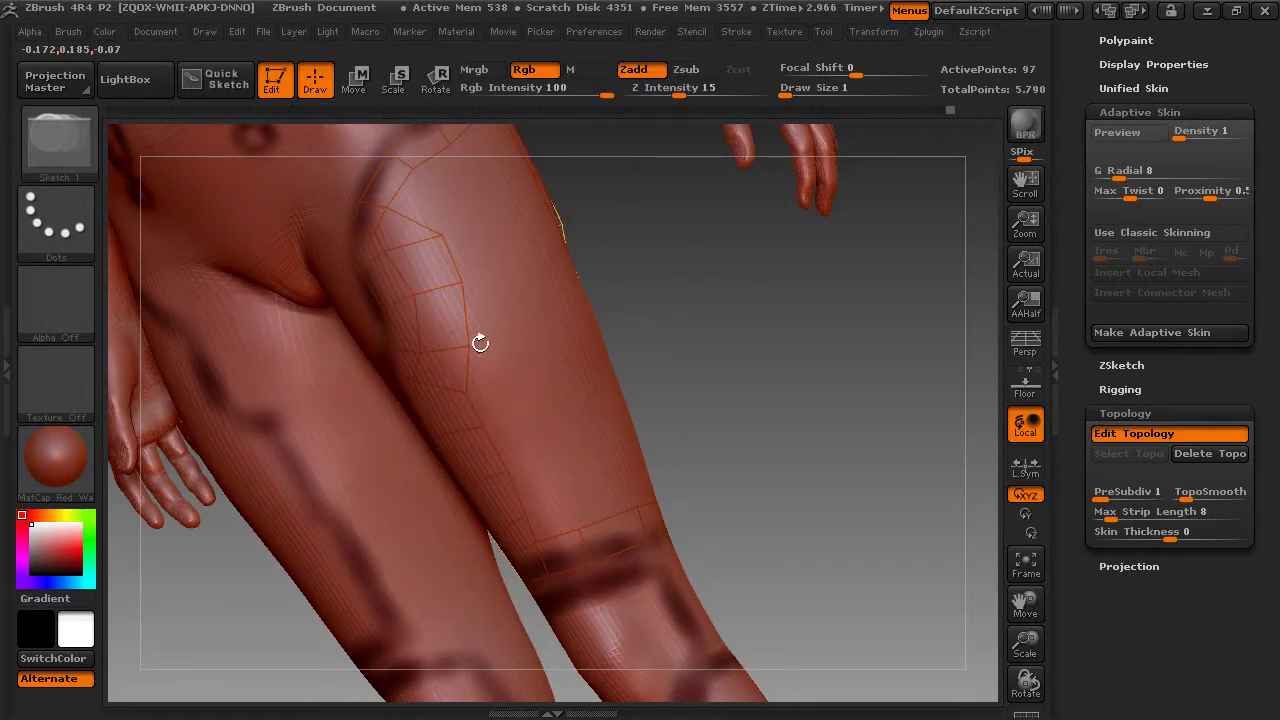
left_click(467, 345)
left_click(524, 335)
left_click(530, 367)
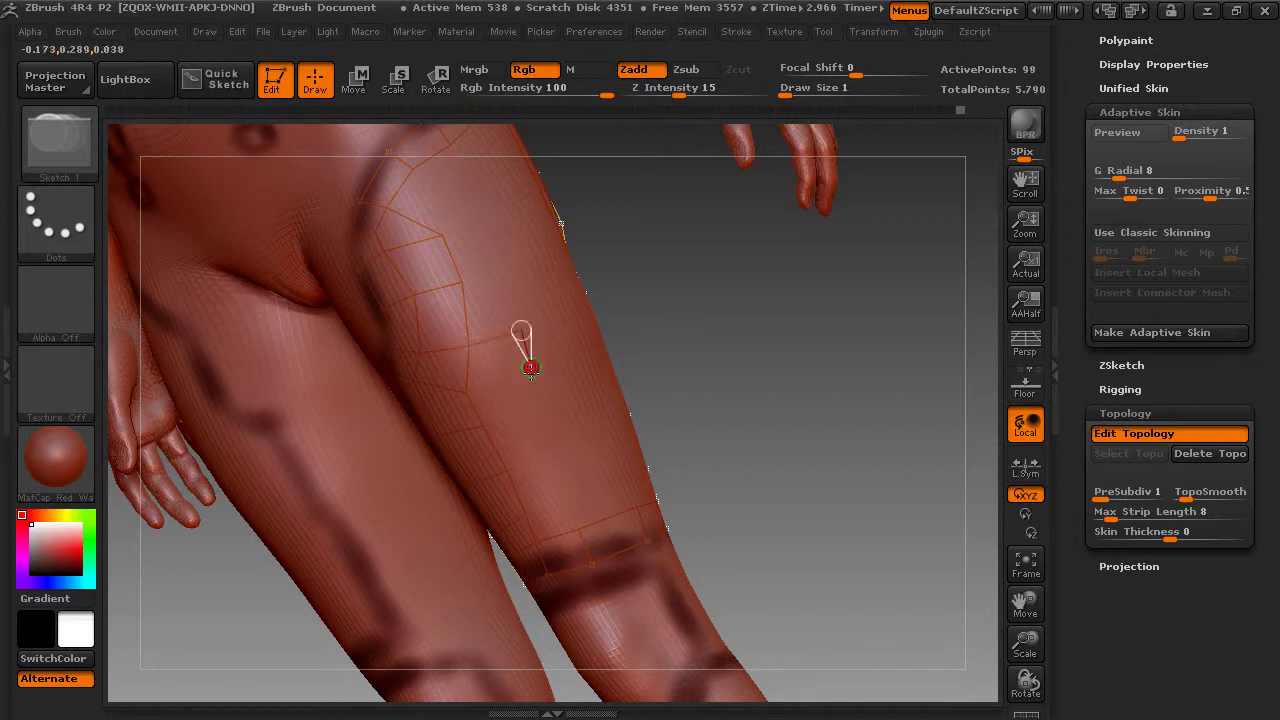
left_click(541, 411)
left_click(551, 447)
left_click(566, 499)
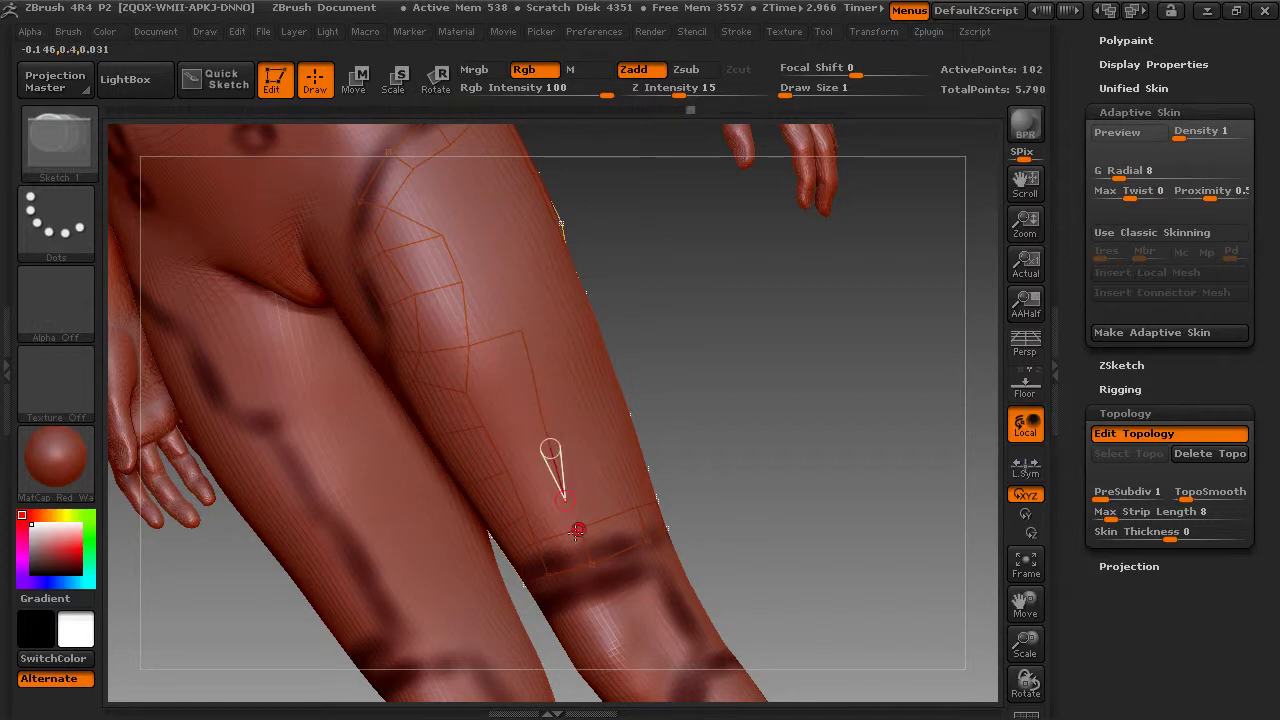
left_click(577, 529)
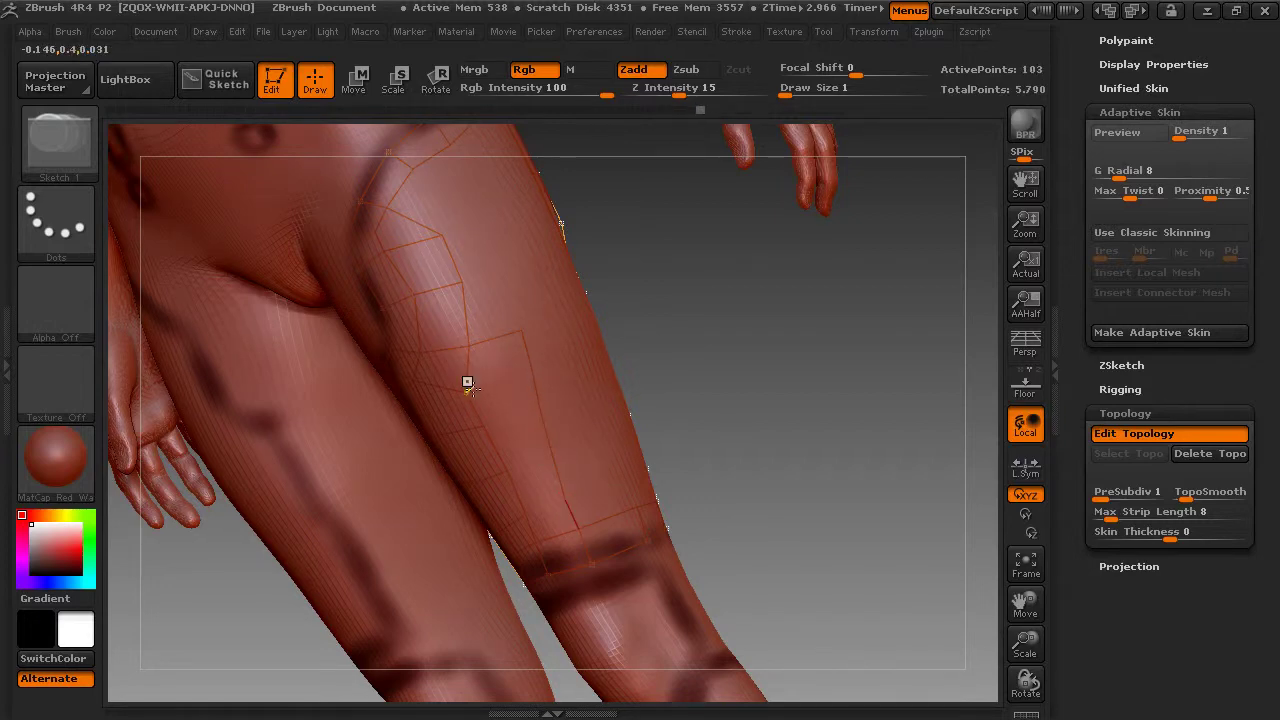
Step: Connect the third row to the second row with cross edges down the lower half of the thigh
left_click(531, 368)
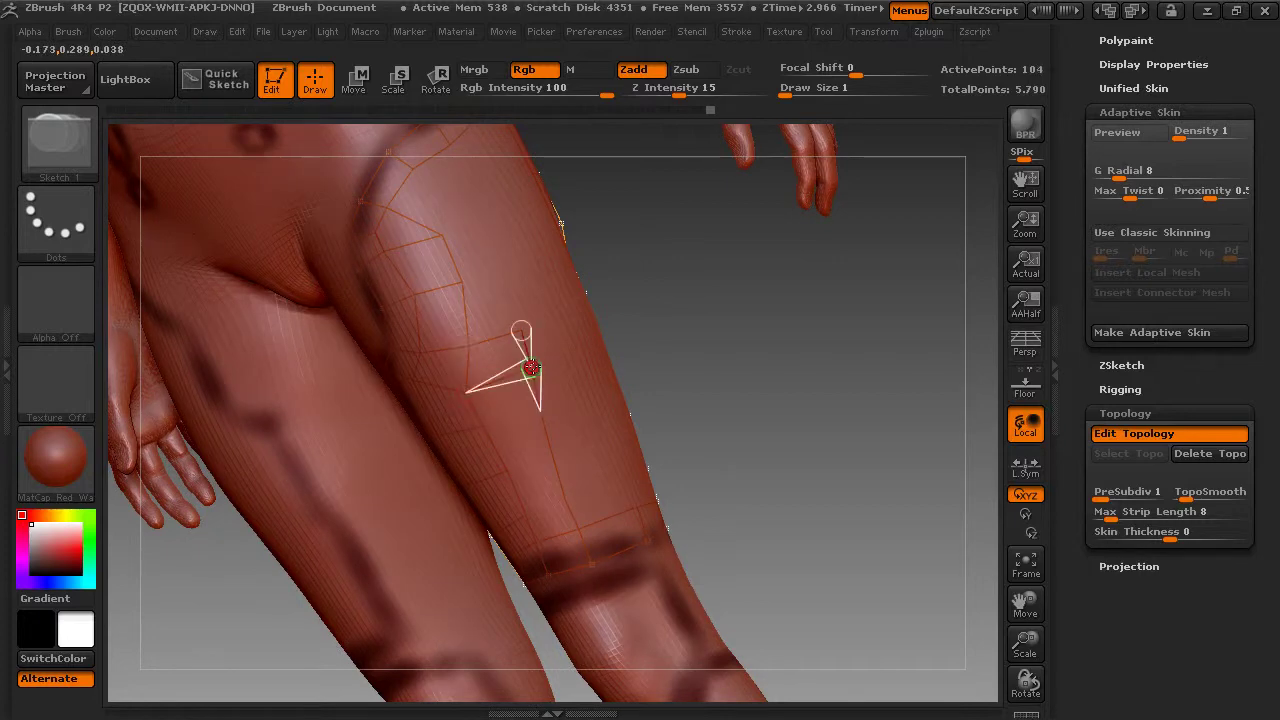
left_click(539, 410)
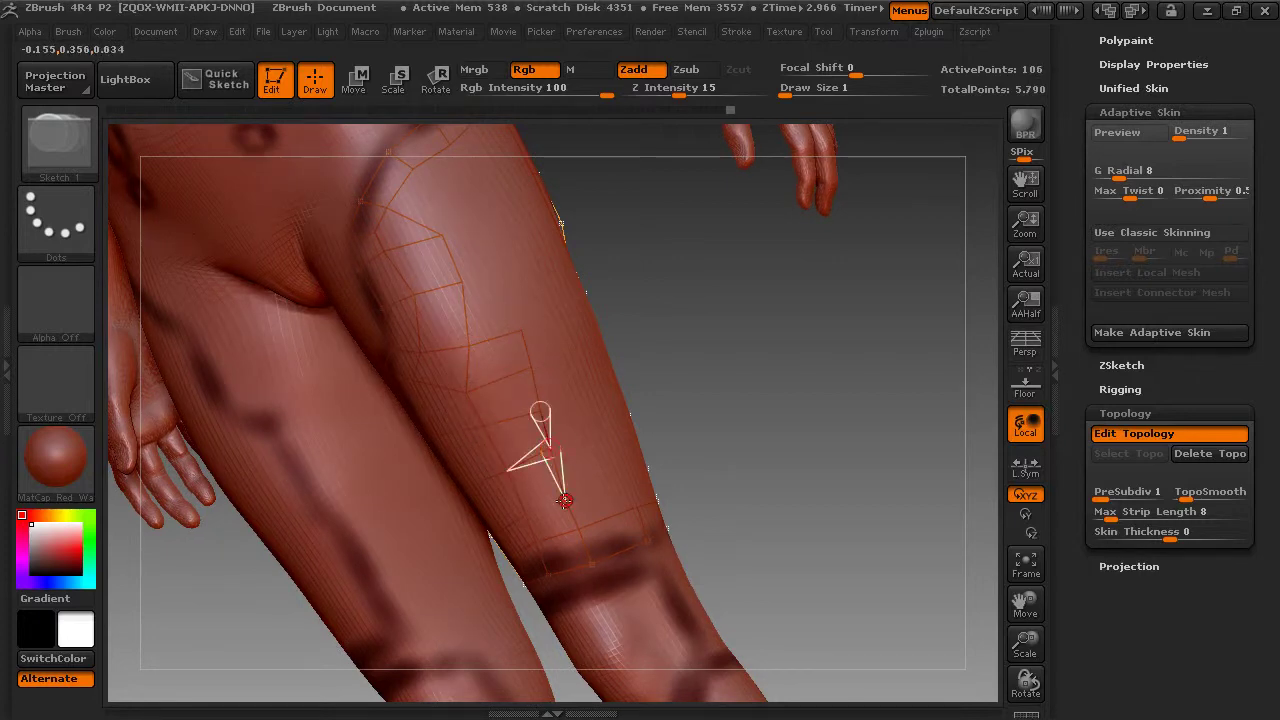
left_click(564, 500)
left_click(525, 514)
Step: Run a fourth row of points from the top of the third row down the outer front thigh to the knee strip
left_click_drag(812, 416, 681, 367)
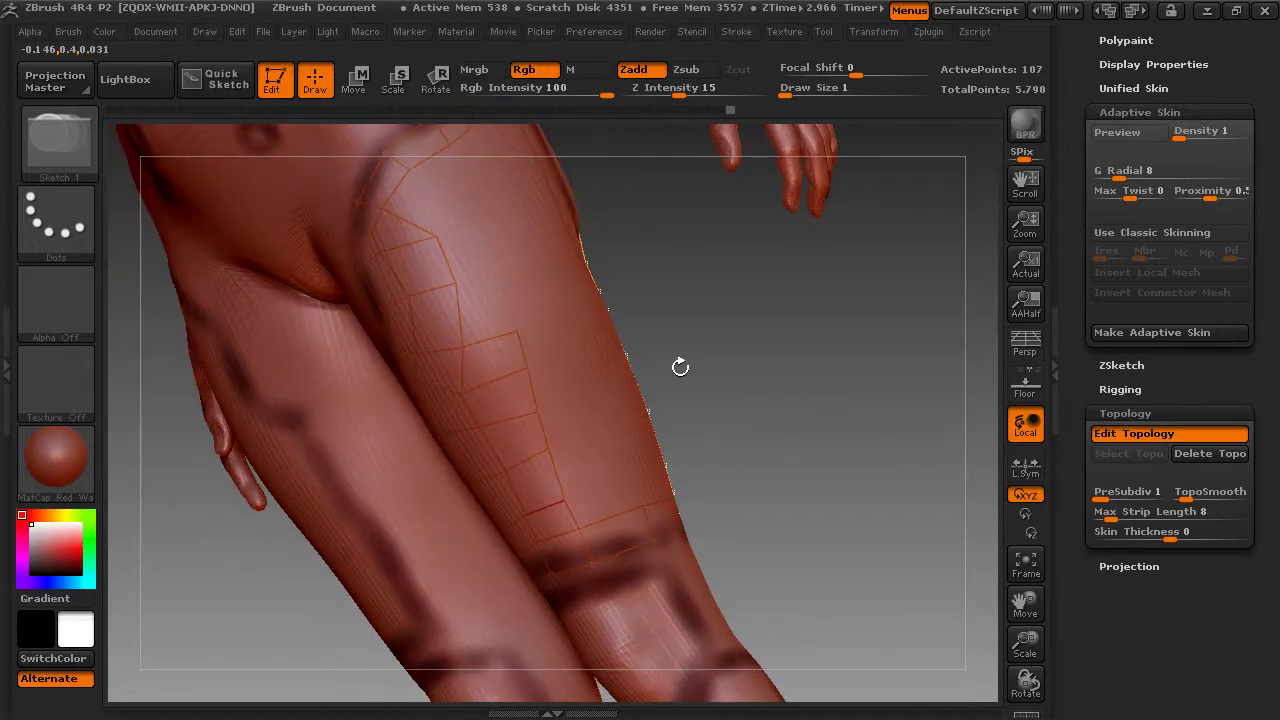
left_click(517, 330)
left_click(573, 320)
left_click(584, 356)
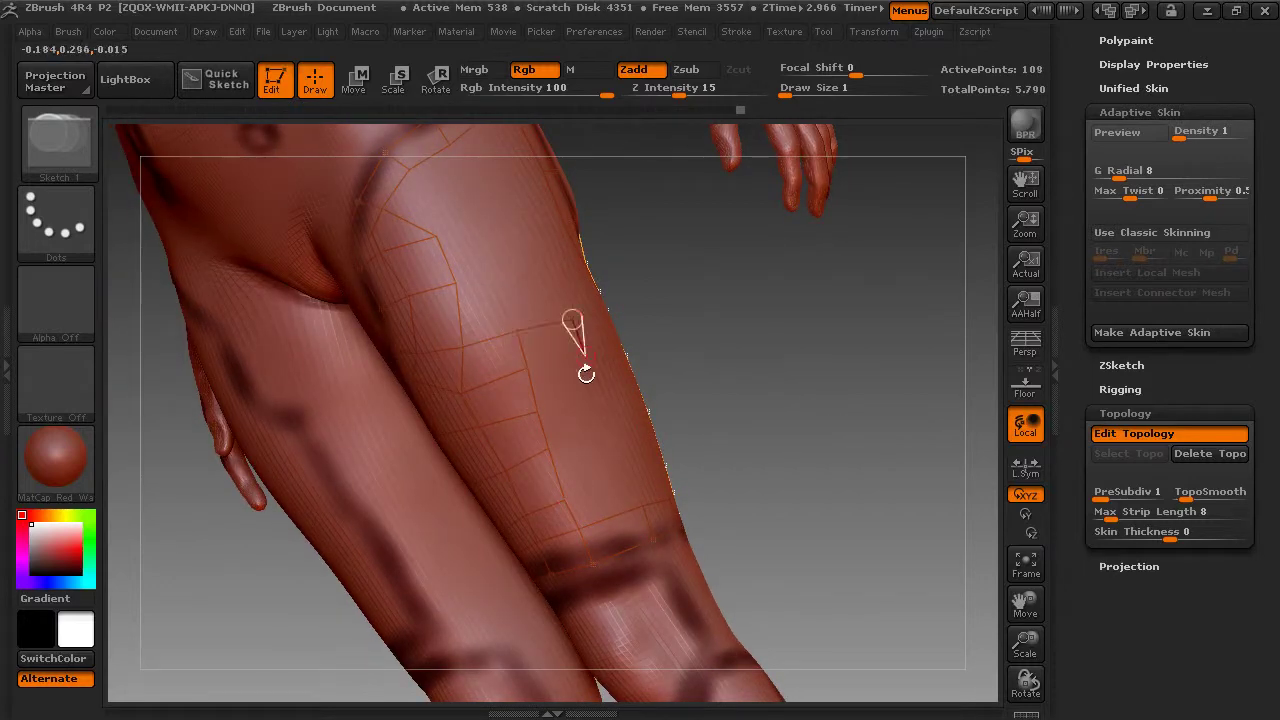
left_click(592, 408)
left_click(606, 441)
left_click(629, 479)
left_click(642, 506)
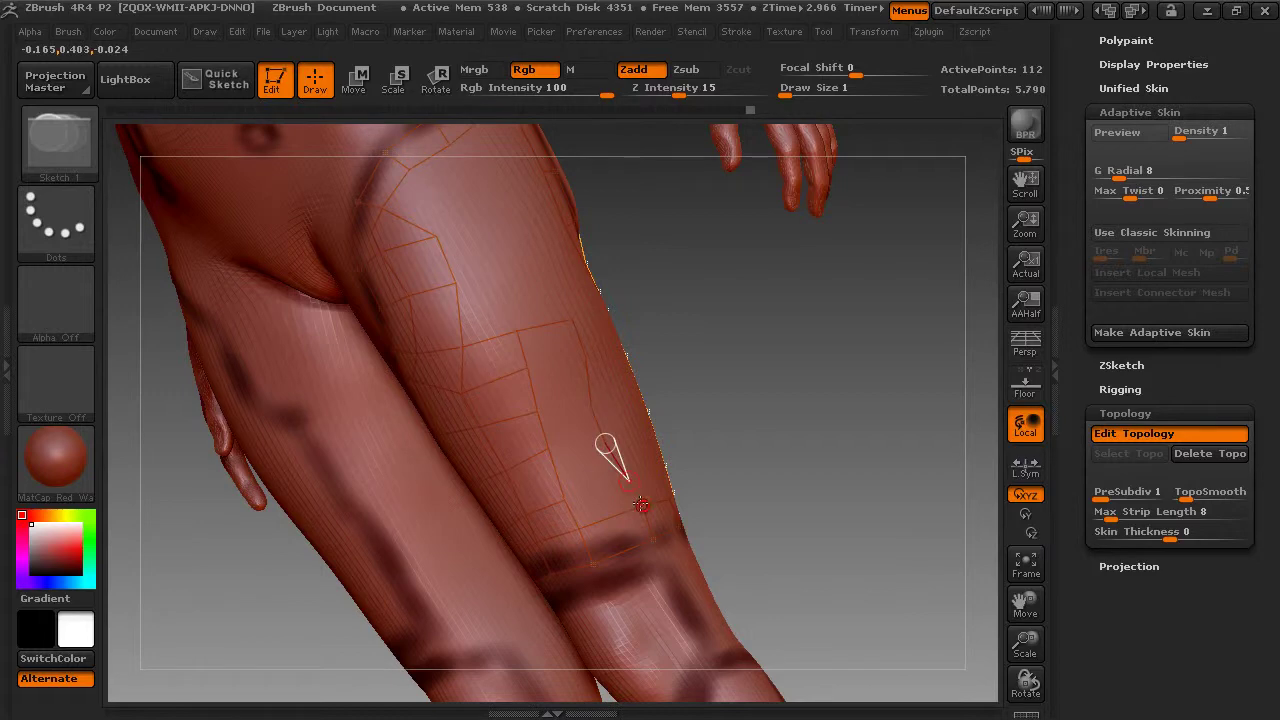
Step: Tie the fourth row to the third row with cross edges down to just above the knee strip
left_click(584, 356)
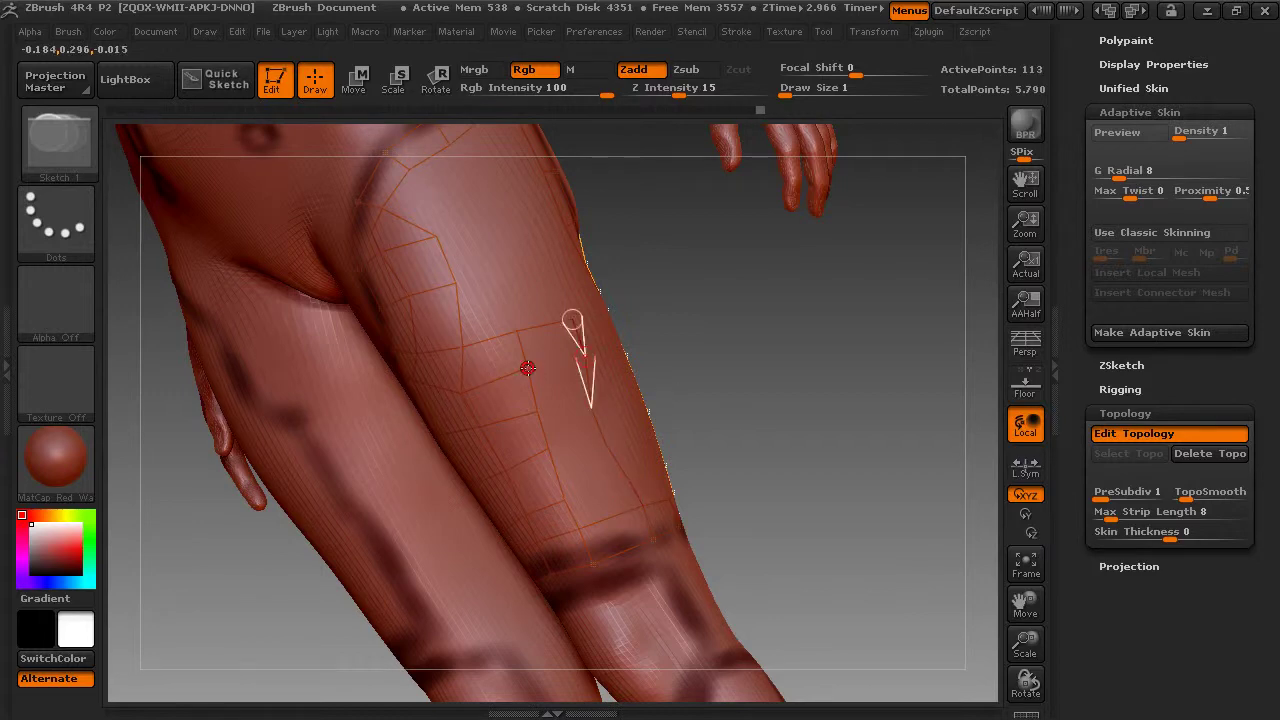
left_click(528, 367)
left_click(541, 410)
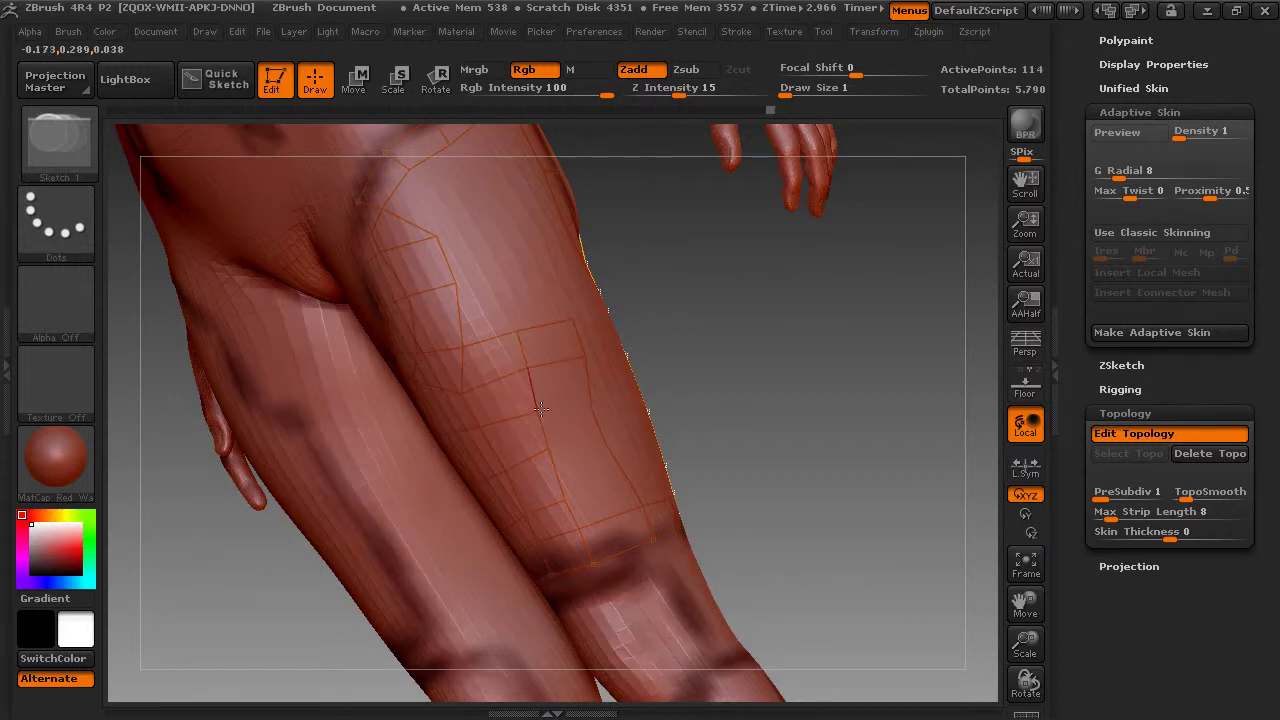
left_click(592, 408)
left_click(605, 442)
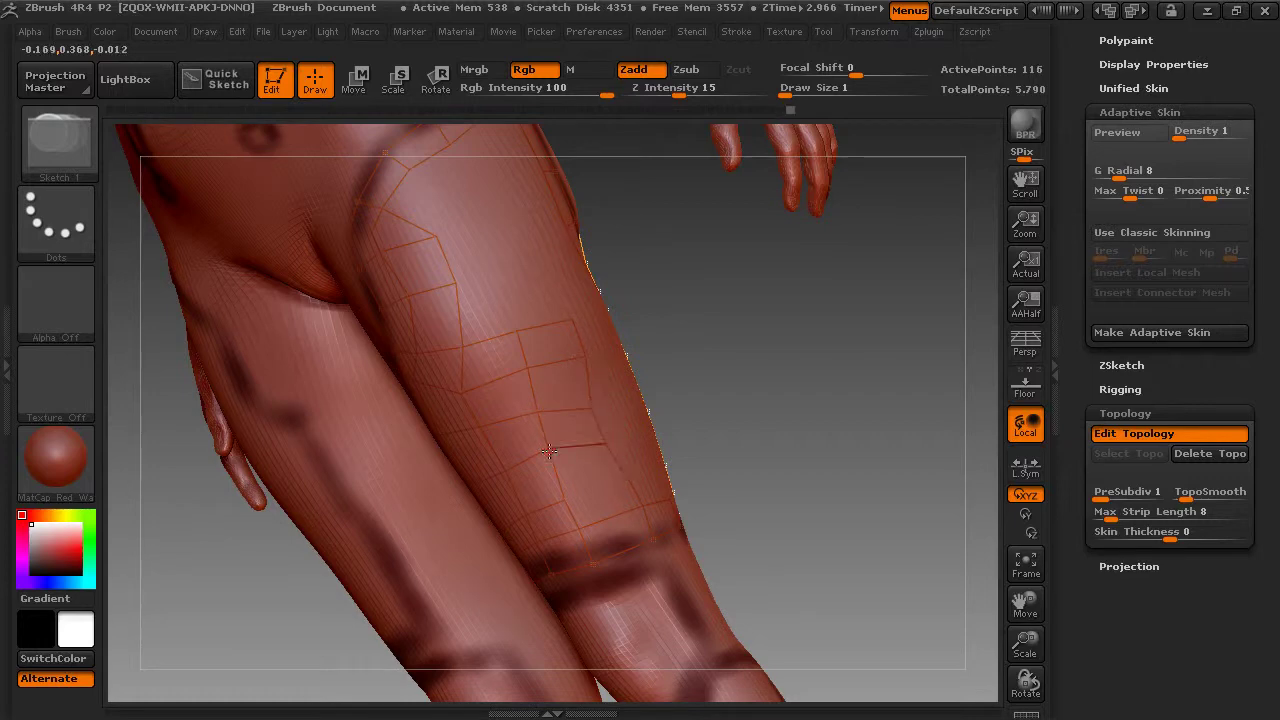
left_click(565, 497)
left_click(626, 480)
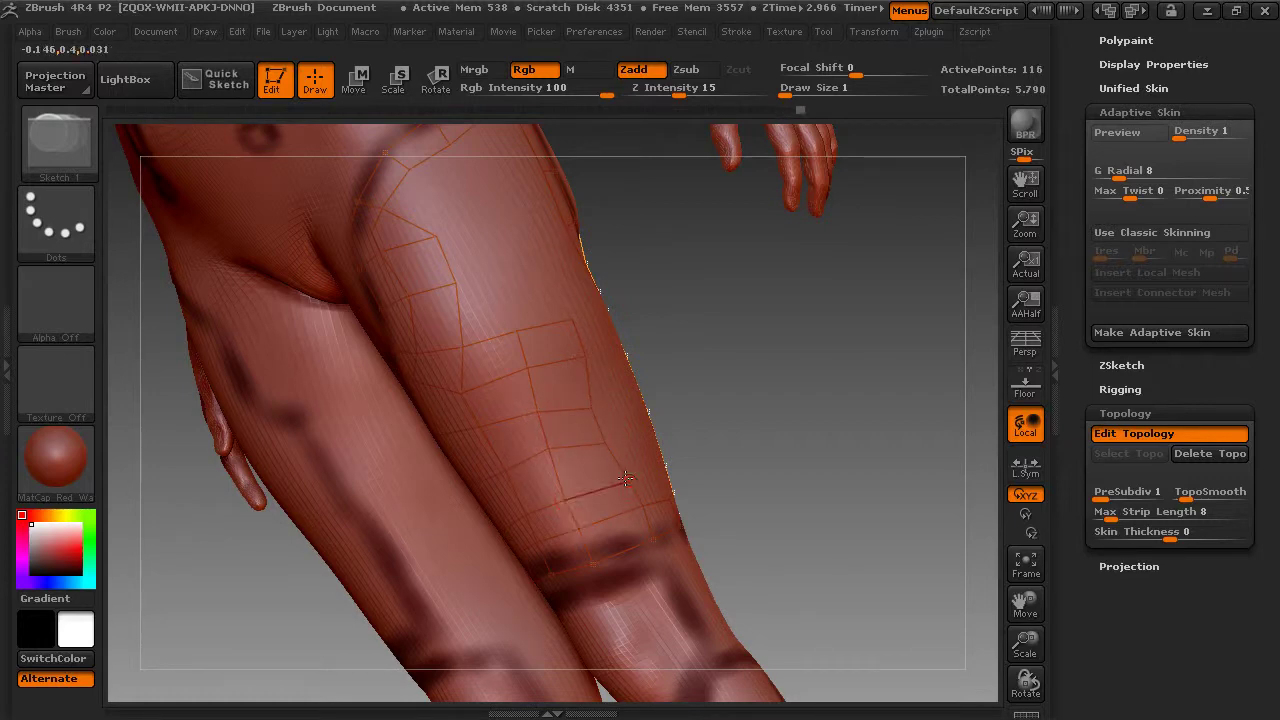
Step: Extend the third row up to the groin-side edge strip and tie it to the second row on the upper thigh
left_click(515, 332)
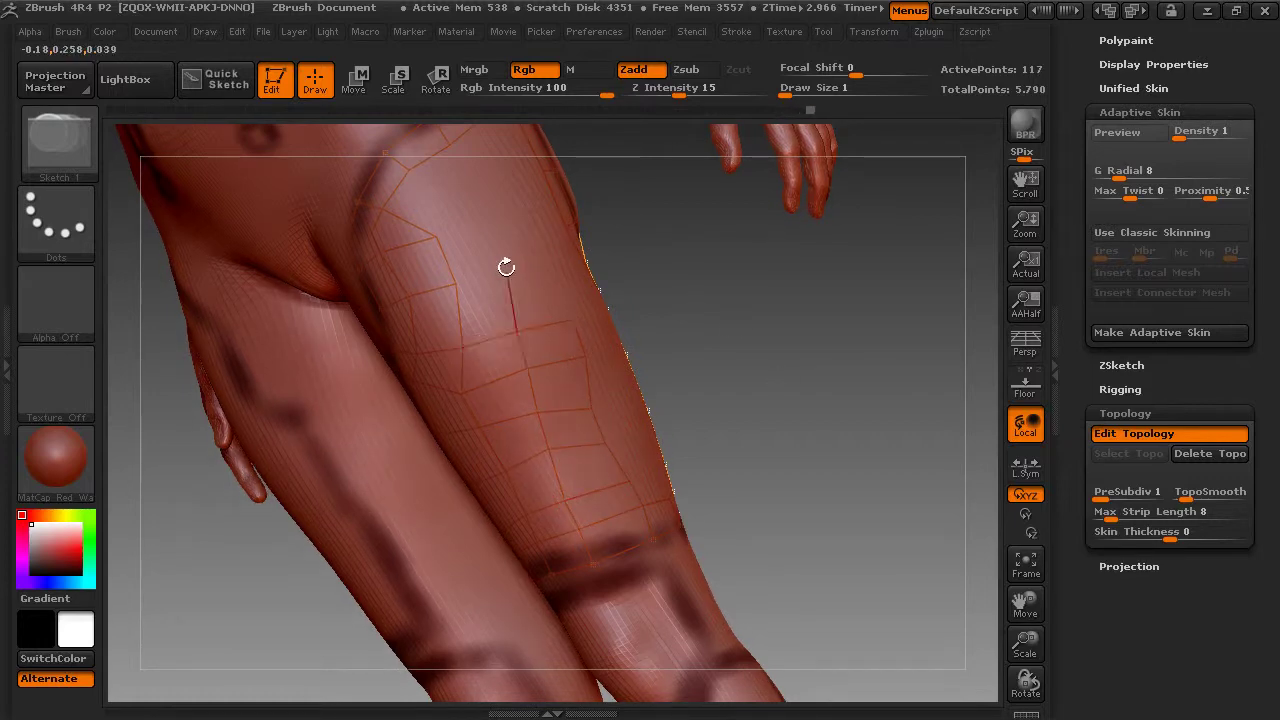
left_click(466, 205)
left_click(405, 170)
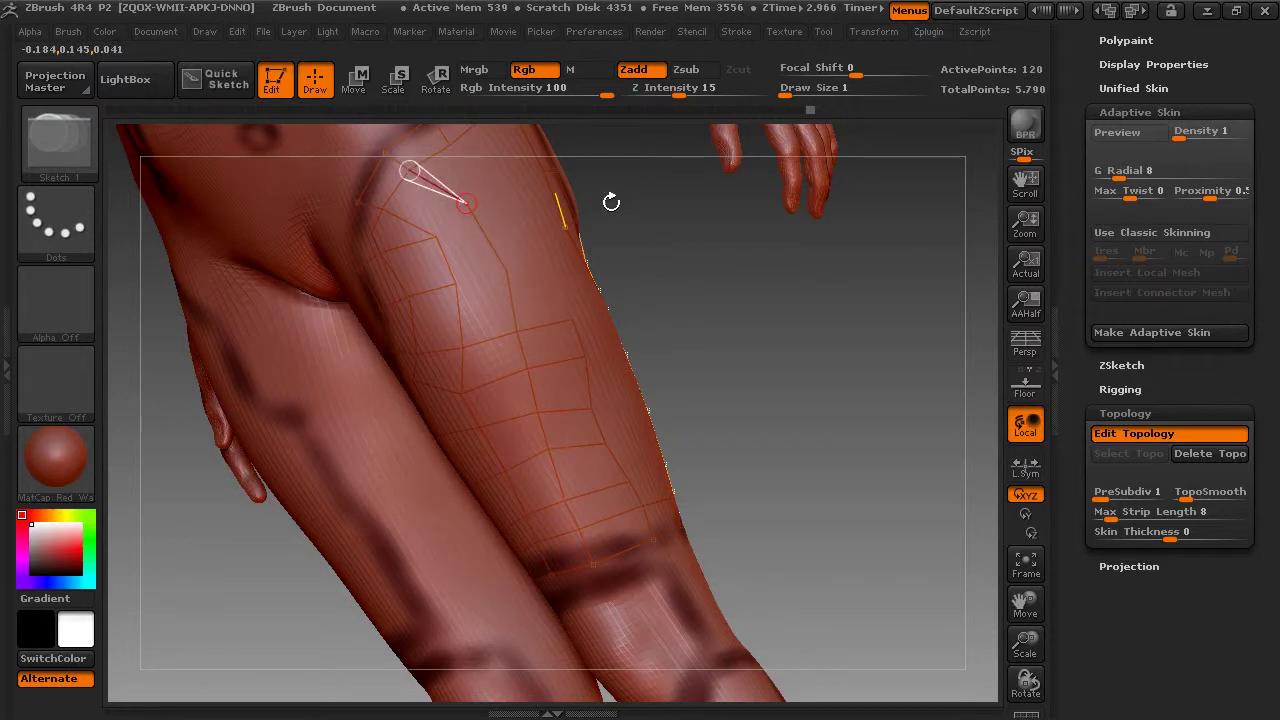
left_click(437, 237)
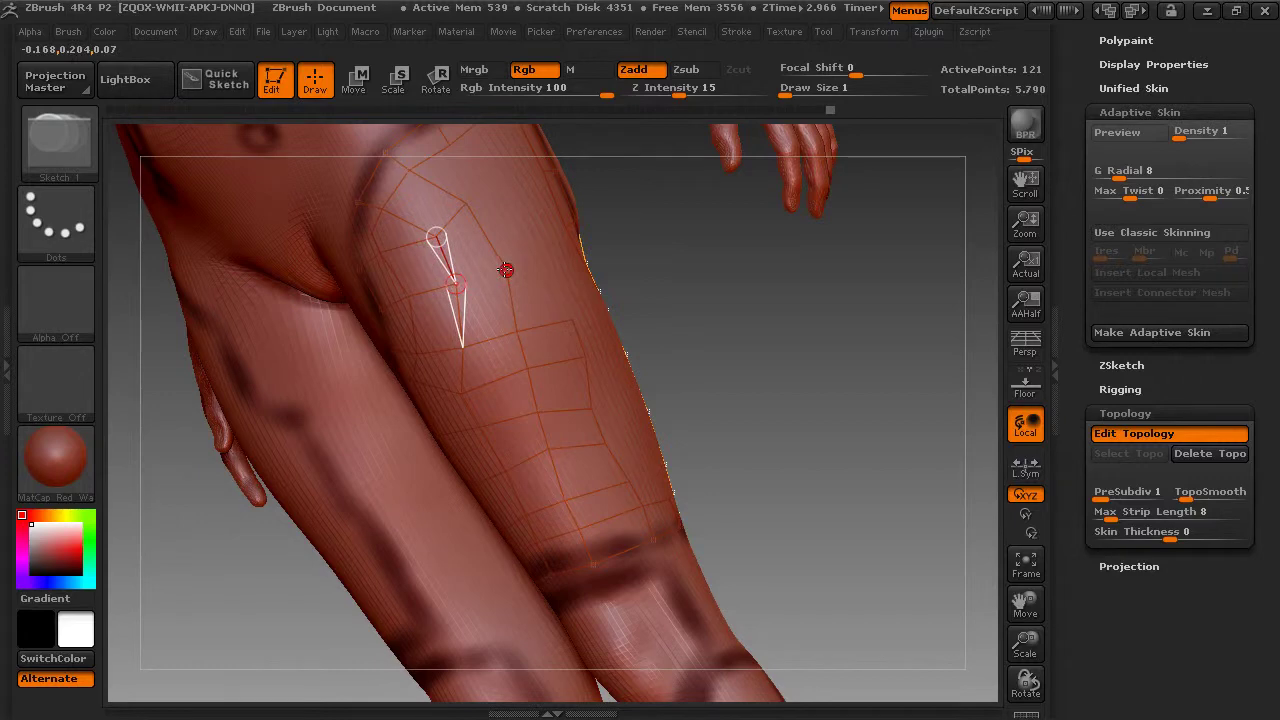
left_click(506, 270)
Step: Extend the fourth row up to the hip strip and connect it to the third row with cross edges
left_click_drag(780, 277, 757, 283)
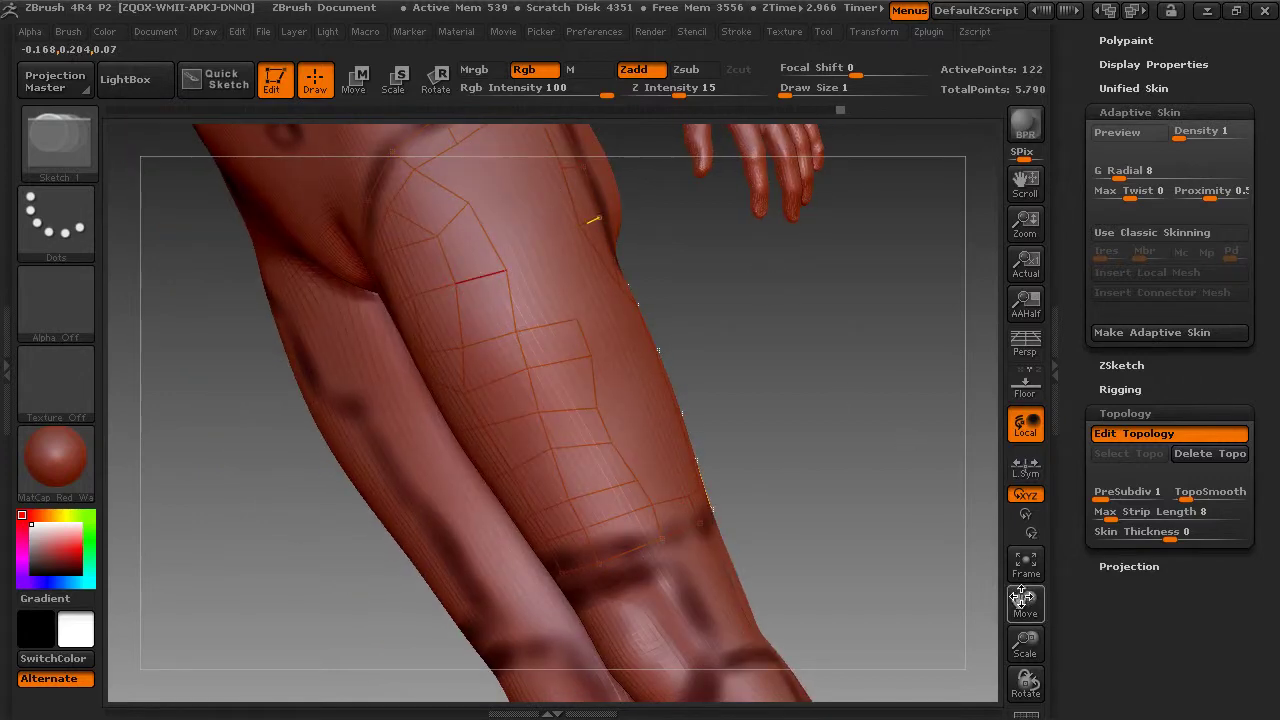
left_click_drag(1021, 597, 1041, 634)
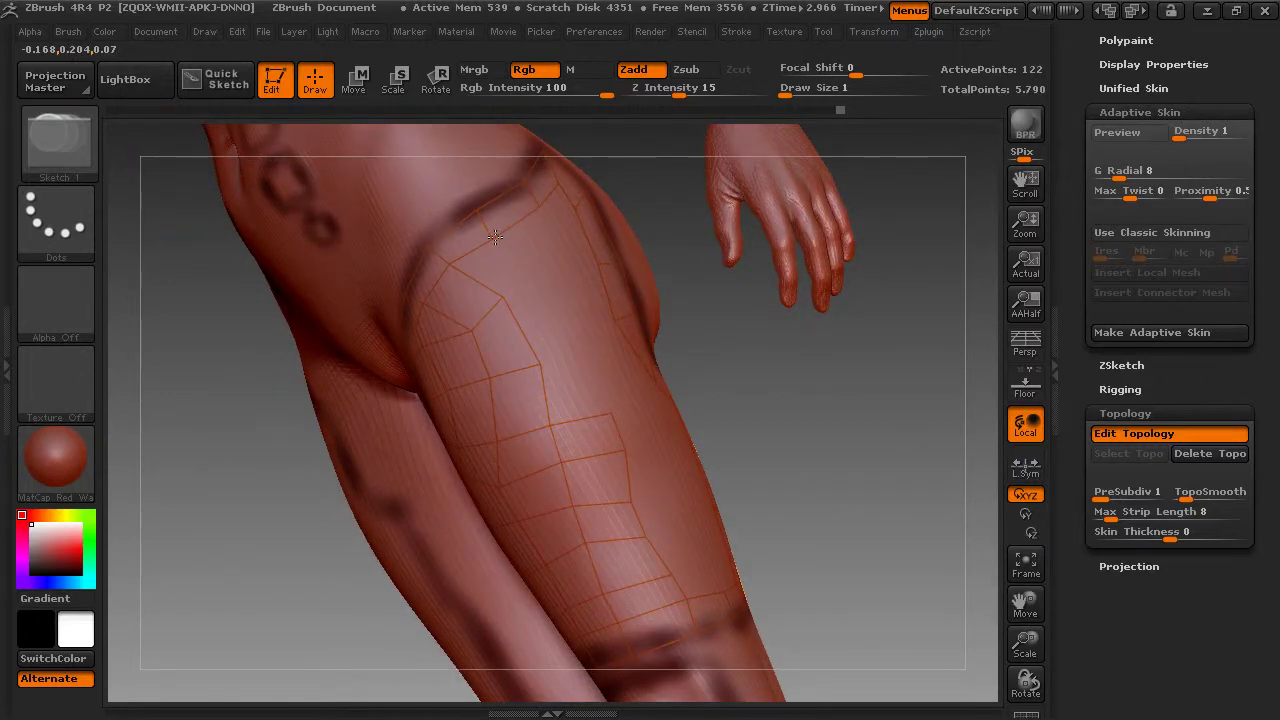
left_click(535, 271)
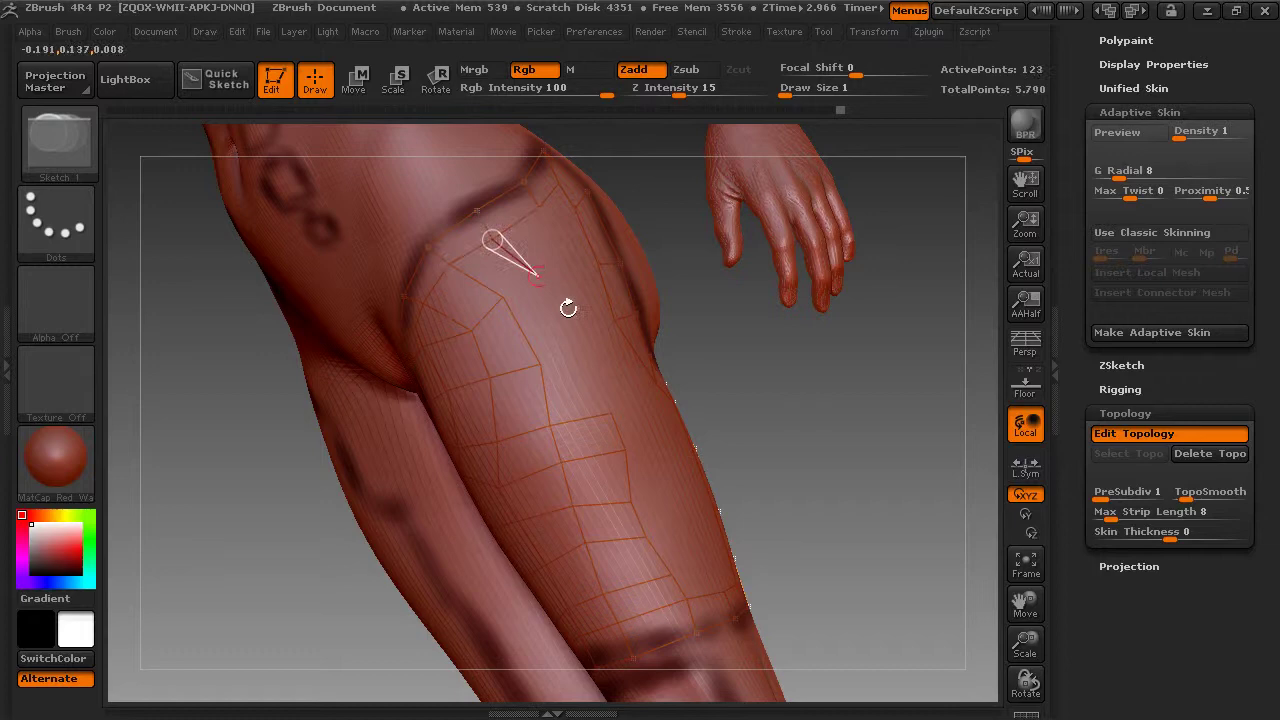
left_click(607, 415)
left_click(577, 340)
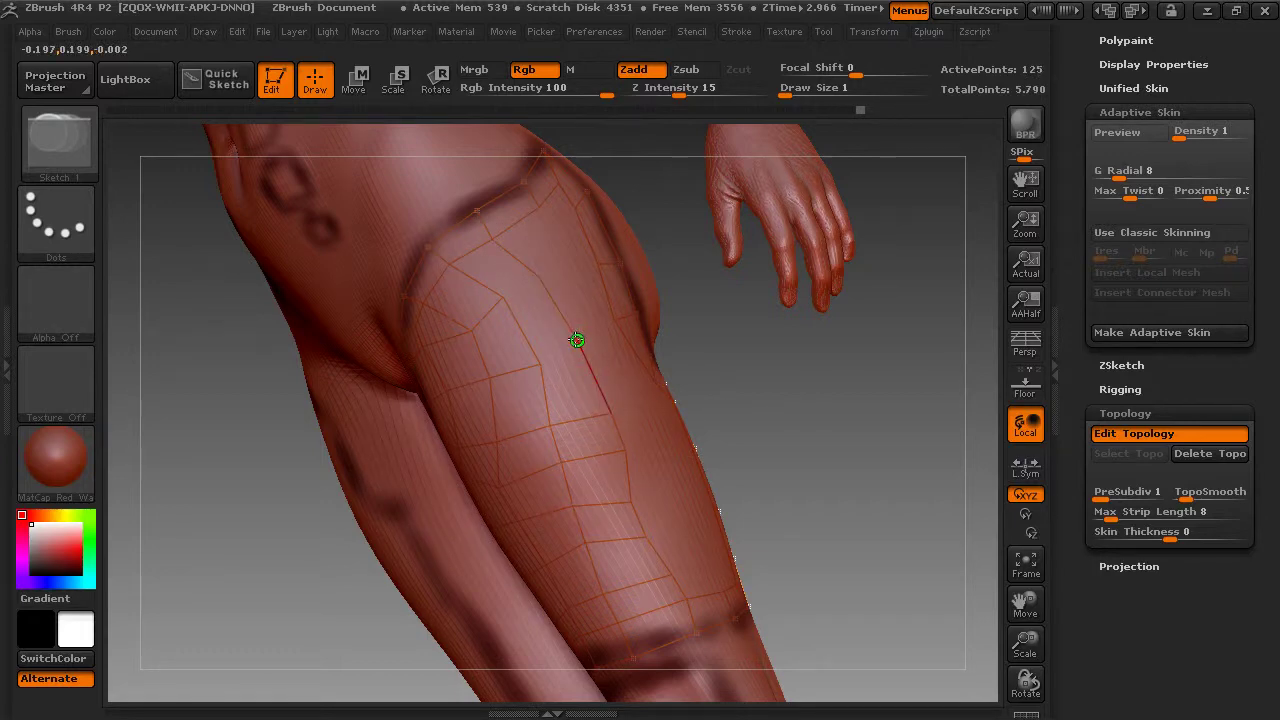
left_click(503, 298)
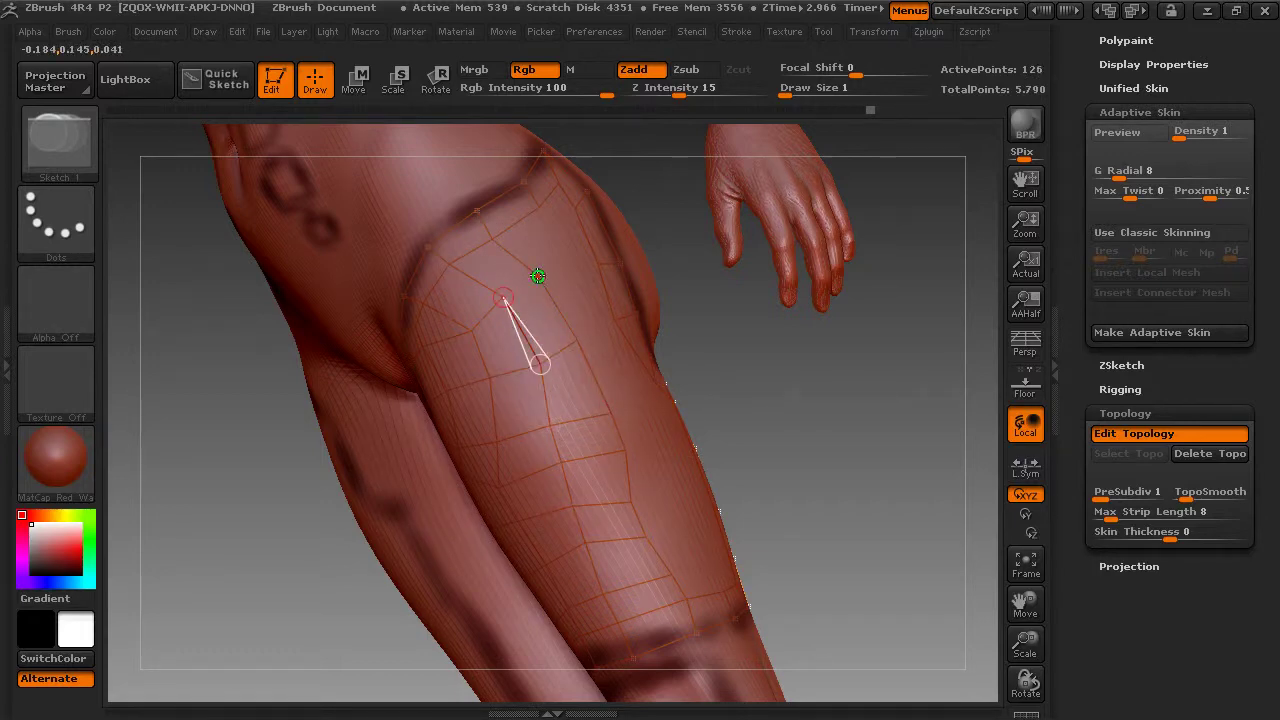
left_click(538, 276)
Step: Add a point below the hip corner and join it to the inner points of the front and outer strips
left_click_drag(739, 315, 761, 356)
left_click(761, 356)
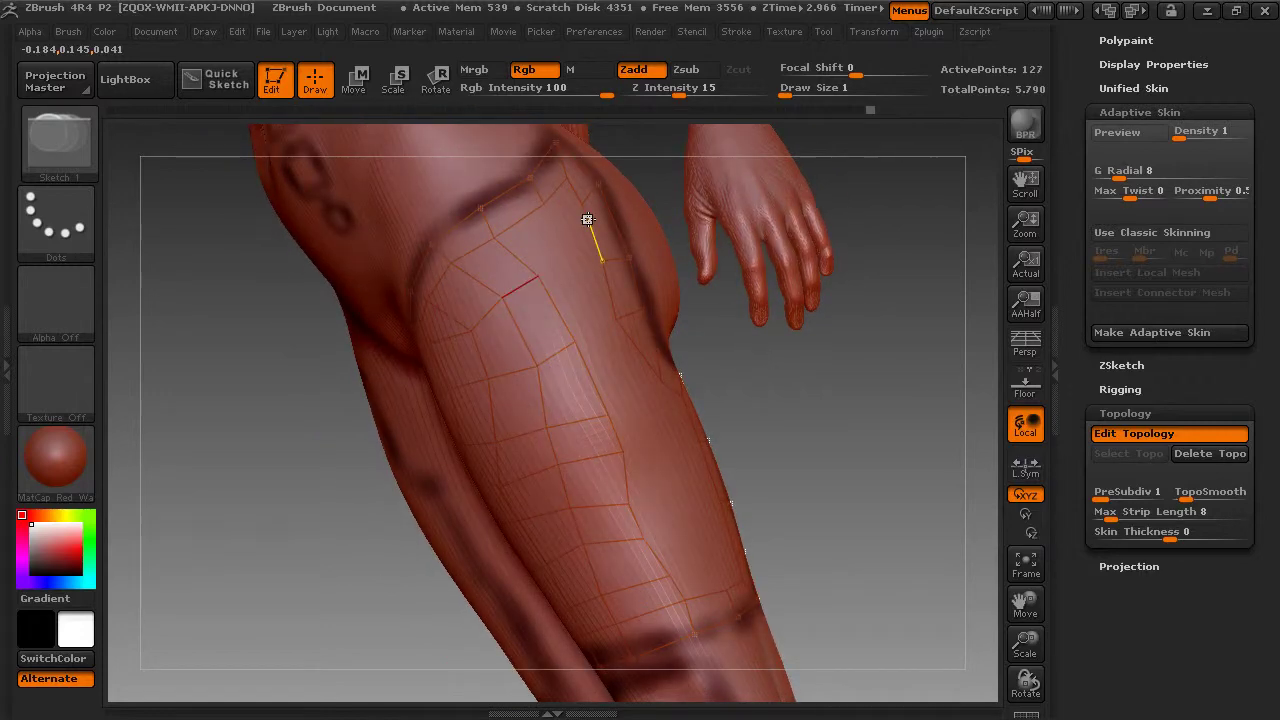
left_click(558, 250)
left_click(544, 206)
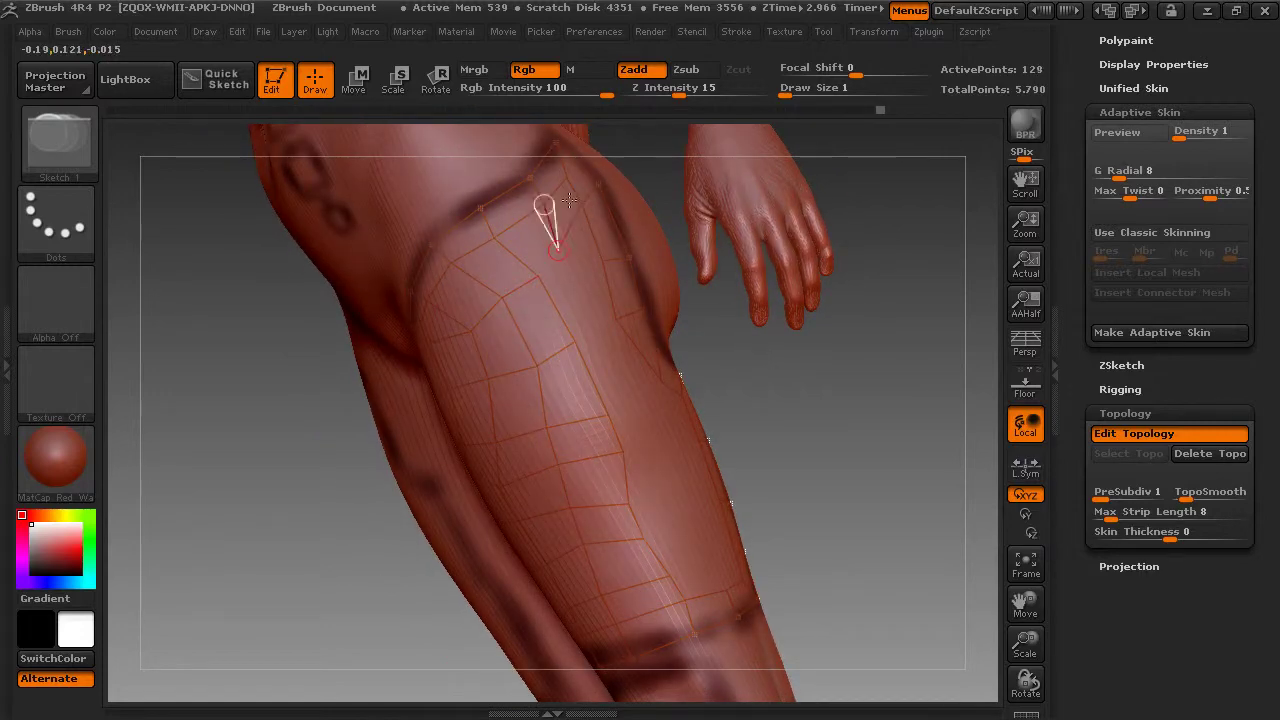
left_click(653, 166)
left_click(561, 251)
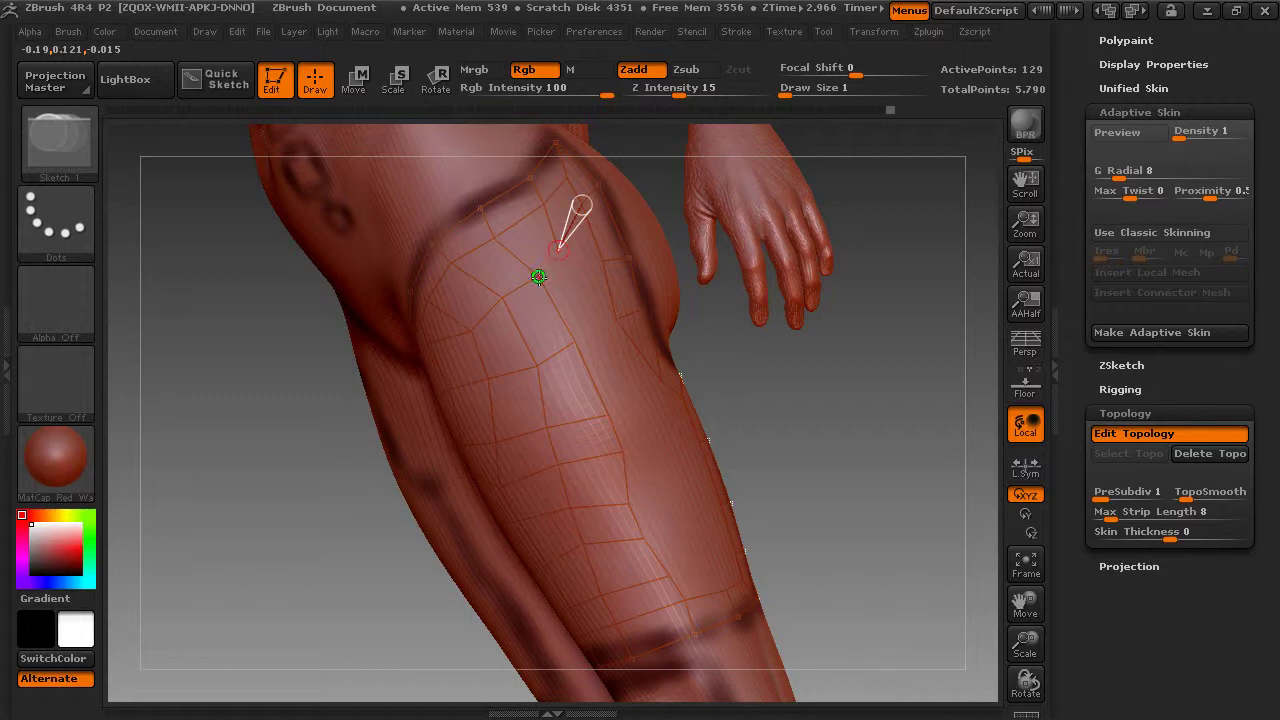
Step: Undo the misplaced edge and connect the new hip-corner point to the upper end of the fourth row
left_click(552, 276)
key("ctrl+z")
left_click_drag(739, 363, 581, 261)
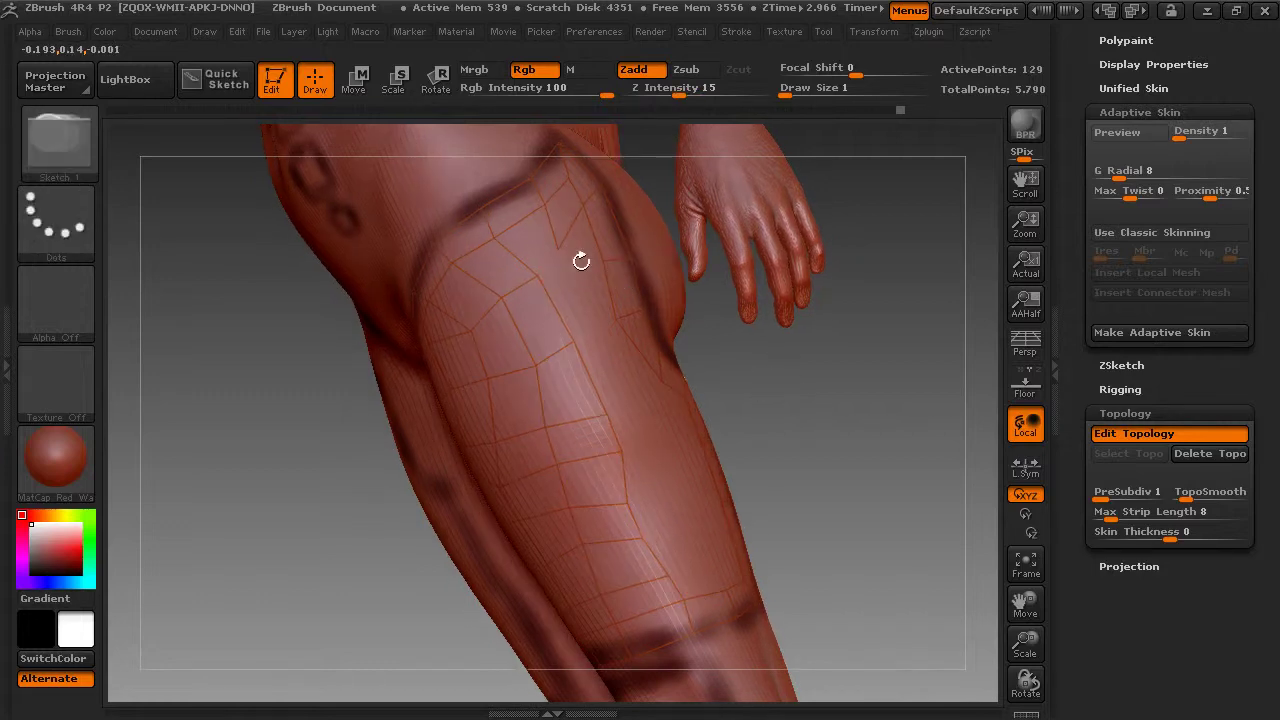
left_click(555, 250)
left_click(539, 275)
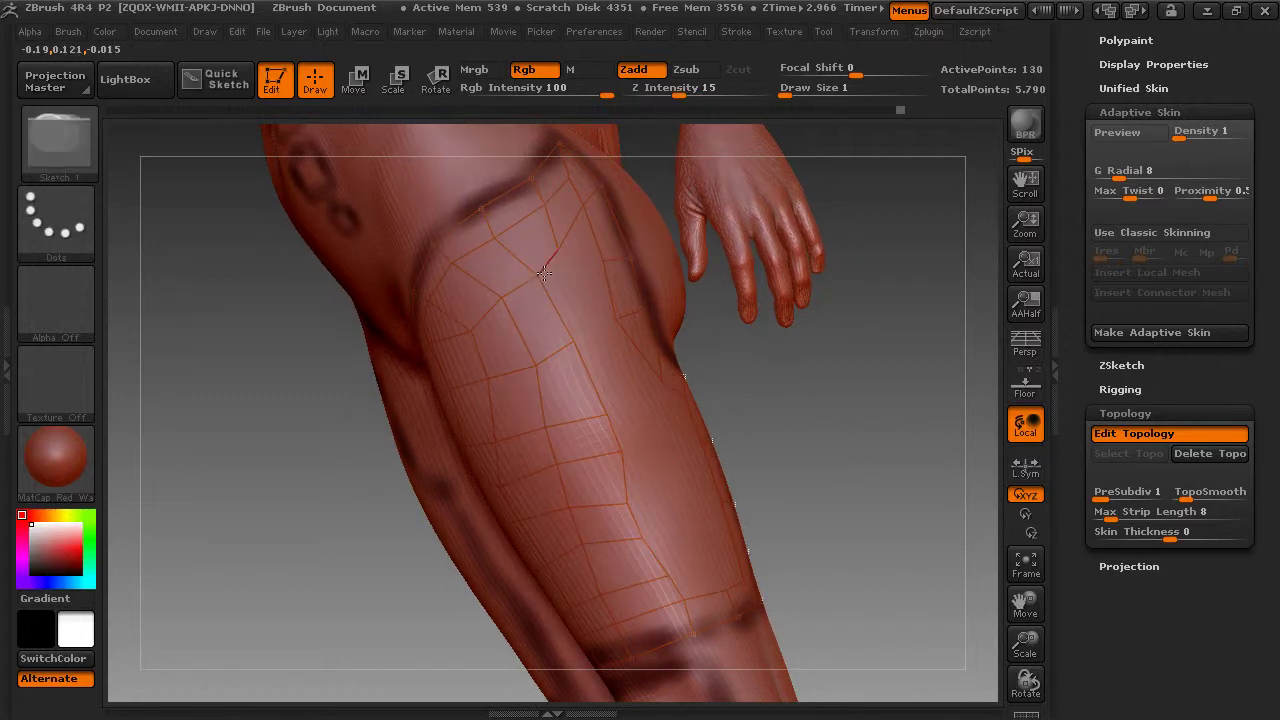
Step: Add another point below the hip corner, tie it to its neighbours and bridge the fourth row to the outer strip
left_click(764, 382)
left_click(603, 261)
left_click(586, 297)
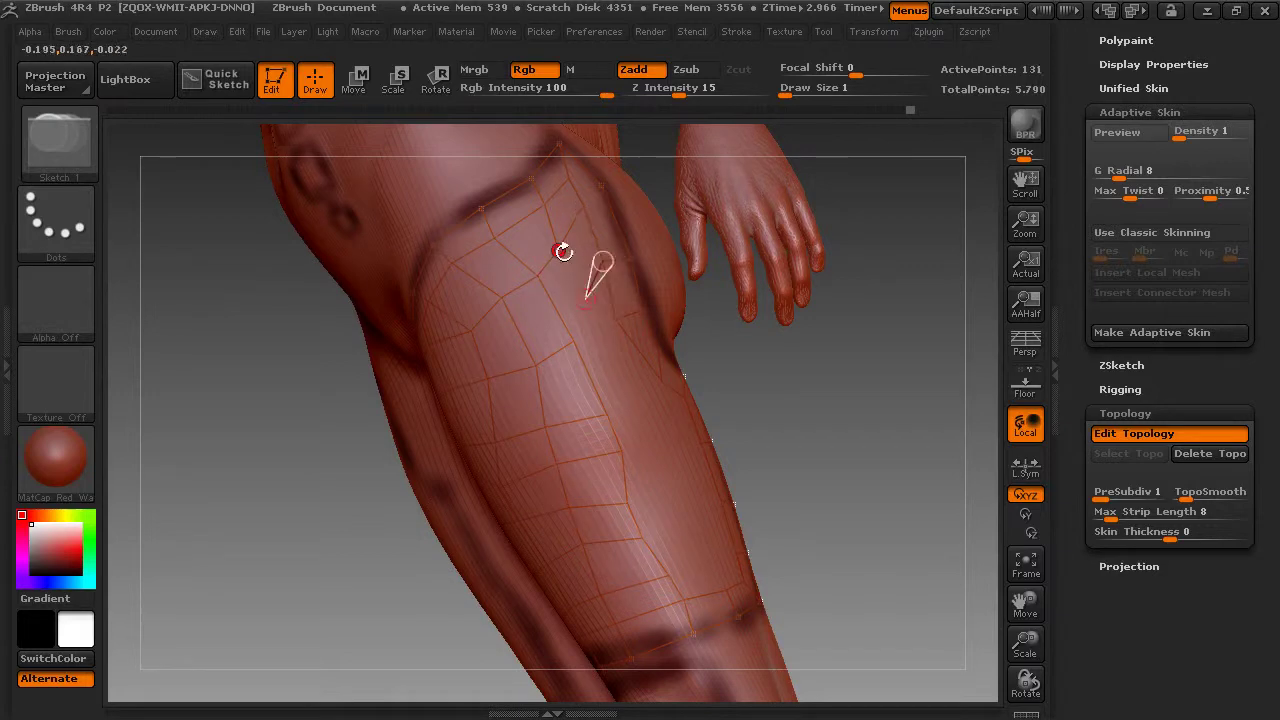
left_click(559, 251)
left_click(573, 342)
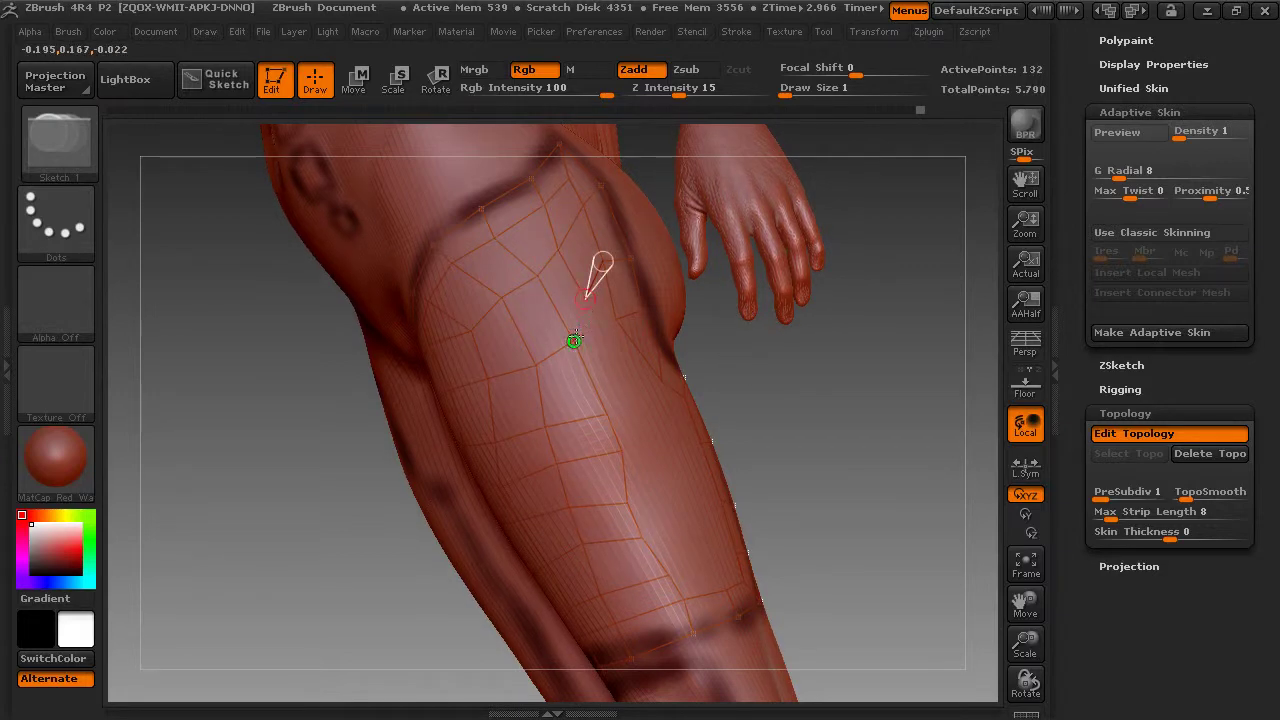
left_click(614, 322)
Step: Add a point on the outer thigh below the hip, joined to the outer strip and the fourth row
left_click_drag(722, 361, 800, 362)
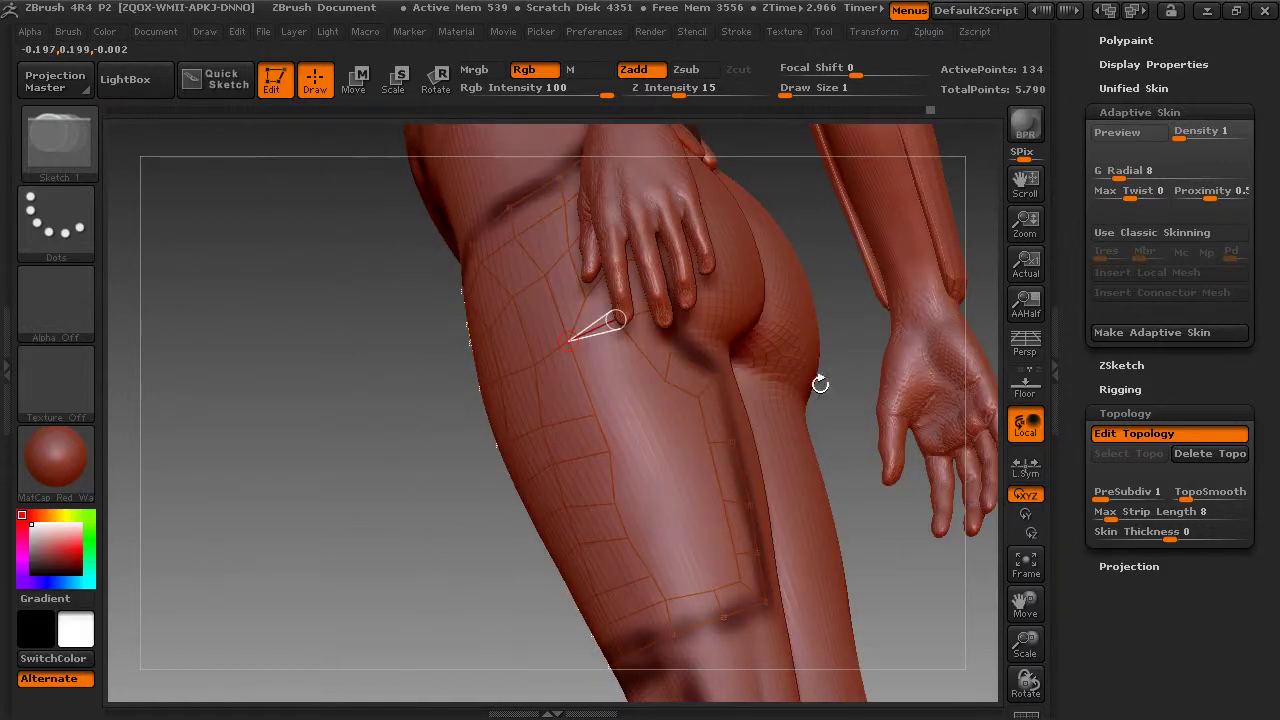
left_click(861, 361)
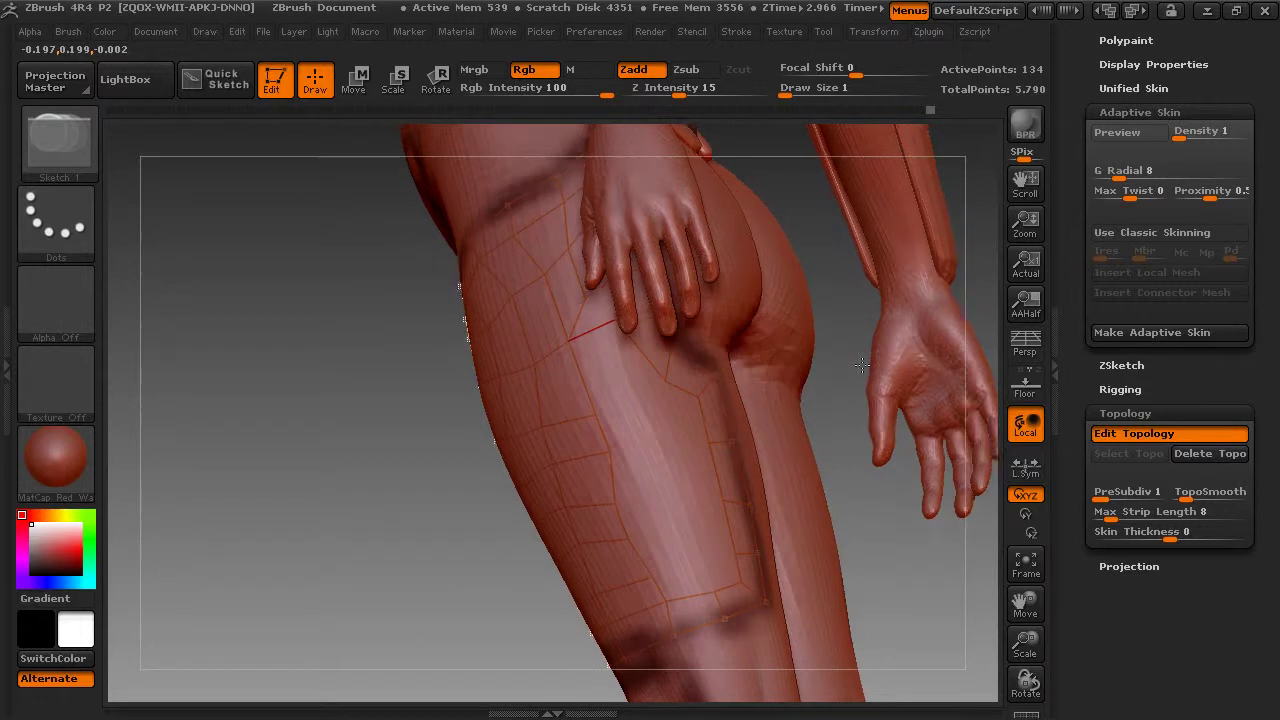
left_click(665, 380)
left_click(794, 417, "ctrl")
left_click_drag(867, 497, 872, 493)
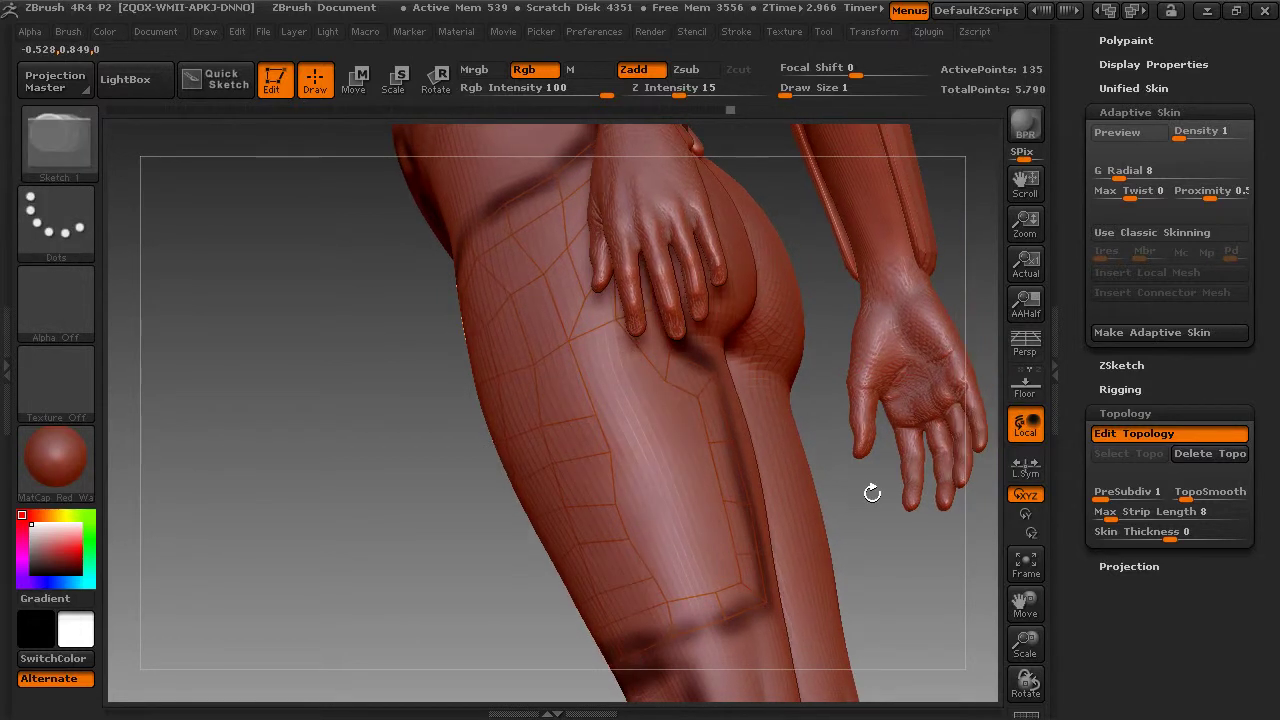
left_click(616, 321)
left_click(642, 421)
left_click(596, 416)
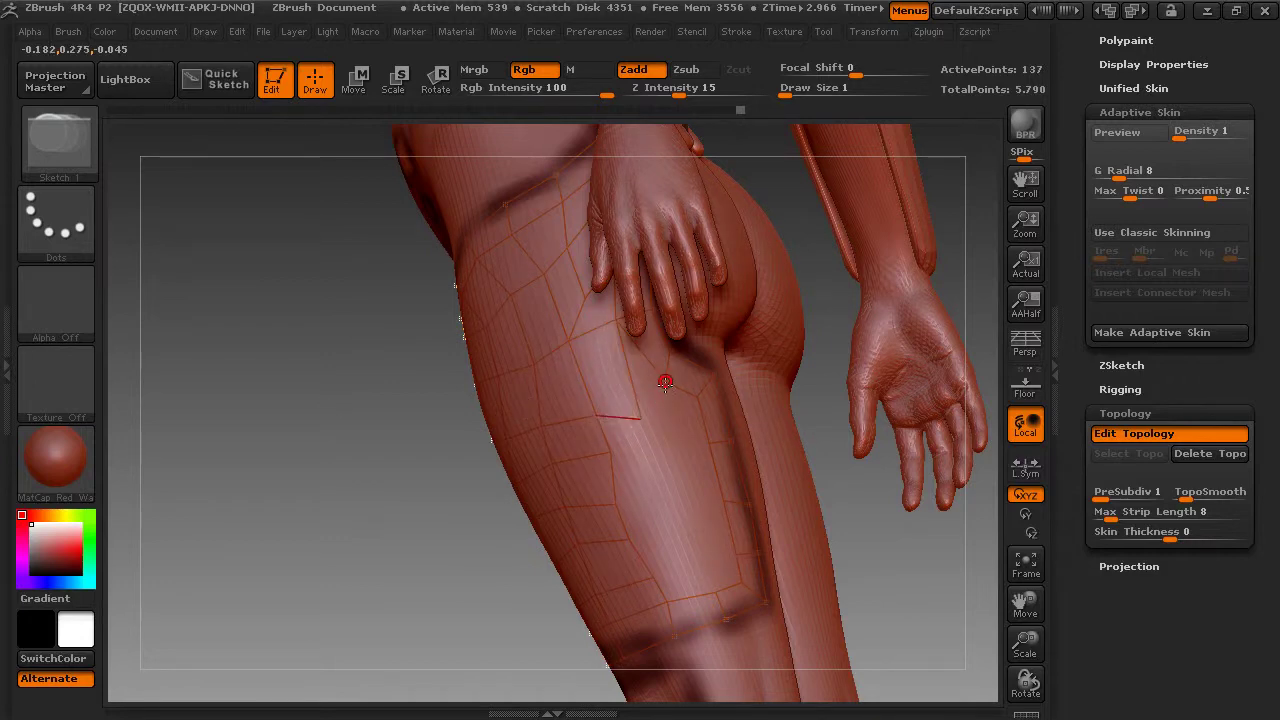
Step: Add a point on the outer thigh below the hip-corner points, tie it to its neighbours and bridge it to the outer strip
left_click(665, 383)
left_click(680, 431)
left_click(643, 420)
left_click_drag(255, 420, 244, 429)
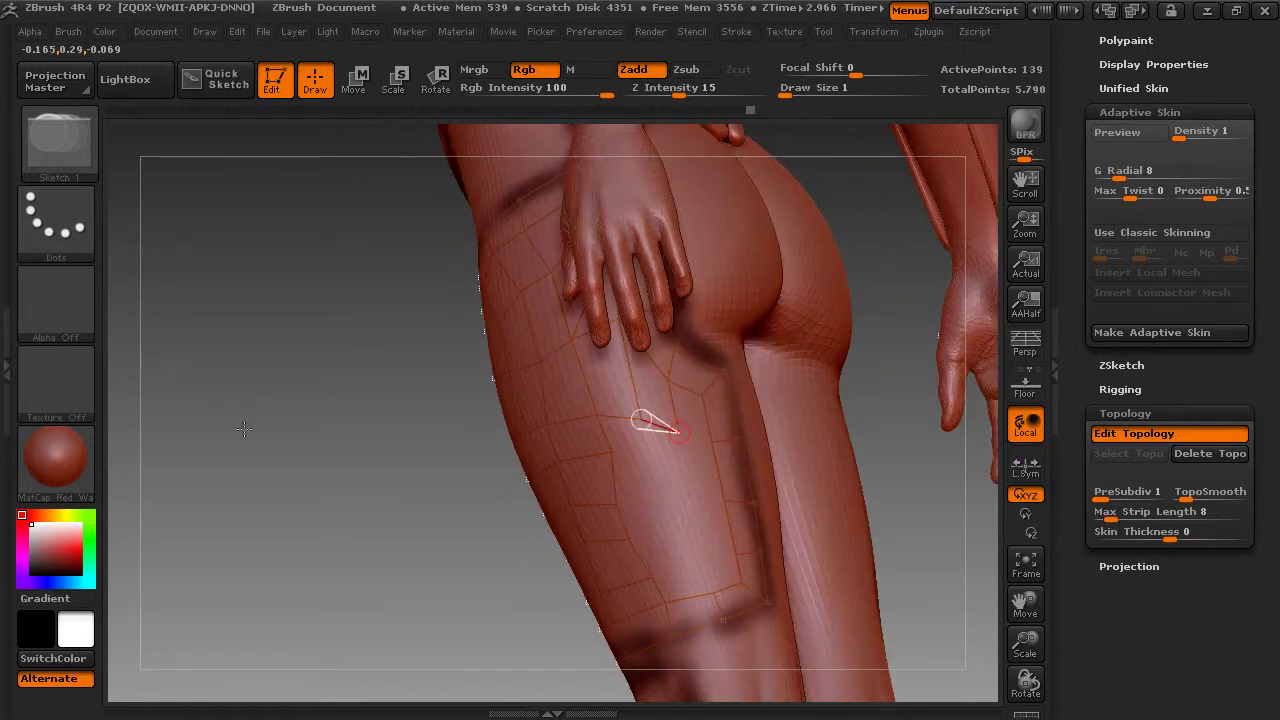
left_click(682, 432)
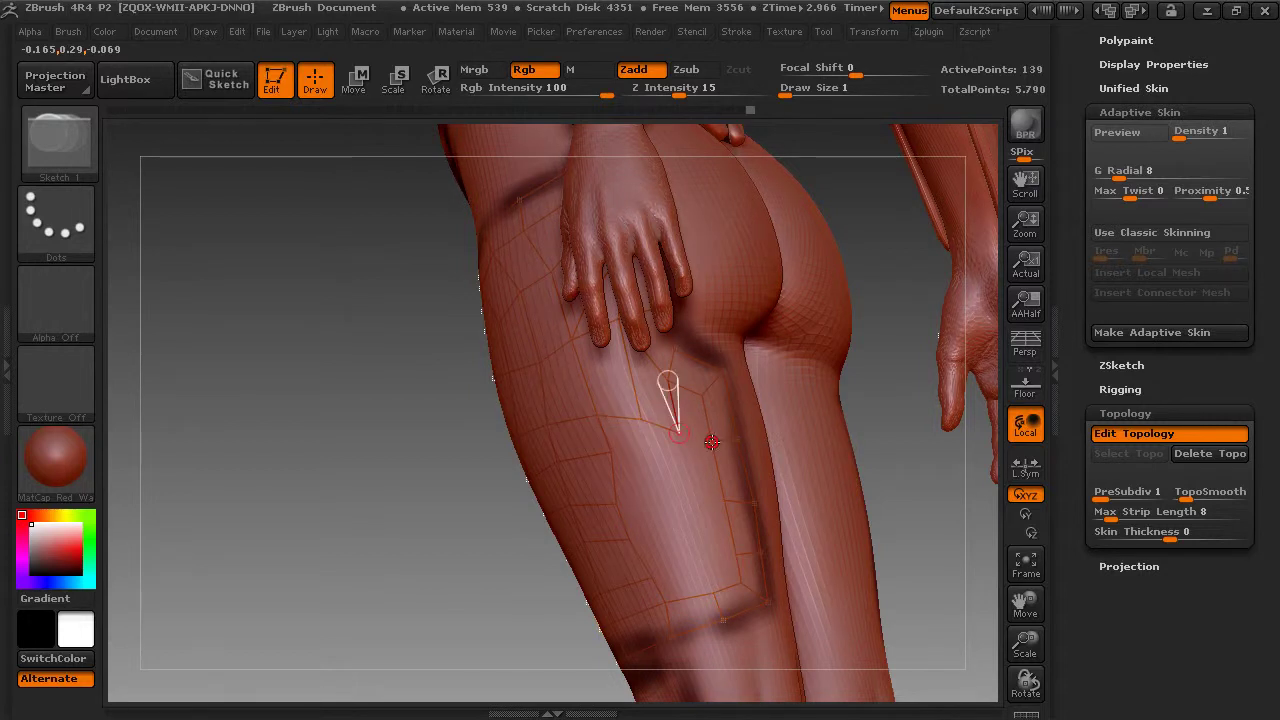
left_click(711, 442)
left_click_drag(934, 466, 843, 471)
left_click(724, 499)
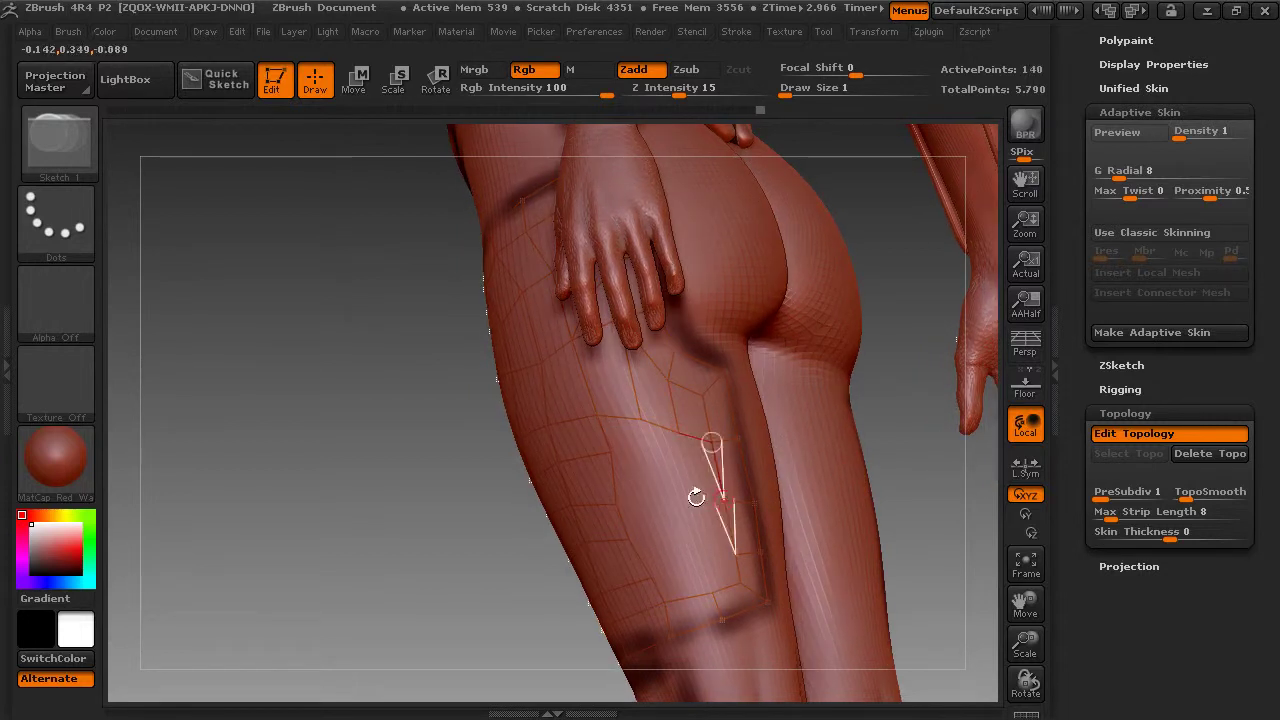
left_click(656, 497)
left_click(651, 464)
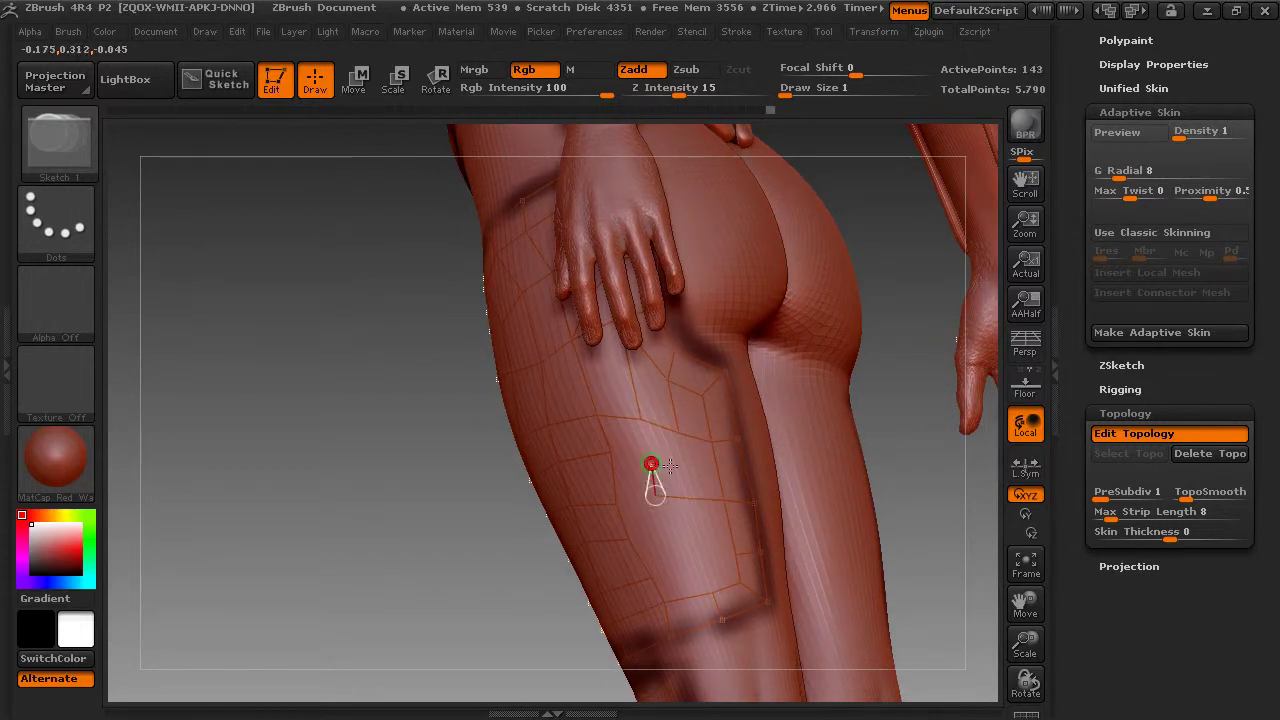
key("ctrl+z")
key("ctrl+z")
key("ctrl+z")
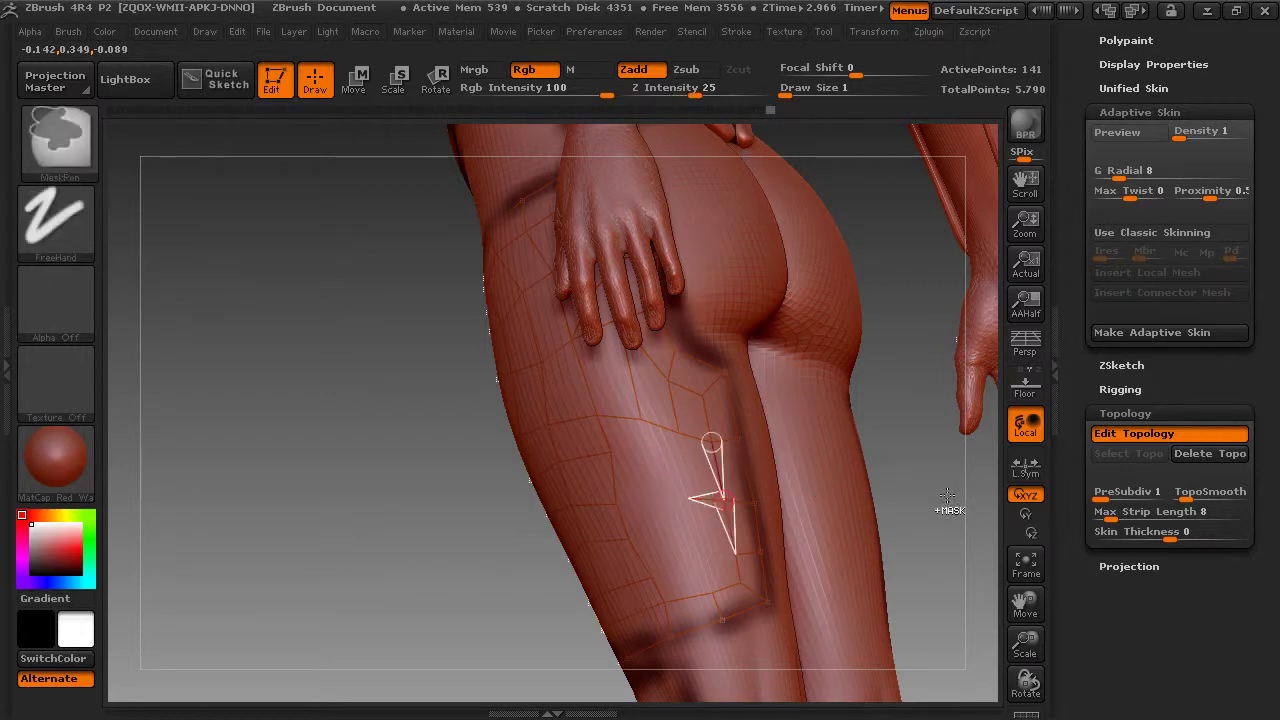
Step: Run a new row through two new points from the inner thigh rows to the outer strip and tie it to the row above
left_click(642, 420)
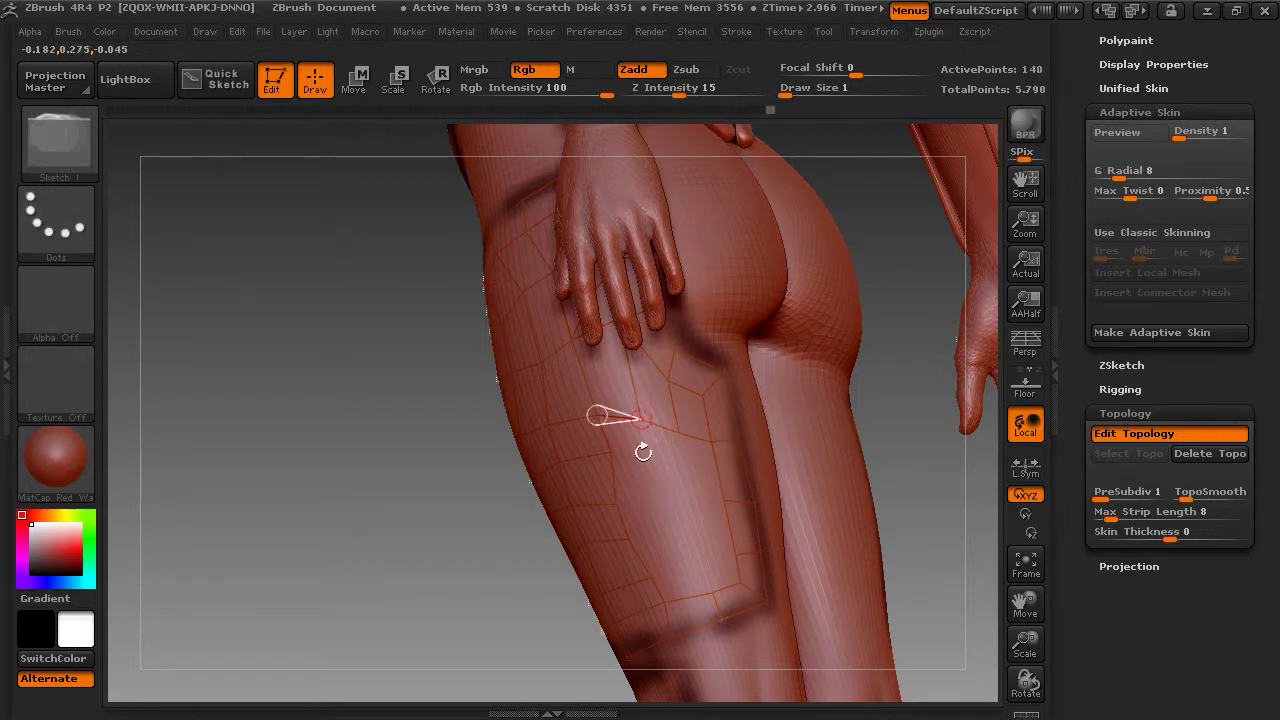
left_click(608, 453)
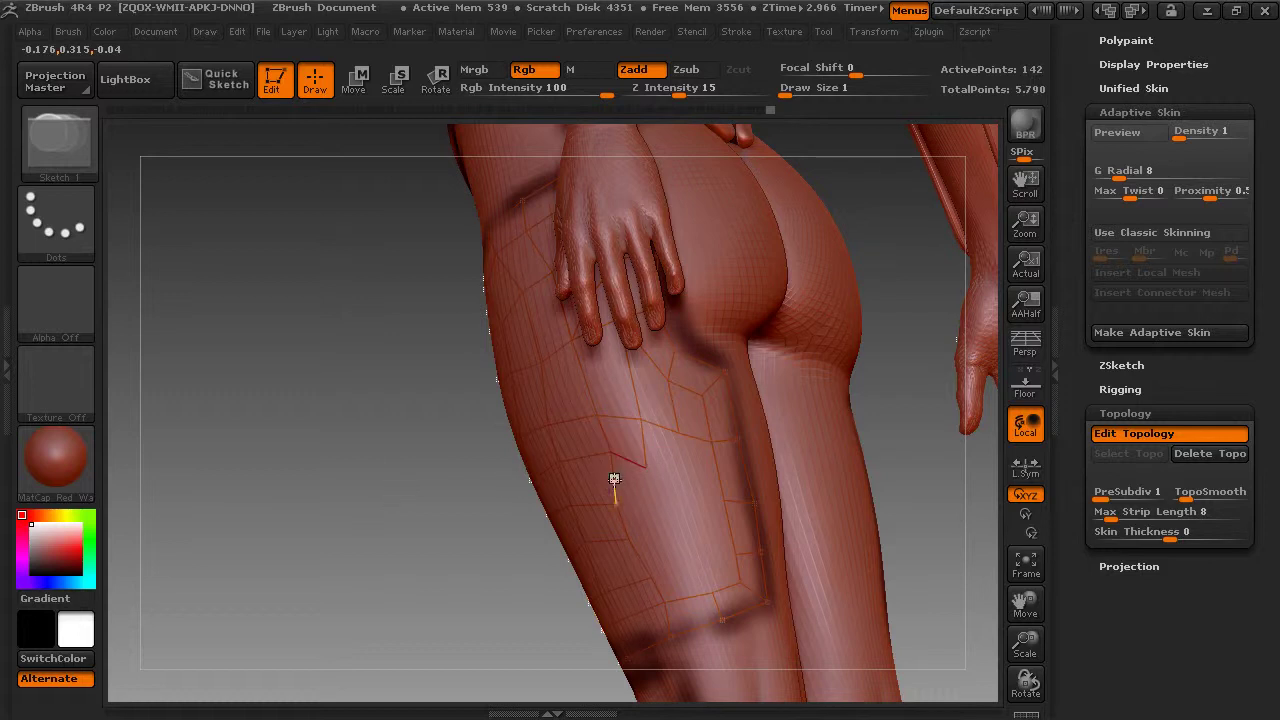
left_click(646, 467)
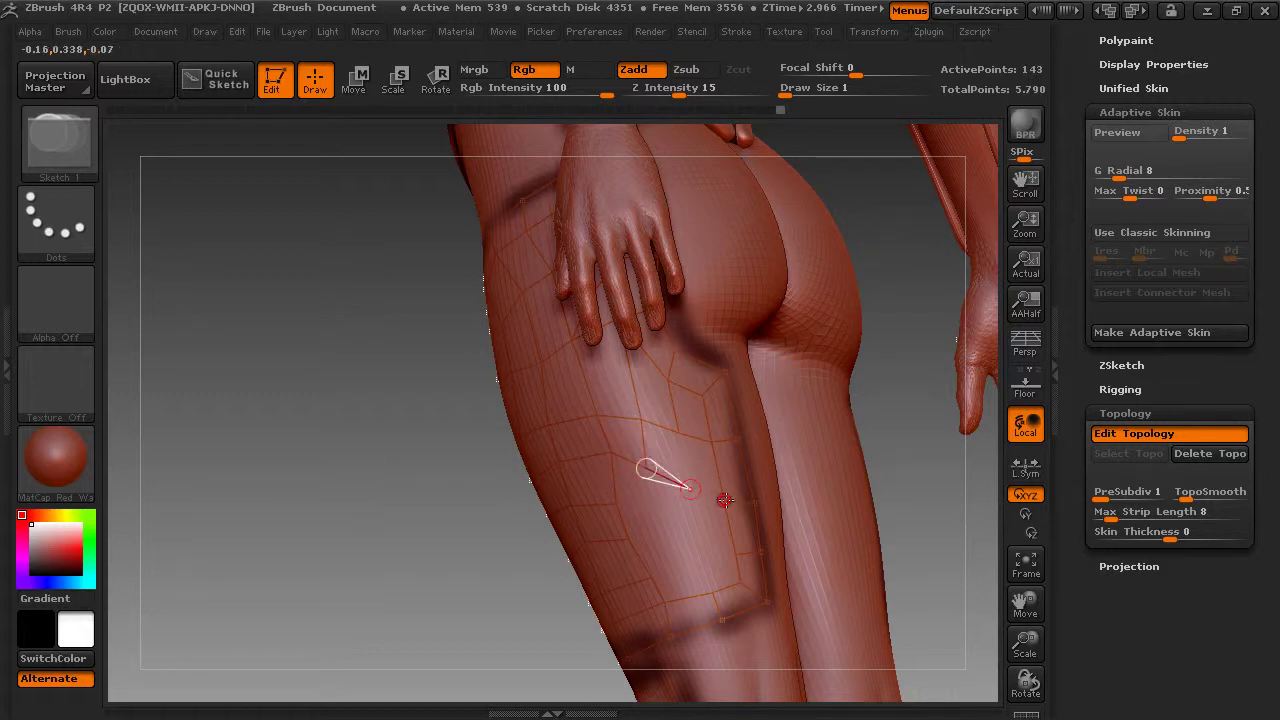
left_click(729, 501)
left_click(881, 489)
key("ctrl+z")
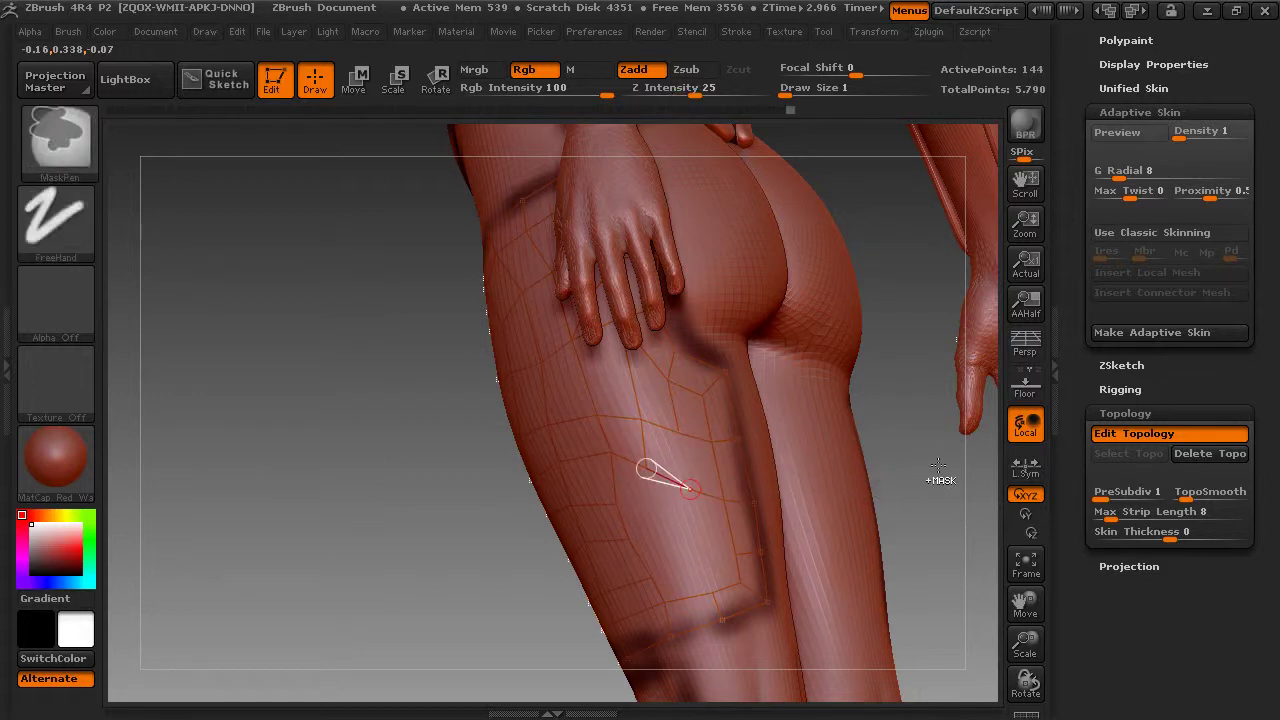
left_click(678, 433)
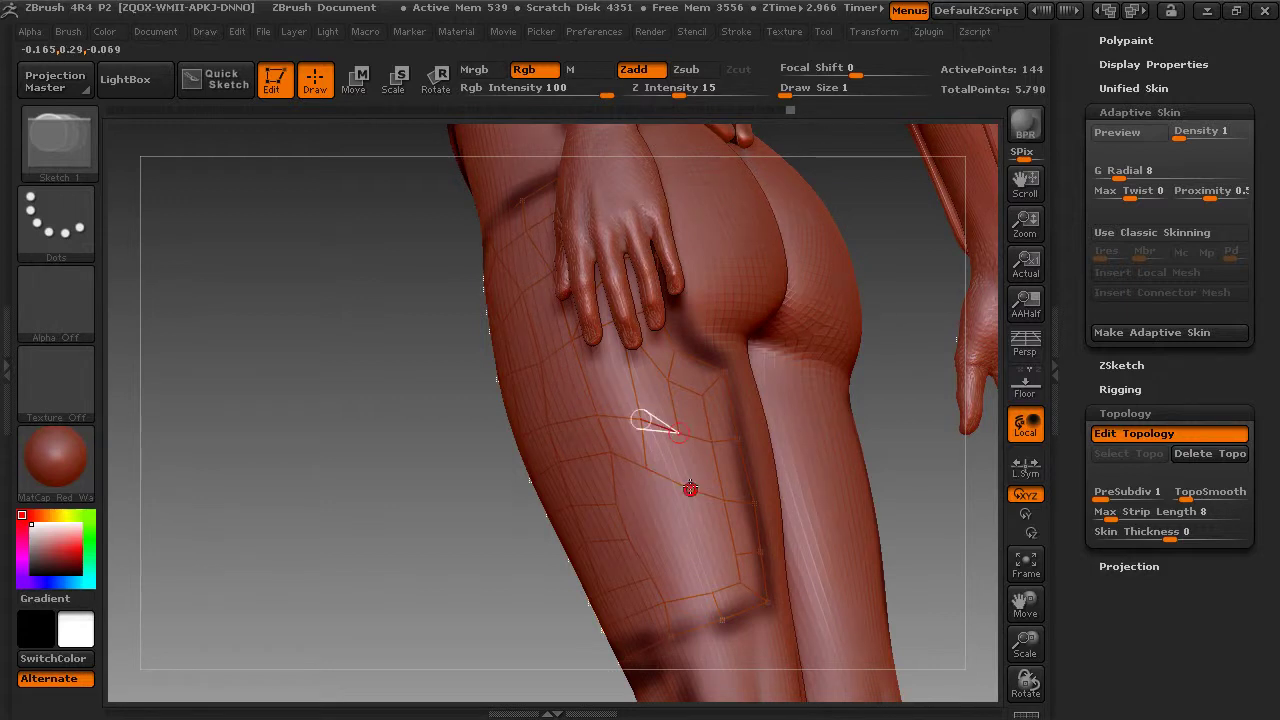
Step: Add a point below the new row near the outer edge, joined to the row, the plate's lower edge strip and the outer strip
left_click(694, 540)
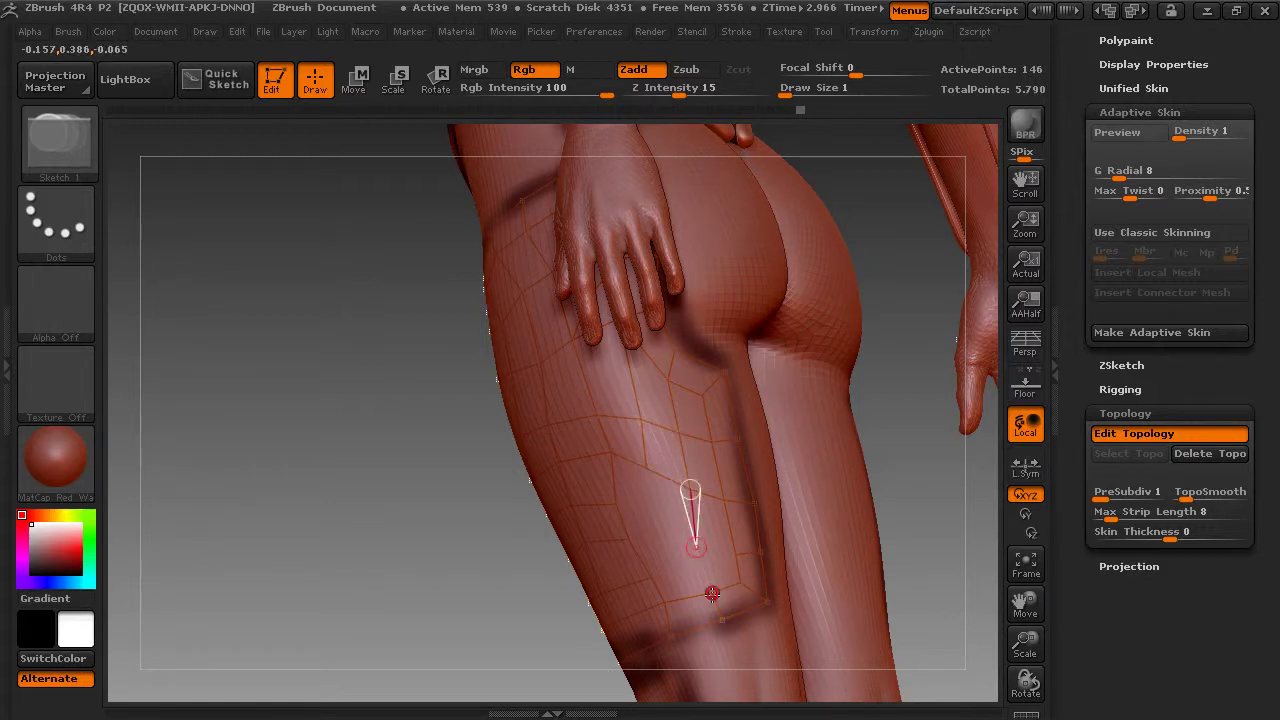
left_click(712, 593)
left_click_drag(914, 514, 769, 551)
left_click(736, 553)
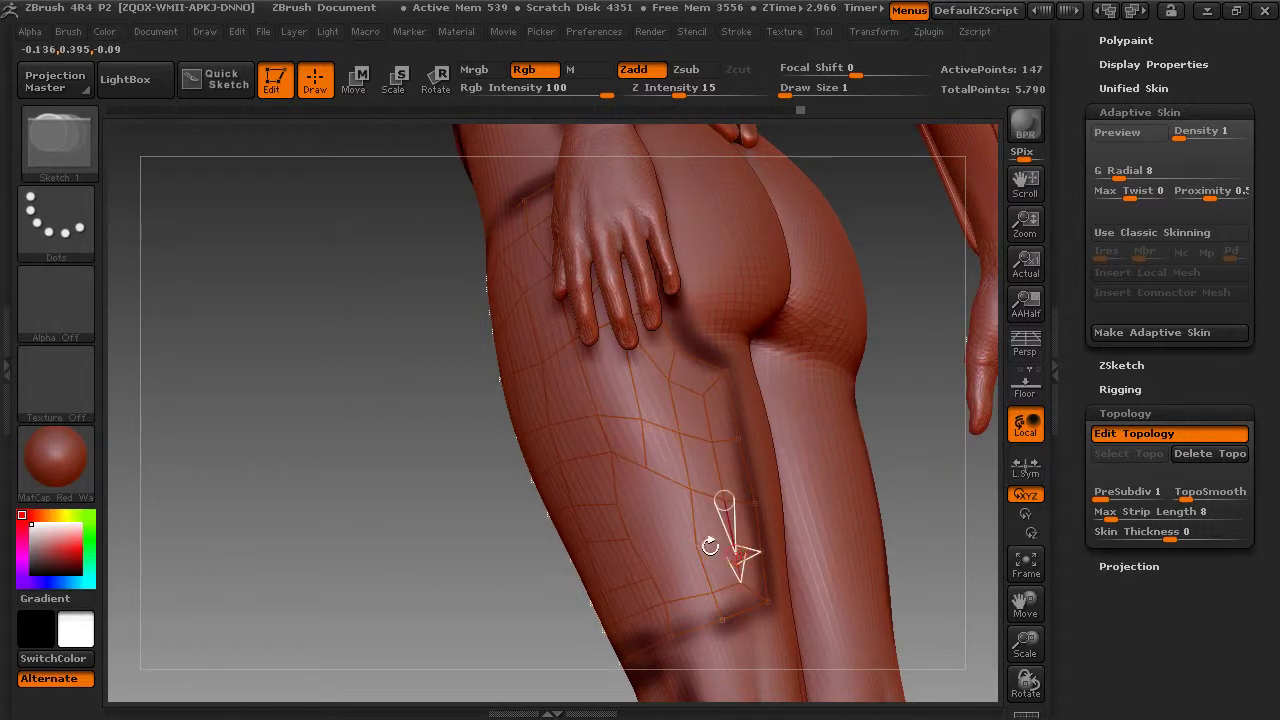
Step: Fill the remaining gap in the lower thigh by extending the inner rows with two points and joining them to the surrounding points
left_click(662, 570)
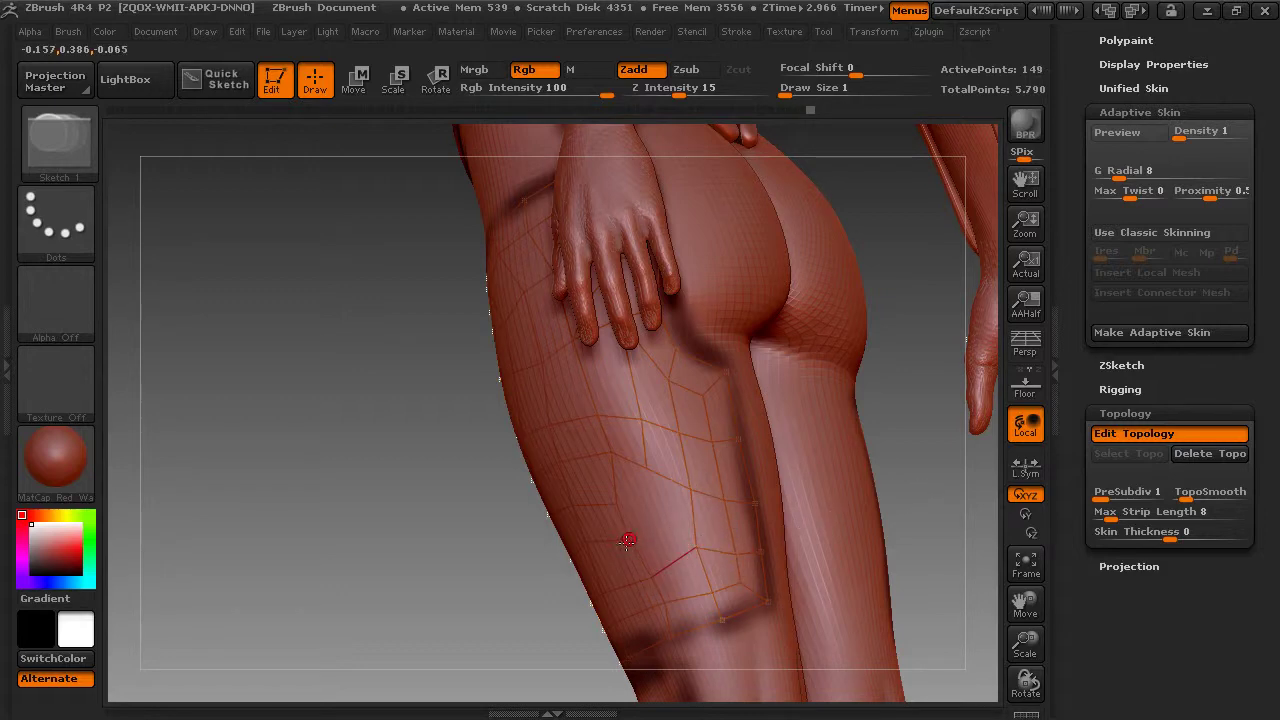
left_click(628, 540)
left_click(655, 503)
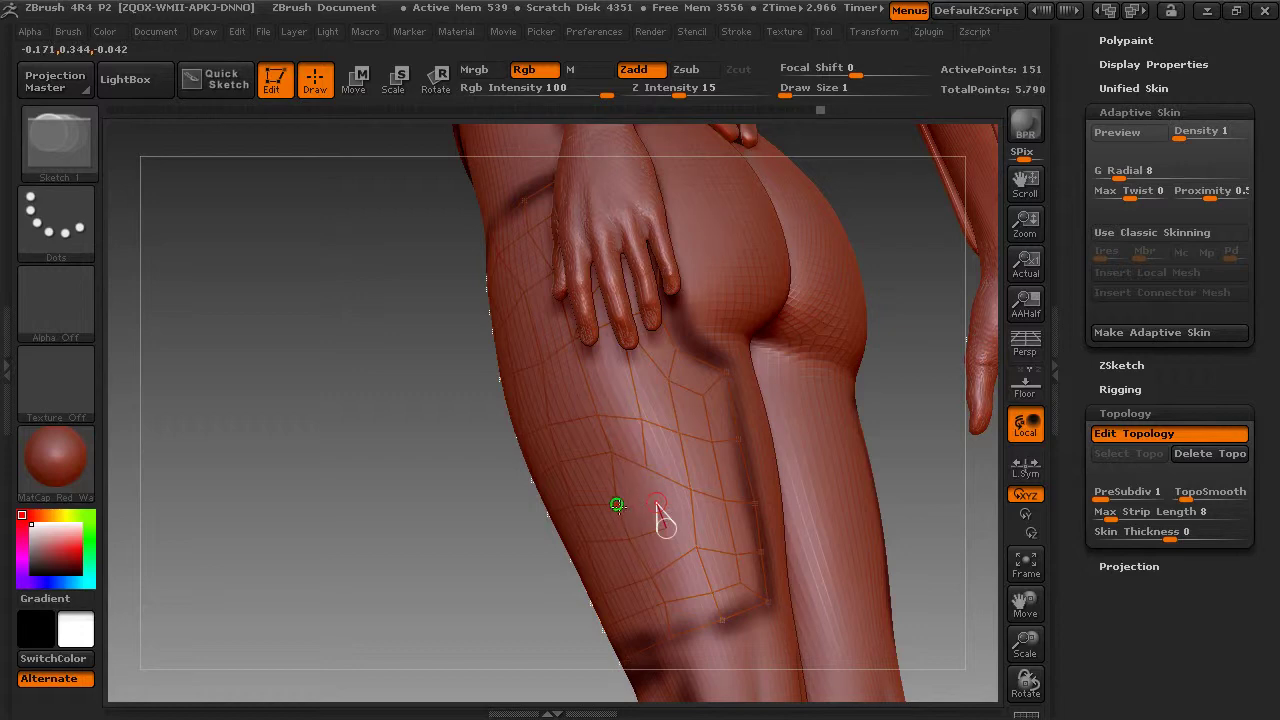
left_click_drag(457, 496, 485, 493)
left_click(648, 469, "ctrl")
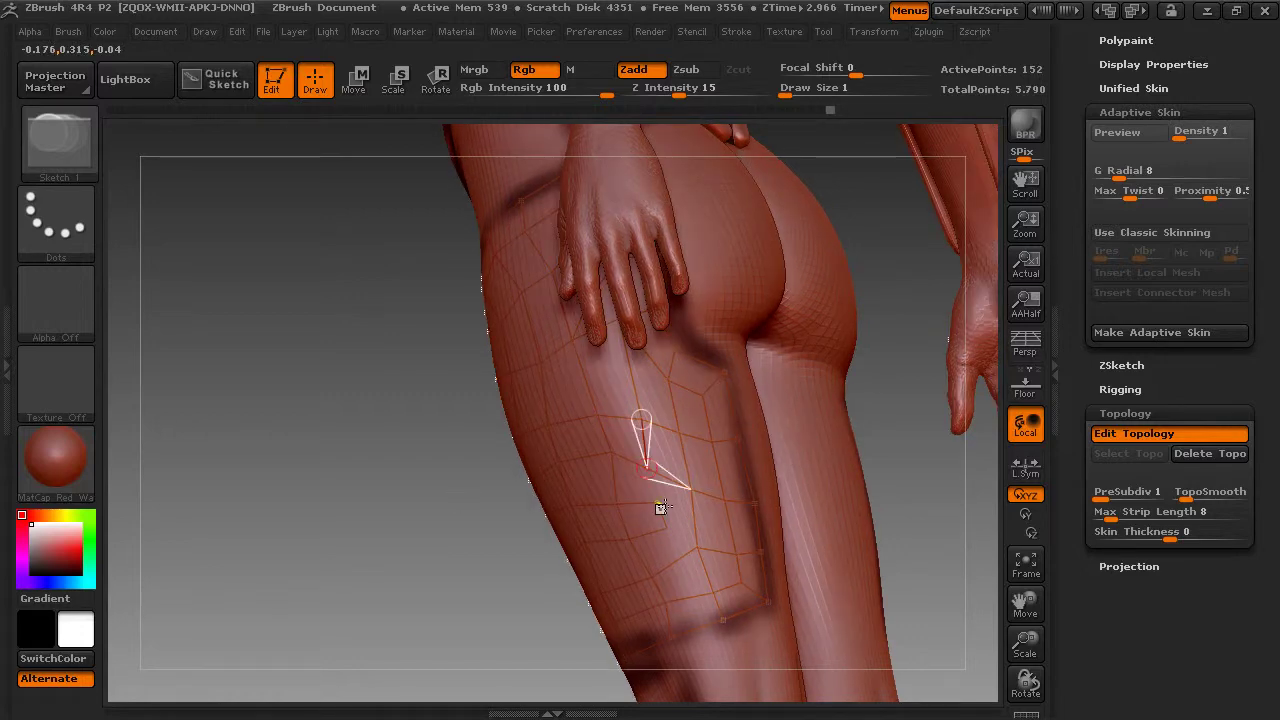
left_click(659, 502)
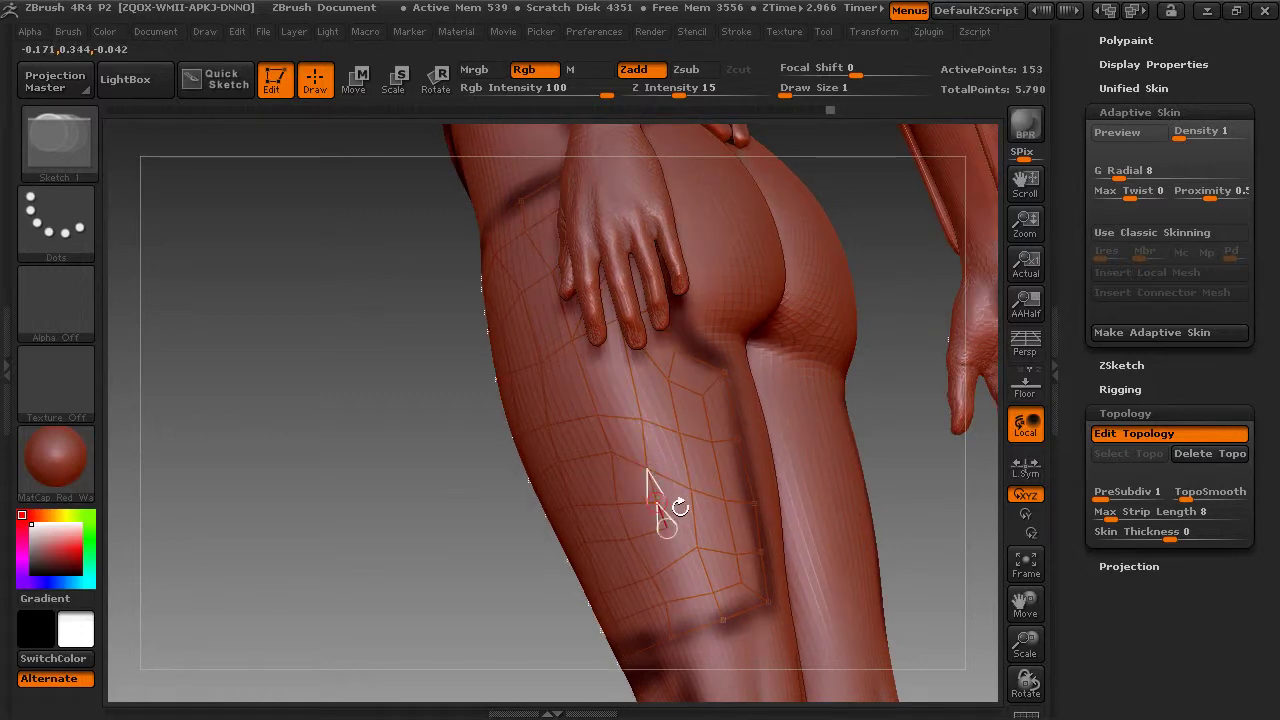
left_click(691, 490)
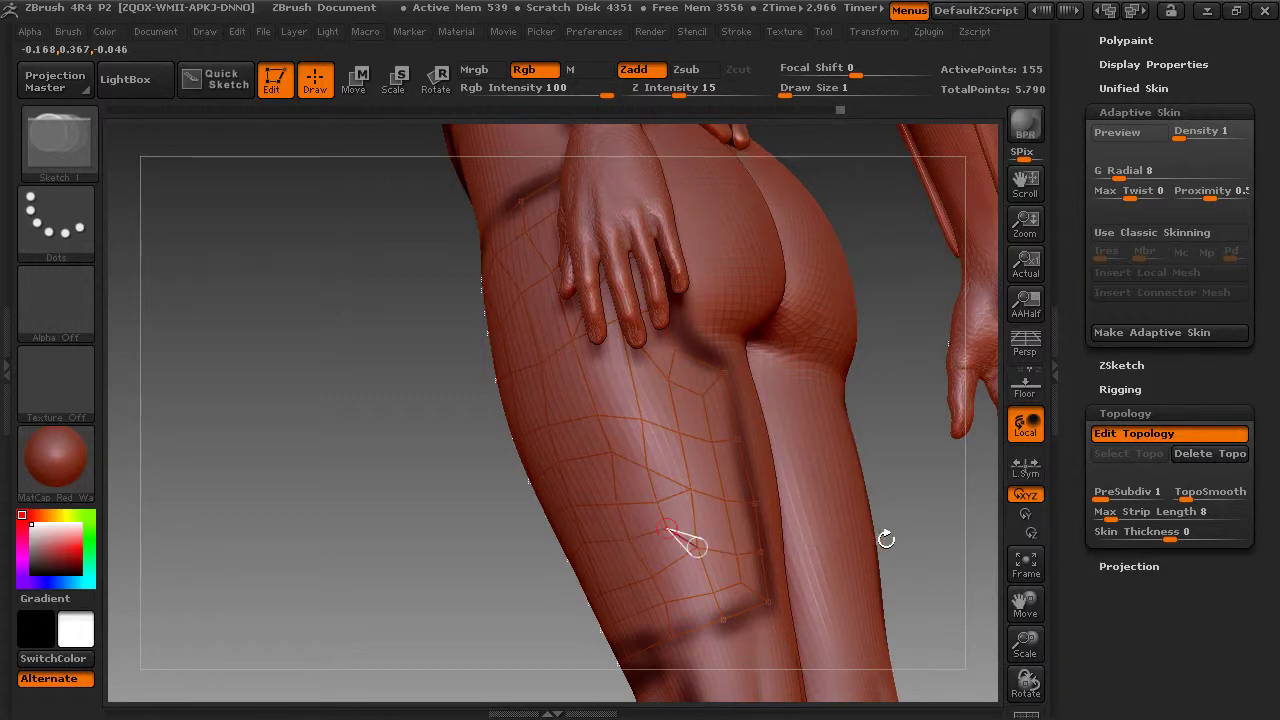
Step: Preview the thigh plate's adaptive skin and try a Skin Thickness of 0.002
mouse_move(886, 540)
left_mouse_down()
mouse_move(915, 515)
mouse_move(894, 520)
left_mouse_up()
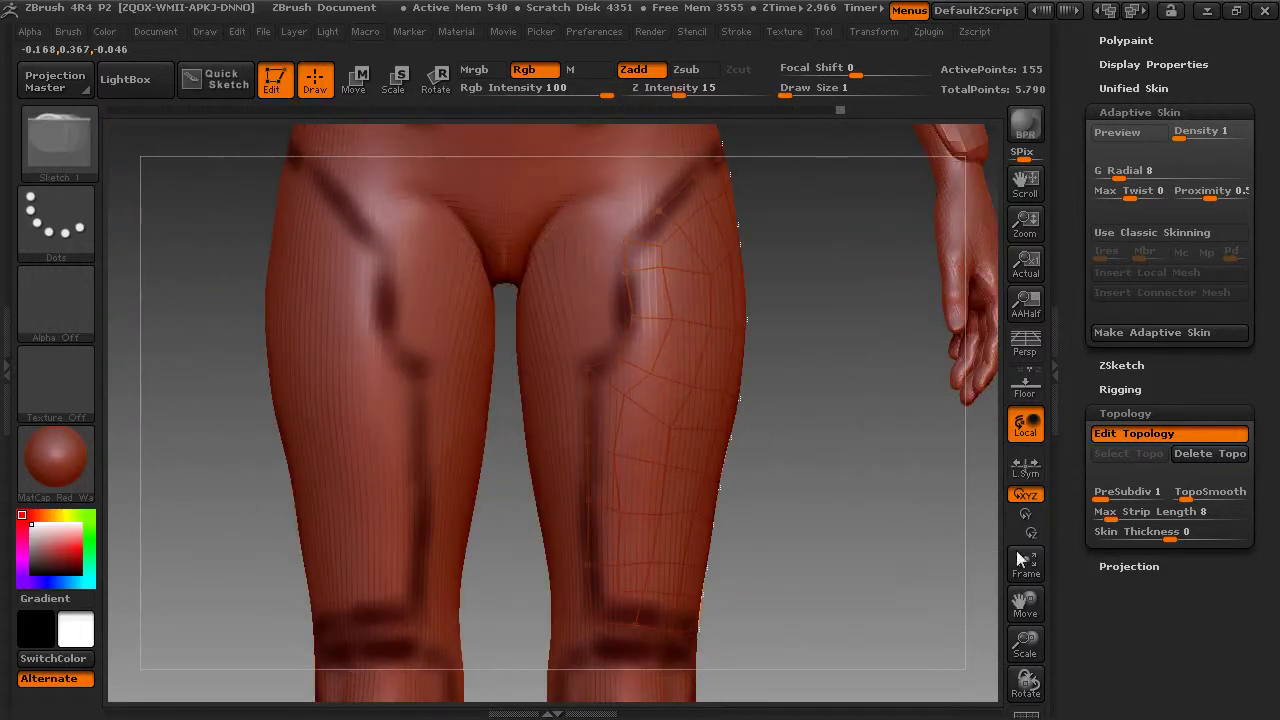
left_click_drag(1024, 641, 1024, 604)
left_click_drag(868, 592, 865, 593)
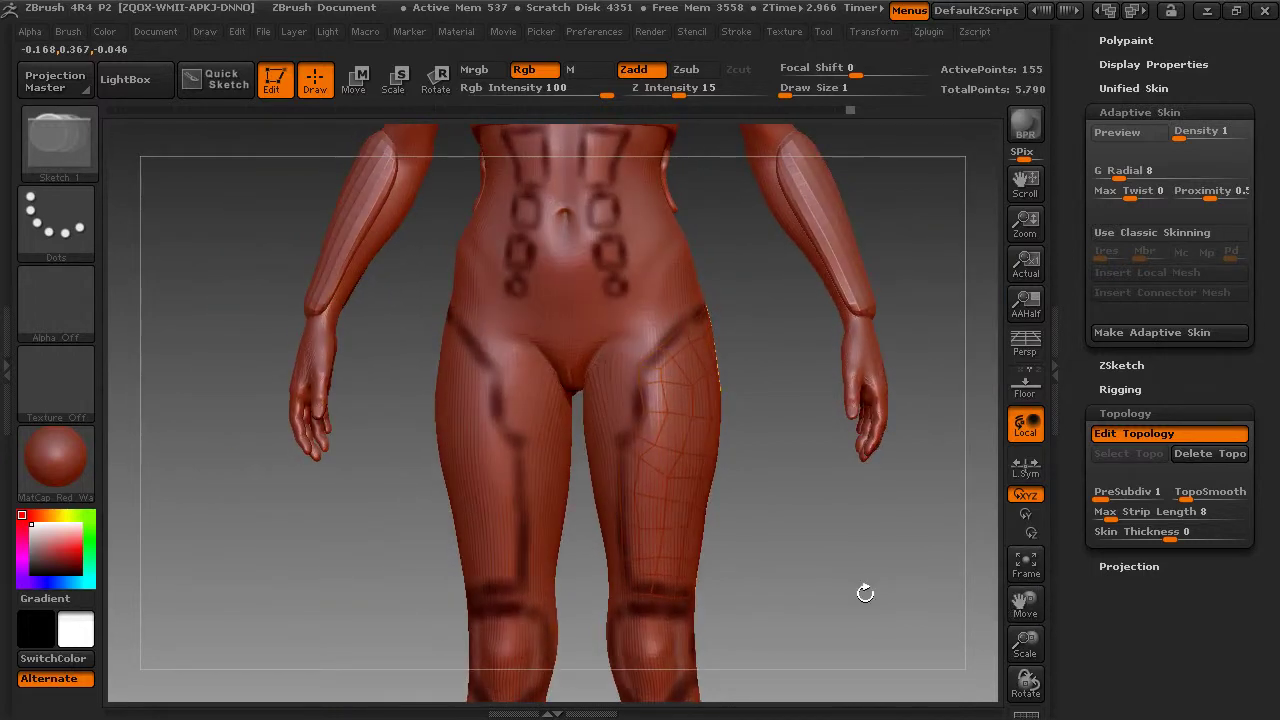
key("a")
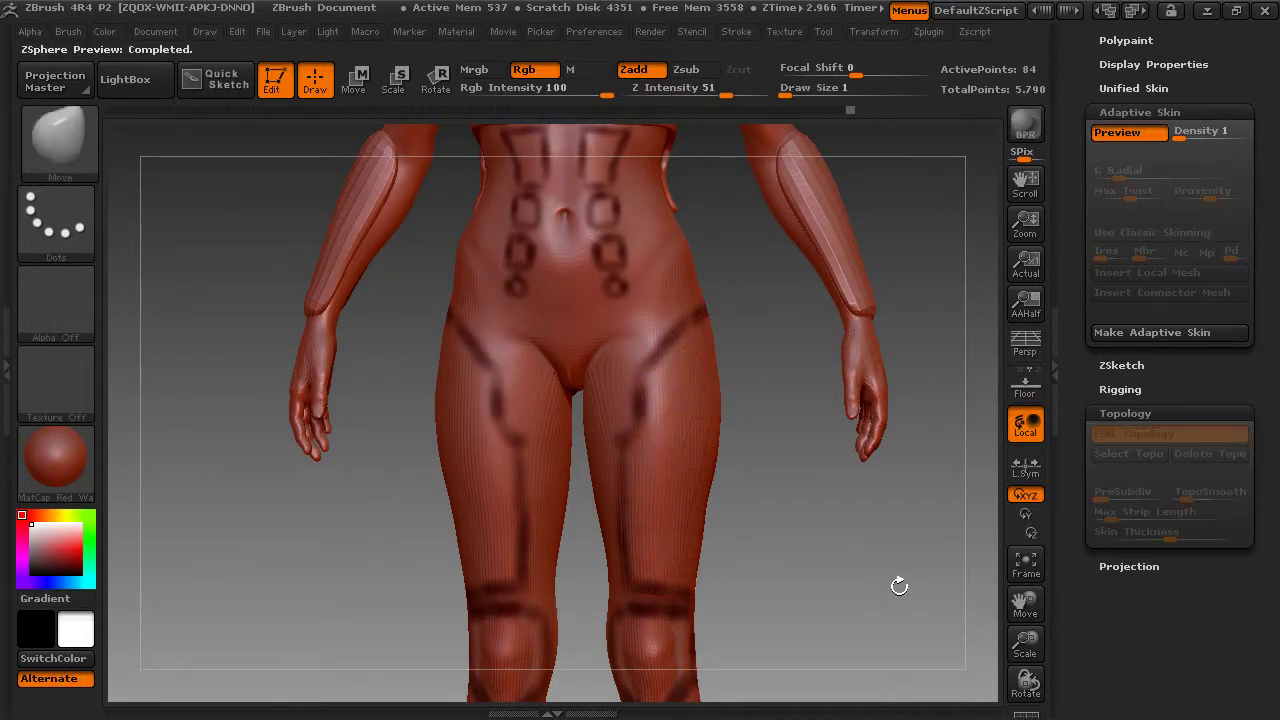
key("a")
mouse_move(1166, 538)
left_mouse_down()
mouse_move(1142, 538)
mouse_move(1182, 533)
left_mouse_up()
key("a")
key("a")
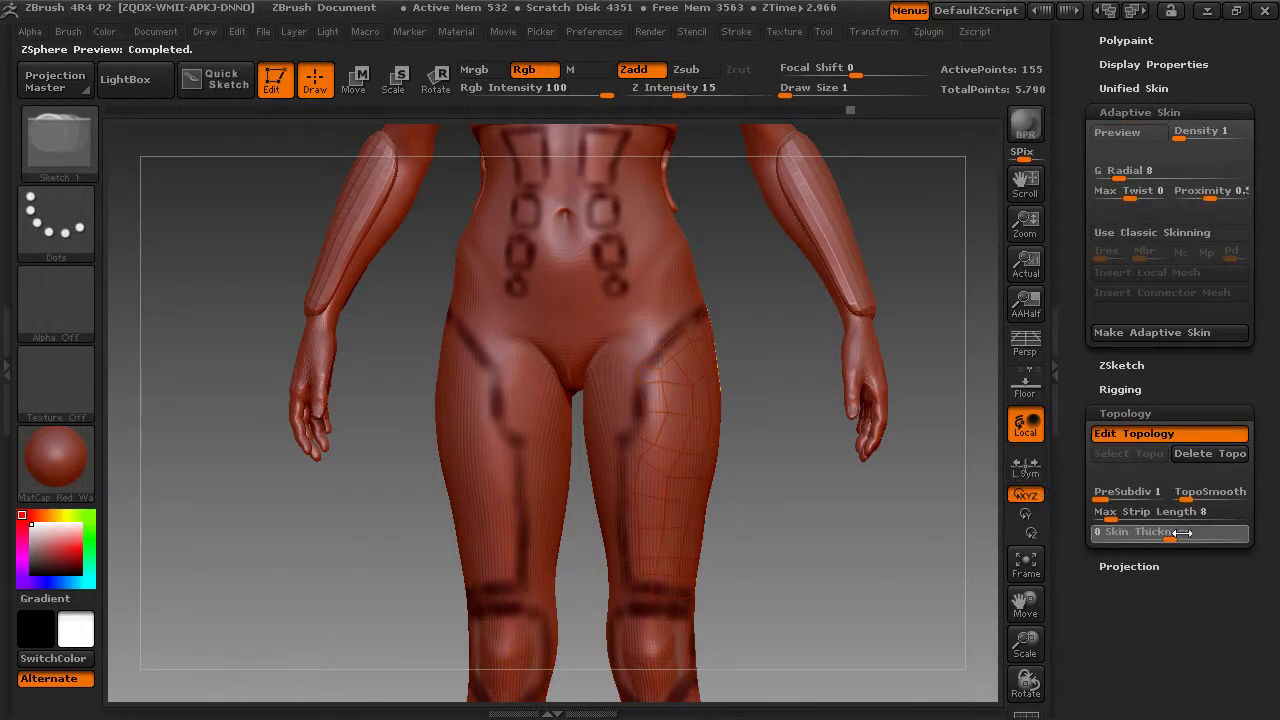
key("a")
key("a")
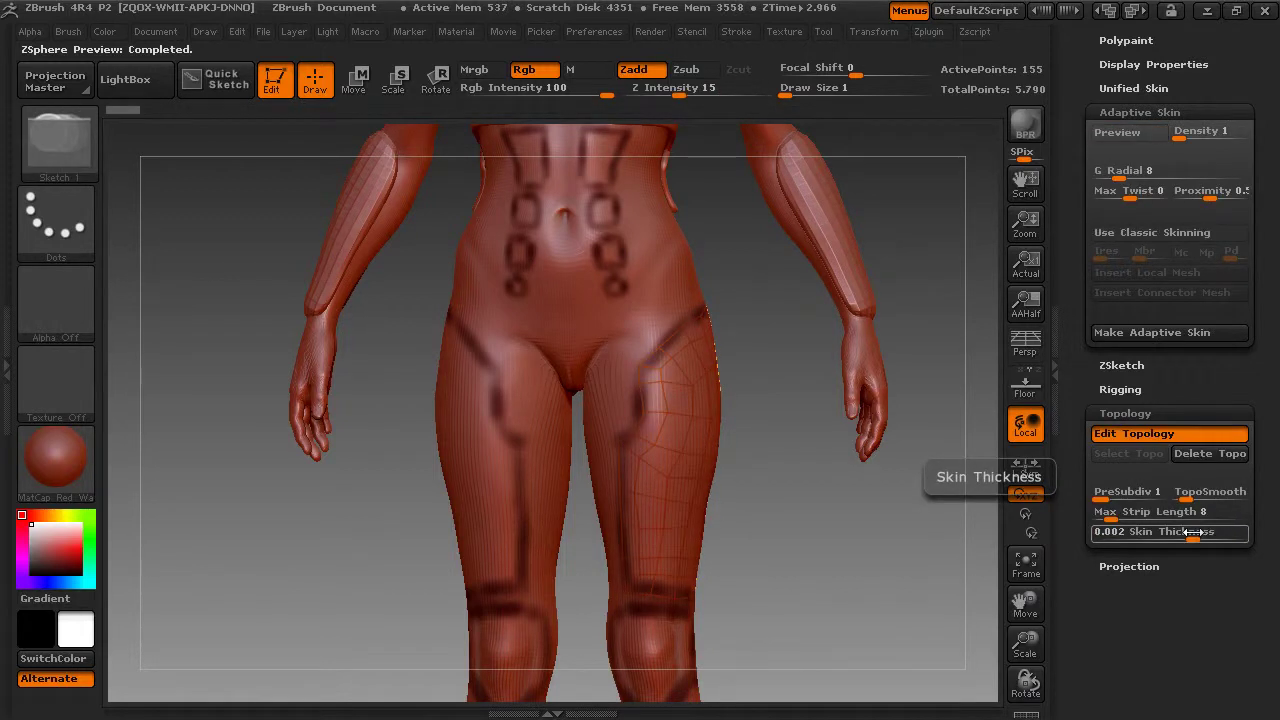
Step: Try Skin Thickness values of 0.0094, 0.0282 and 0.033 for the thigh plate, checking the skin preview
left_click_drag(1190, 533, 1207, 540)
key("a")
key("a")
key("a")
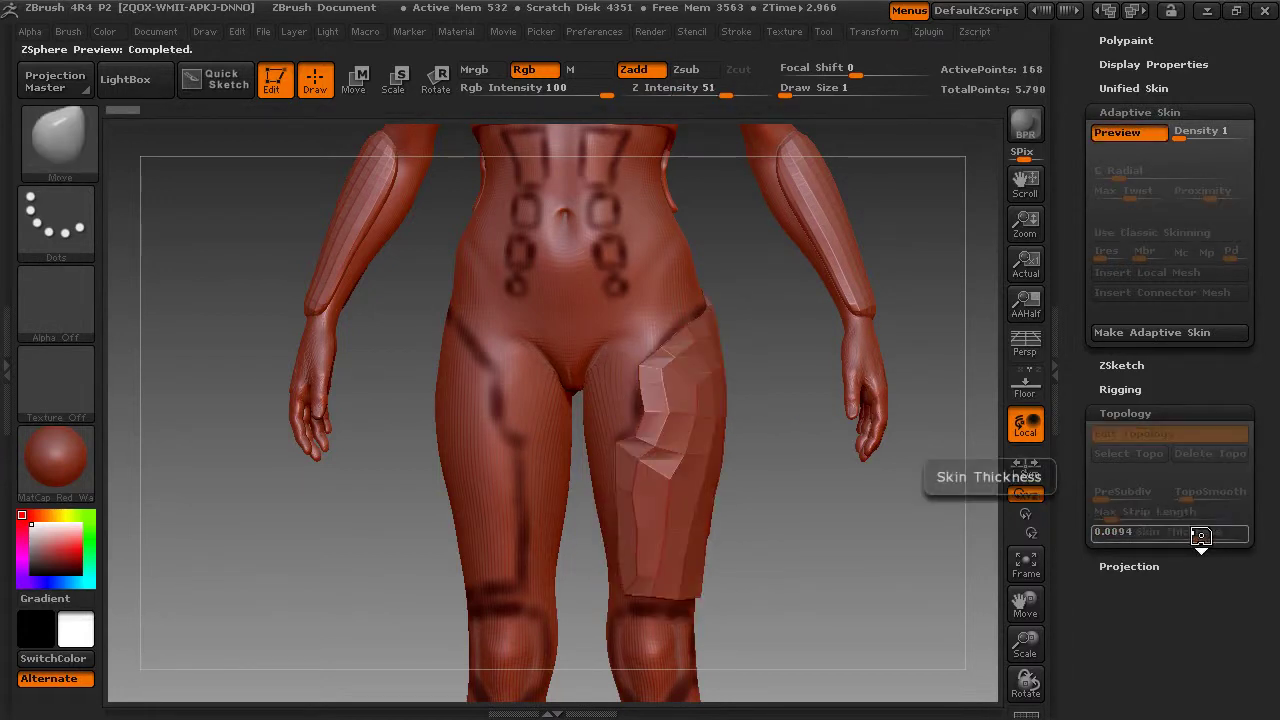
key("a")
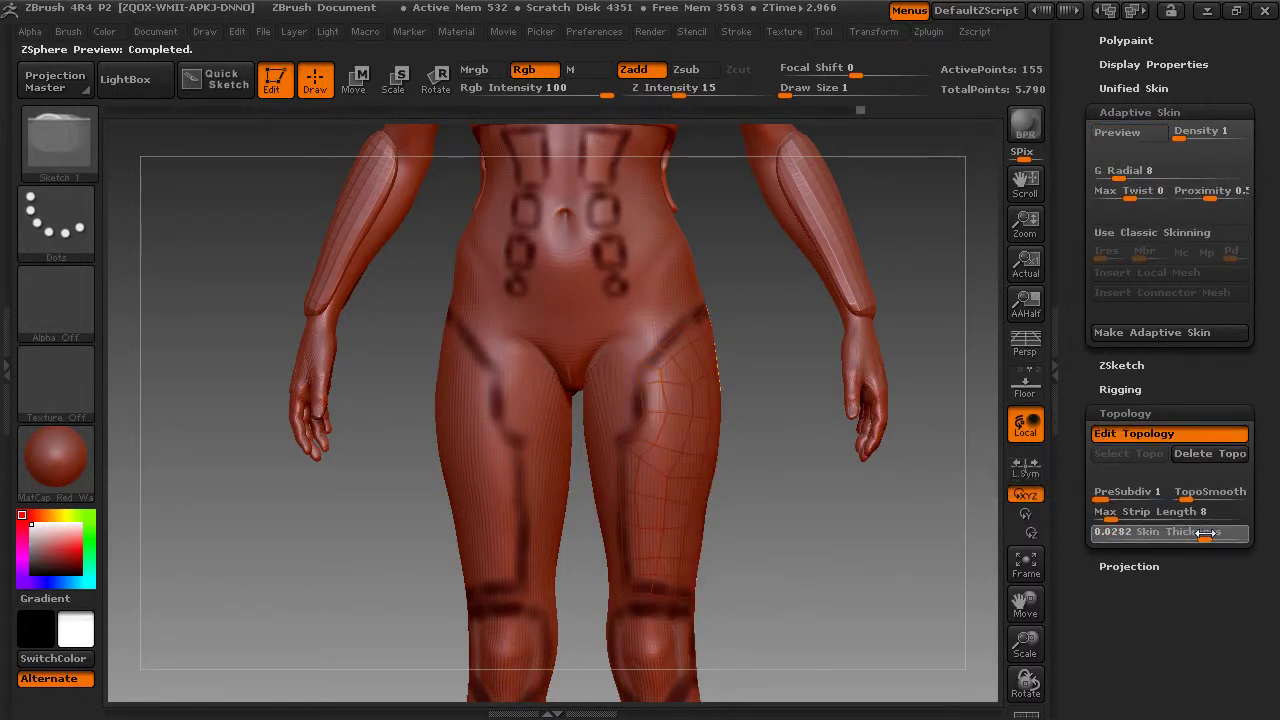
key("a")
key("a")
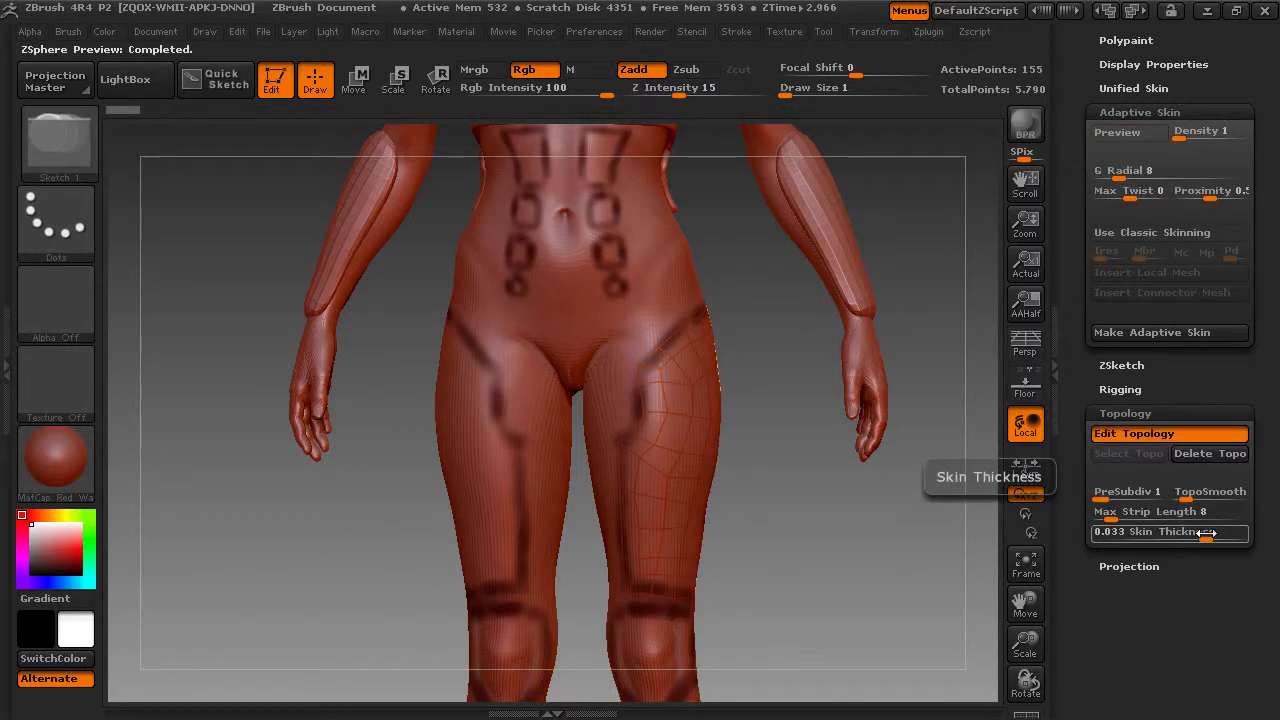
Step: Set the Skin Thickness to 0.0202, check the thigh plate's preview and make the adaptive skin
left_click_drag(1206, 533, 1203, 533)
key("a")
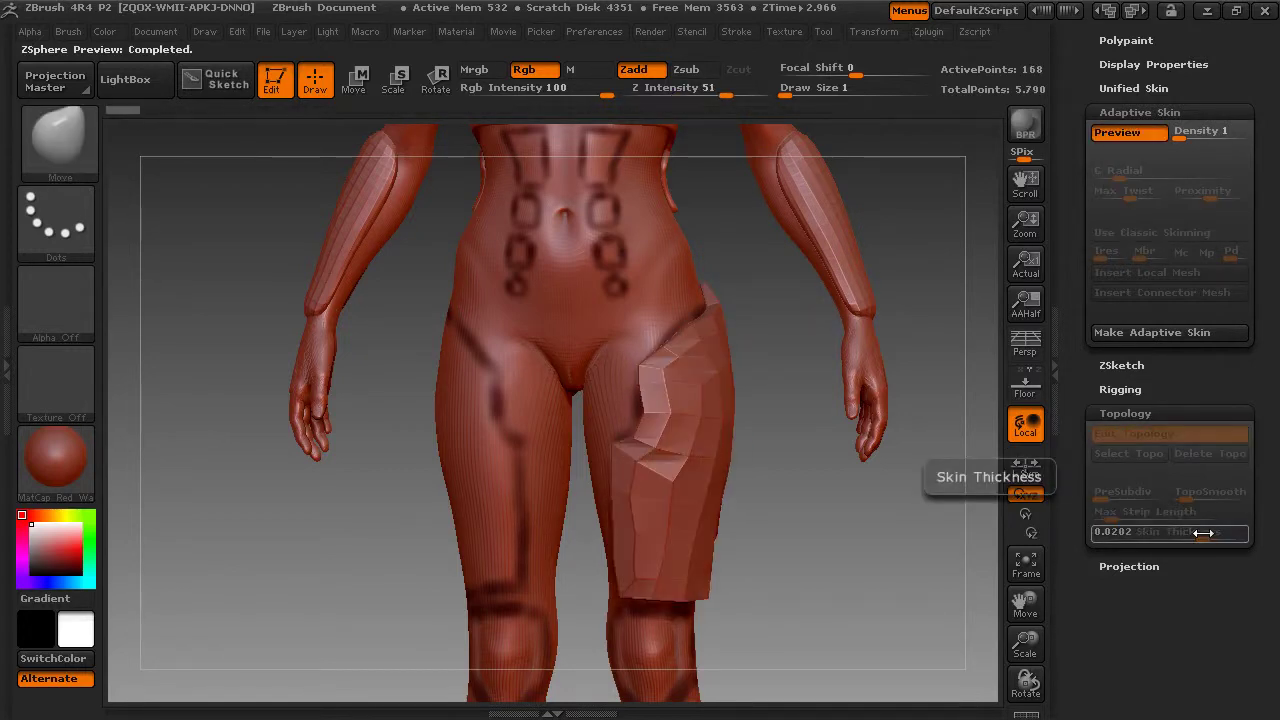
mouse_move(882, 549)
left_mouse_down()
mouse_move(739, 559)
mouse_move(908, 552)
mouse_move(870, 551)
left_mouse_up()
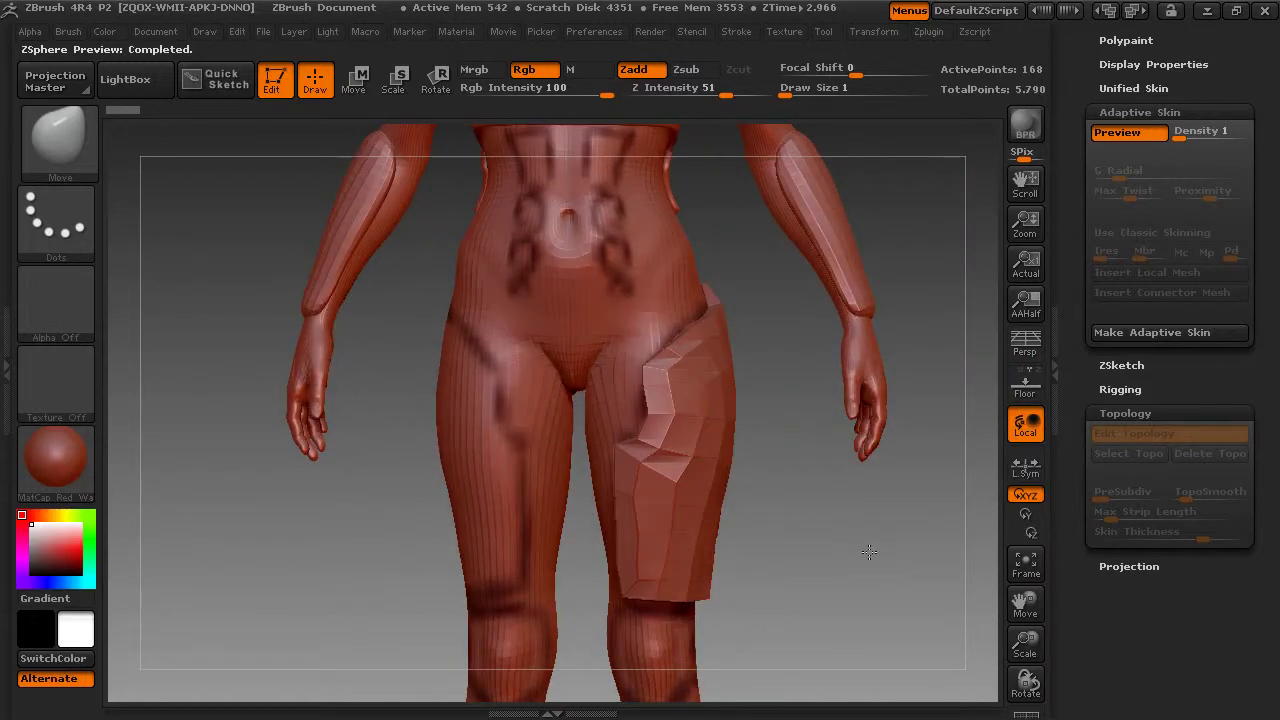
left_click(1133, 330)
Step: Delete the ZSphere4 subtool, then append the Skin_ZSphere4 thigh plate mesh in its place and make it the active subtool
left_click_drag(1073, 324, 1094, 702)
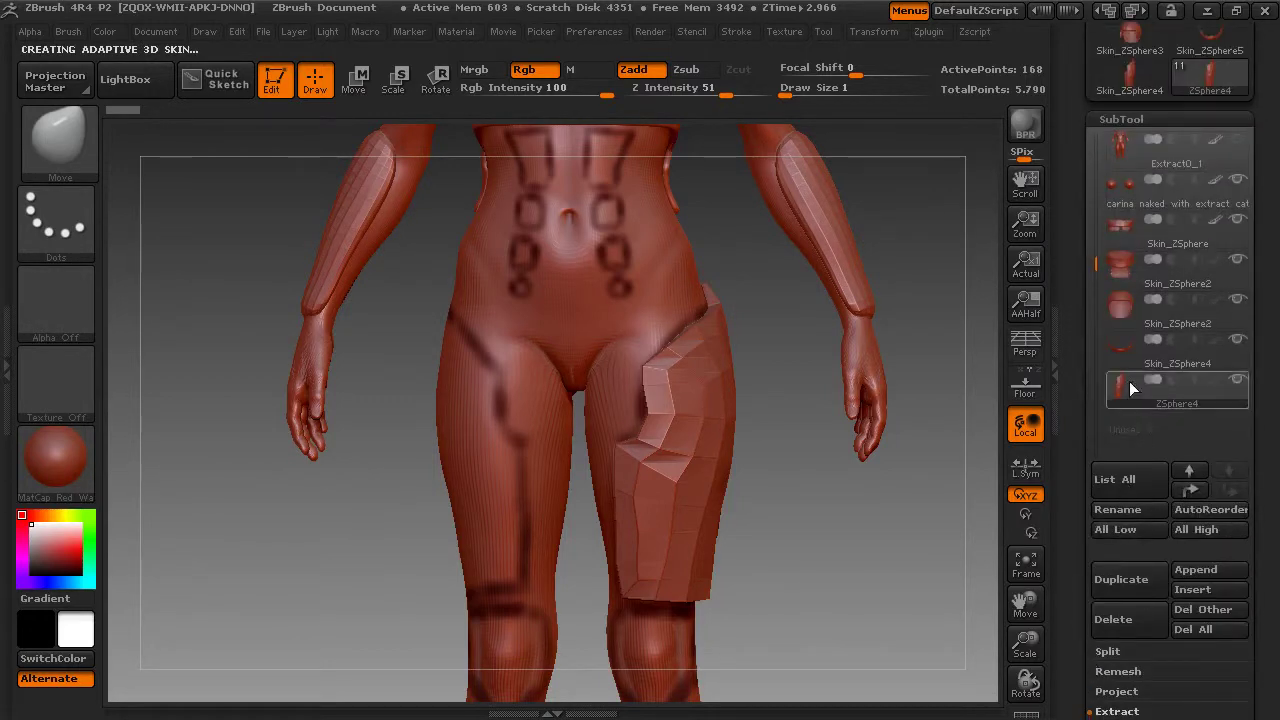
left_click(1130, 619)
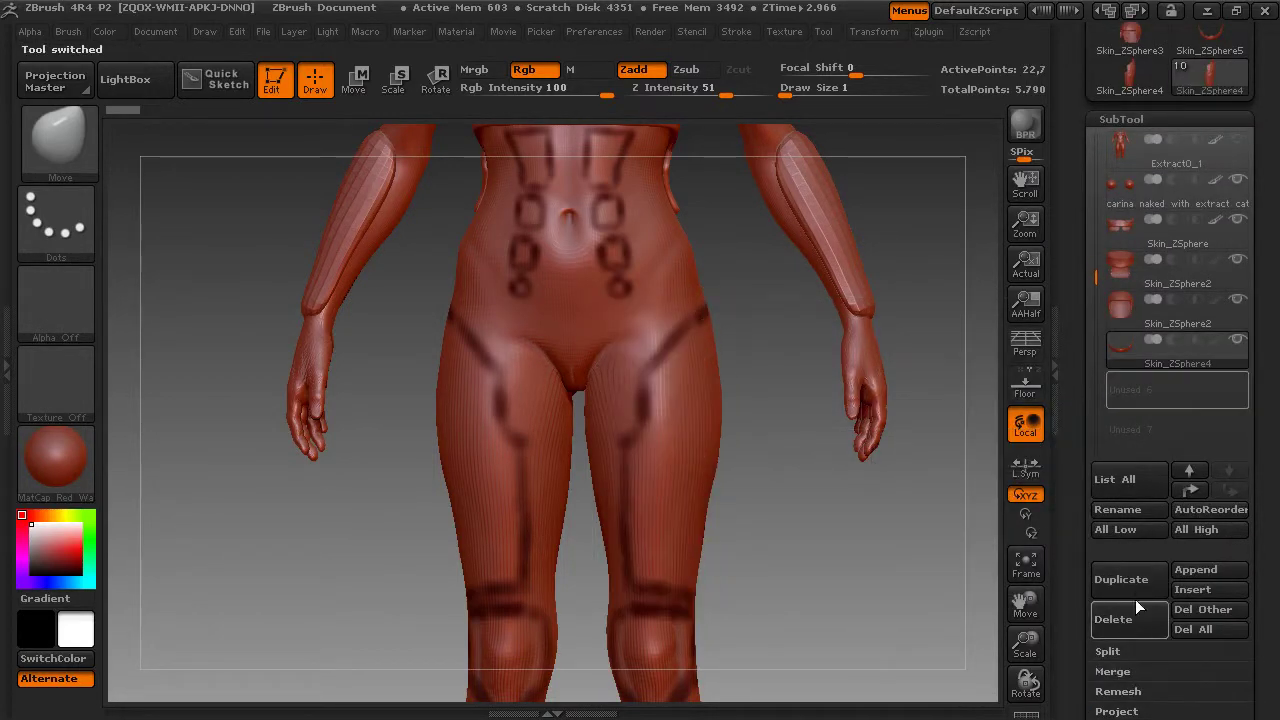
left_click(1206, 569)
left_click(884, 476)
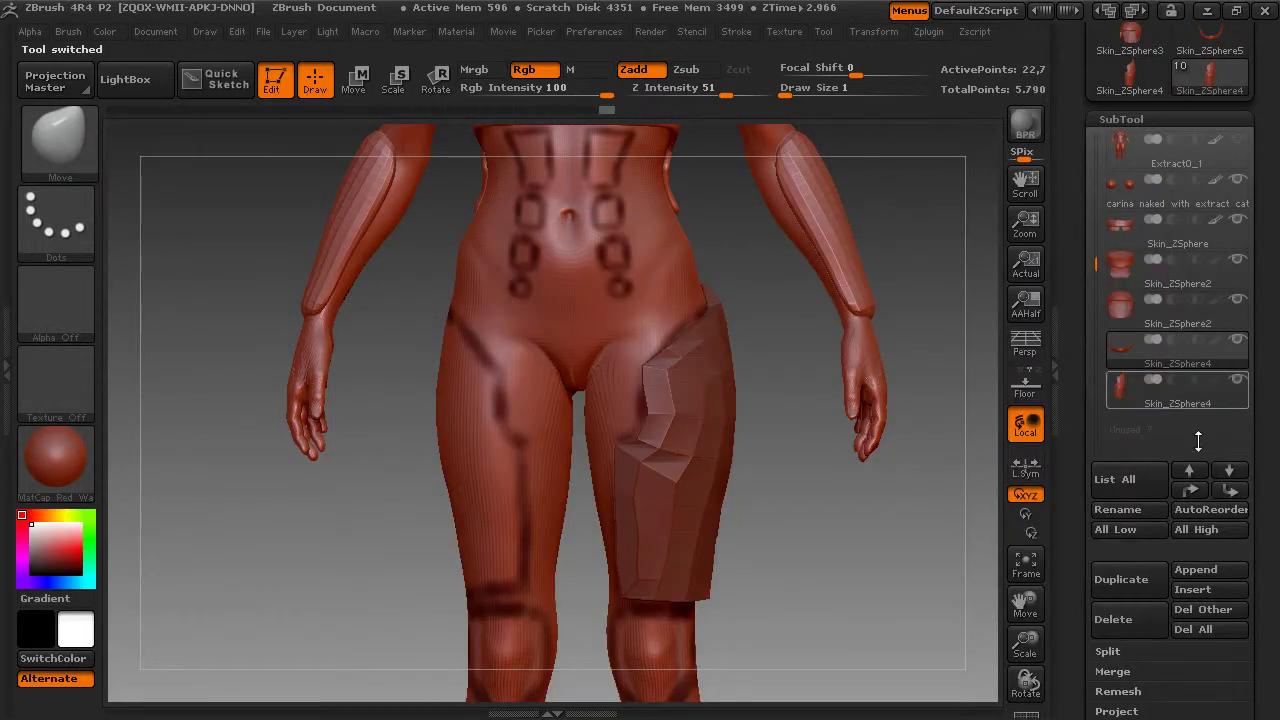
left_click(1158, 390)
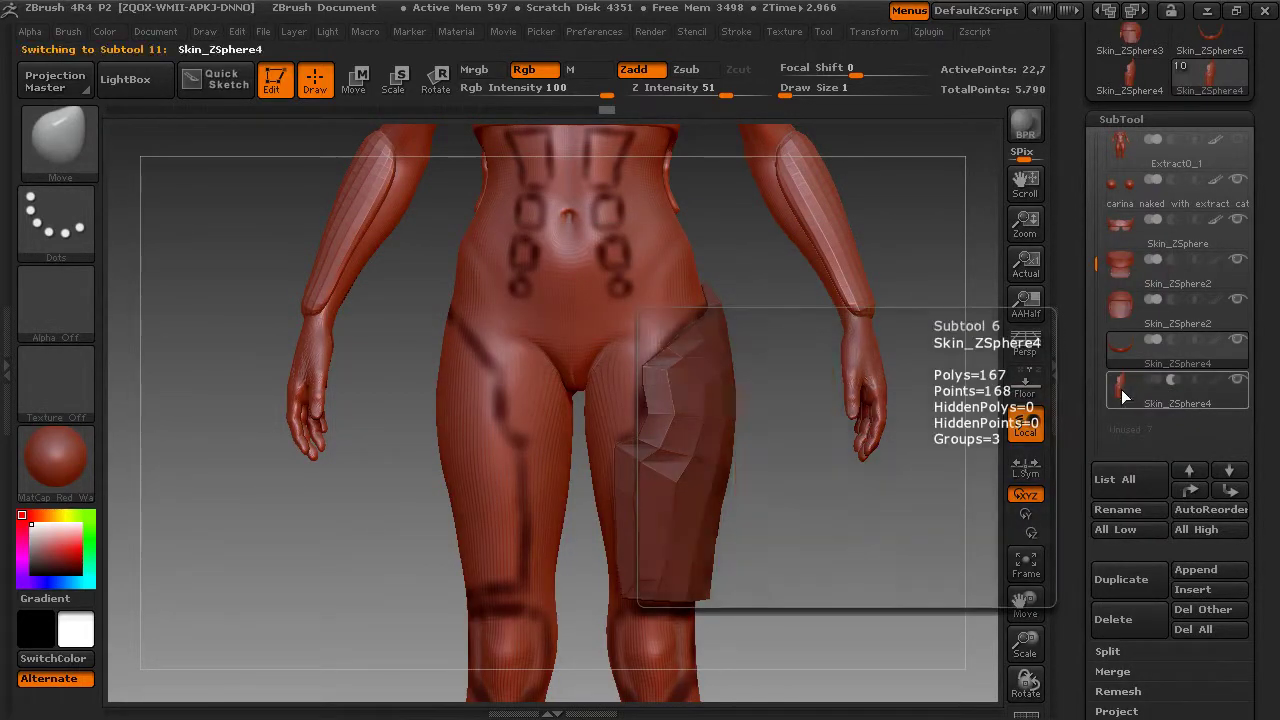
left_click_drag(946, 456, 988, 366)
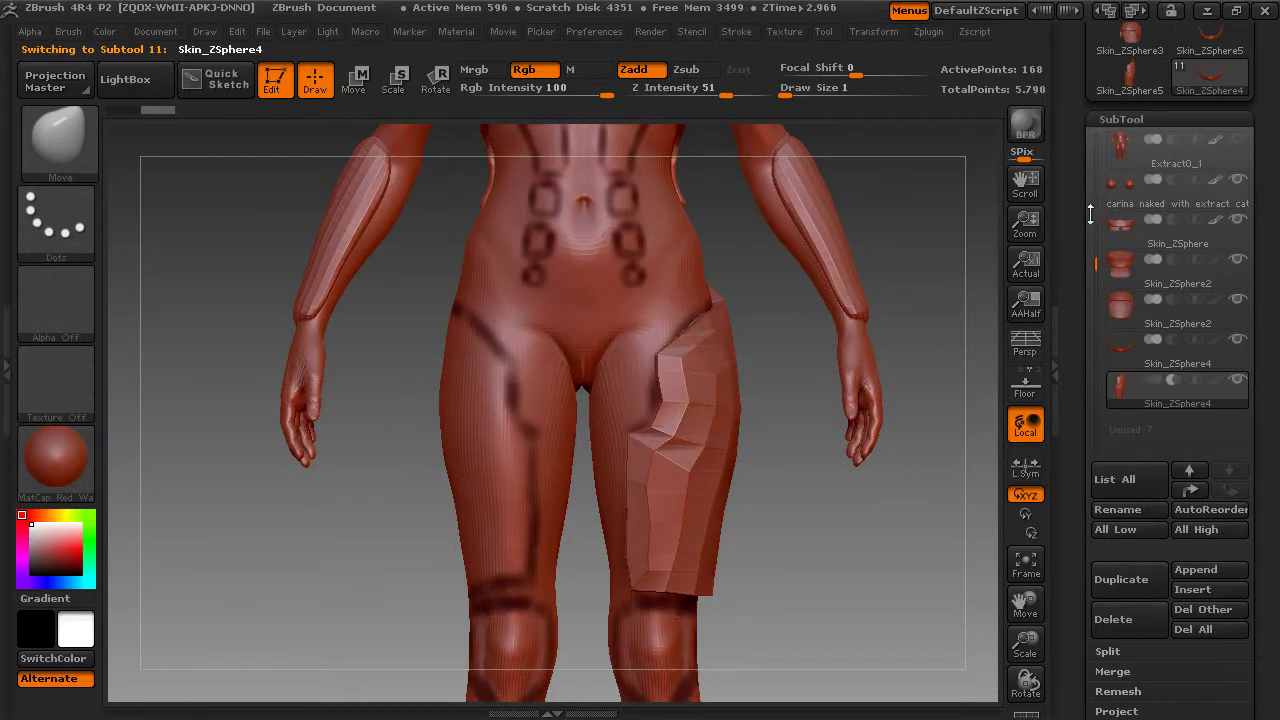
Step: Duplicate the thigh plate subtool and mirror one copy with the Mirror deformation onto the other leg
left_click_drag(1090, 214, 1060, 215)
left_click(1134, 564)
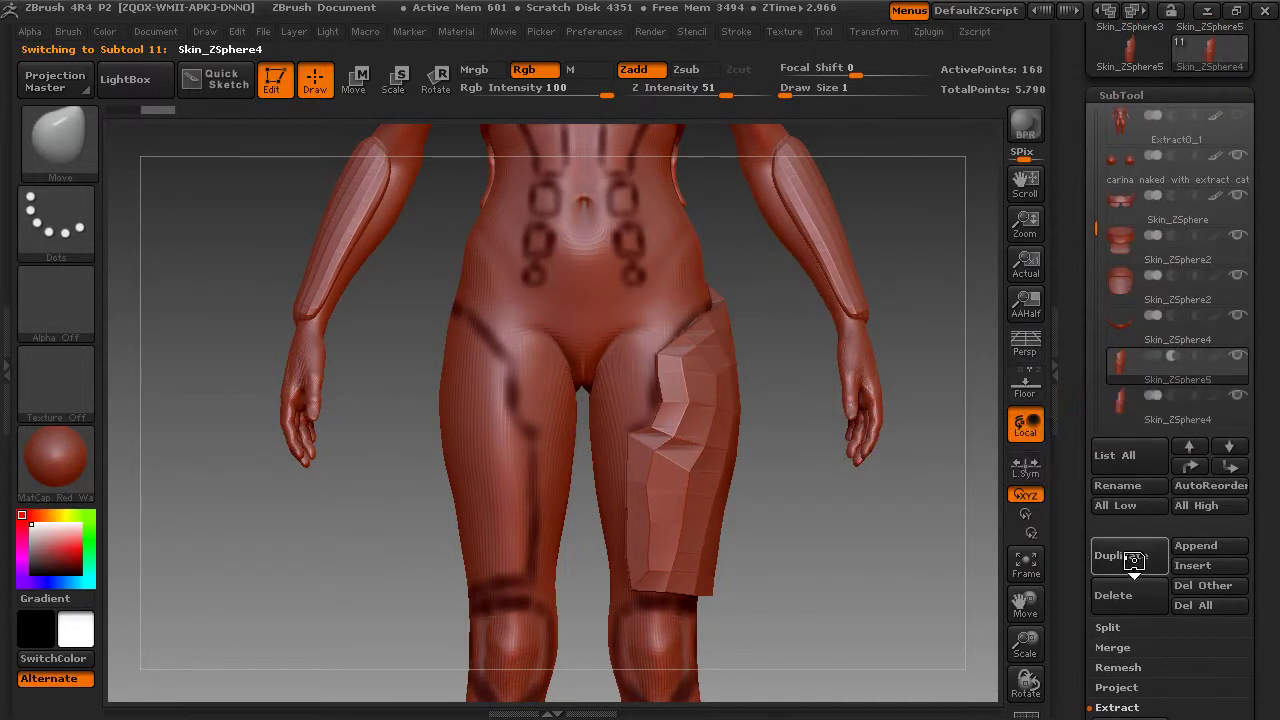
left_click(1133, 558)
left_click_drag(1078, 495, 1043, 244)
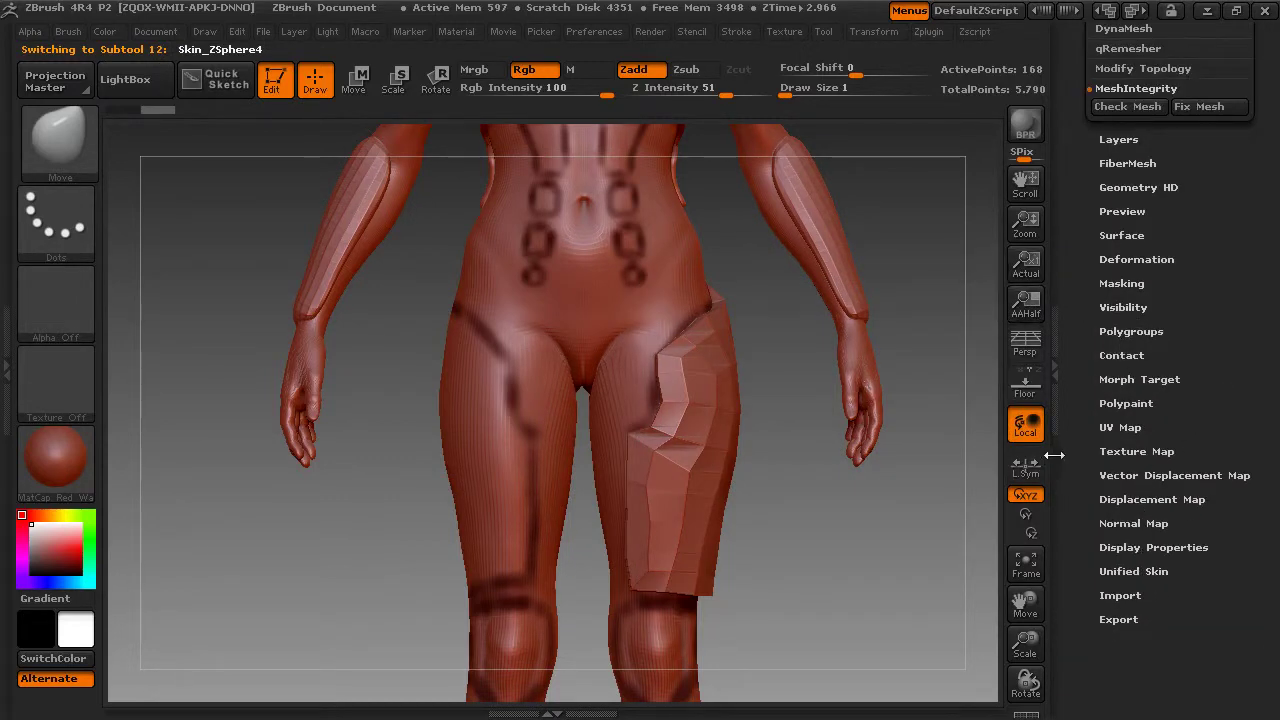
left_click(1117, 259)
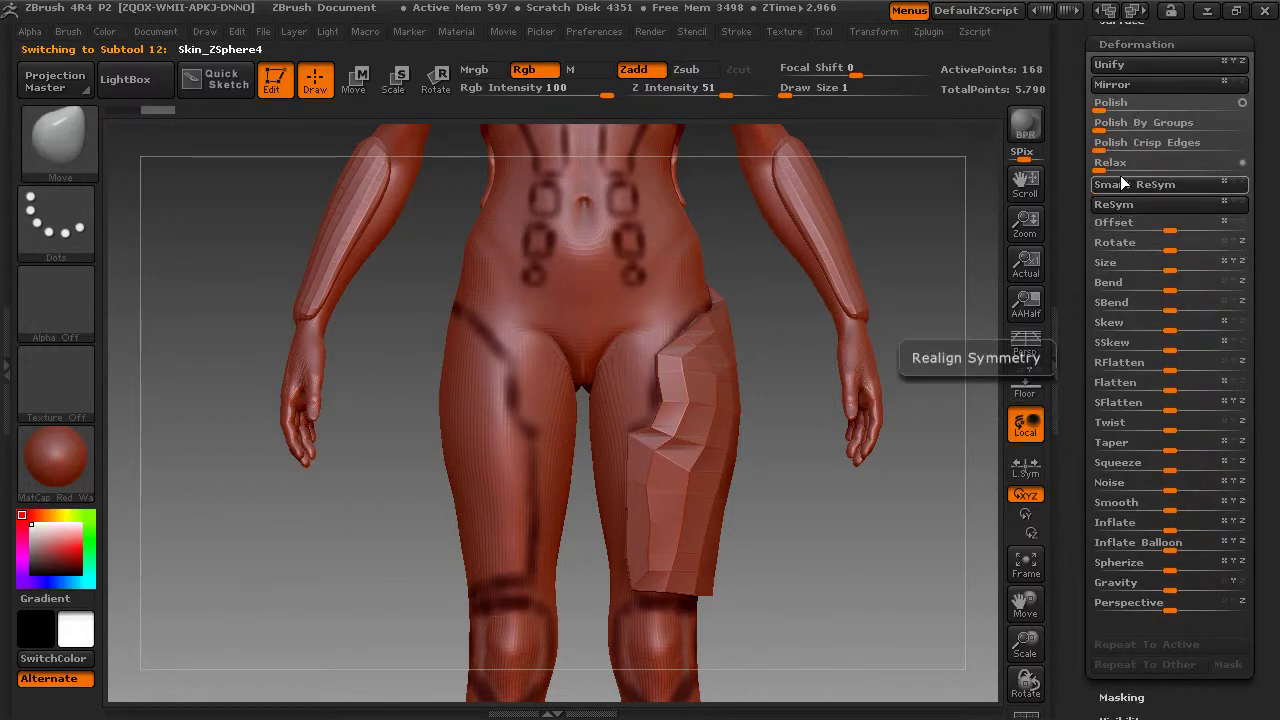
left_click(1118, 86)
Step: Make the upper of the two thigh plate subtools active and merge it down with the one below, accepting the non-undoable operation
left_click_drag(1077, 180, 1081, 493)
left_click_drag(1072, 588, 1066, 428)
left_click(1146, 466)
left_click_drag(1074, 516, 1077, 362)
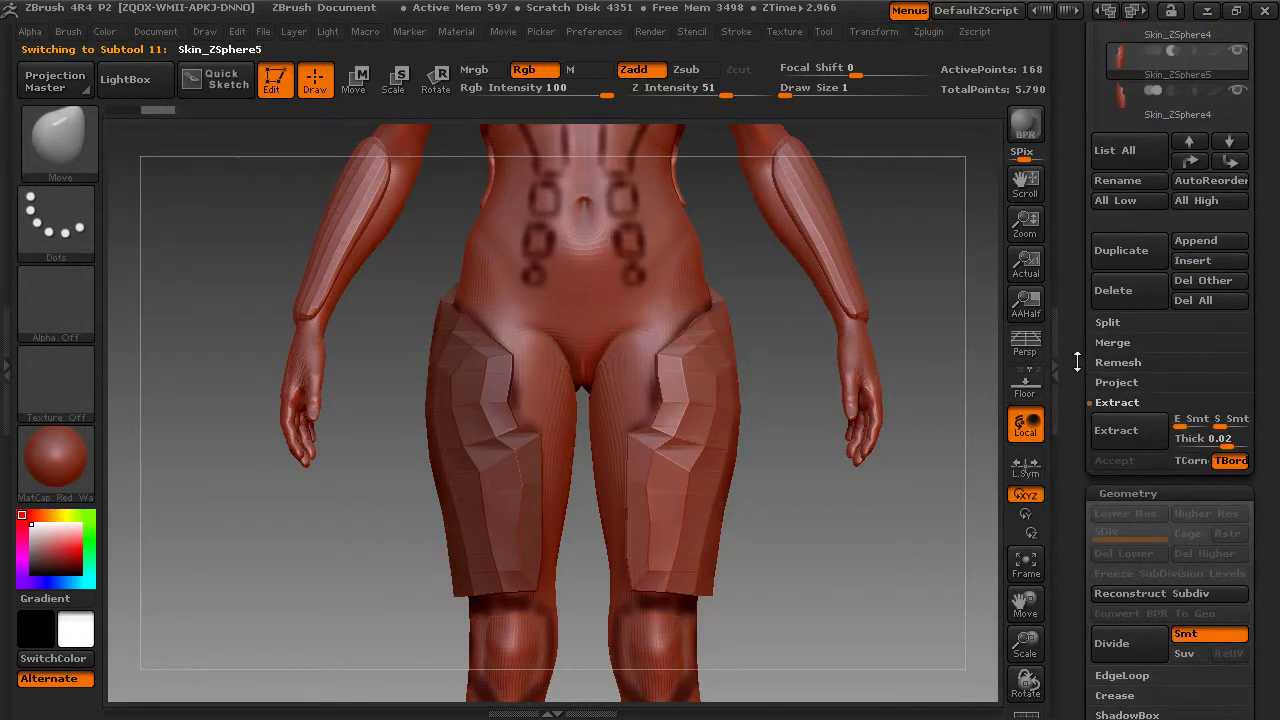
left_click(1112, 343)
left_click(1126, 361)
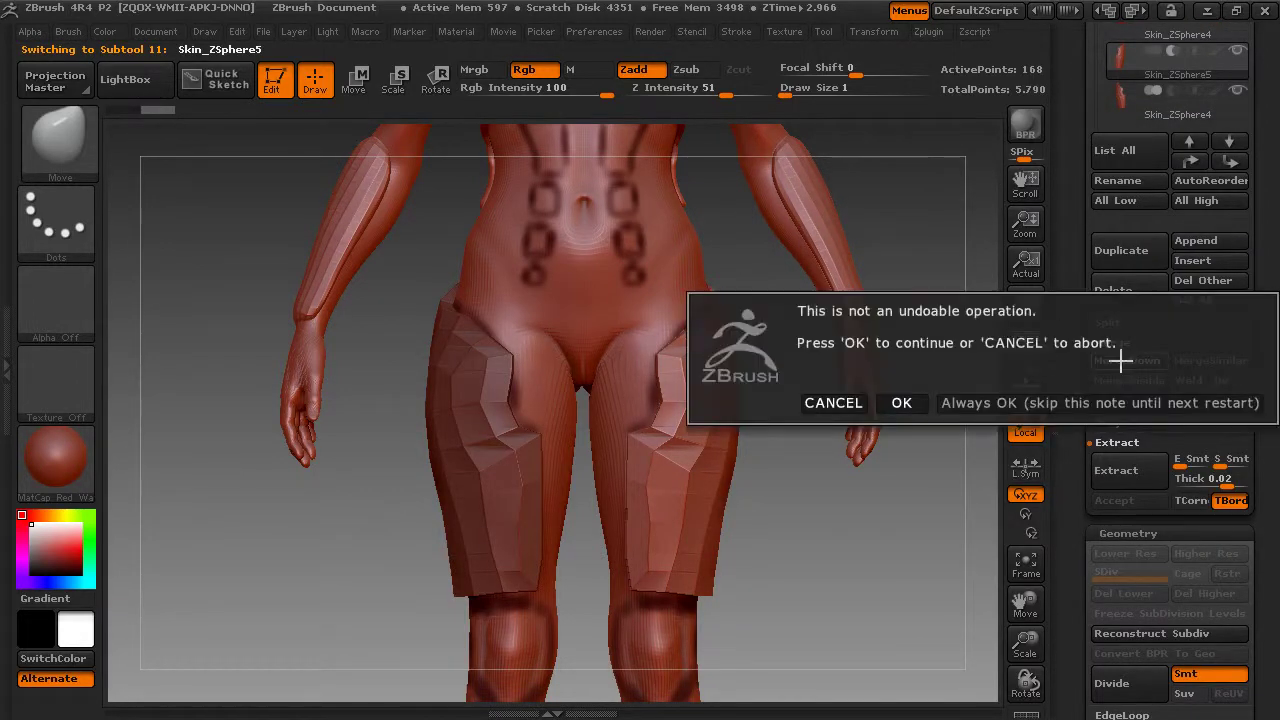
left_click(1117, 403)
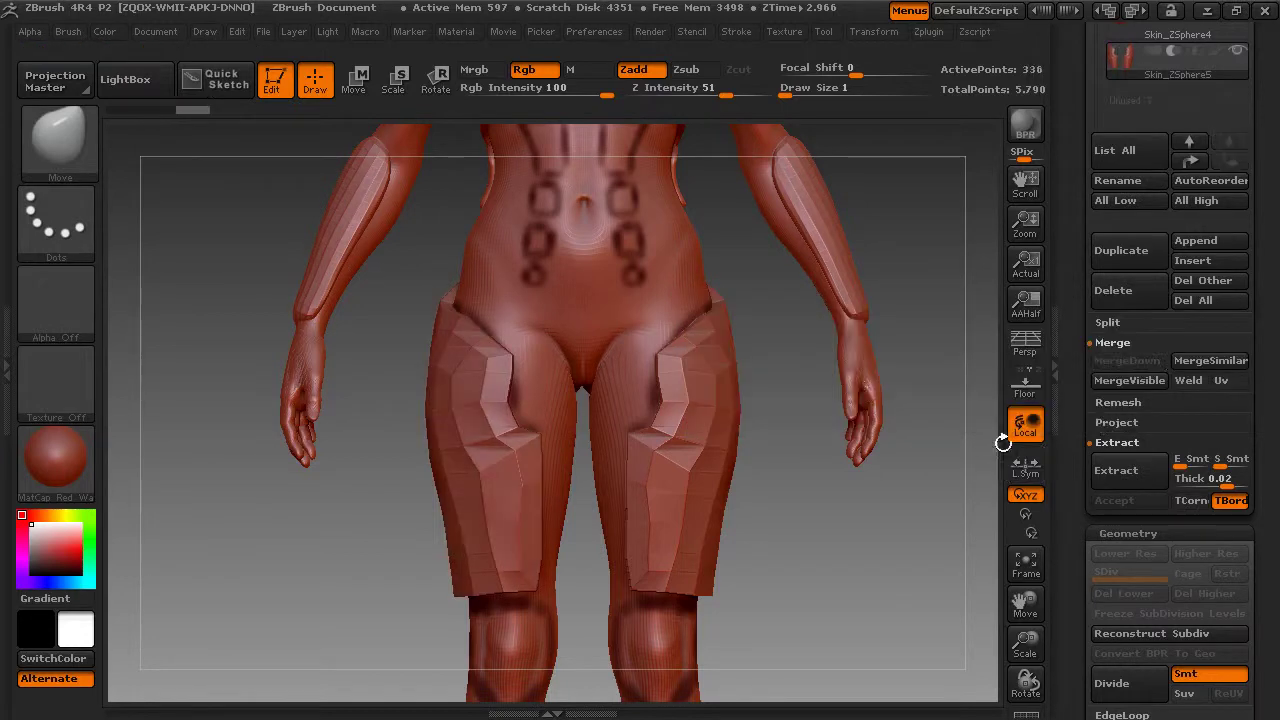
Step: Subdivide the merged thigh plates repeatedly into smooth shells and check how they fit on the legs
left_click_drag(1078, 310, 1074, 449)
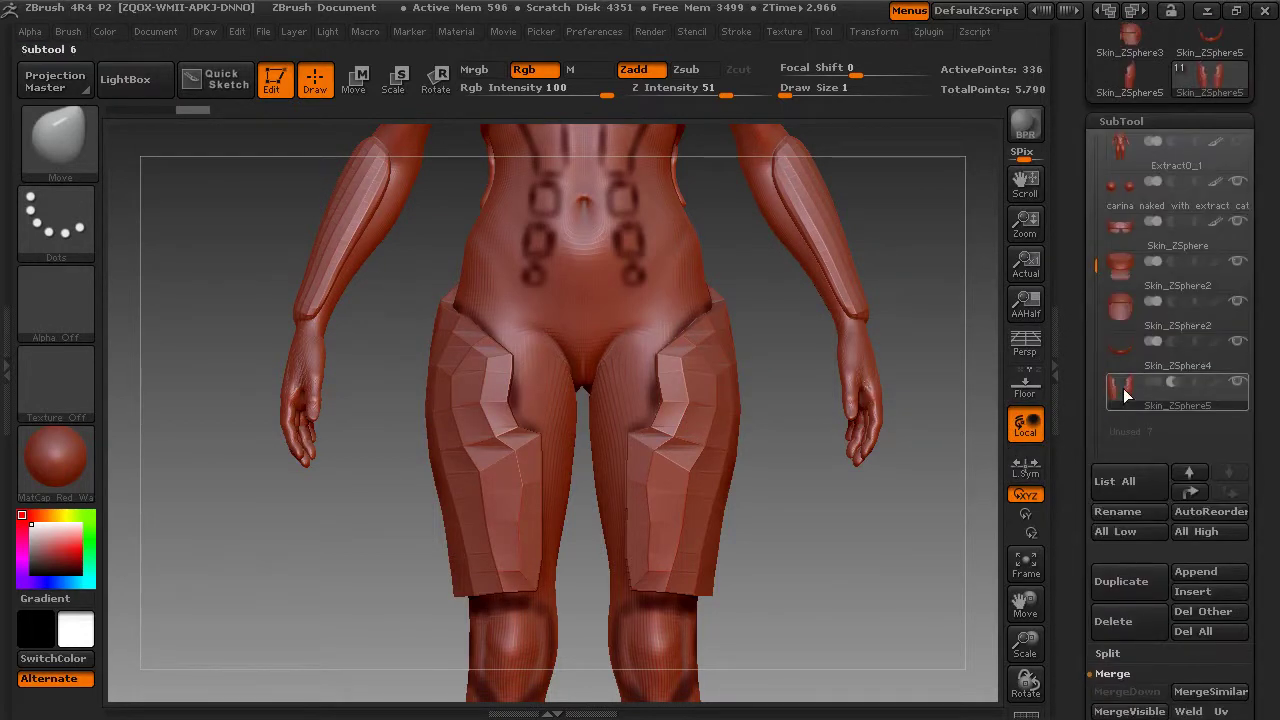
key("ctrl+d")
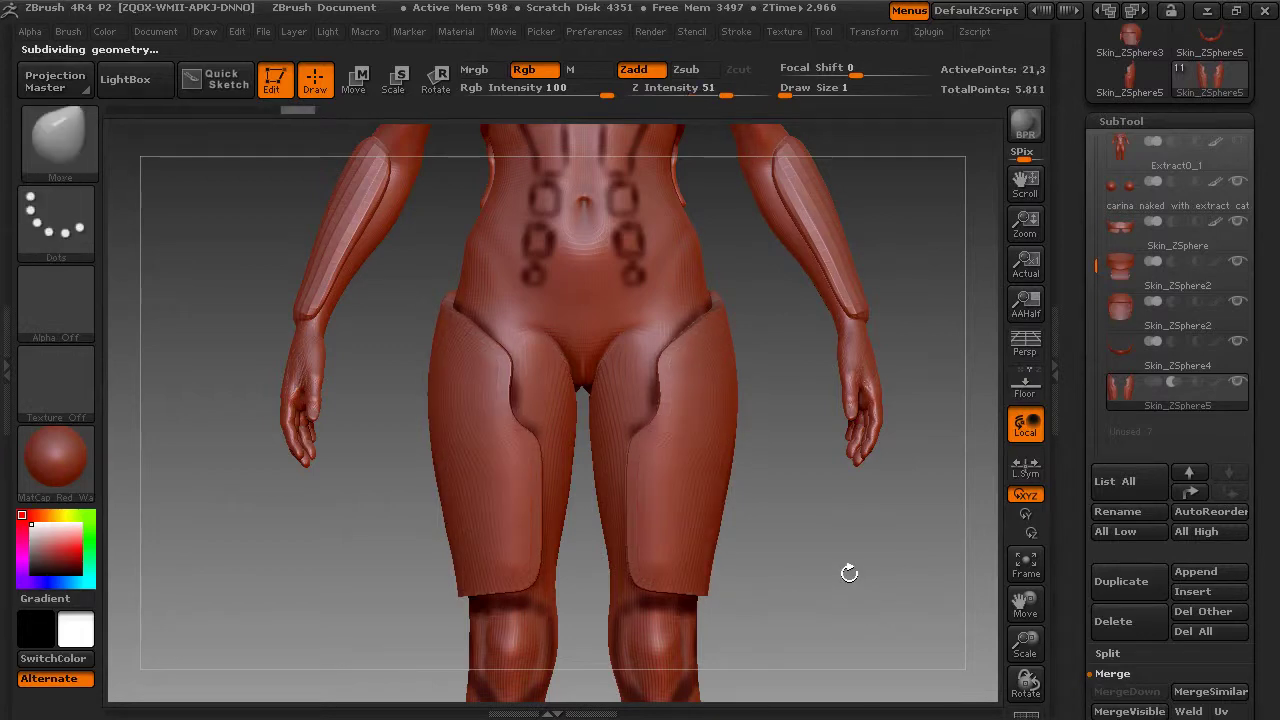
mouse_move(848, 571)
left_mouse_down()
mouse_move(1020, 562)
mouse_move(821, 567)
left_mouse_up()
left_click_drag(1029, 650, 1004, 478)
left_click_drag(914, 514, 898, 502)
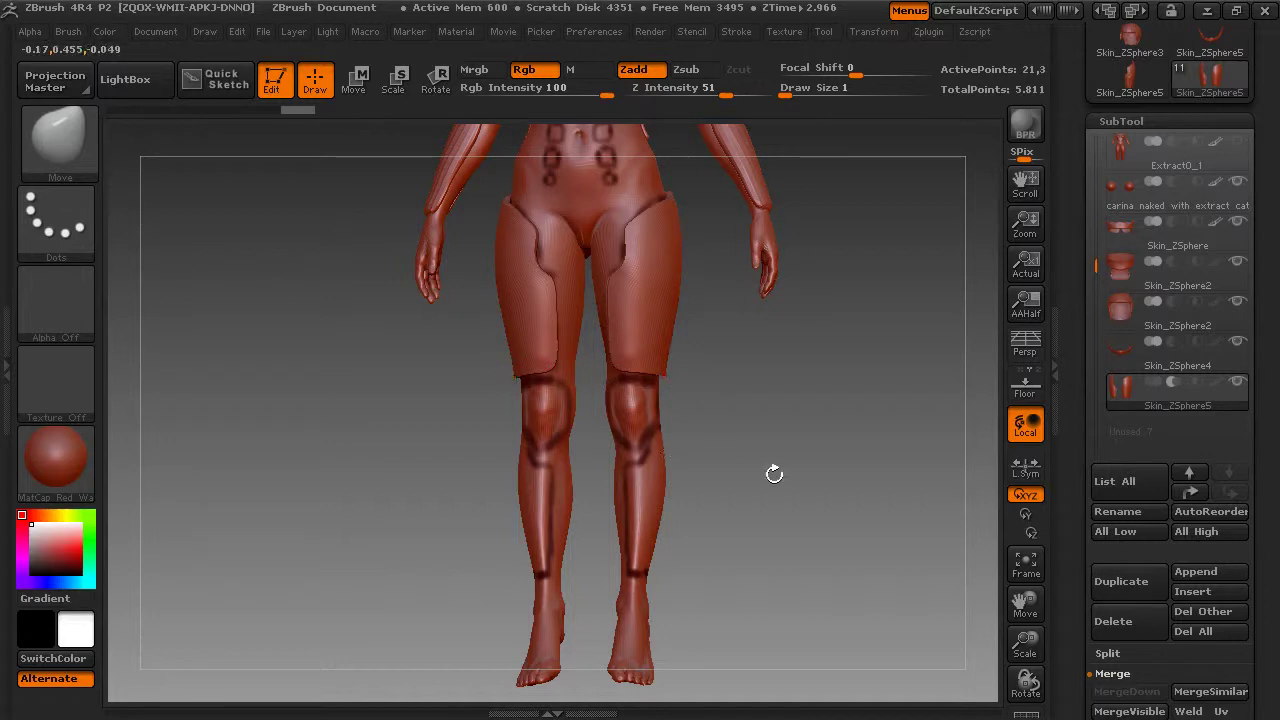
left_click_drag(774, 473, 781, 481)
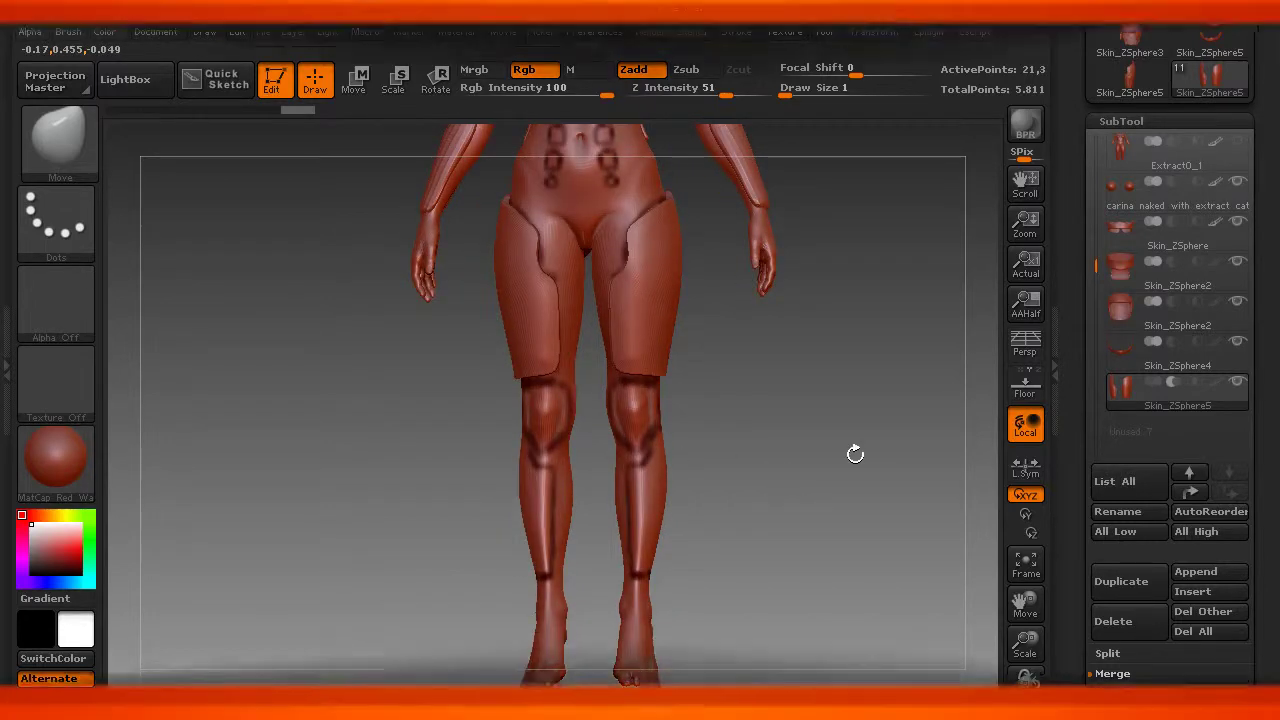